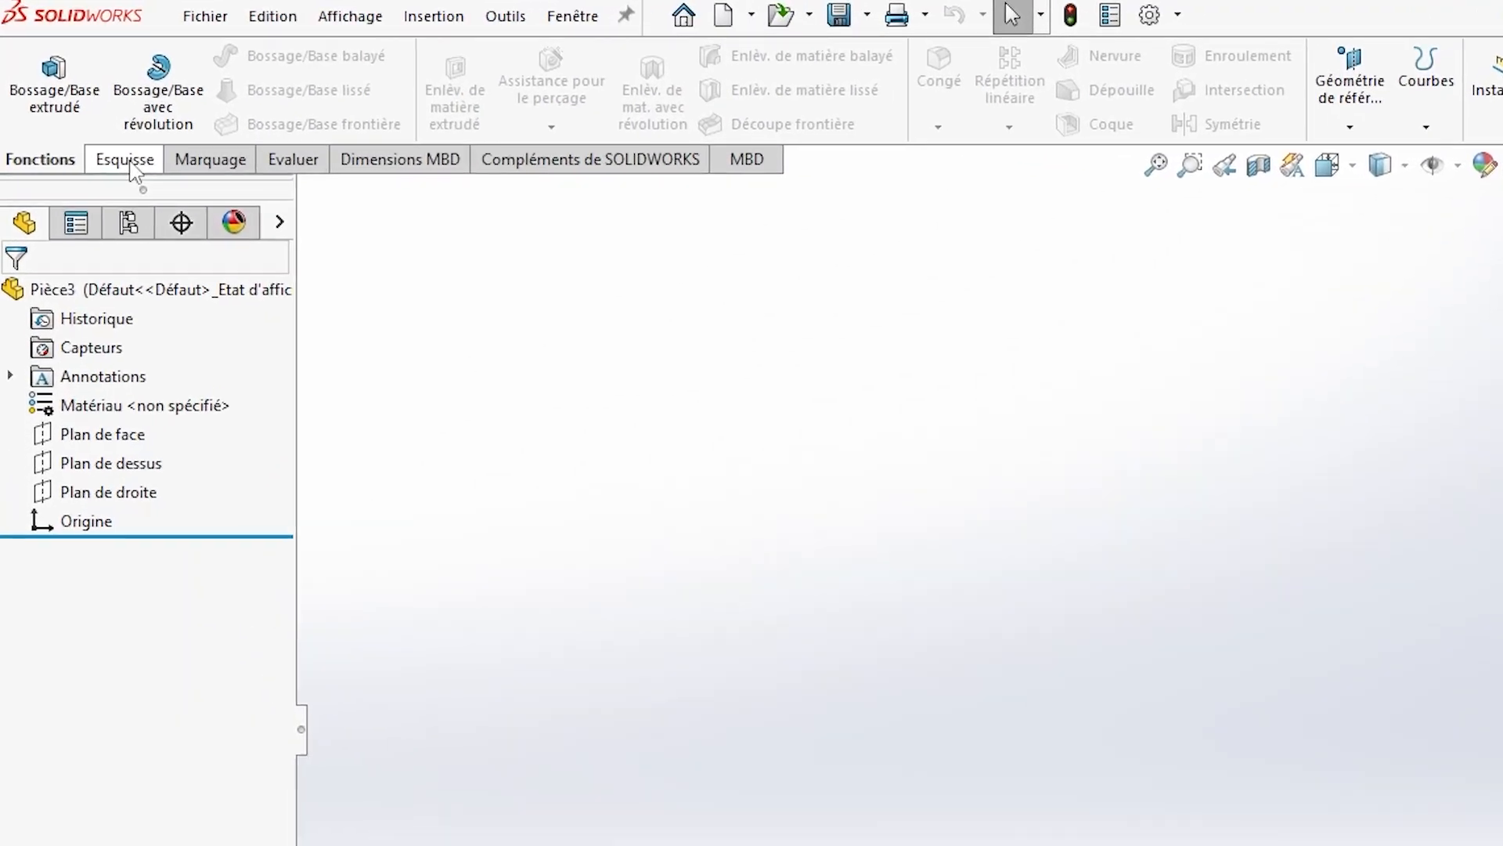
# Start a corner-rectangle sketch on the front plane (Plan de face) and orient the view to face it.
pyautogui.click(131, 162)
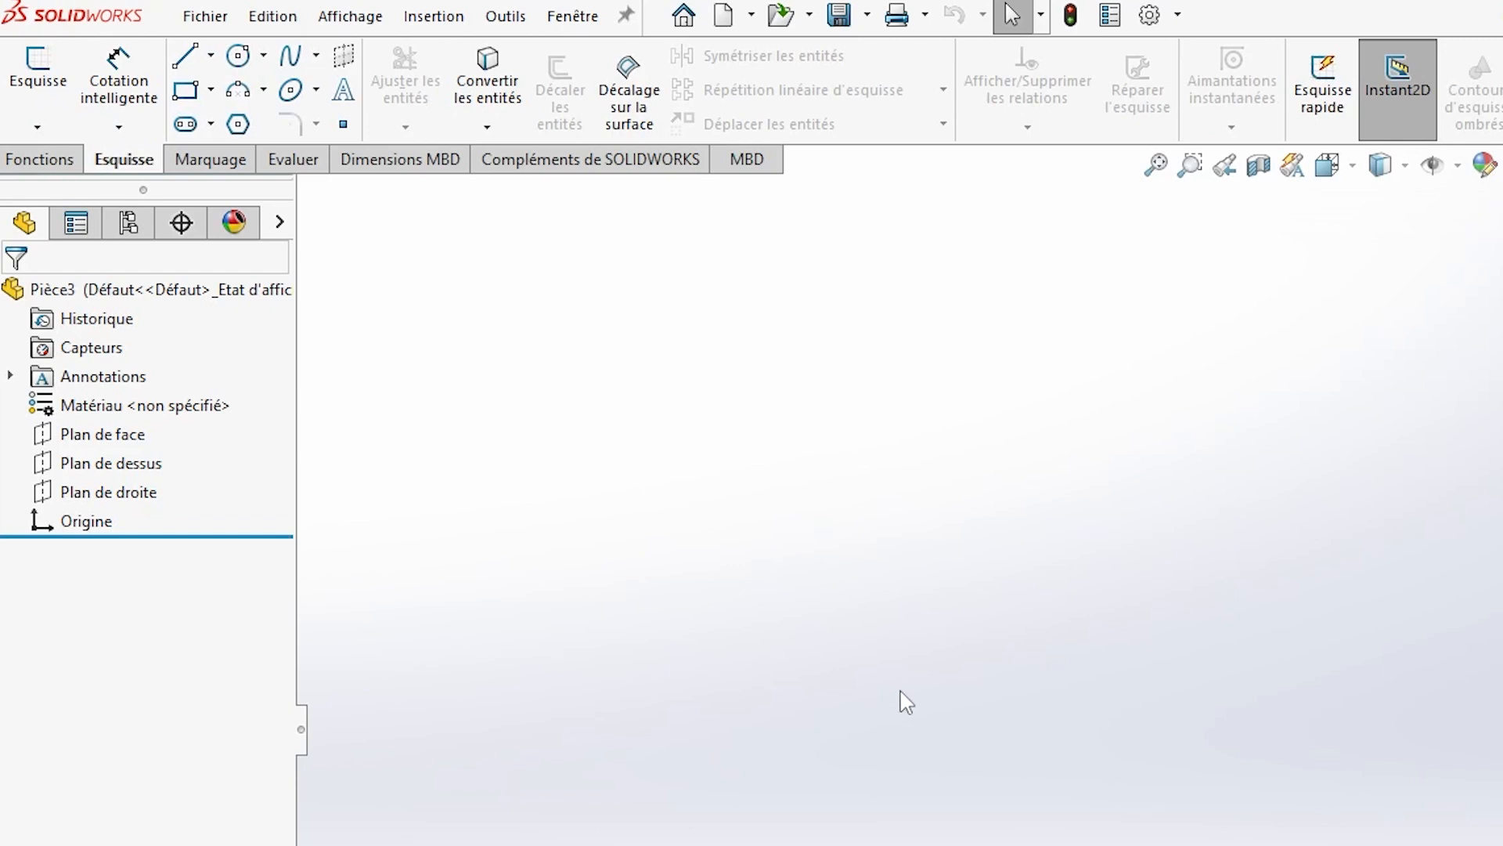
pyautogui.click(187, 91)
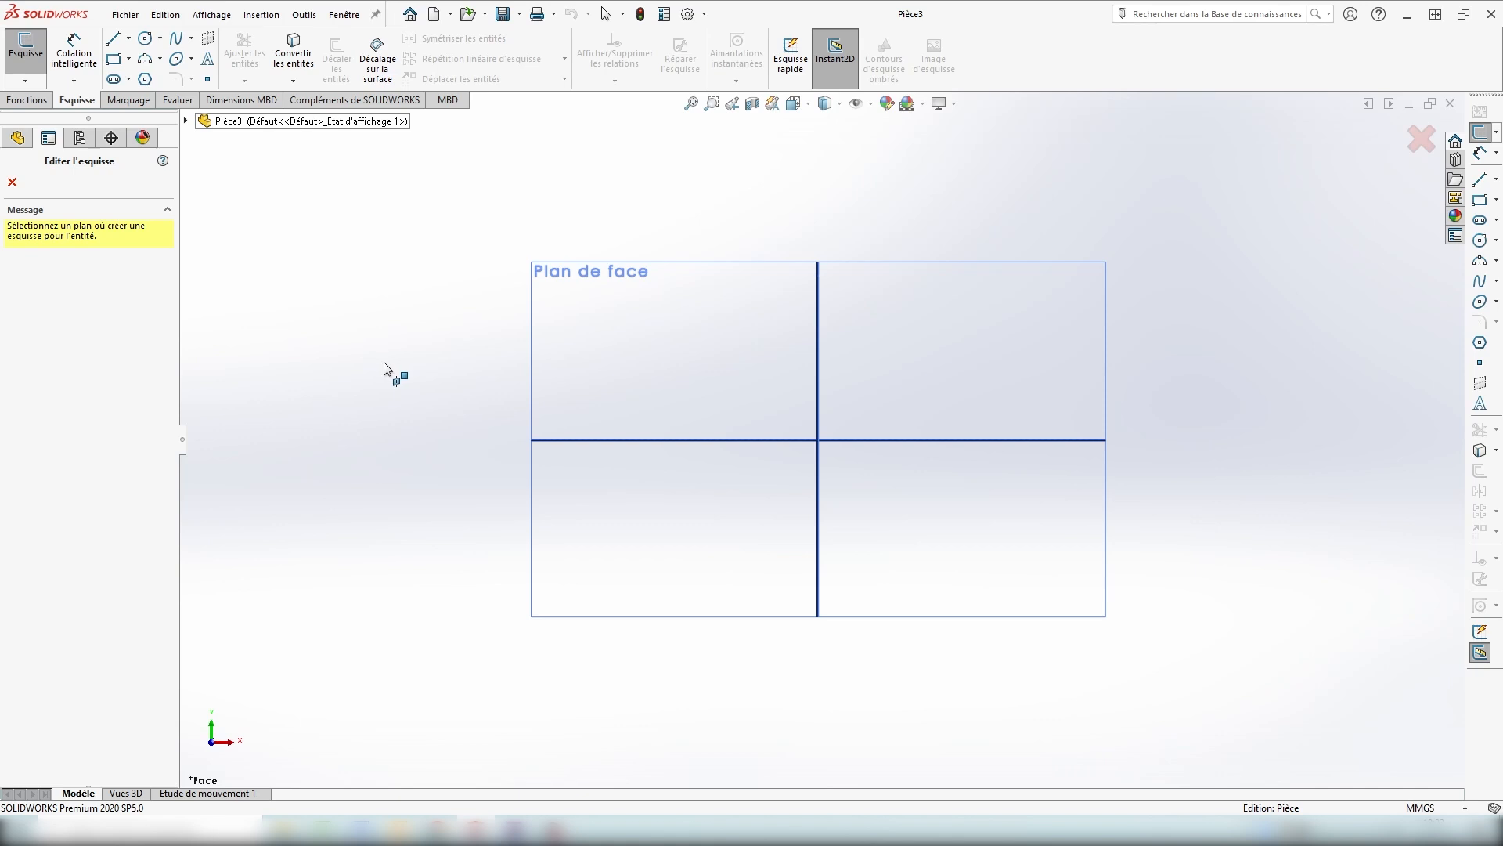
pyautogui.click(532, 359)
pyautogui.moveTo(508, 349); pyautogui.dragTo(576, 372, button='middle')
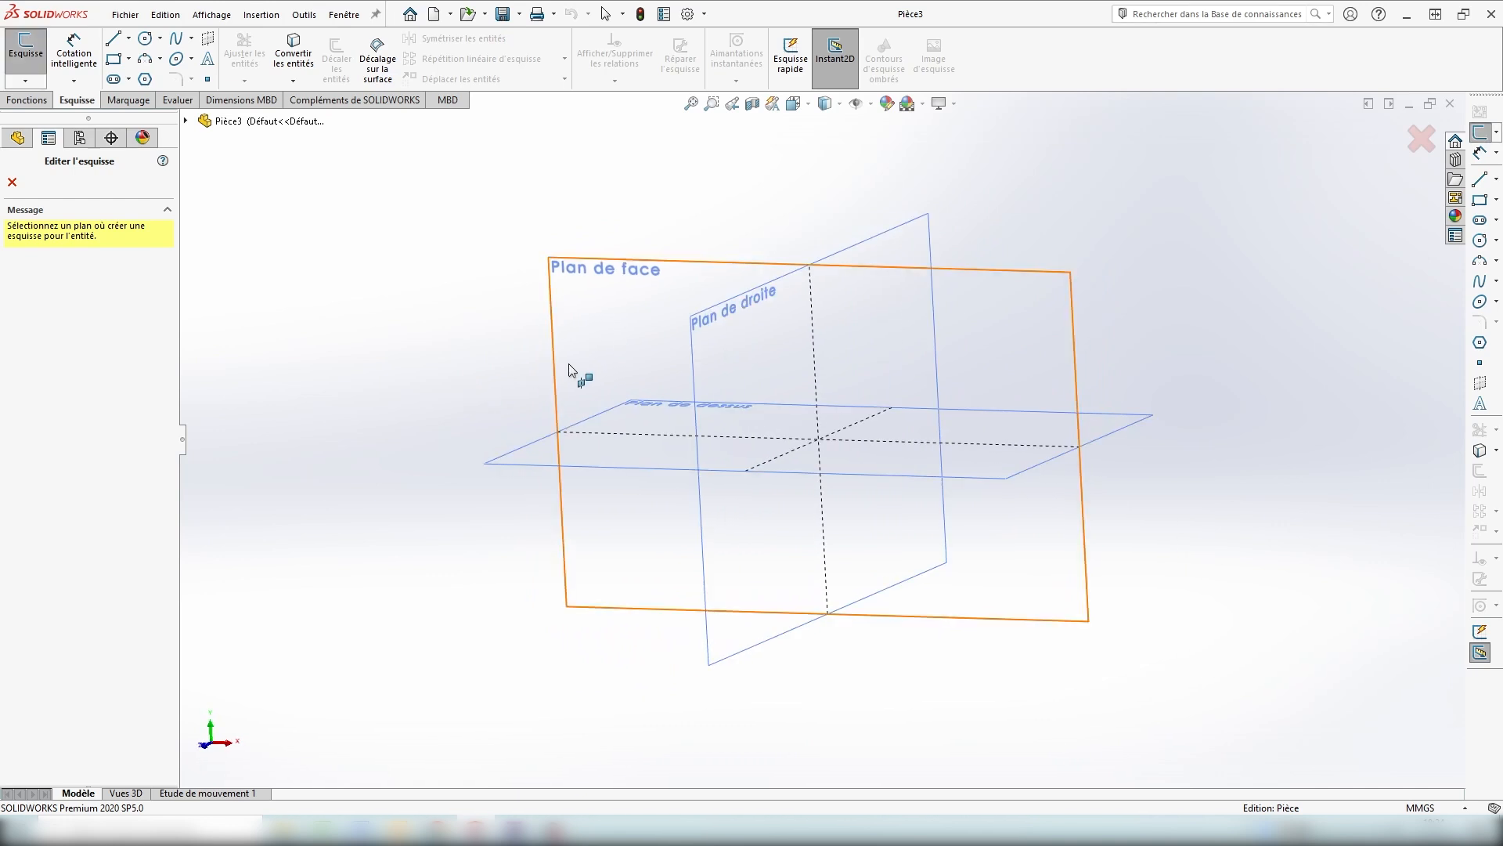
pyautogui.click(631, 300)
pyautogui.click(794, 103)
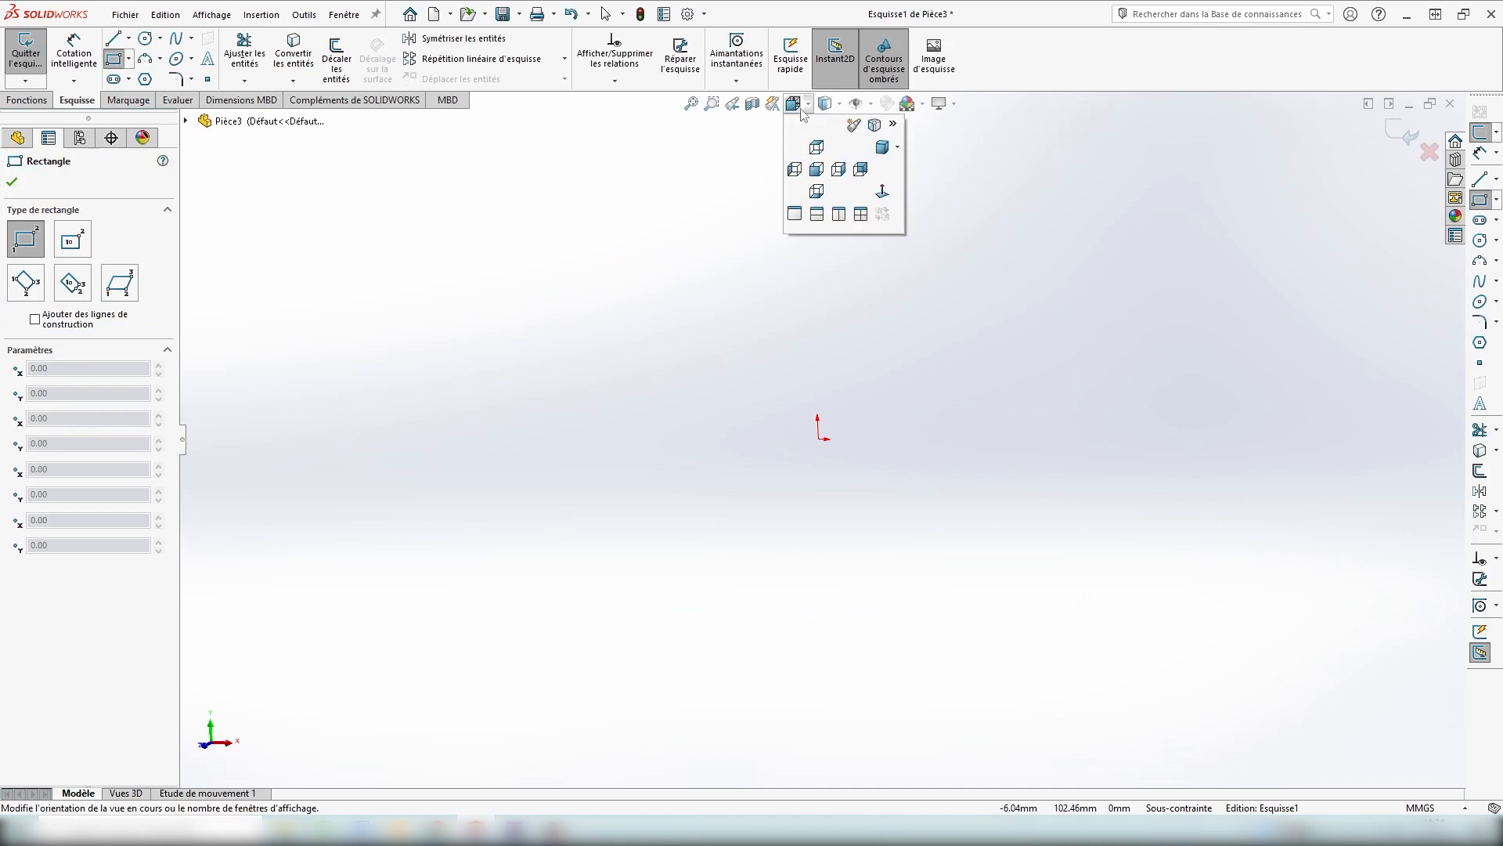
pyautogui.click(816, 170)
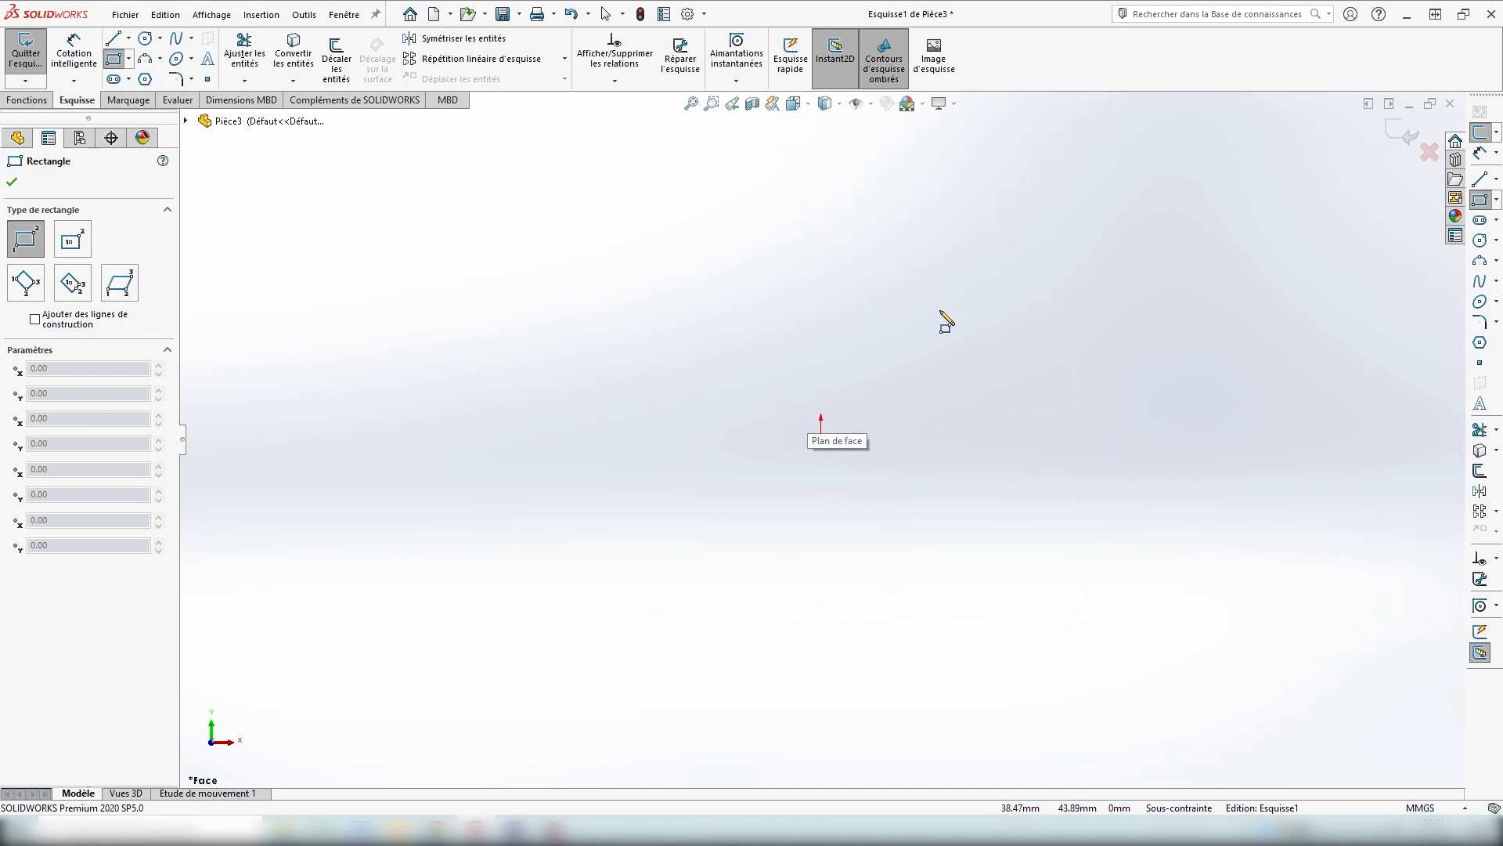
pyautogui.moveTo(886, 299); pyautogui.dragTo(988, 584, button='middle')
pyautogui.click(796, 104)
pyautogui.click(816, 170)
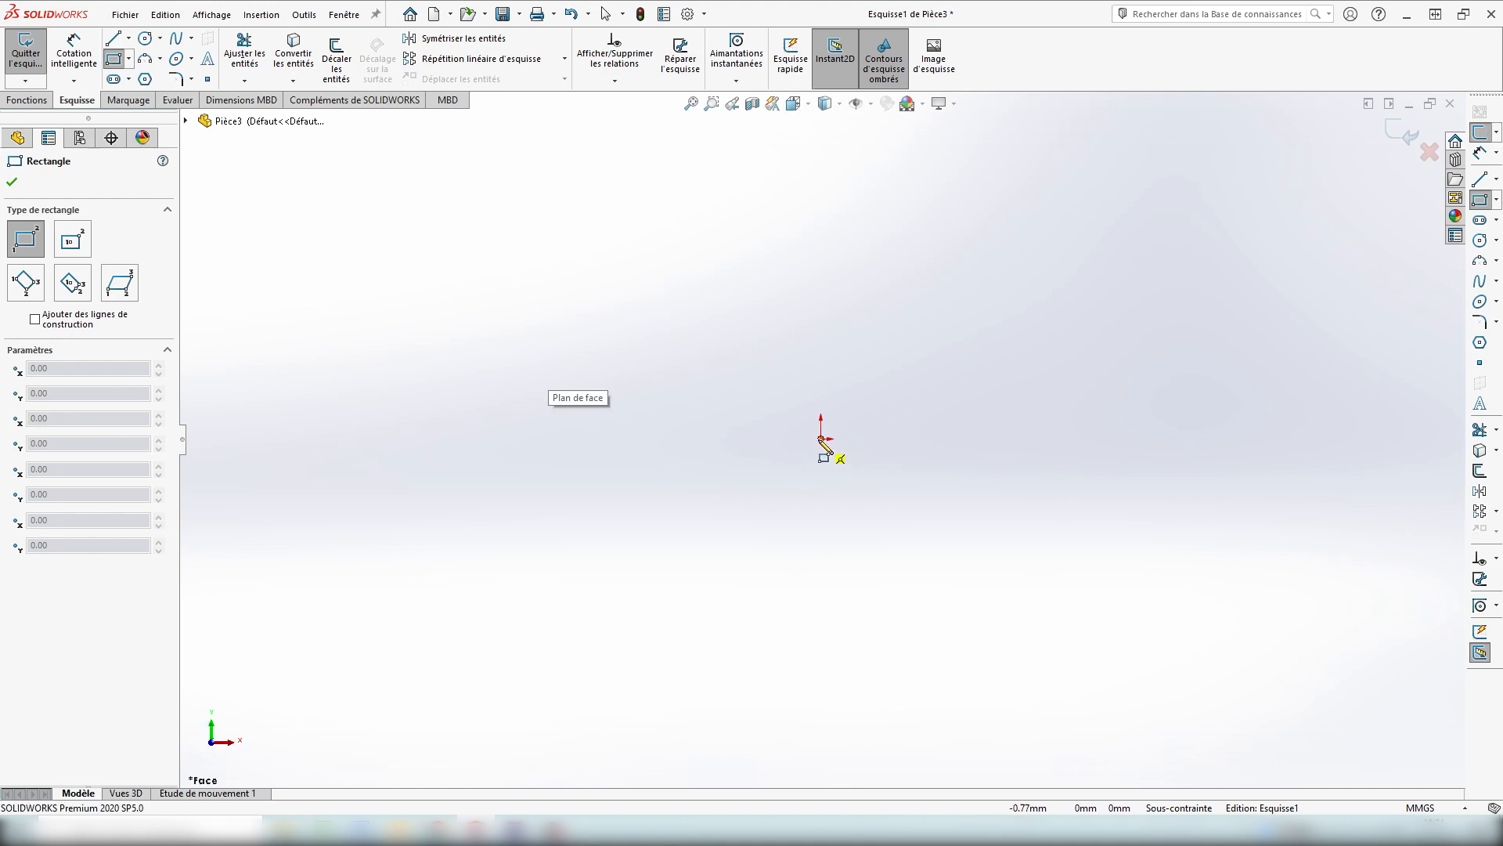
# Sketch a corner rectangle about 110 mm wide and 71 mm high, starting from the origin.
pyautogui.click(821, 439)
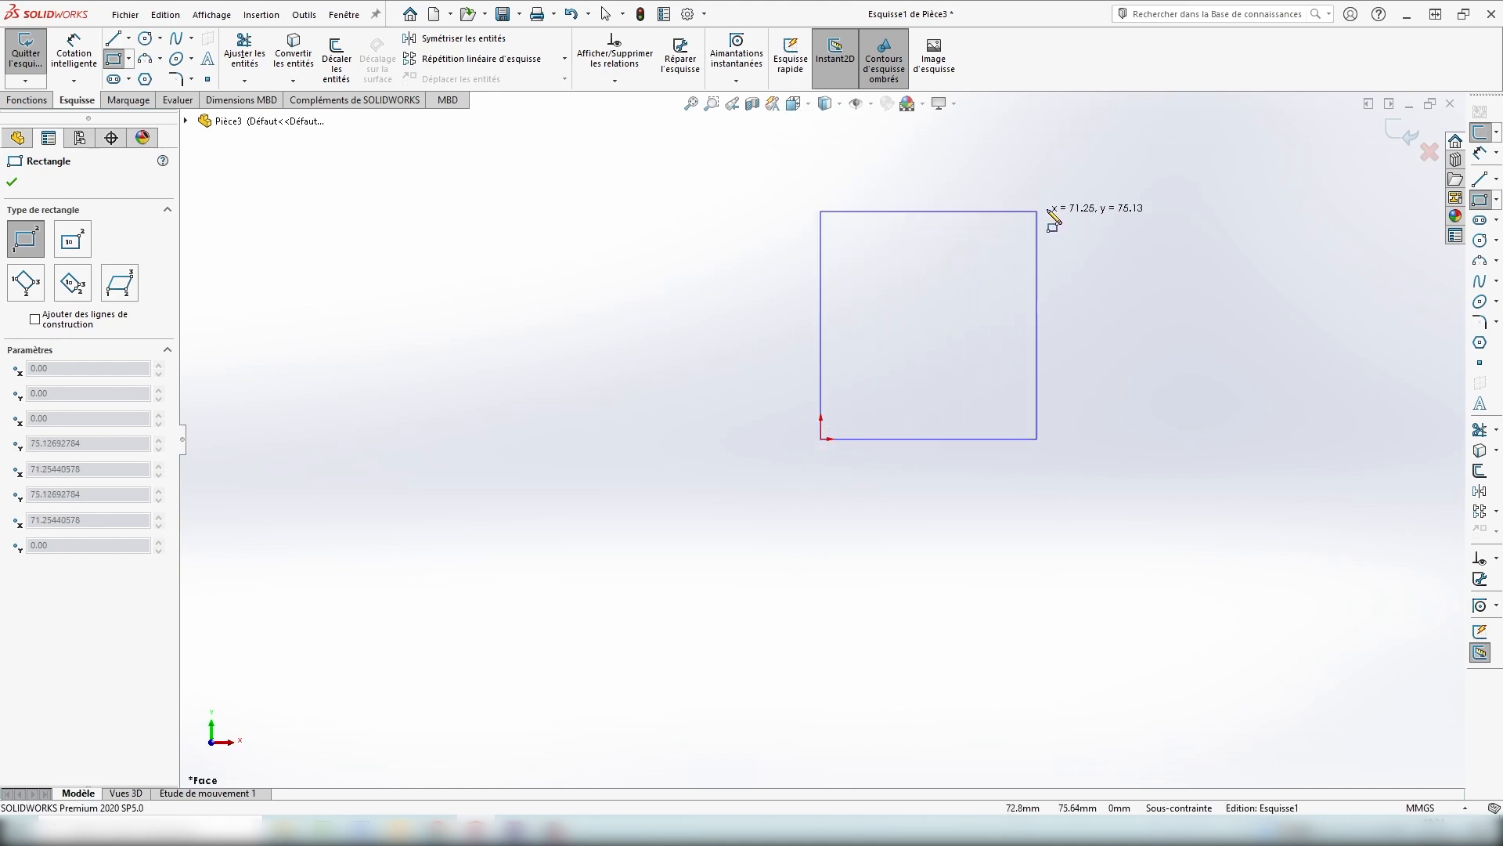
pyautogui.click(1156, 225)
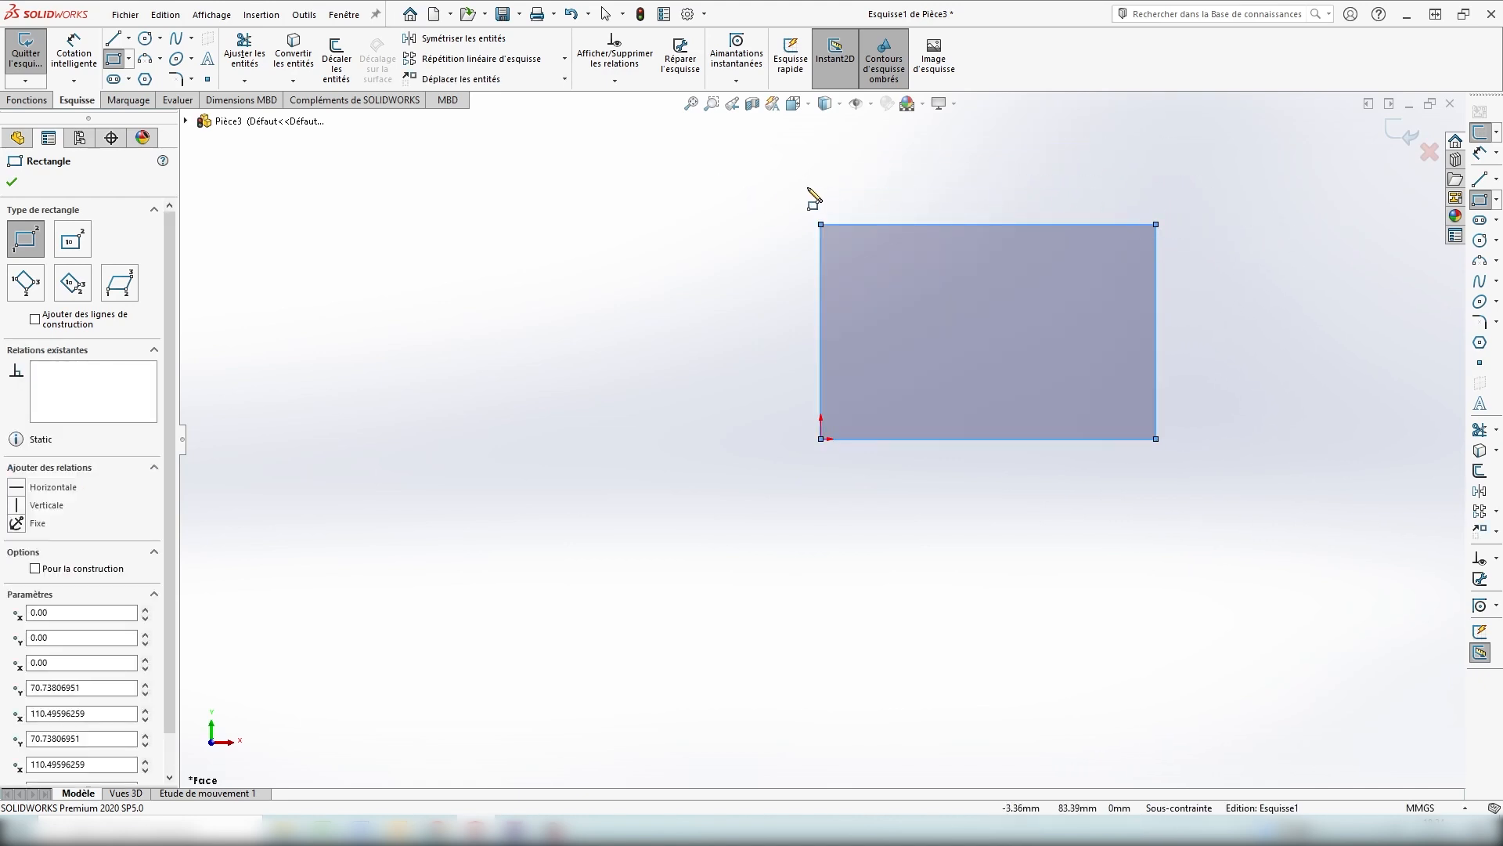
pyautogui.scroll(-1, 1254, 271)
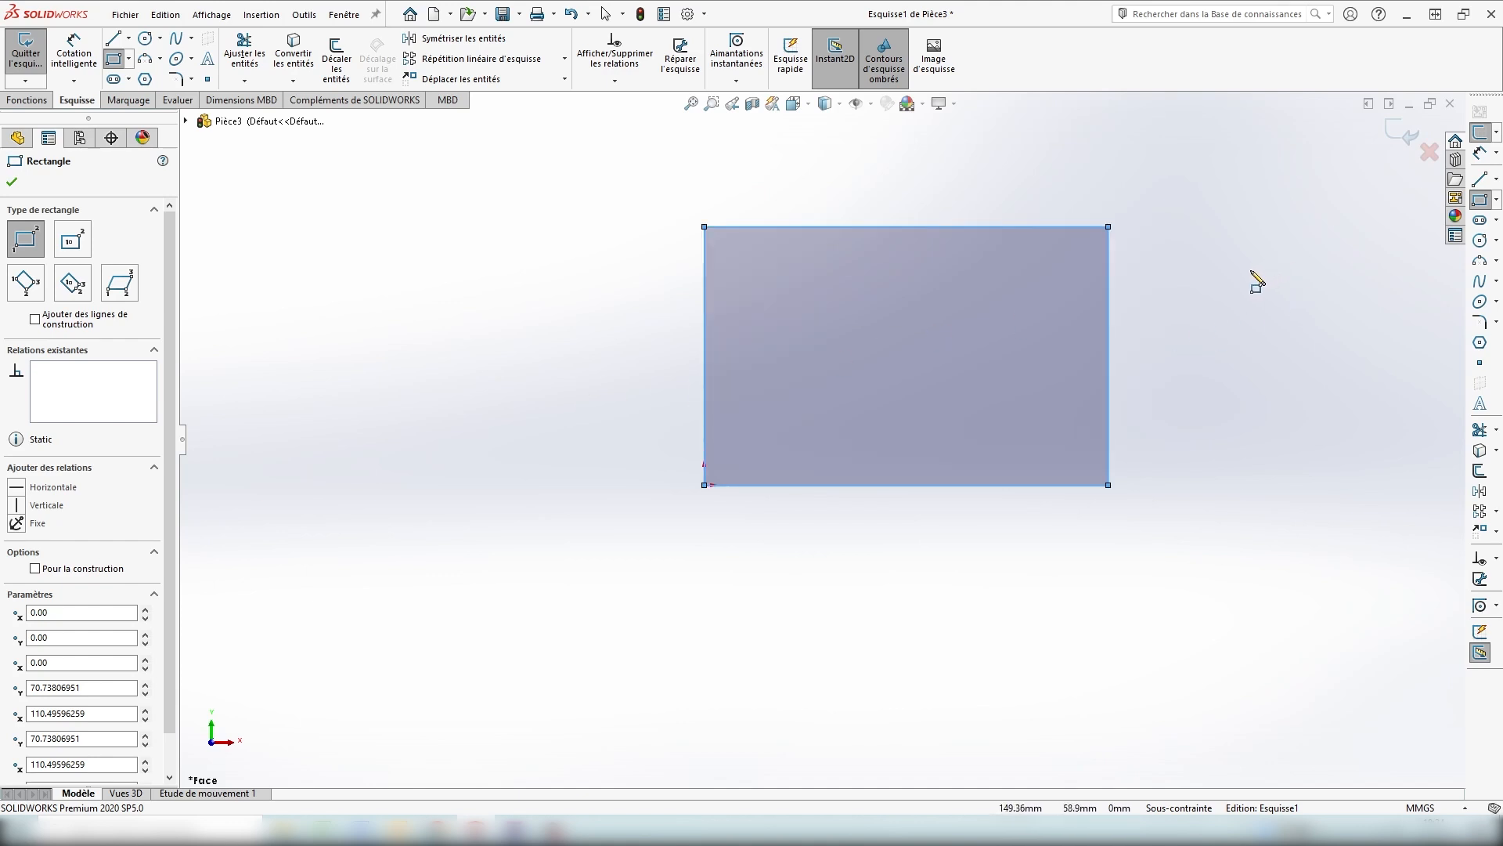
pyautogui.scroll(2, 1245, 274)
pyautogui.scroll(-2, 1184, 297)
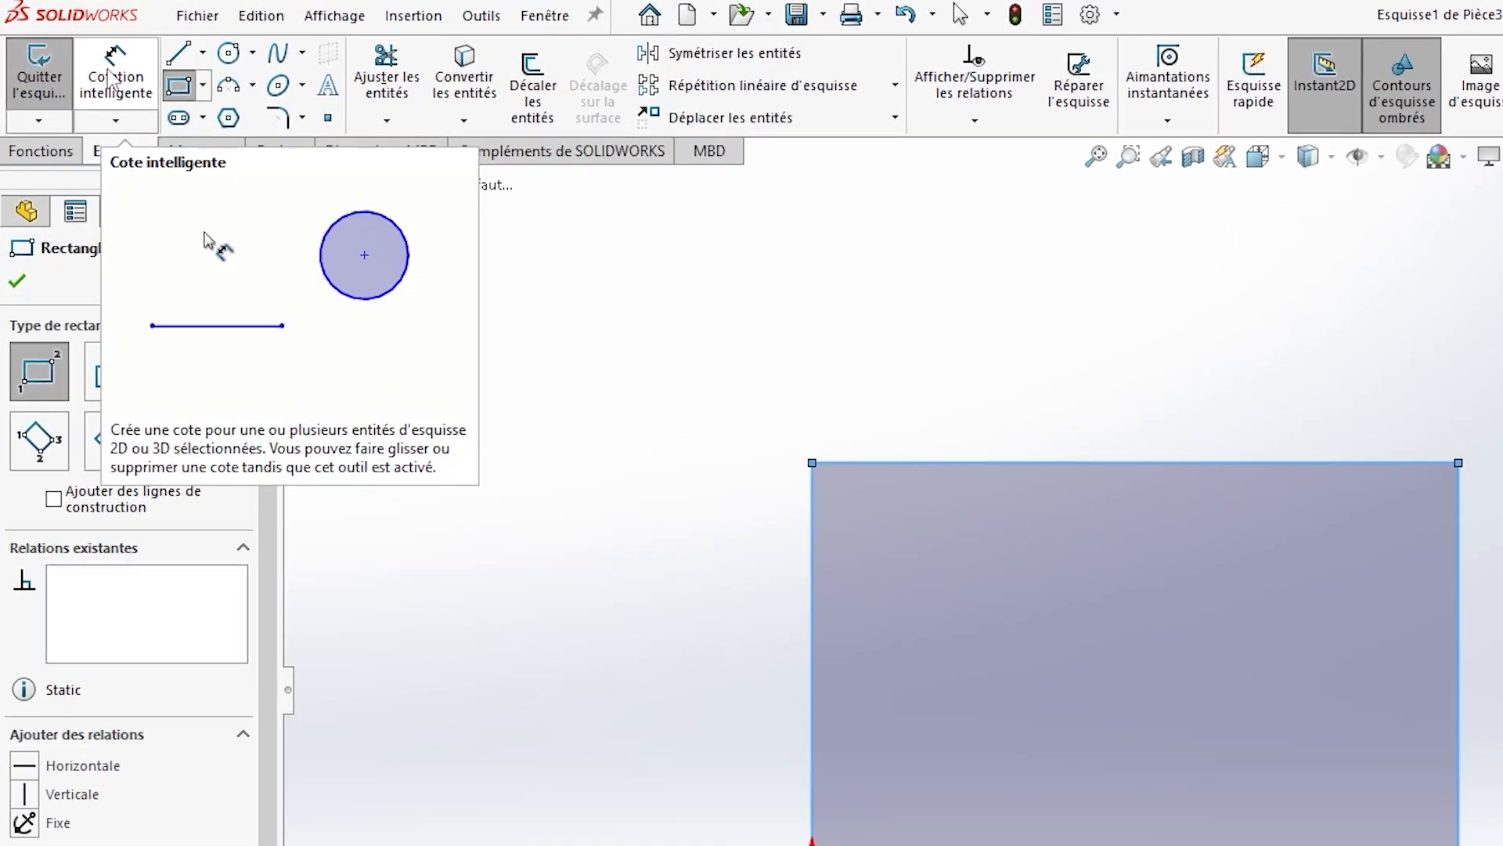
# Dimension the rectangle's top edge with Smart Dimension and set its length to 100 mm.
pyautogui.click(78, 59)
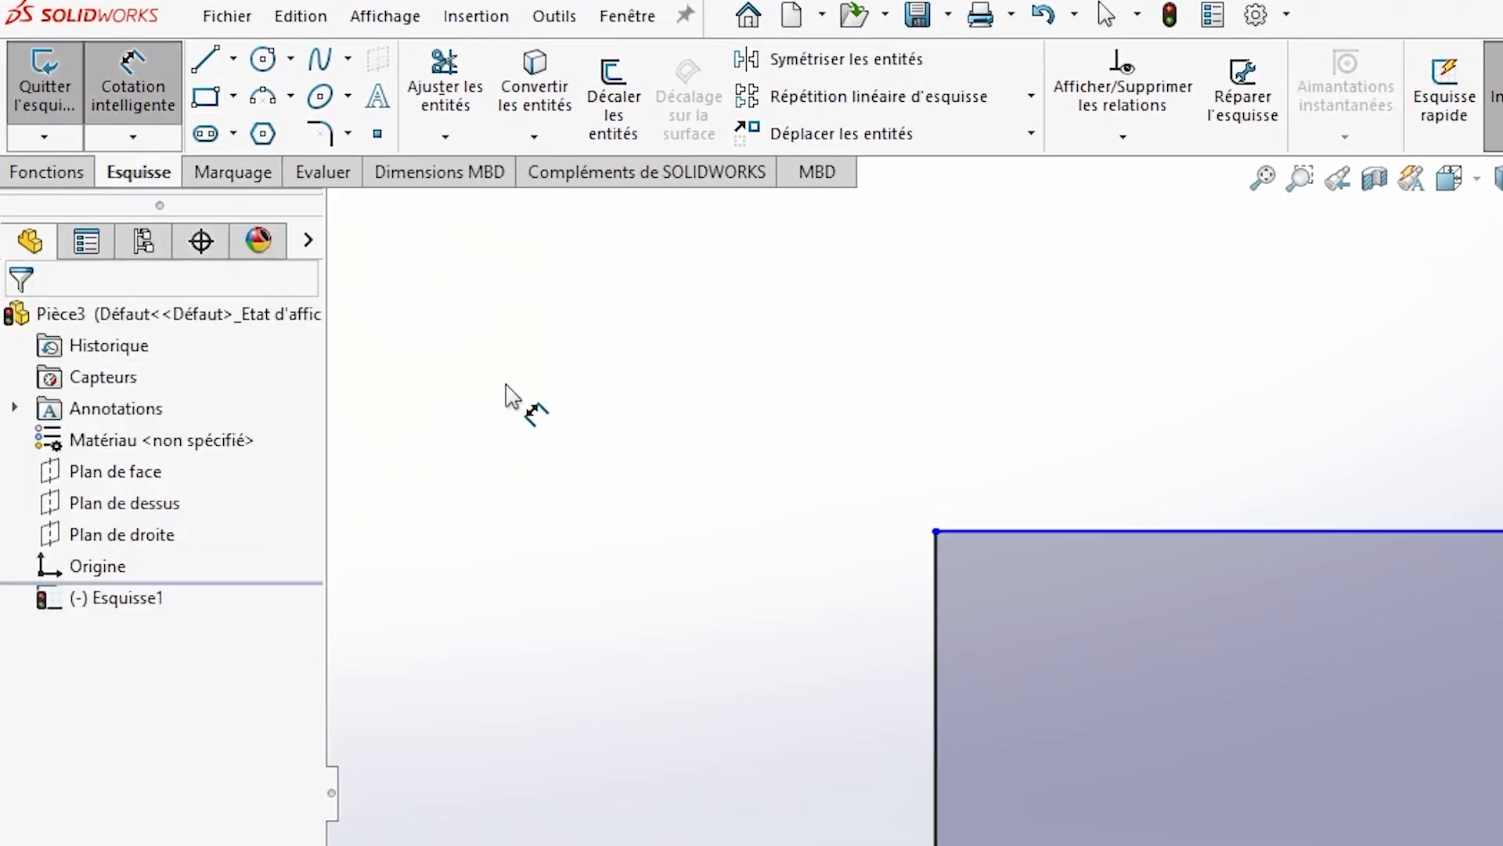
pyautogui.click(1259, 533)
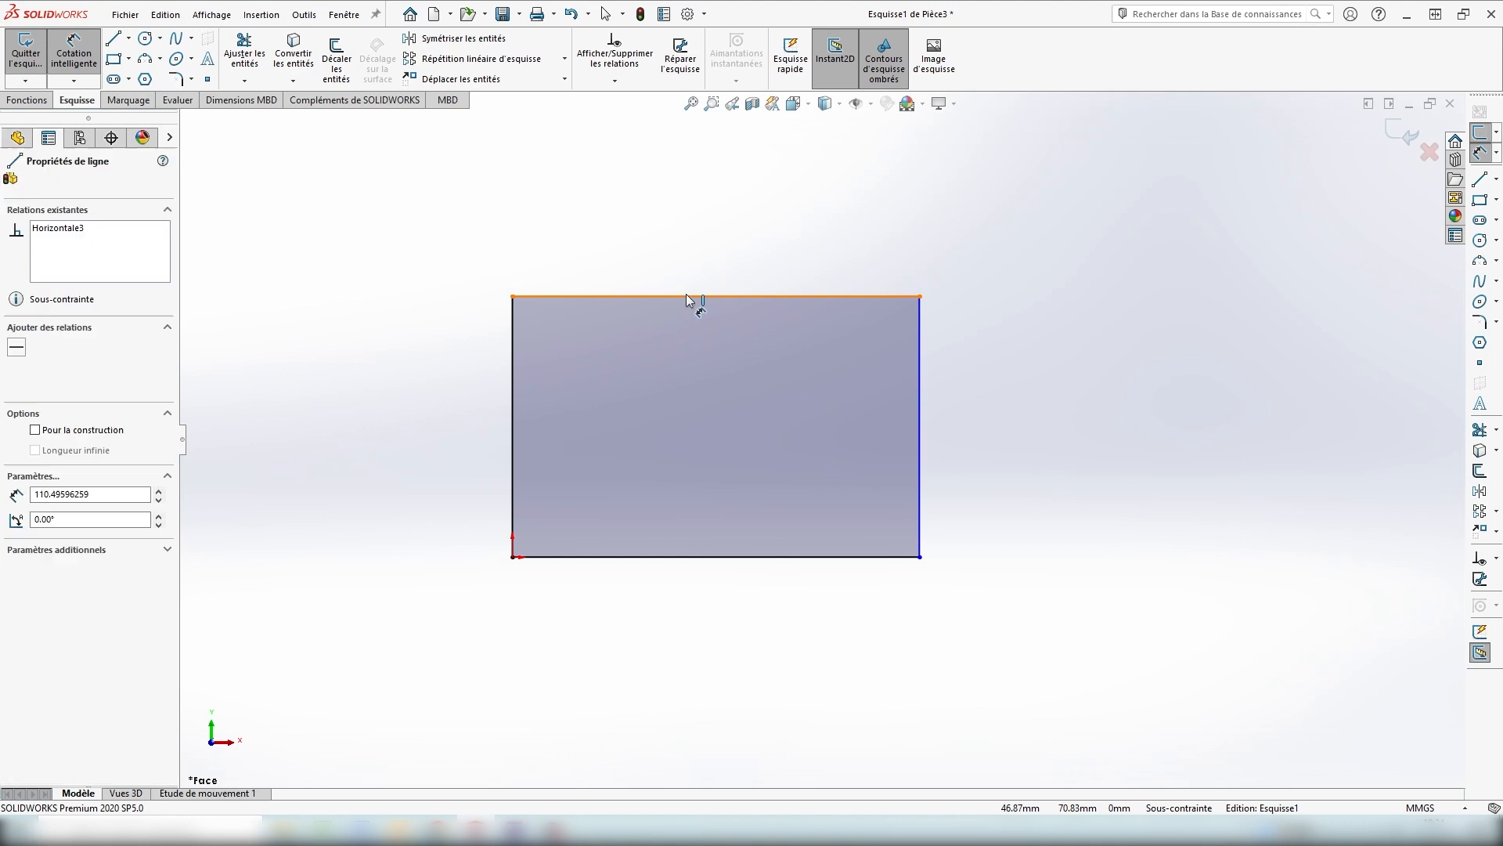
pyautogui.click(687, 297)
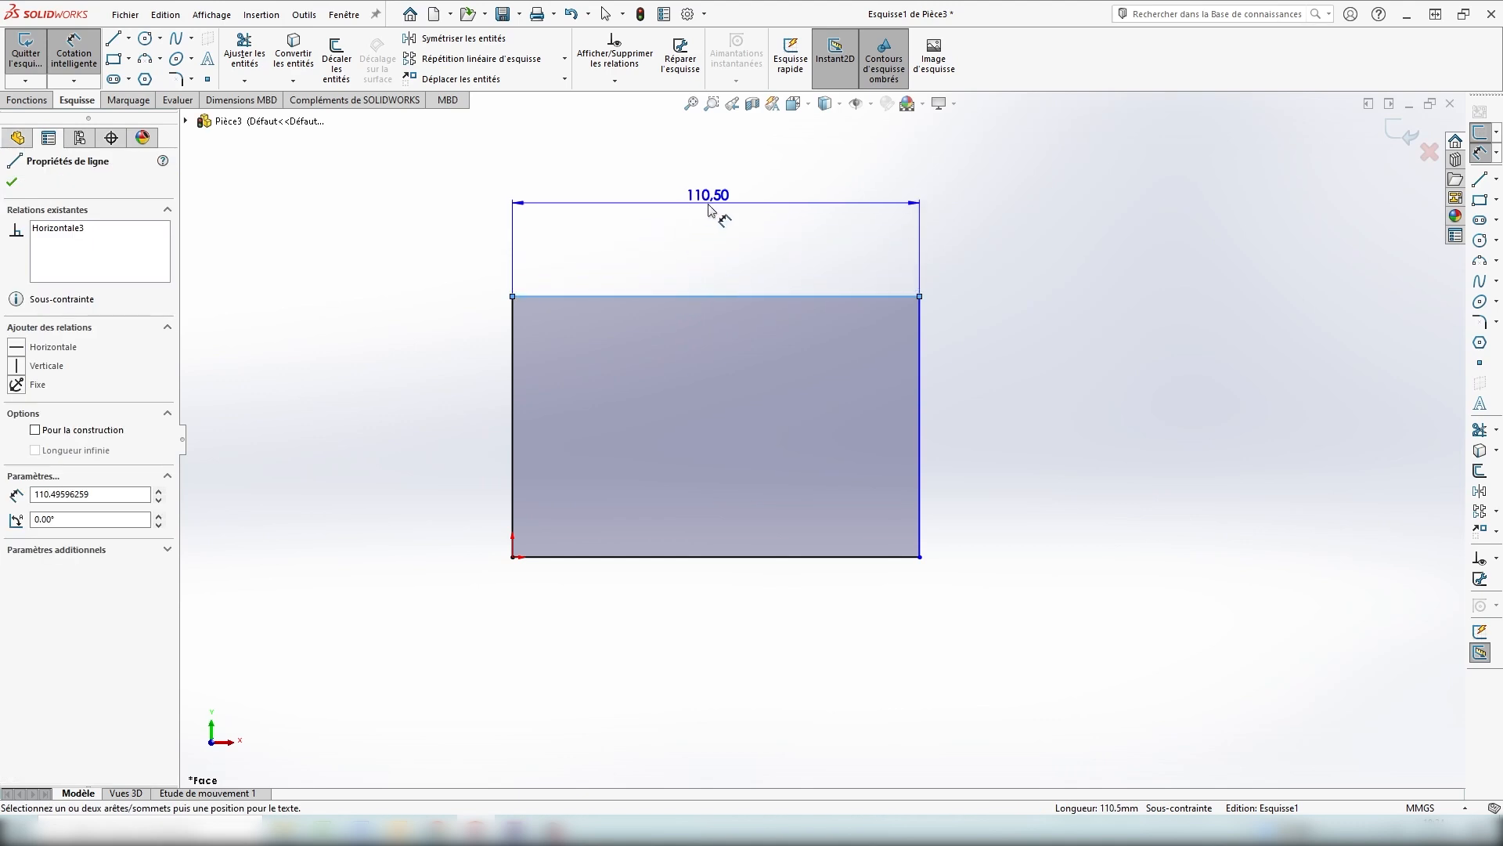
pyautogui.click(689, 206)
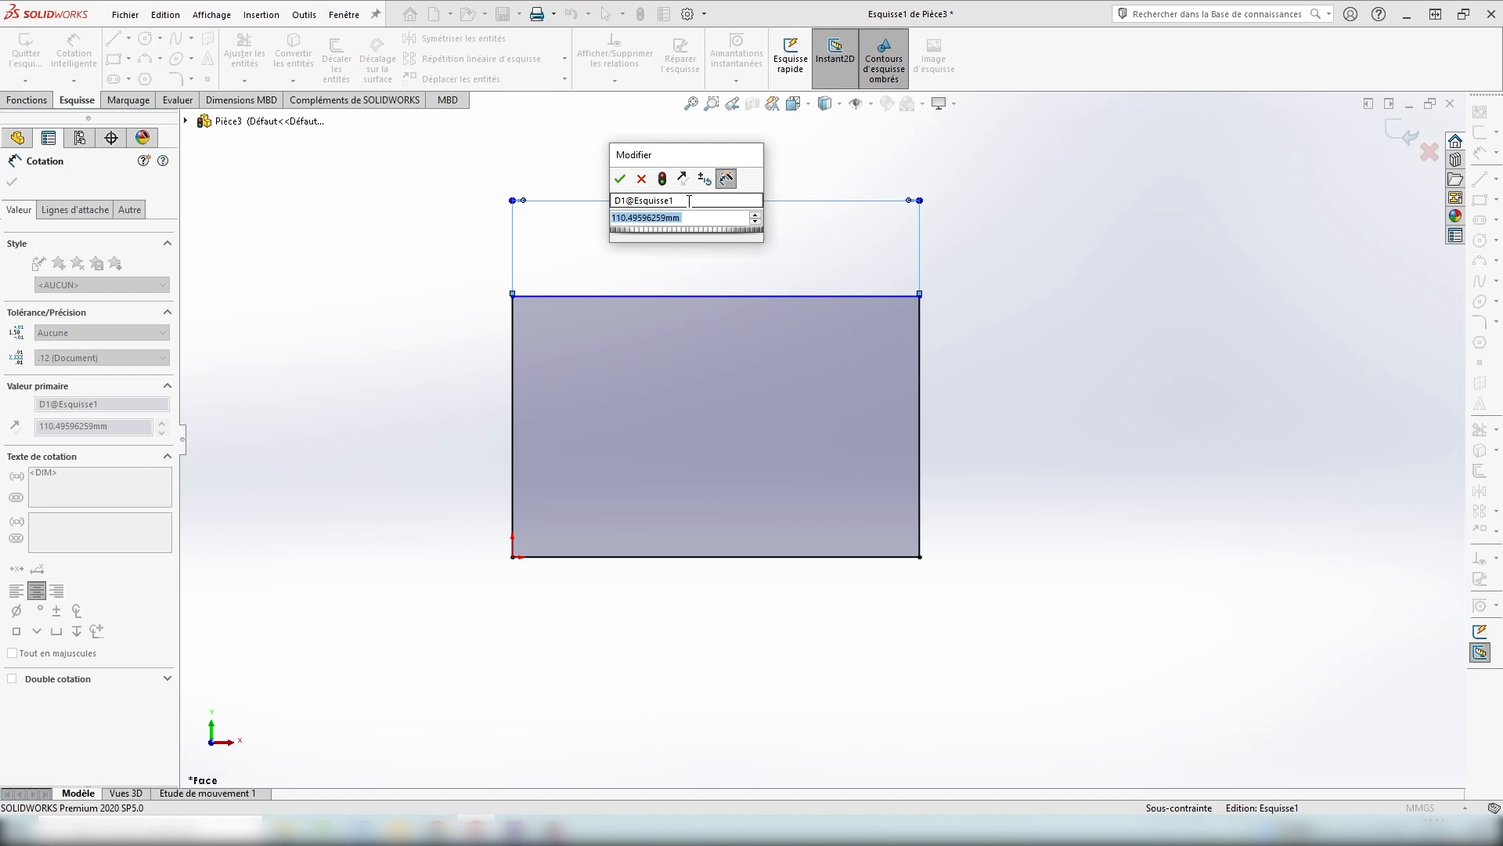
pyautogui.write('100')
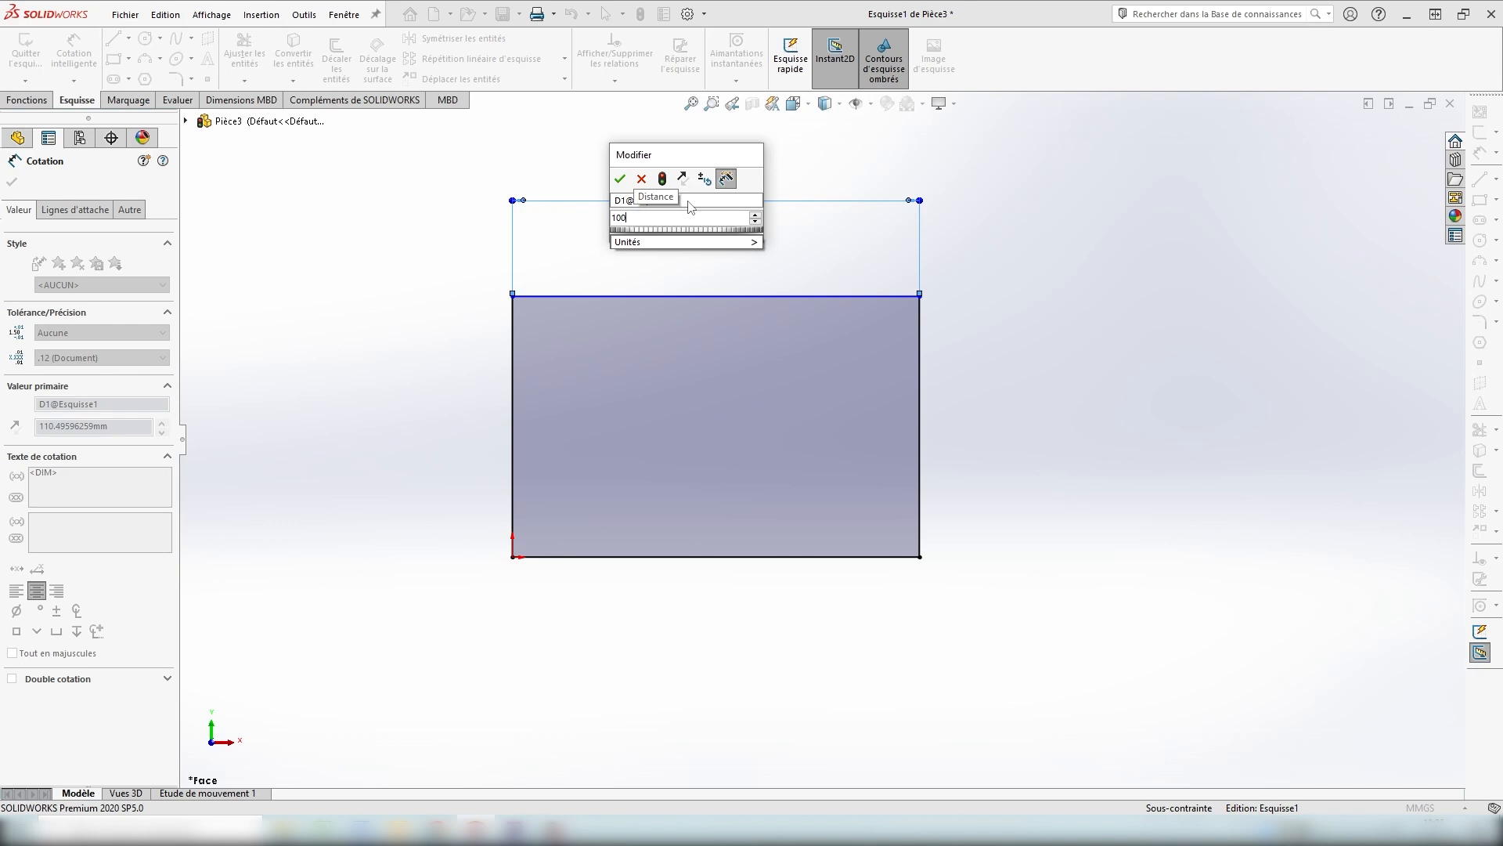
pyautogui.press('Return')
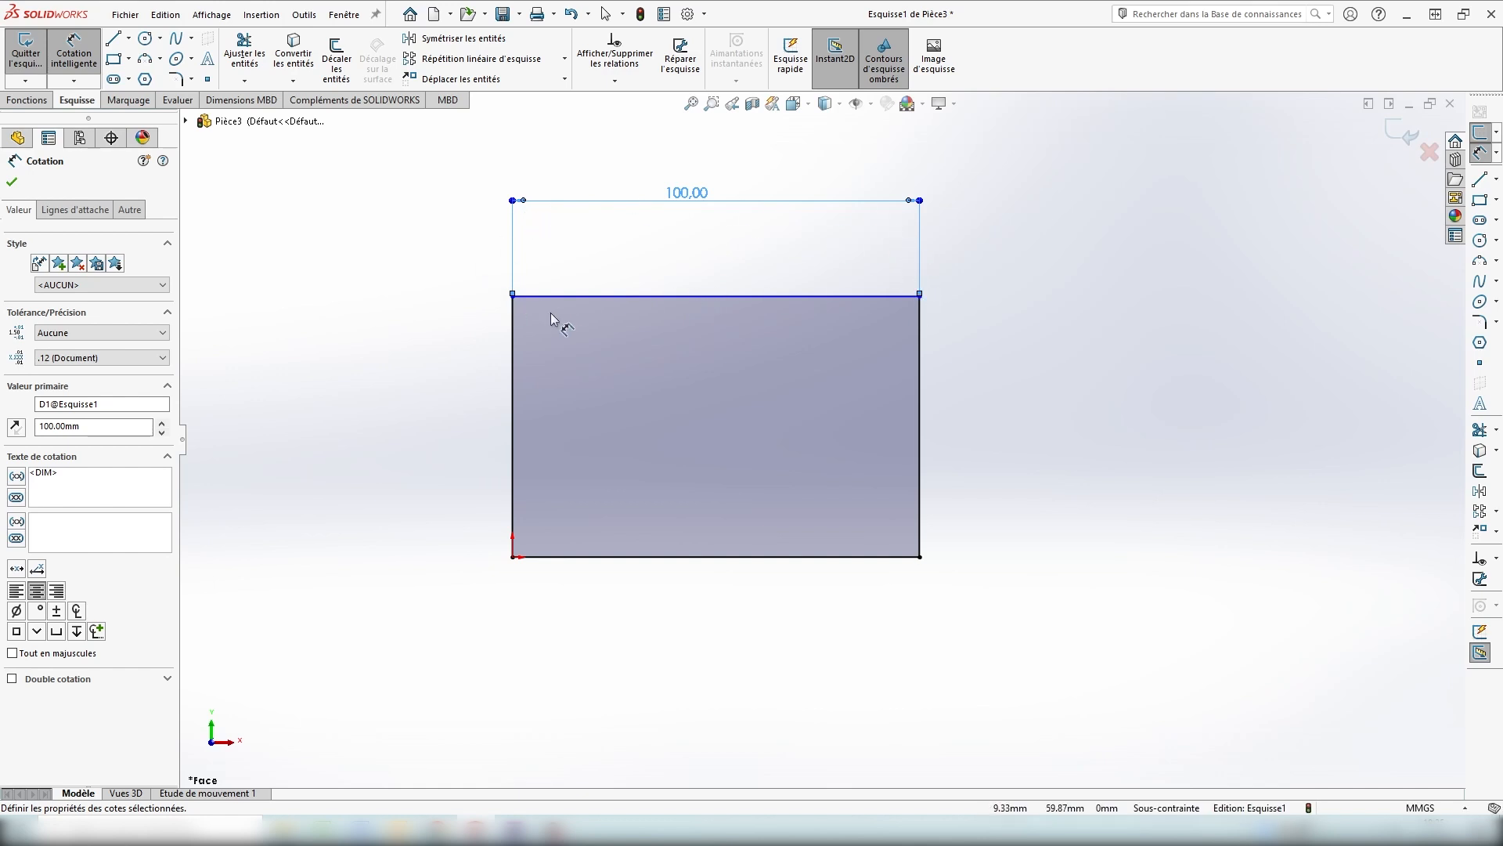
# Dimension the rectangle's left edge, set its height to 100 mm, and end dimensioning.
pyautogui.click(513, 394)
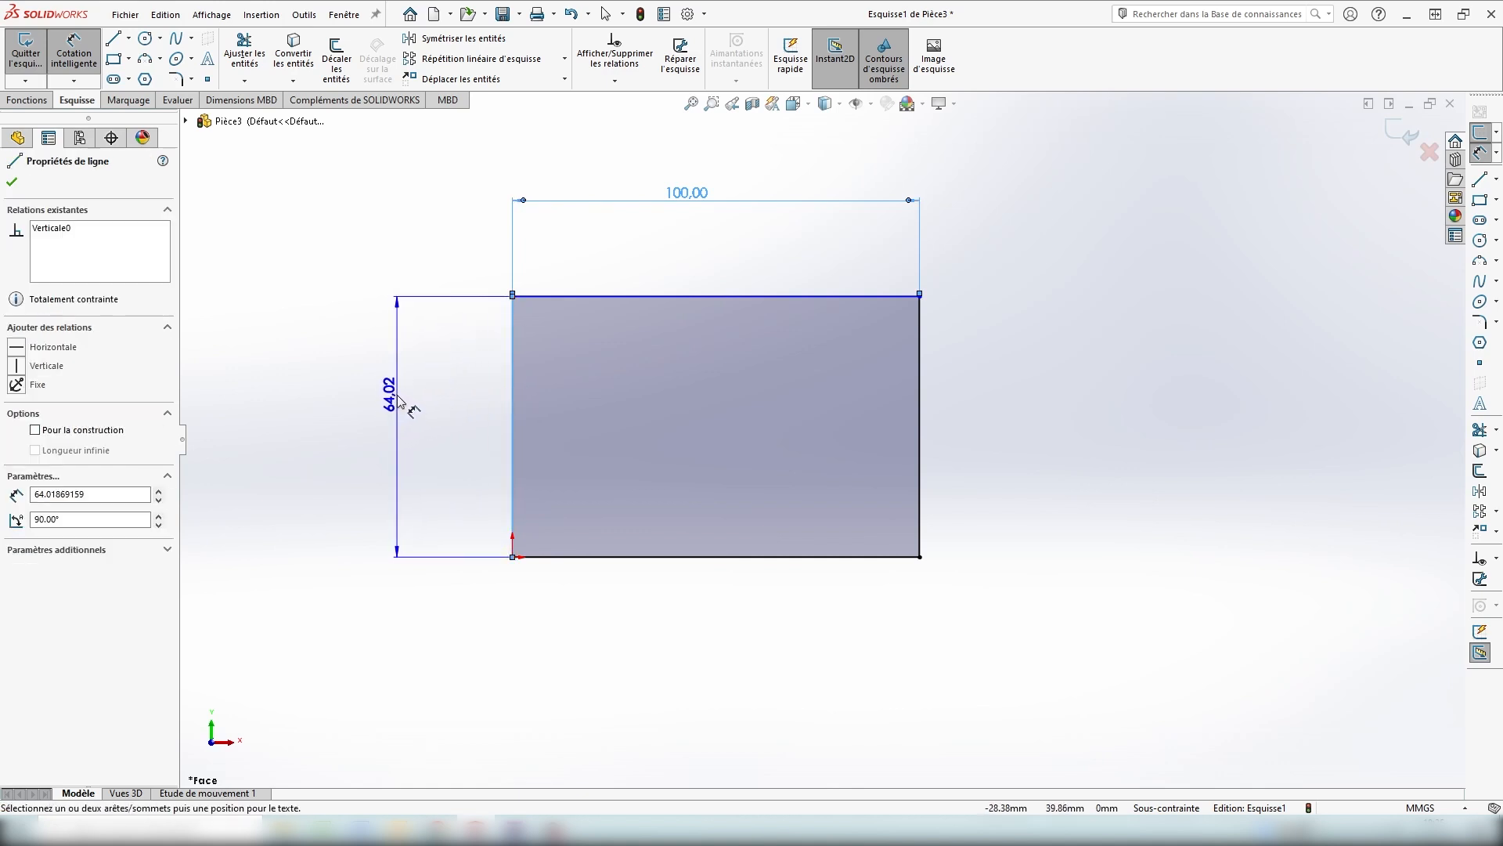
pyautogui.click(398, 398)
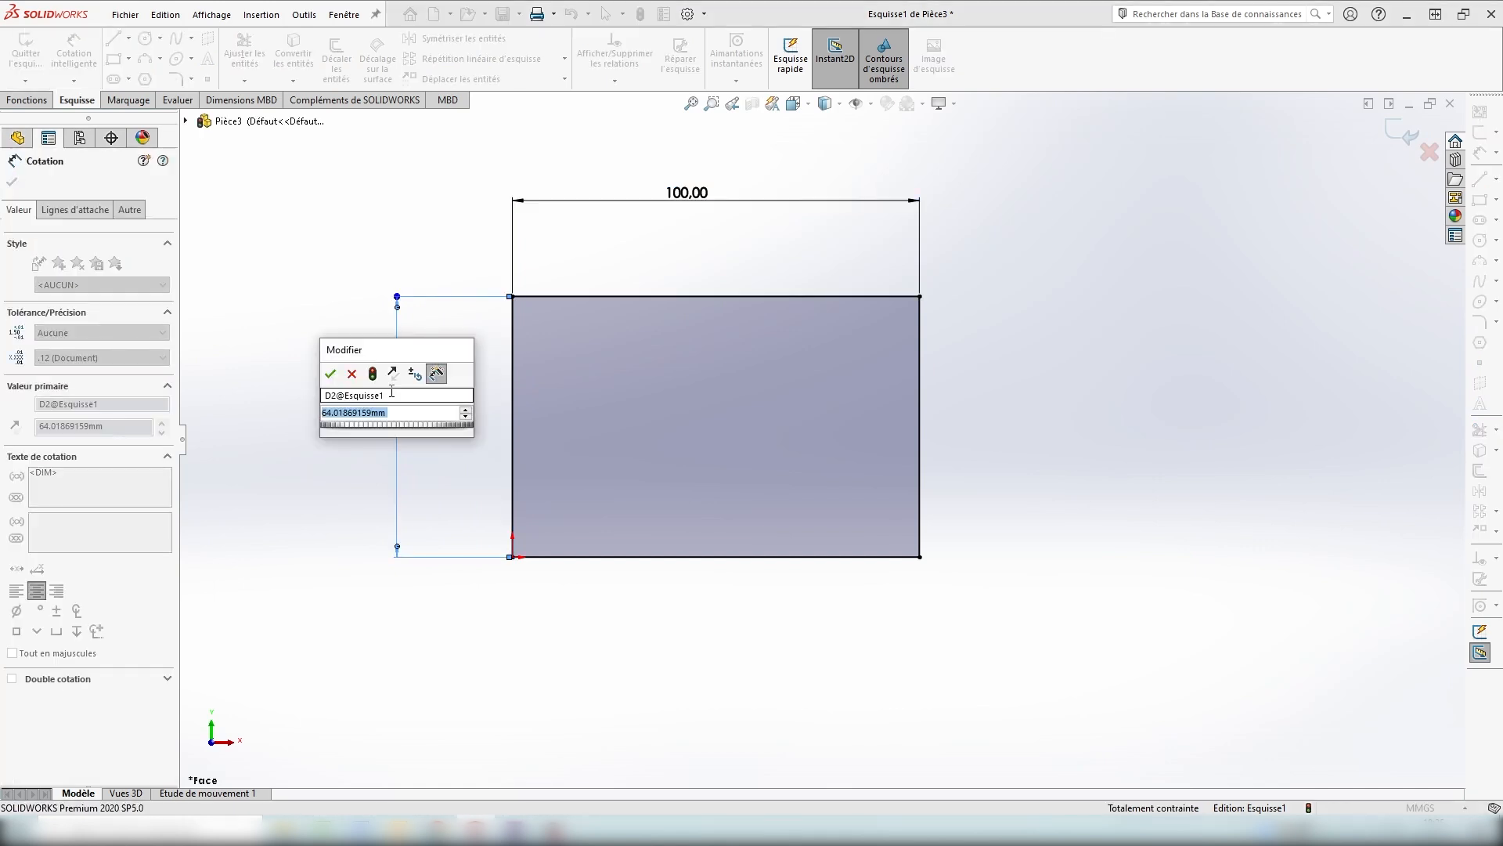
pyautogui.write('100')
pyautogui.press('Return')
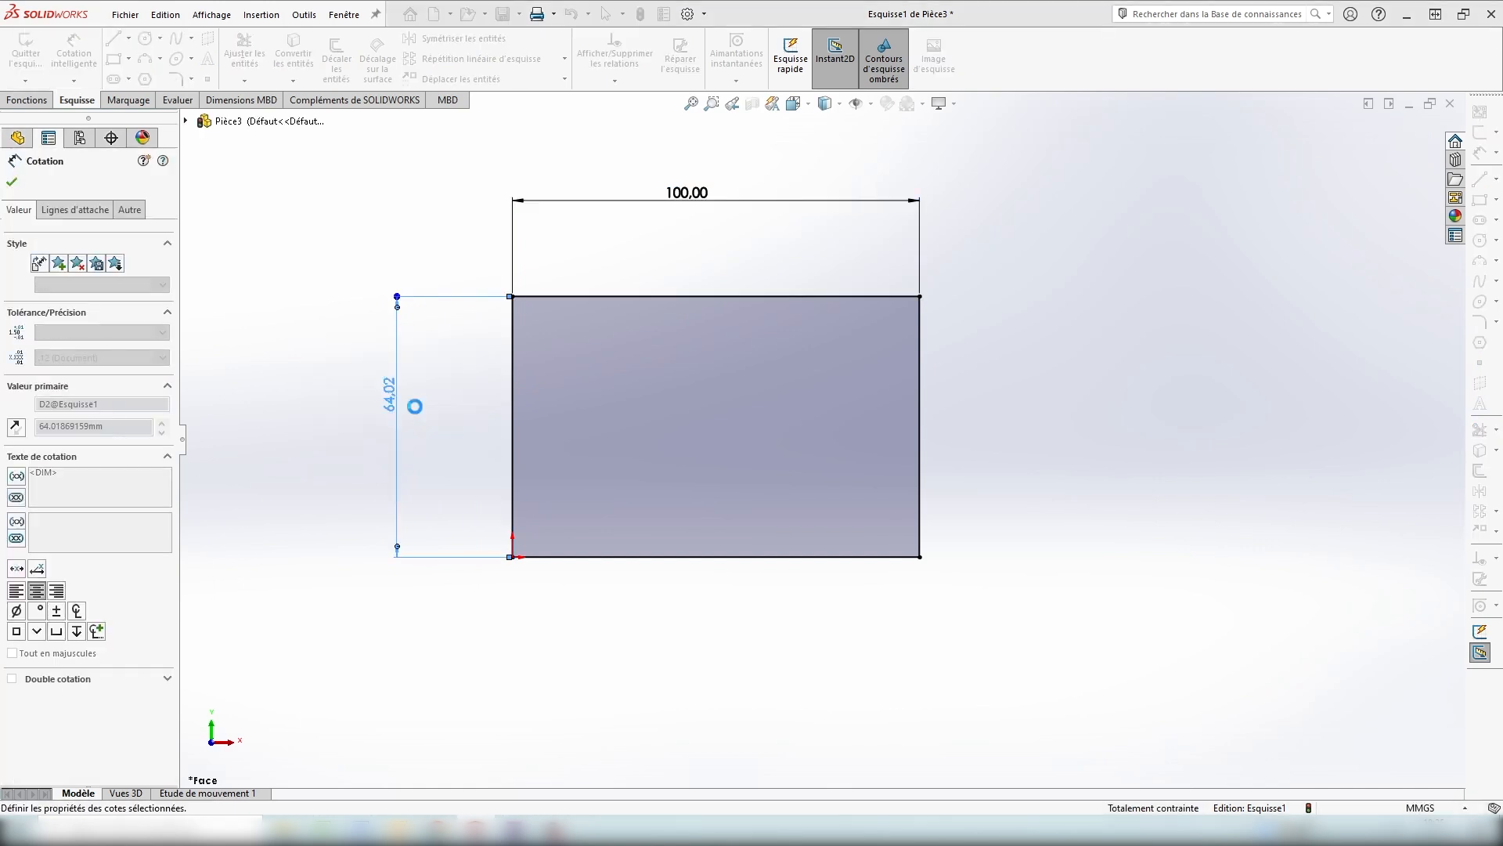
pyautogui.scroll(4, 790, 227)
pyautogui.scroll(-3, 789, 233)
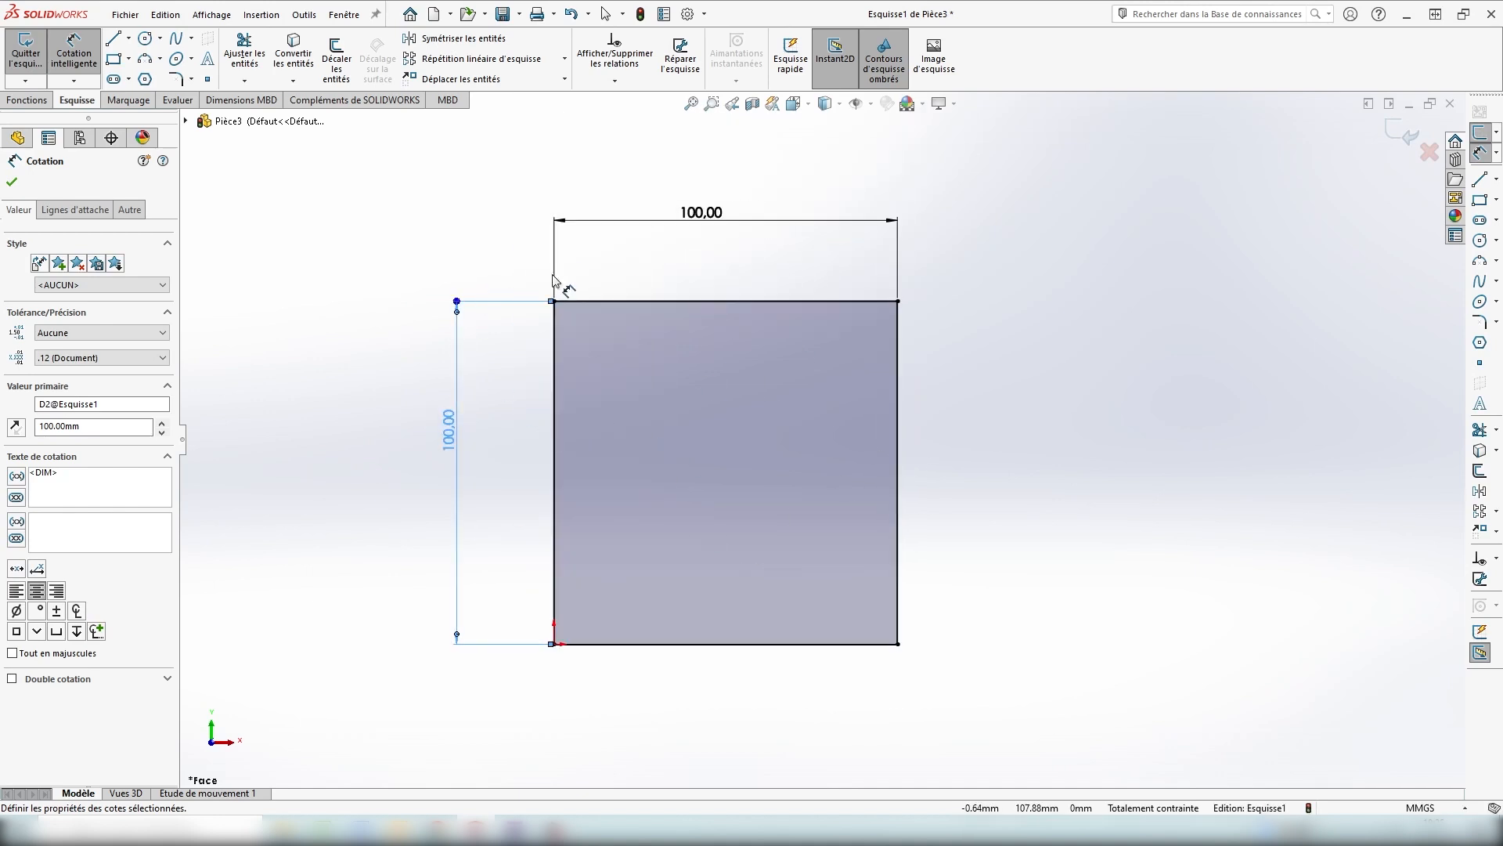
pyautogui.click(90, 51)
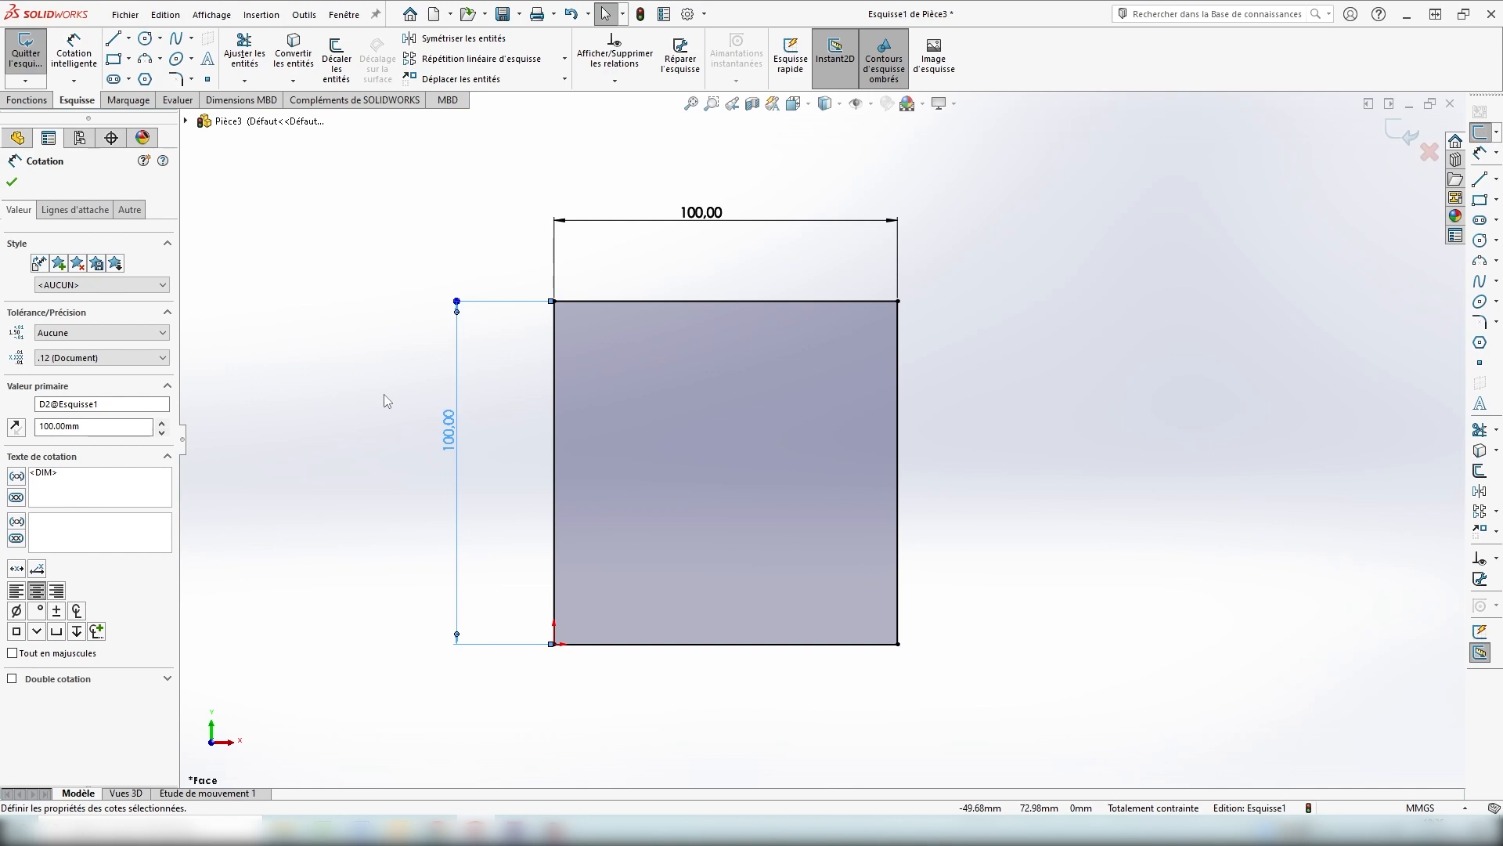
# Extrude the square sketch as a blind boss 20 mm deep.
pyautogui.click(27, 100)
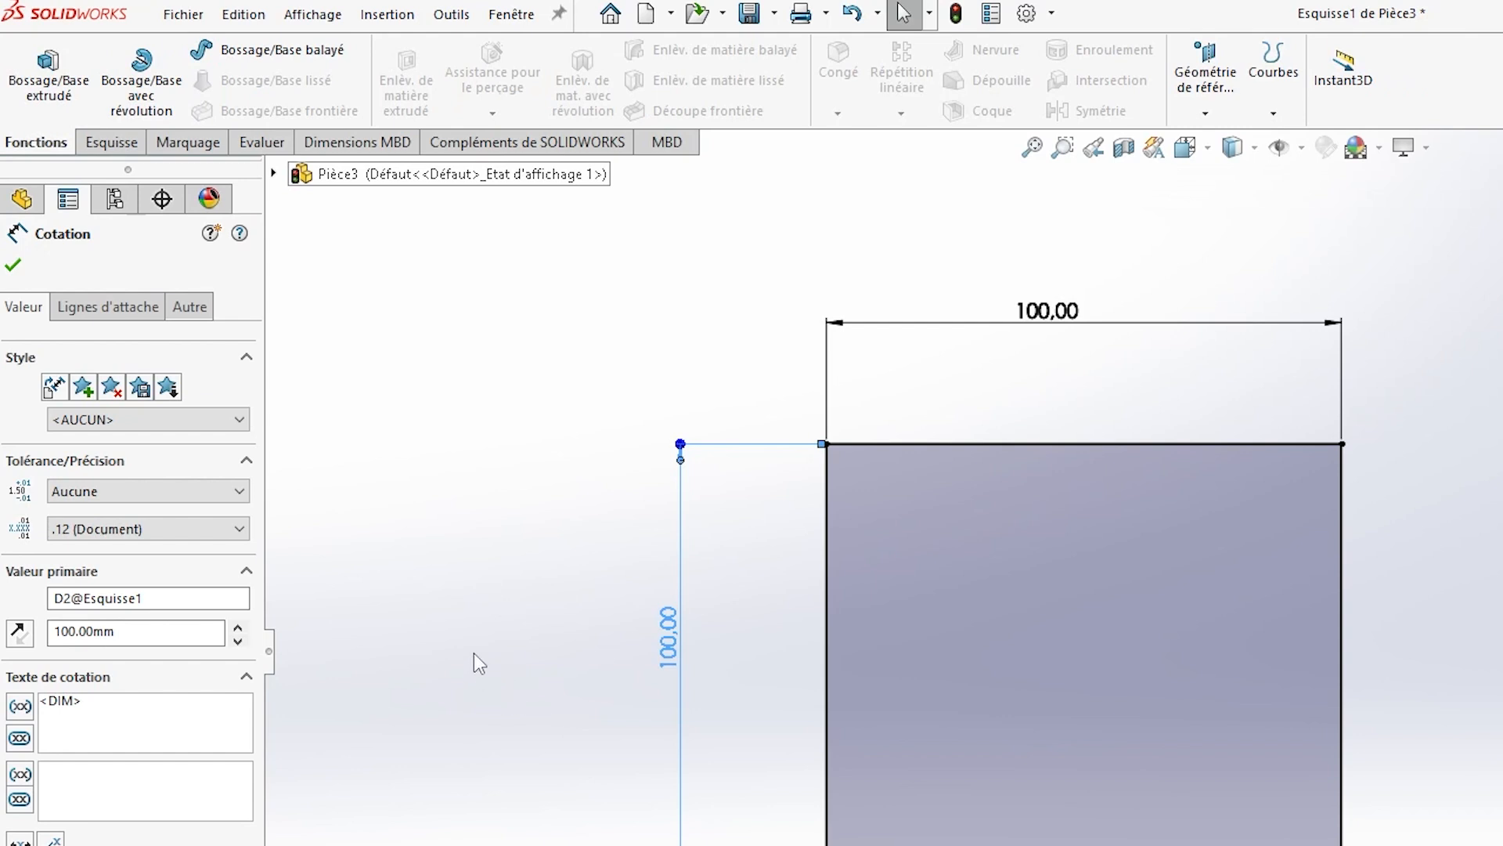
pyautogui.click(48, 75)
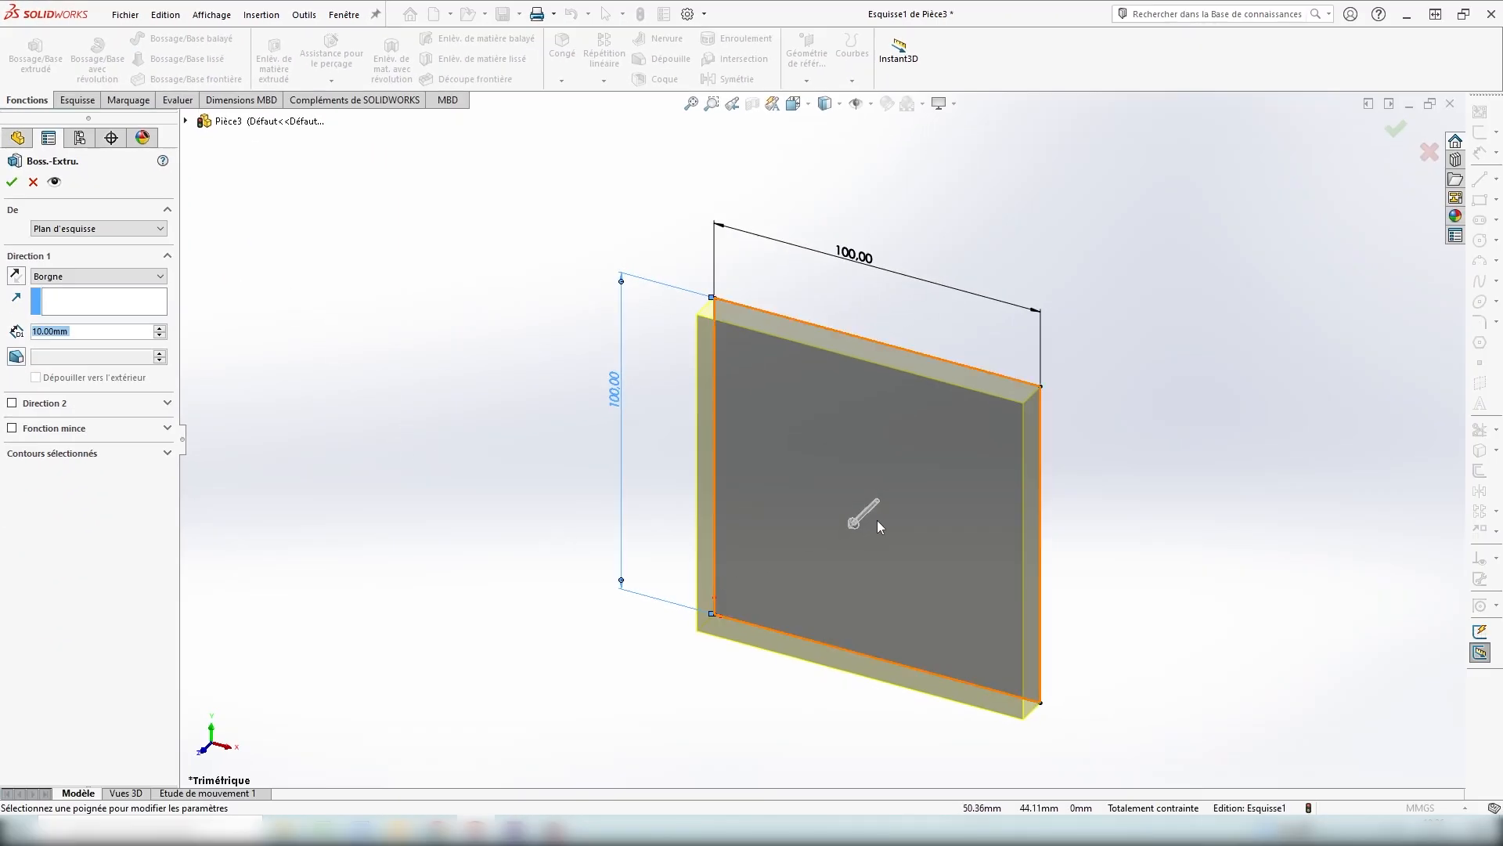
pyautogui.press('f')
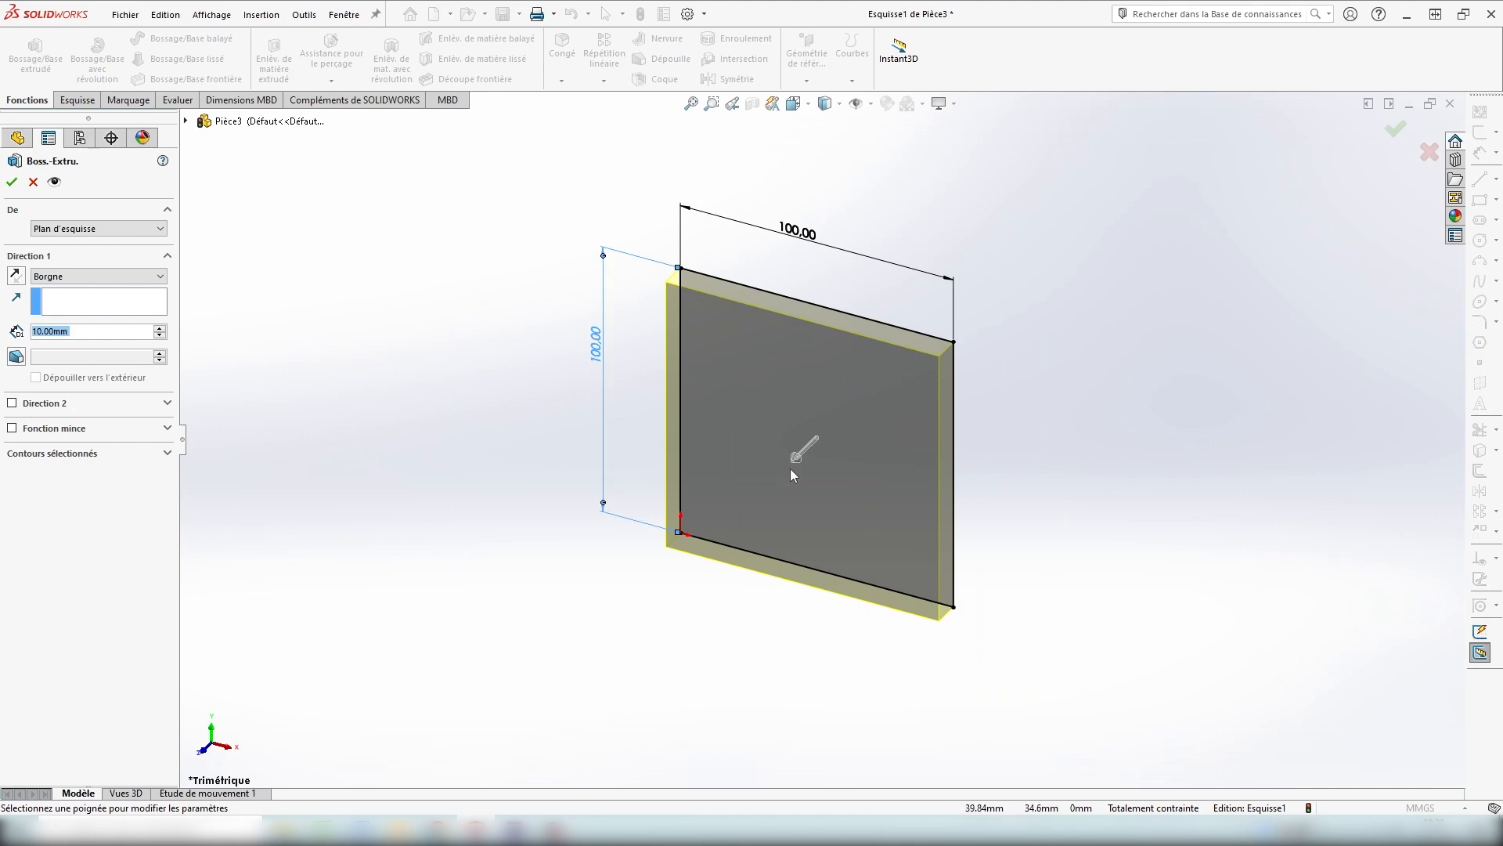
pyautogui.moveTo(795, 462)
pyautogui.mouseDown()
pyautogui.moveTo(614, 621)
pyautogui.moveTo(733, 464)
pyautogui.moveTo(713, 473)
pyautogui.moveTo(567, 622)
pyautogui.moveTo(730, 437)
pyautogui.moveTo(616, 601)
pyautogui.moveTo(676, 542)
pyautogui.mouseUp()
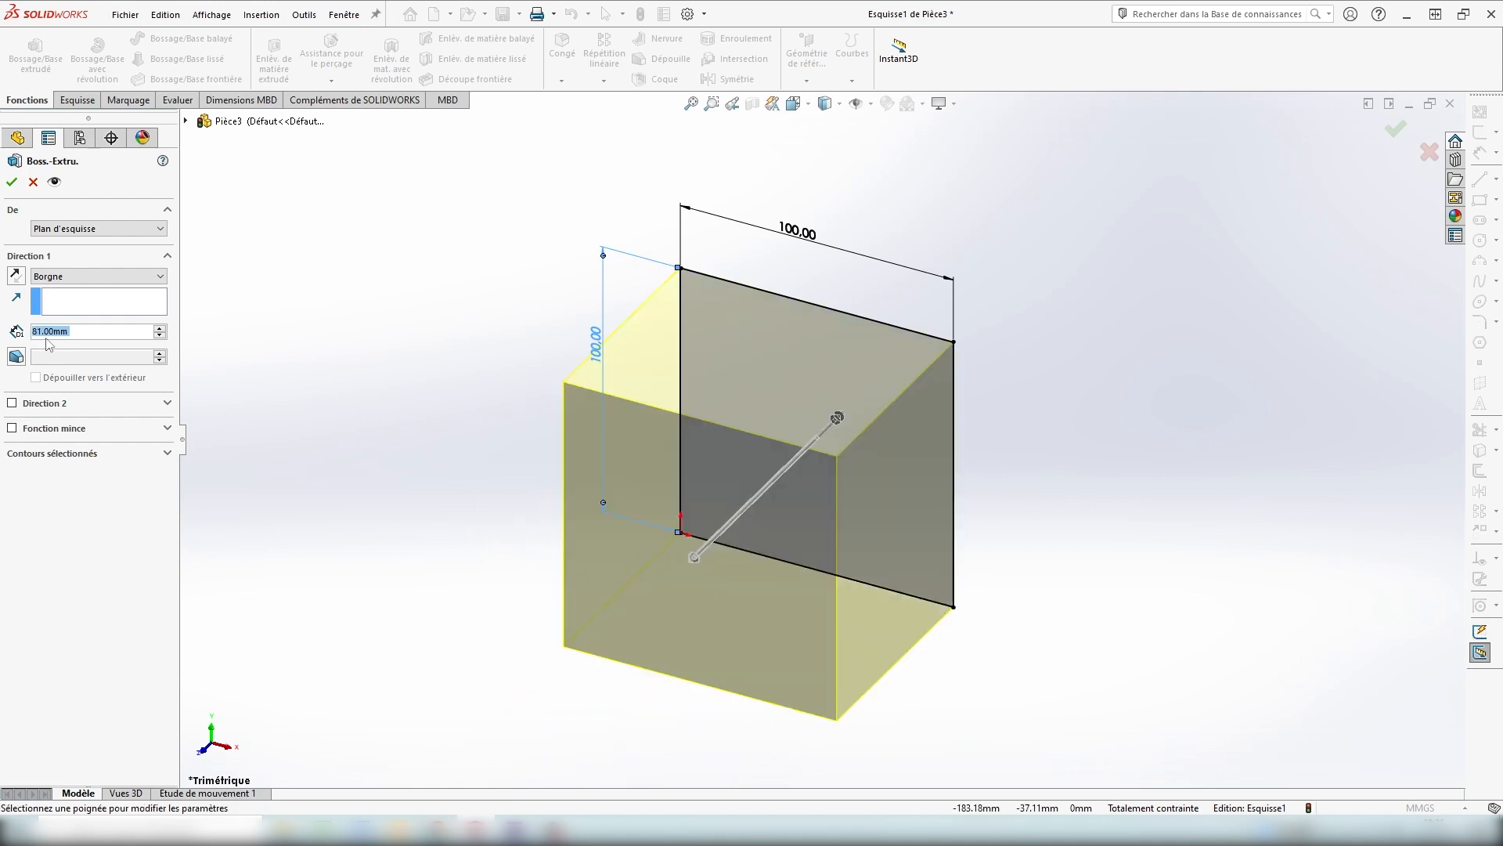
pyautogui.click(50, 332)
pyautogui.moveTo(130, 268); pyautogui.dragTo(28, 268)
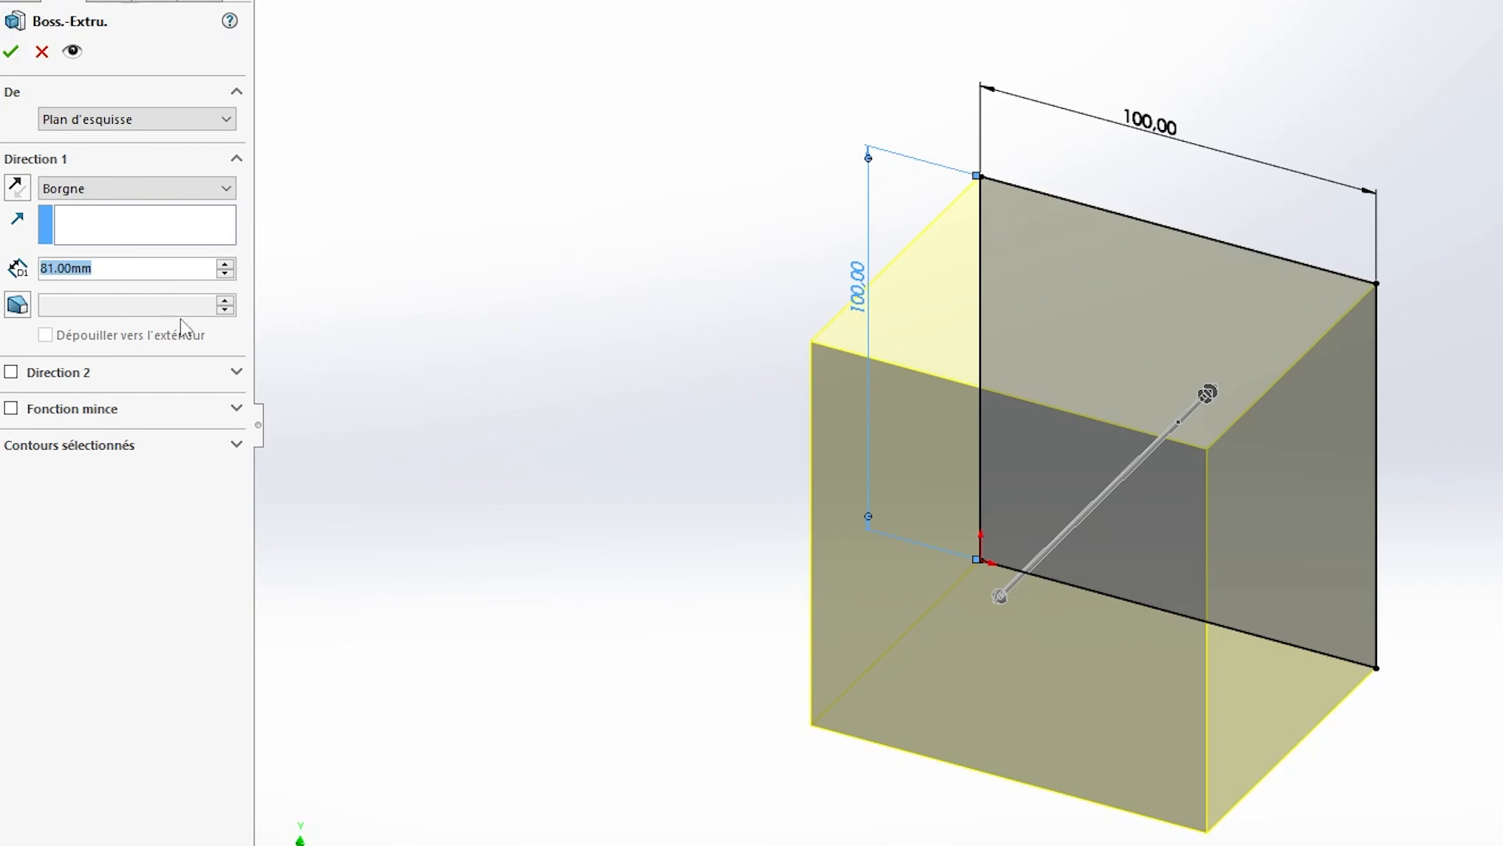
pyautogui.write('20')
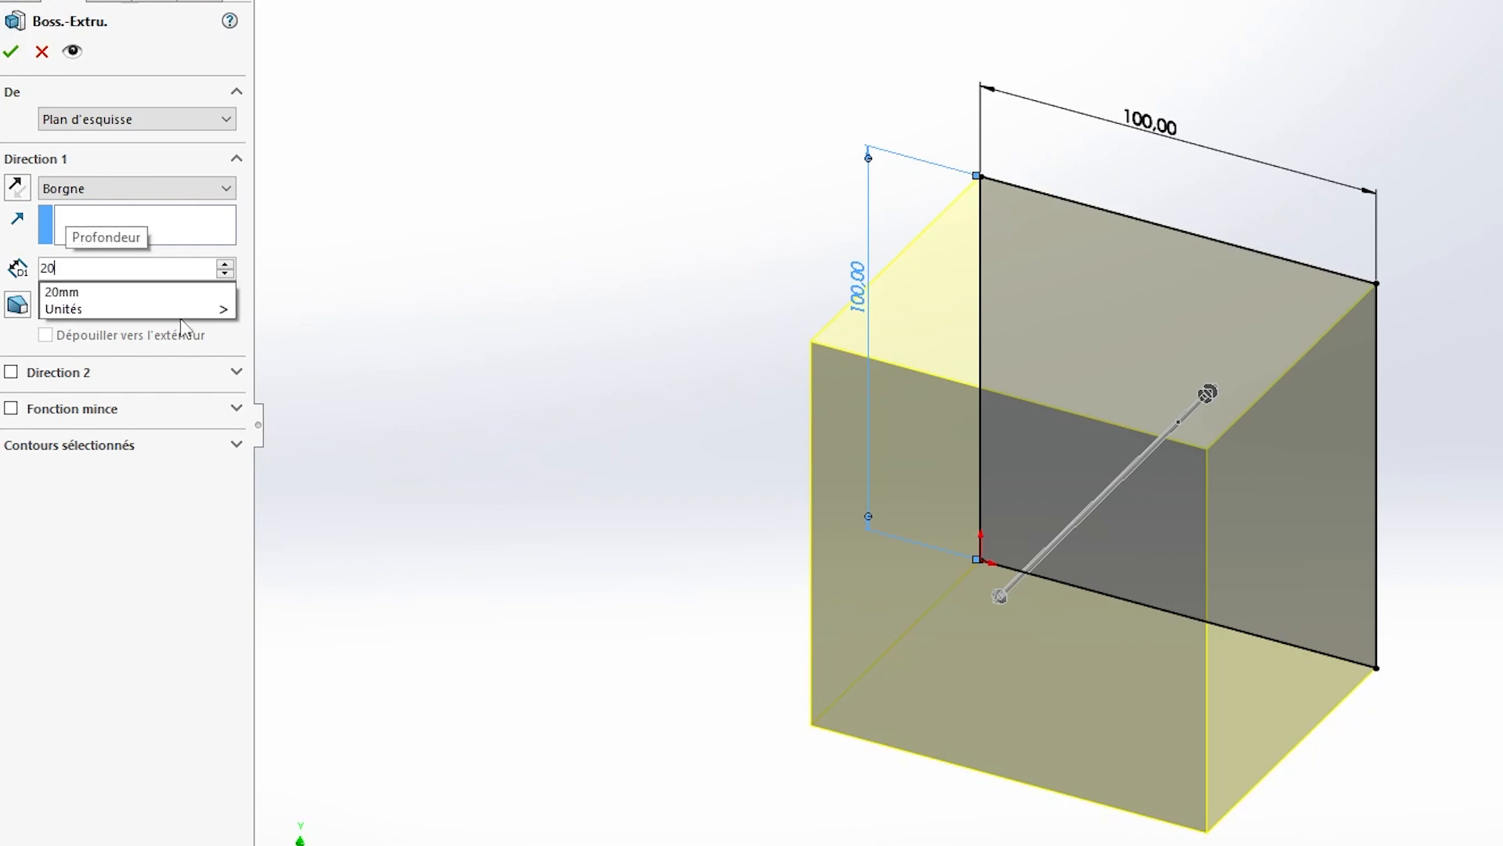
pyautogui.press('Return')
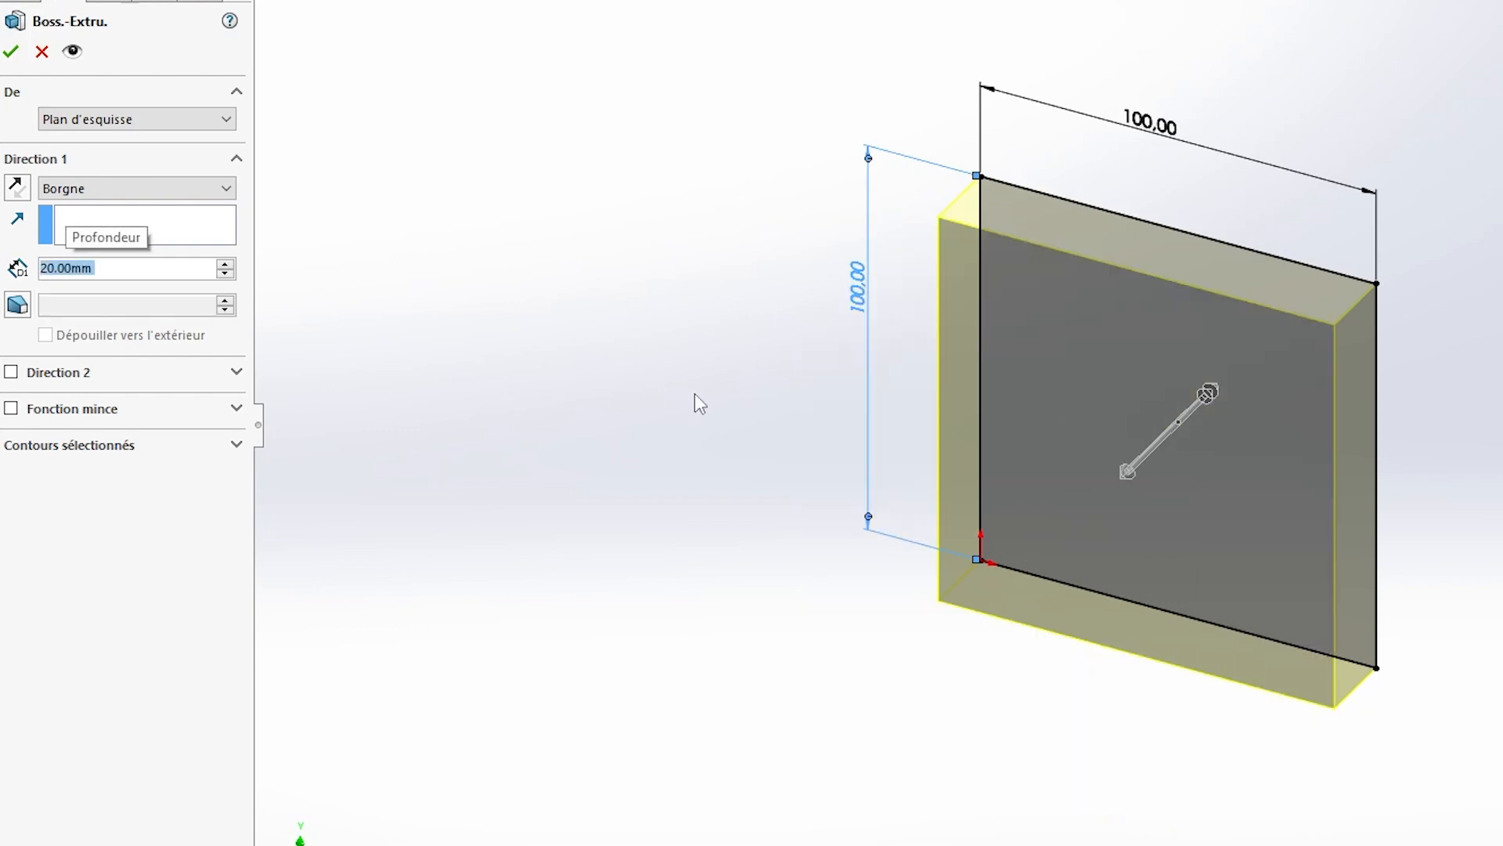
pyautogui.moveTo(679, 552); pyautogui.dragTo(632, 535, button='middle')
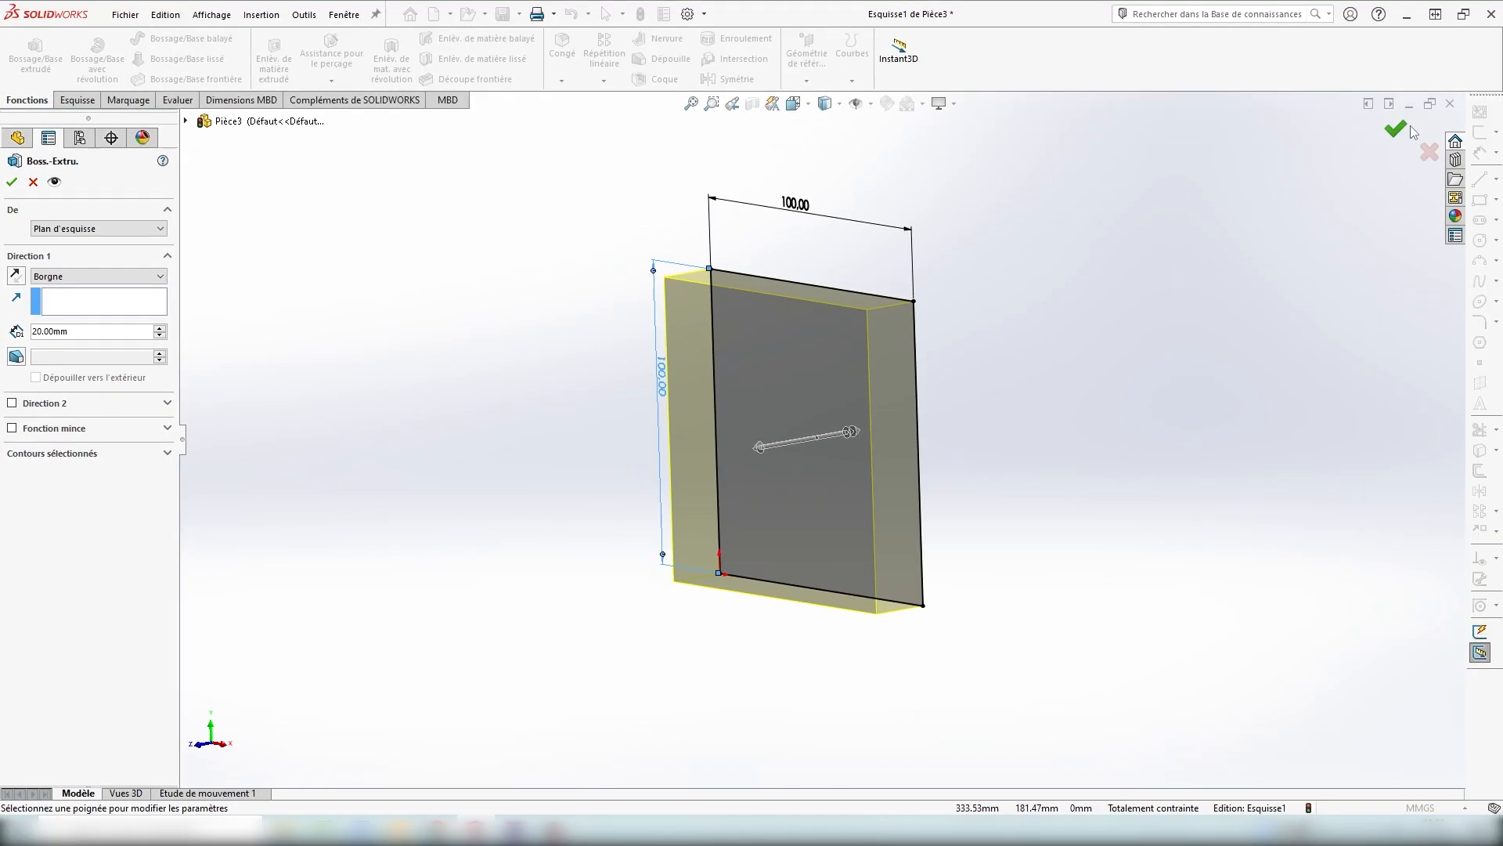
pyautogui.click(1395, 130)
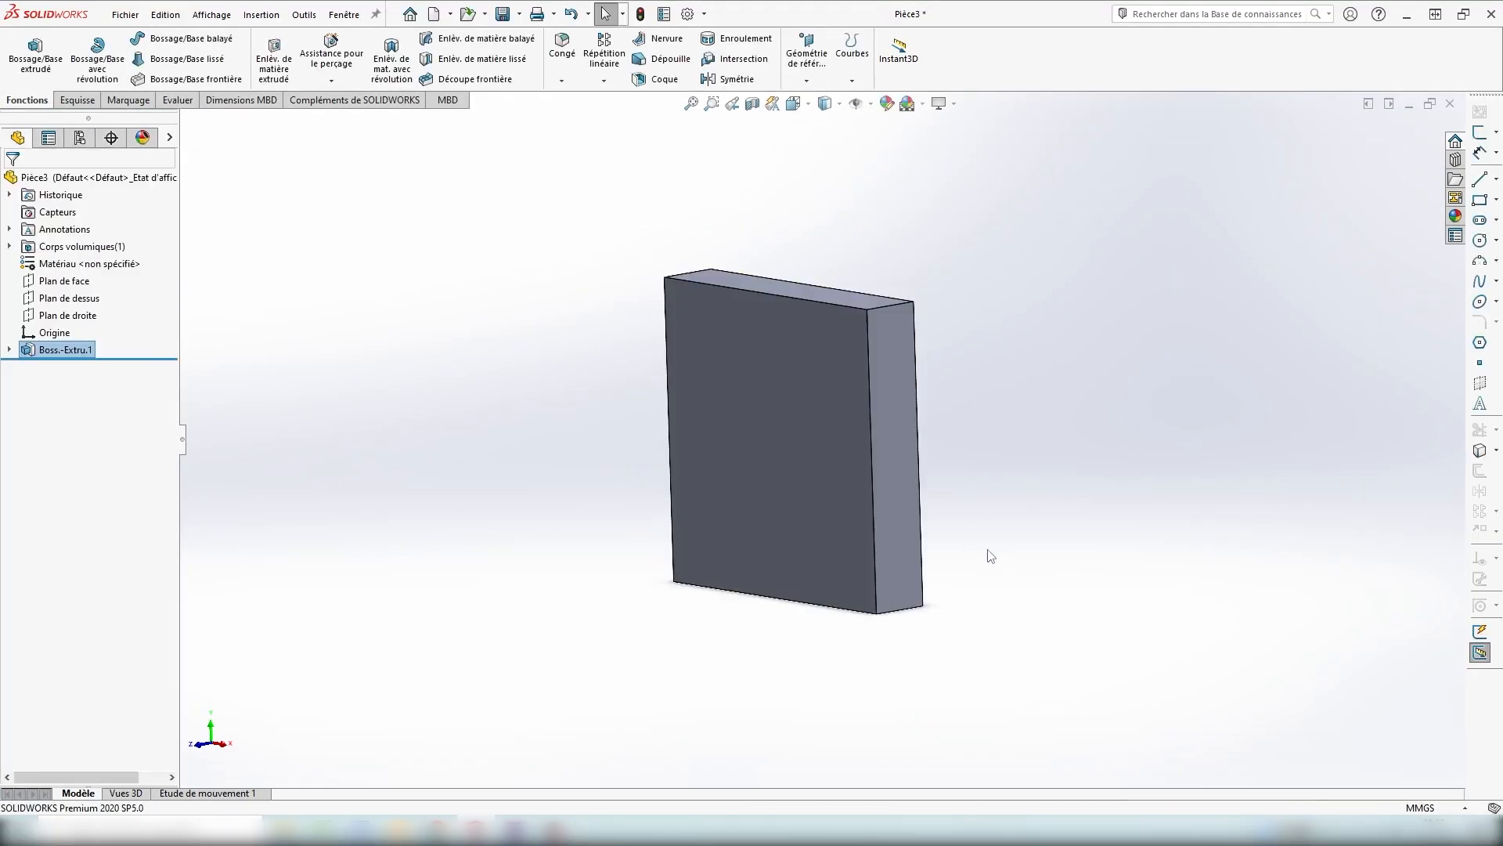
# Open a corner-rectangle sketch on the large front face of the 100 x 100 mm plate.
pyautogui.moveTo(993, 622); pyautogui.dragTo(384, 578, button='middle')
pyautogui.press('Escape')
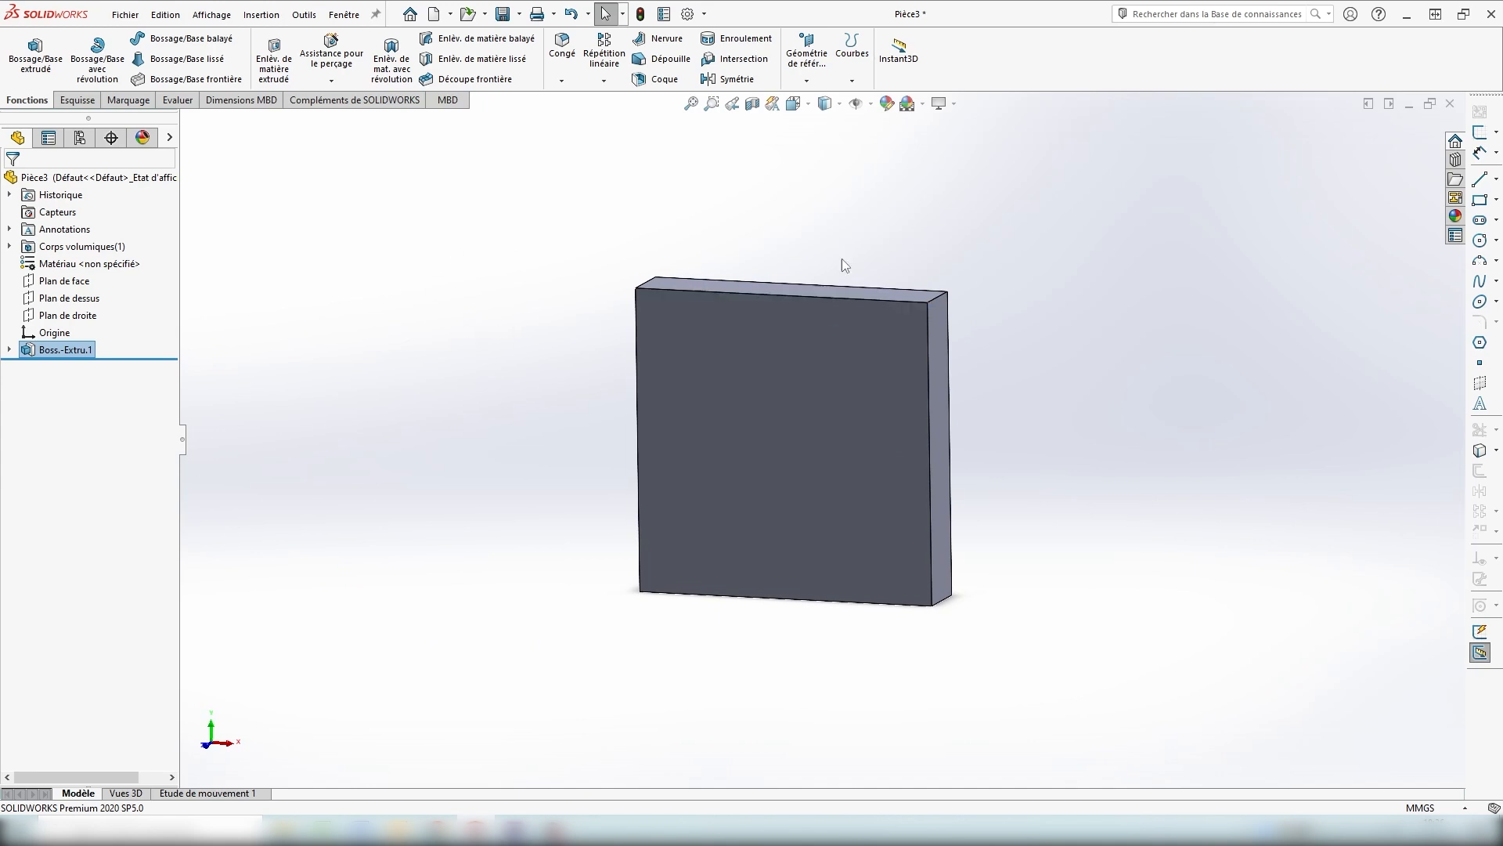
pyautogui.hotkey('ctrl', '1')
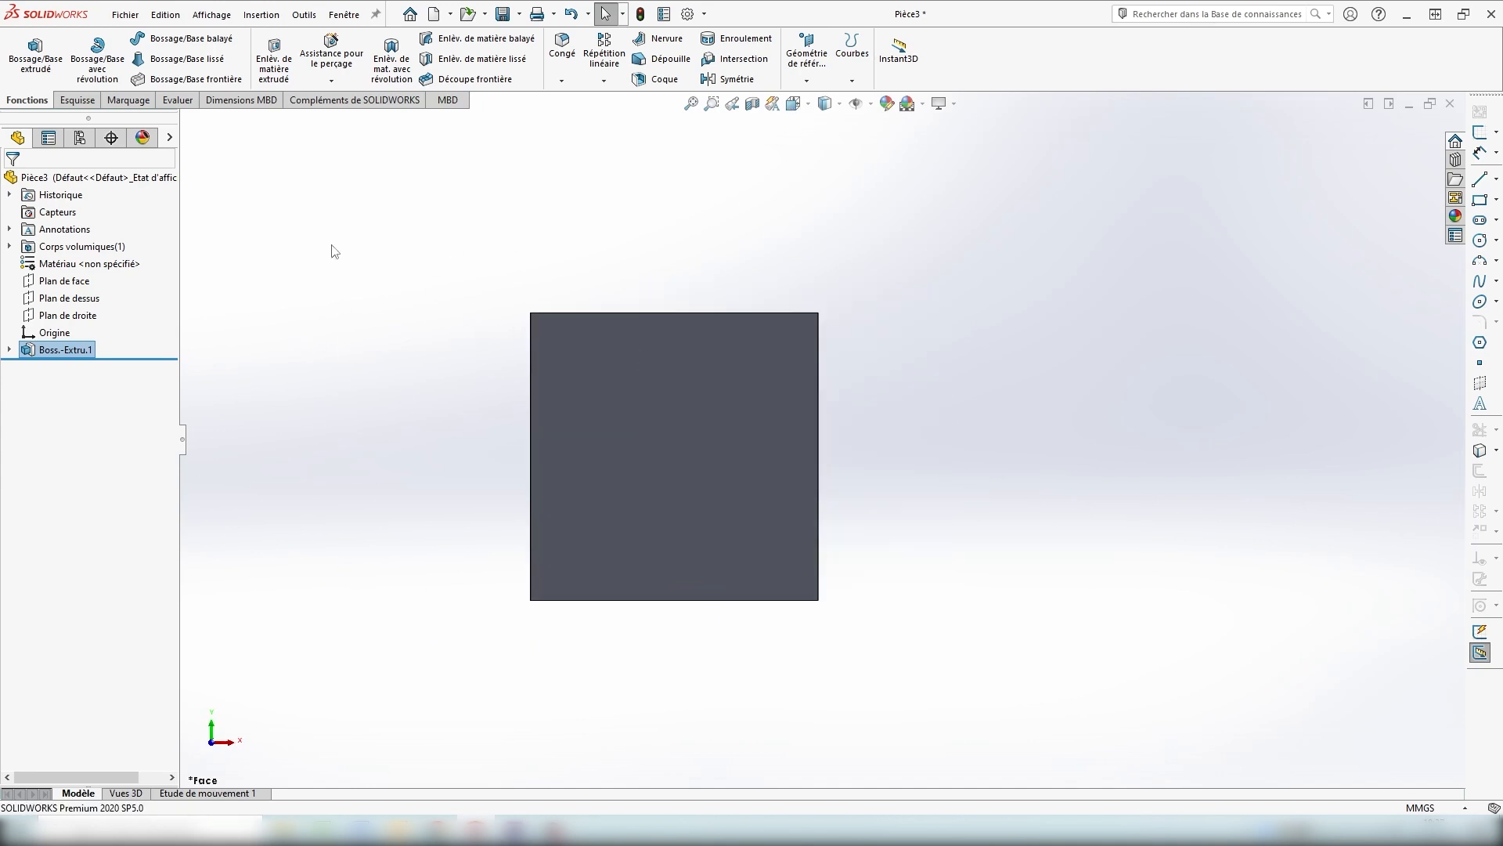
pyautogui.click(78, 100)
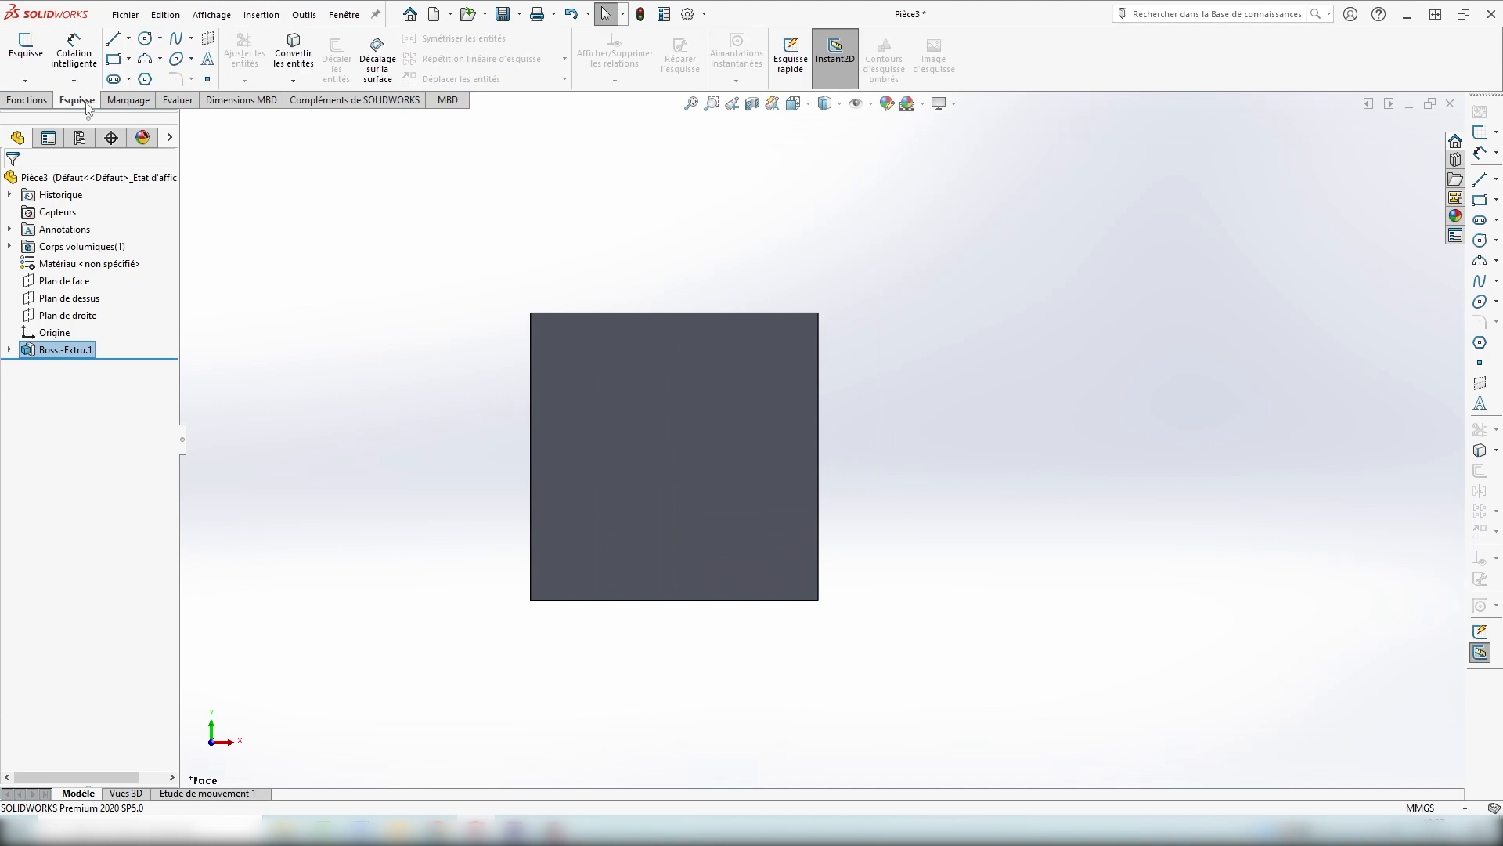
pyautogui.click(115, 61)
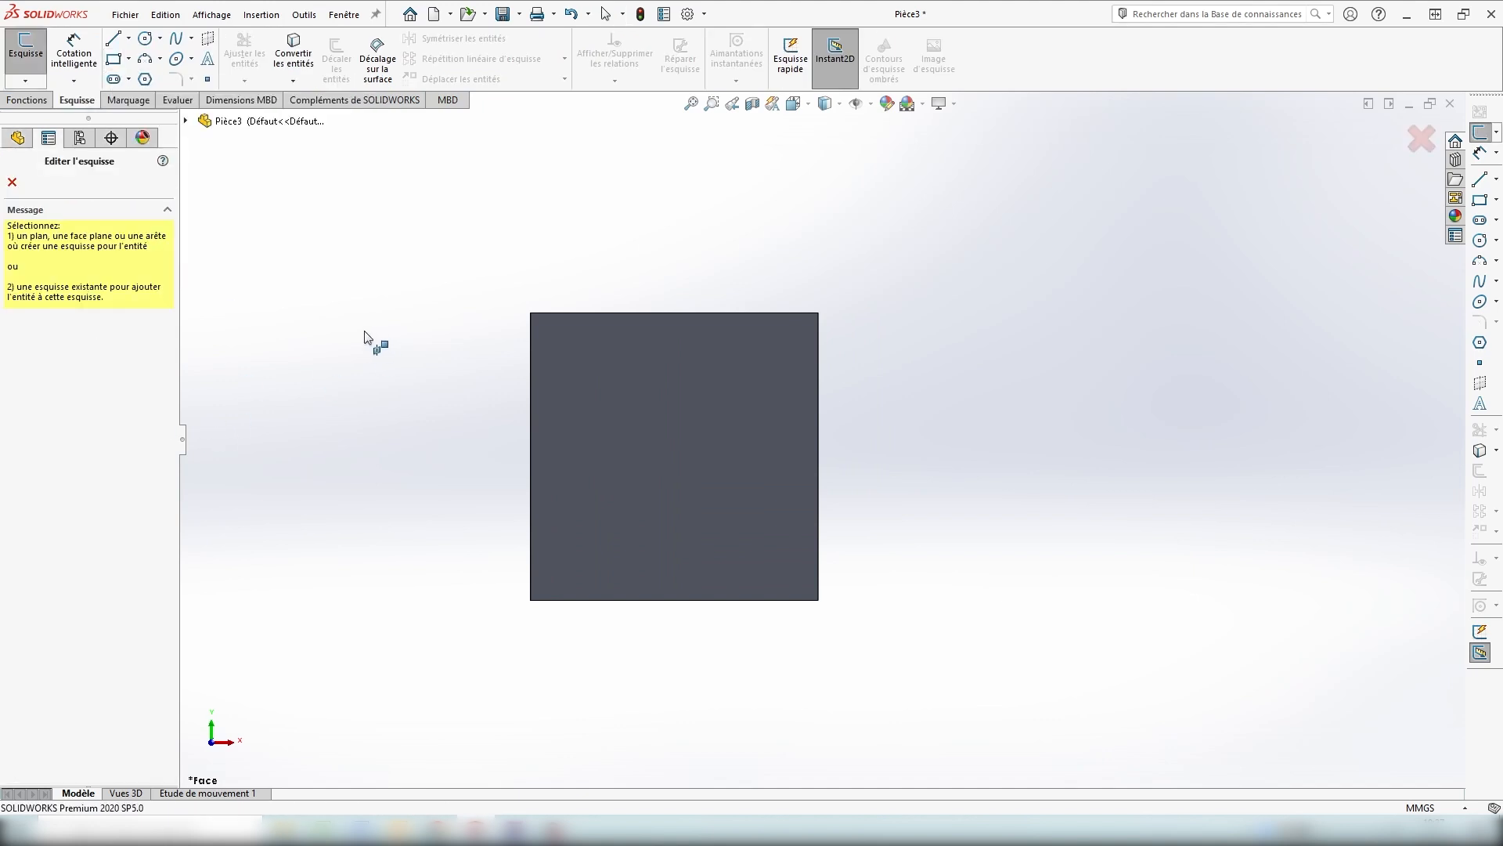
pyautogui.moveTo(420, 406); pyautogui.dragTo(317, 604, button='middle')
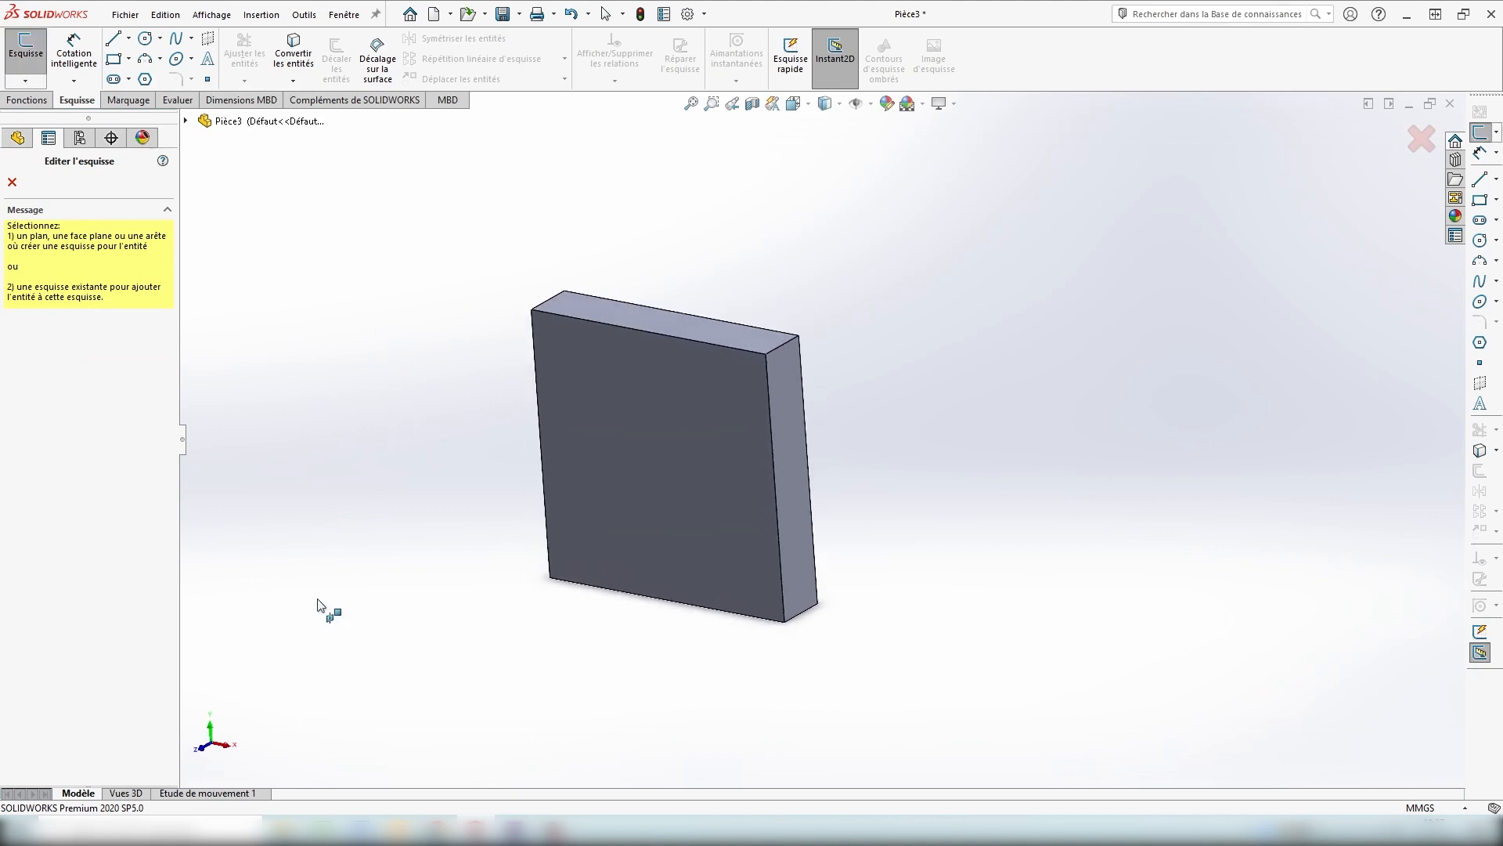
pyautogui.click(673, 410)
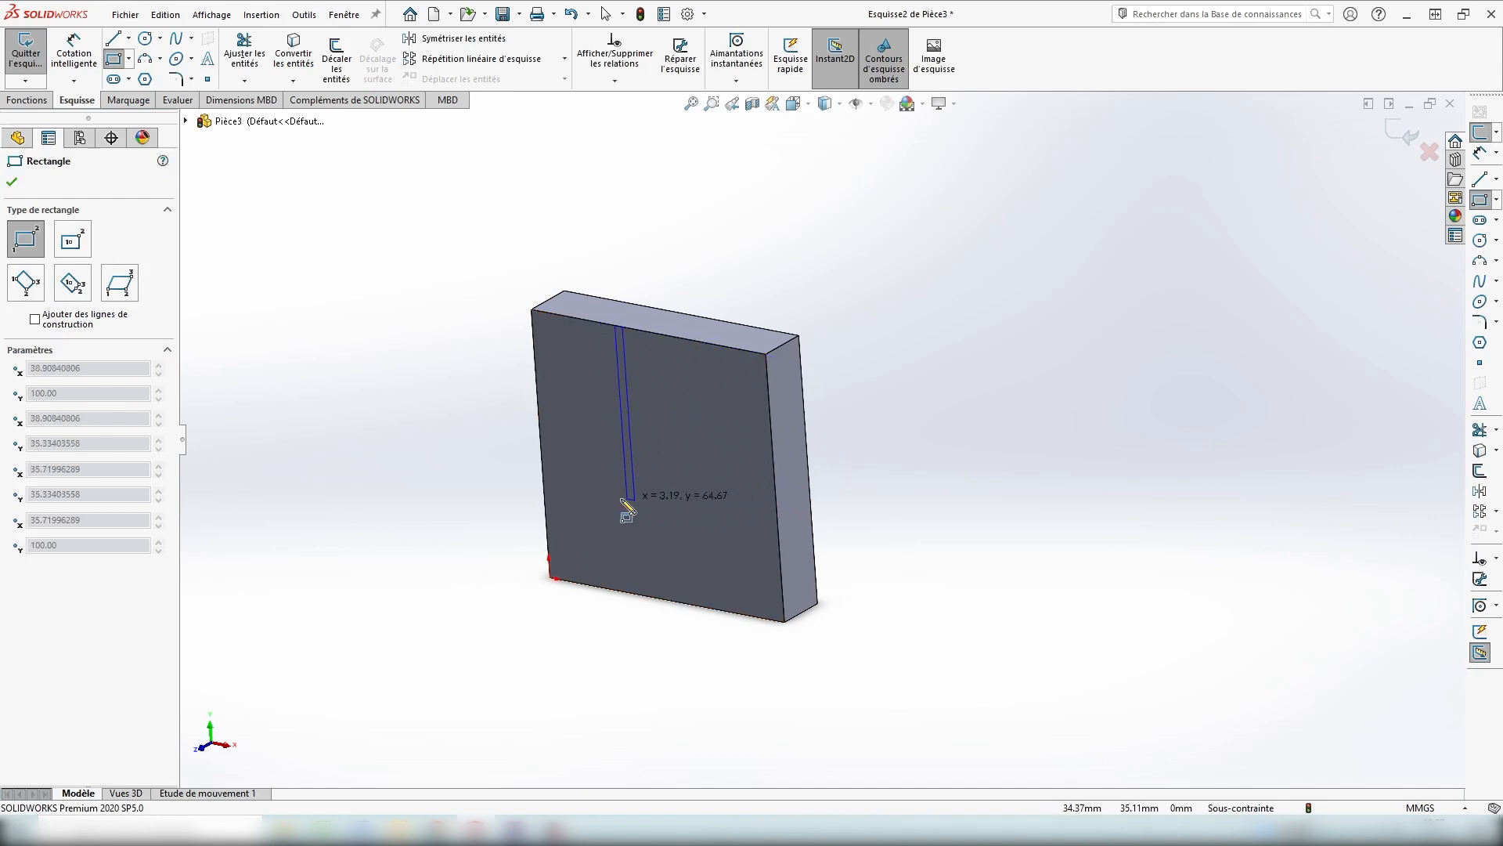
# Draw a rectangle about 61 mm wide and 53 mm high from the face's upper edge to its right edge, and restore the front view.
pyautogui.moveTo(957, 638); pyautogui.dragTo(744, 547, button='middle')
pyautogui.moveTo(883, 600); pyautogui.dragTo(674, 577, button='middle')
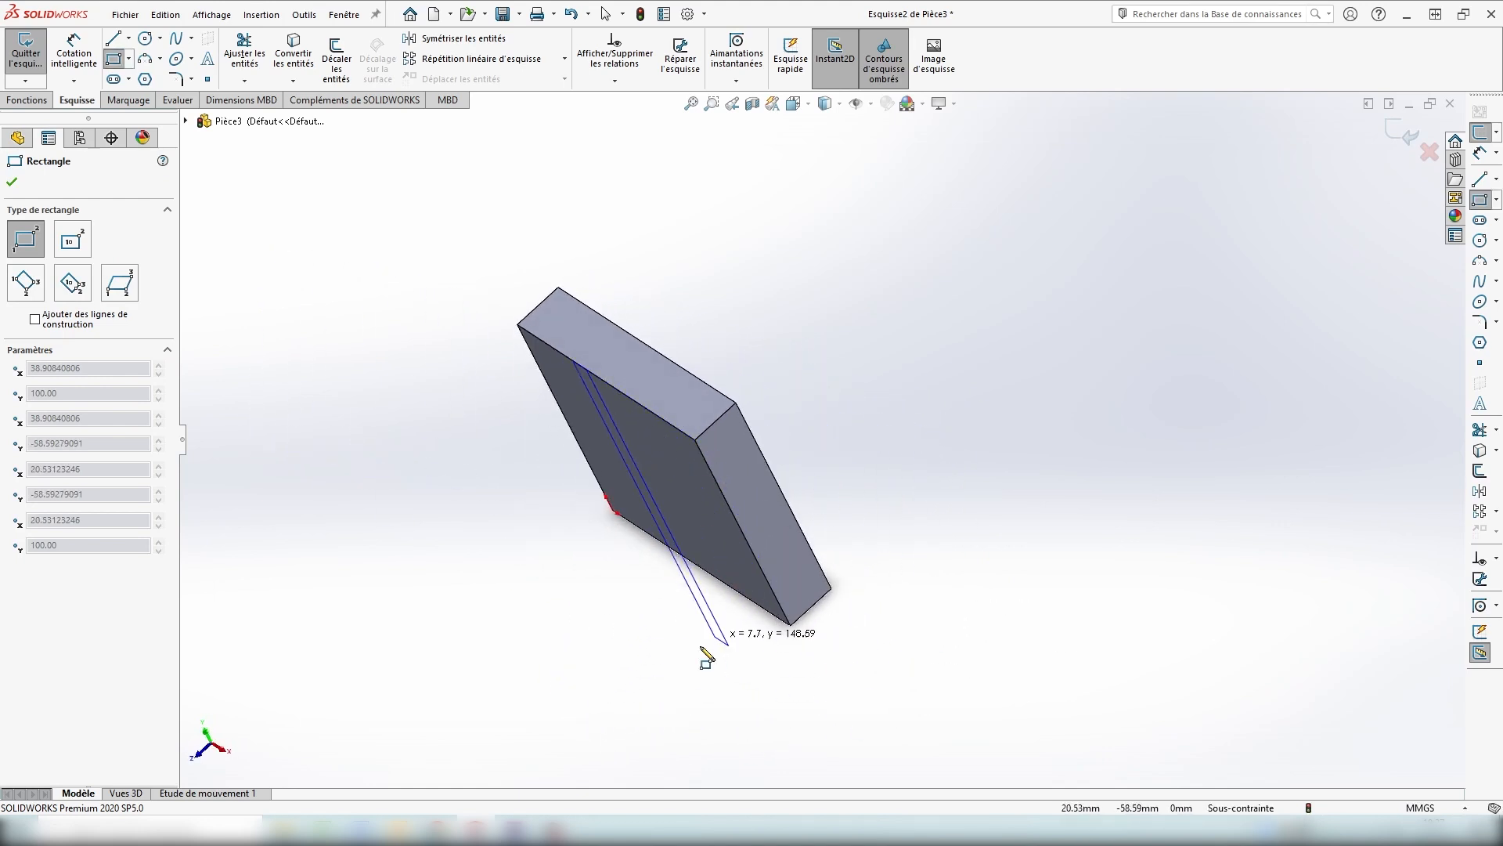
pyautogui.moveTo(732, 671); pyautogui.dragTo(795, 480, button='middle')
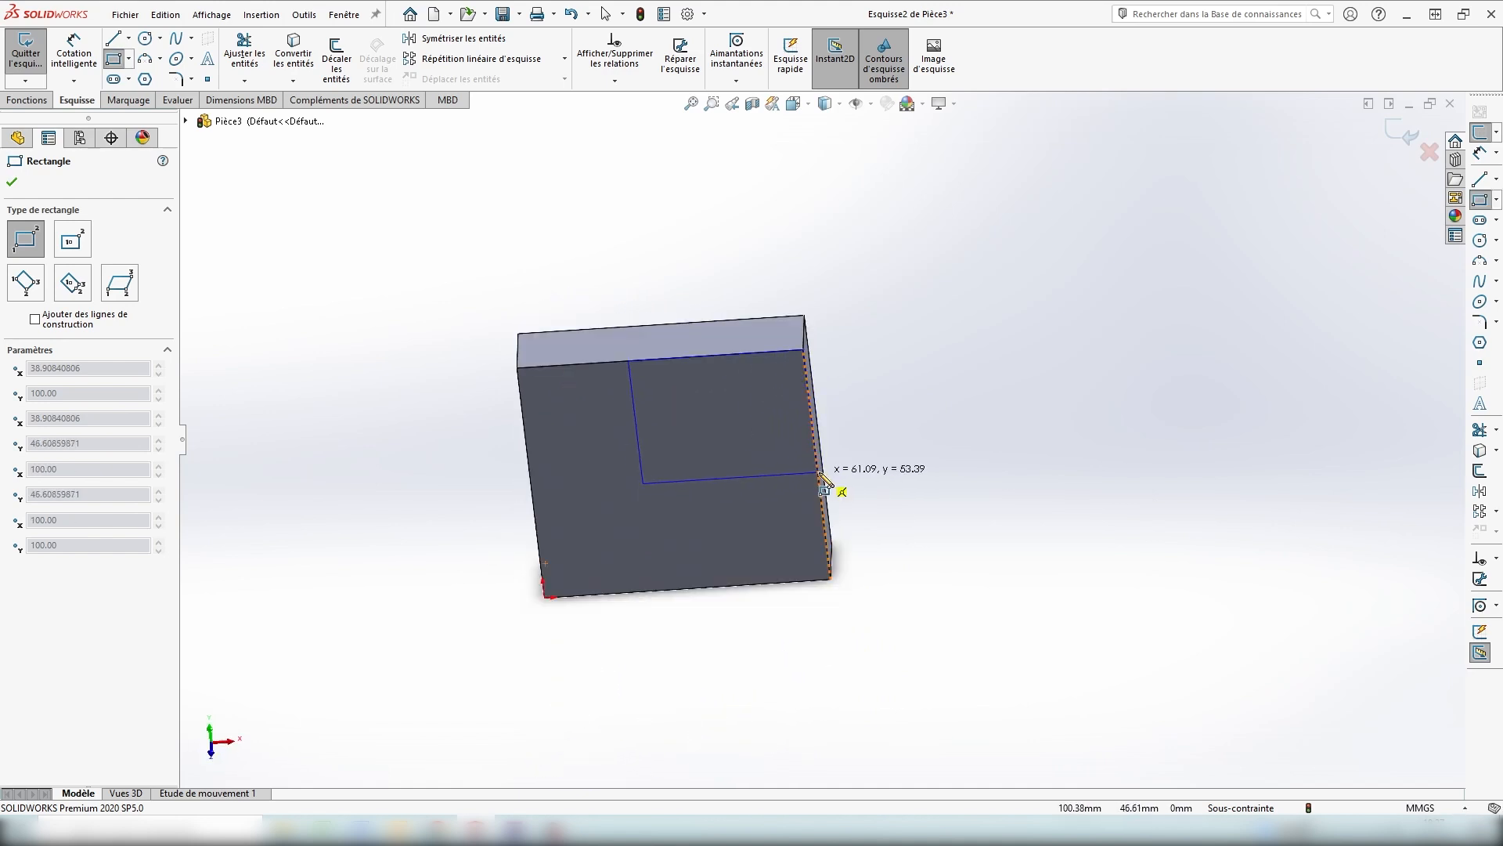
pyautogui.click(820, 474)
pyautogui.click(793, 104)
pyautogui.click(816, 168)
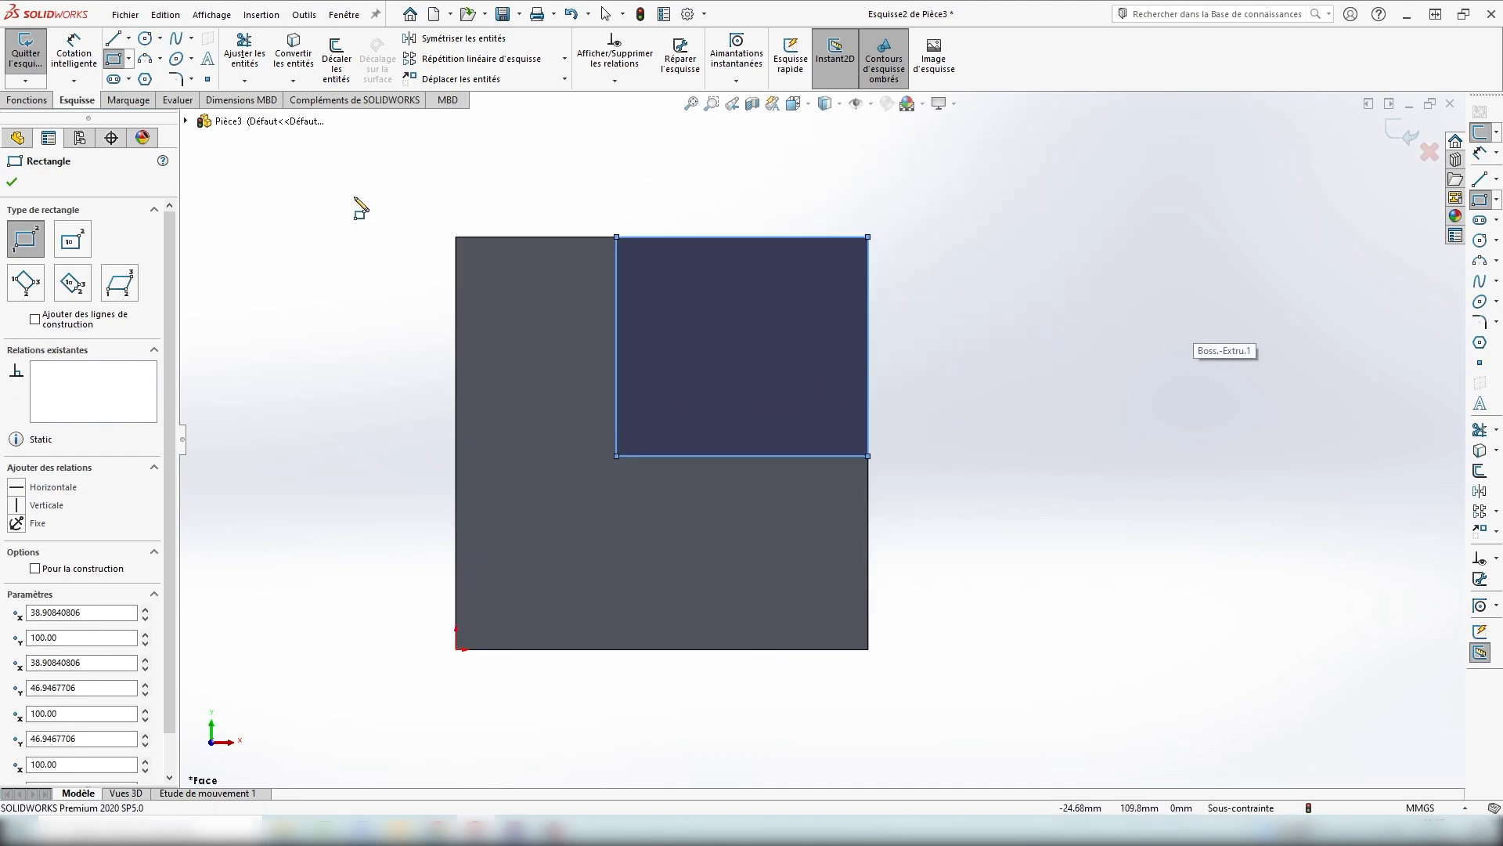
# Dimension the rectangle's upper edge with Smart Dimension and set its length to 50 mm.
pyautogui.click(74, 51)
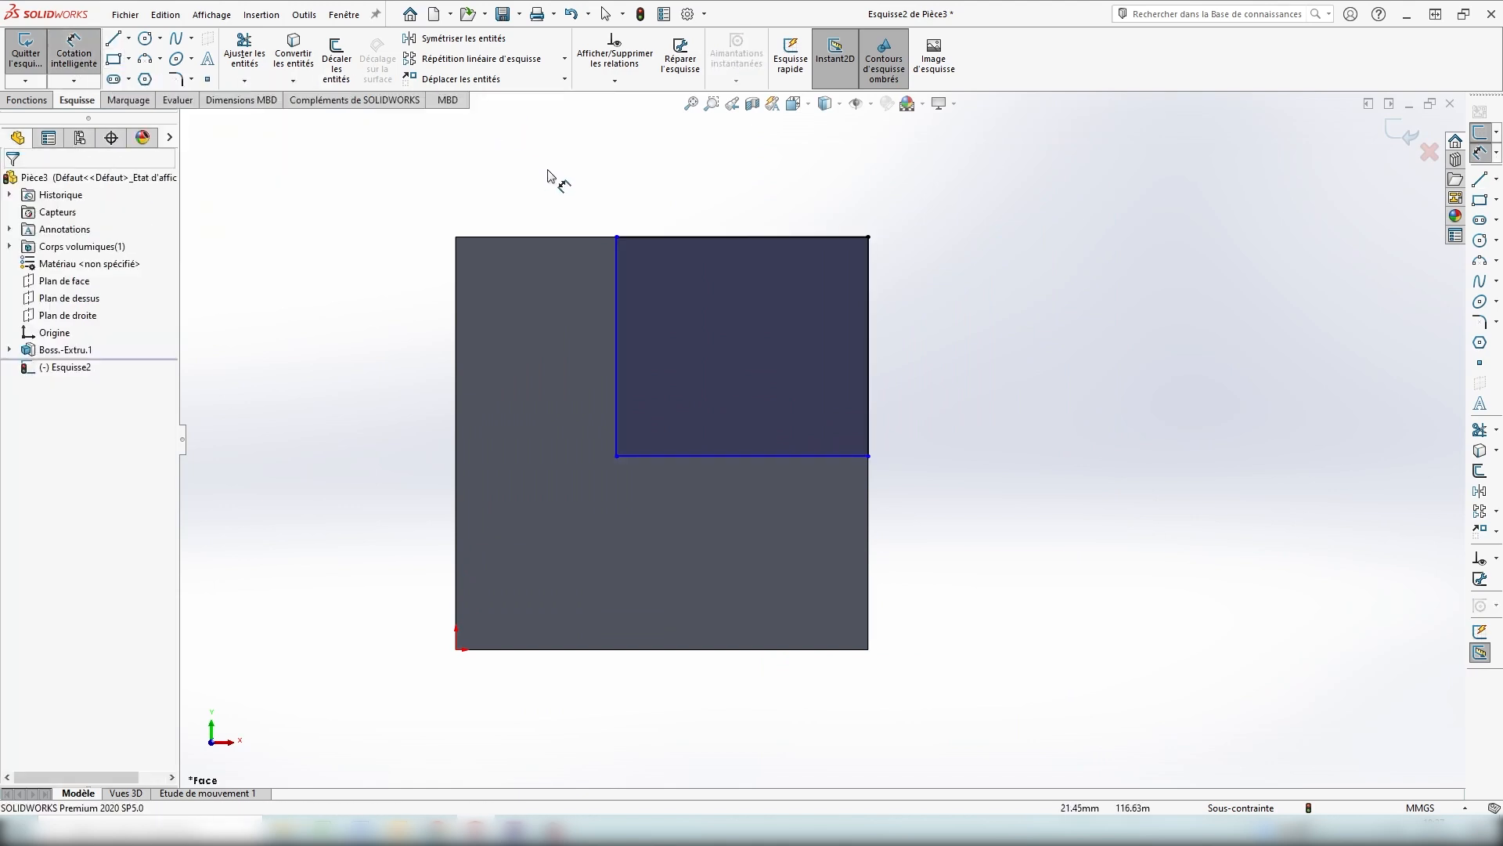
pyautogui.click(732, 237)
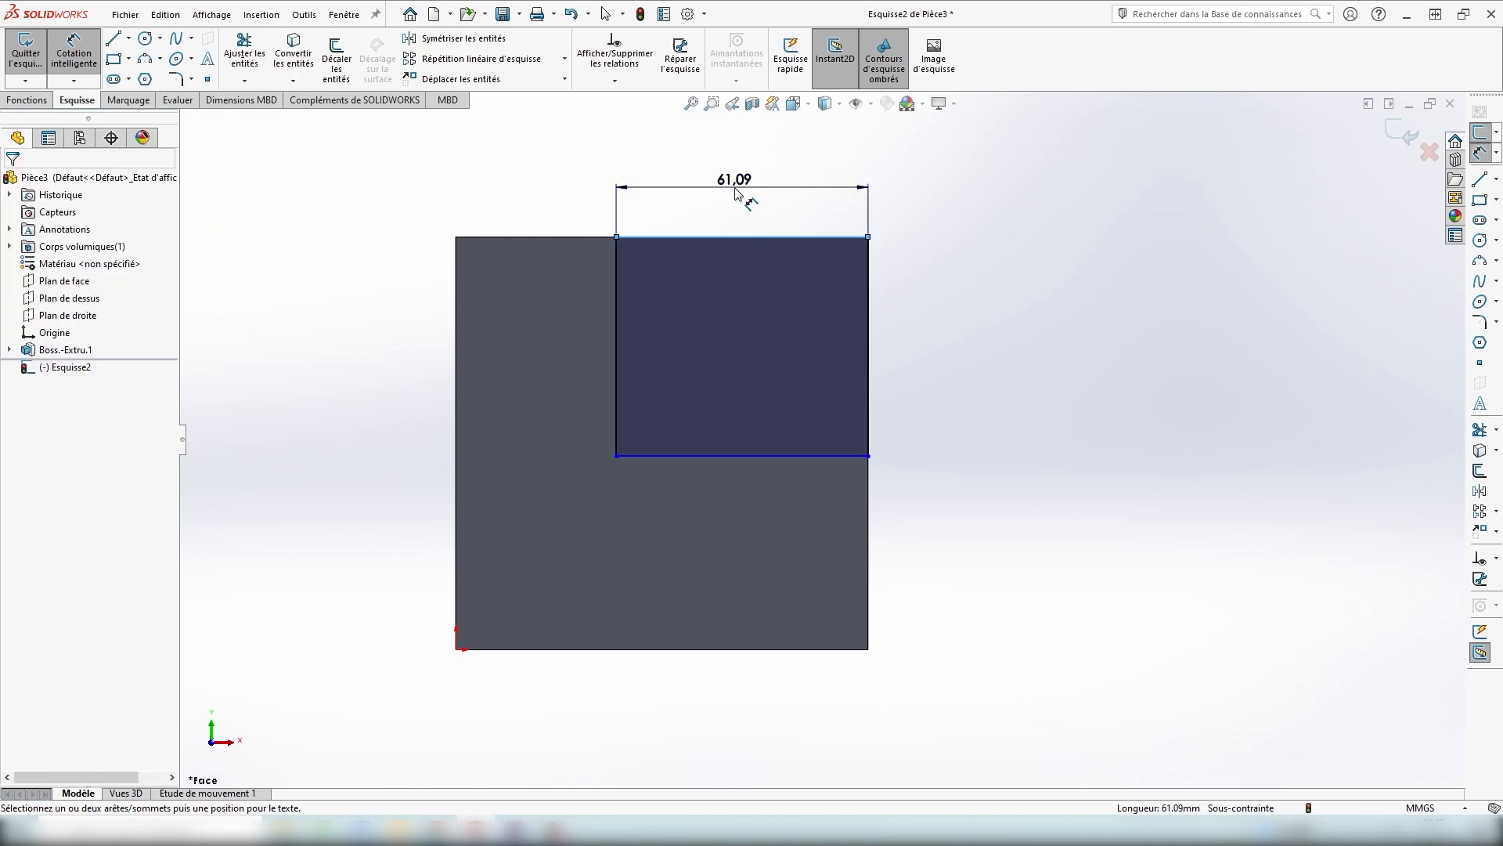
pyautogui.click(723, 185)
pyautogui.write('50')
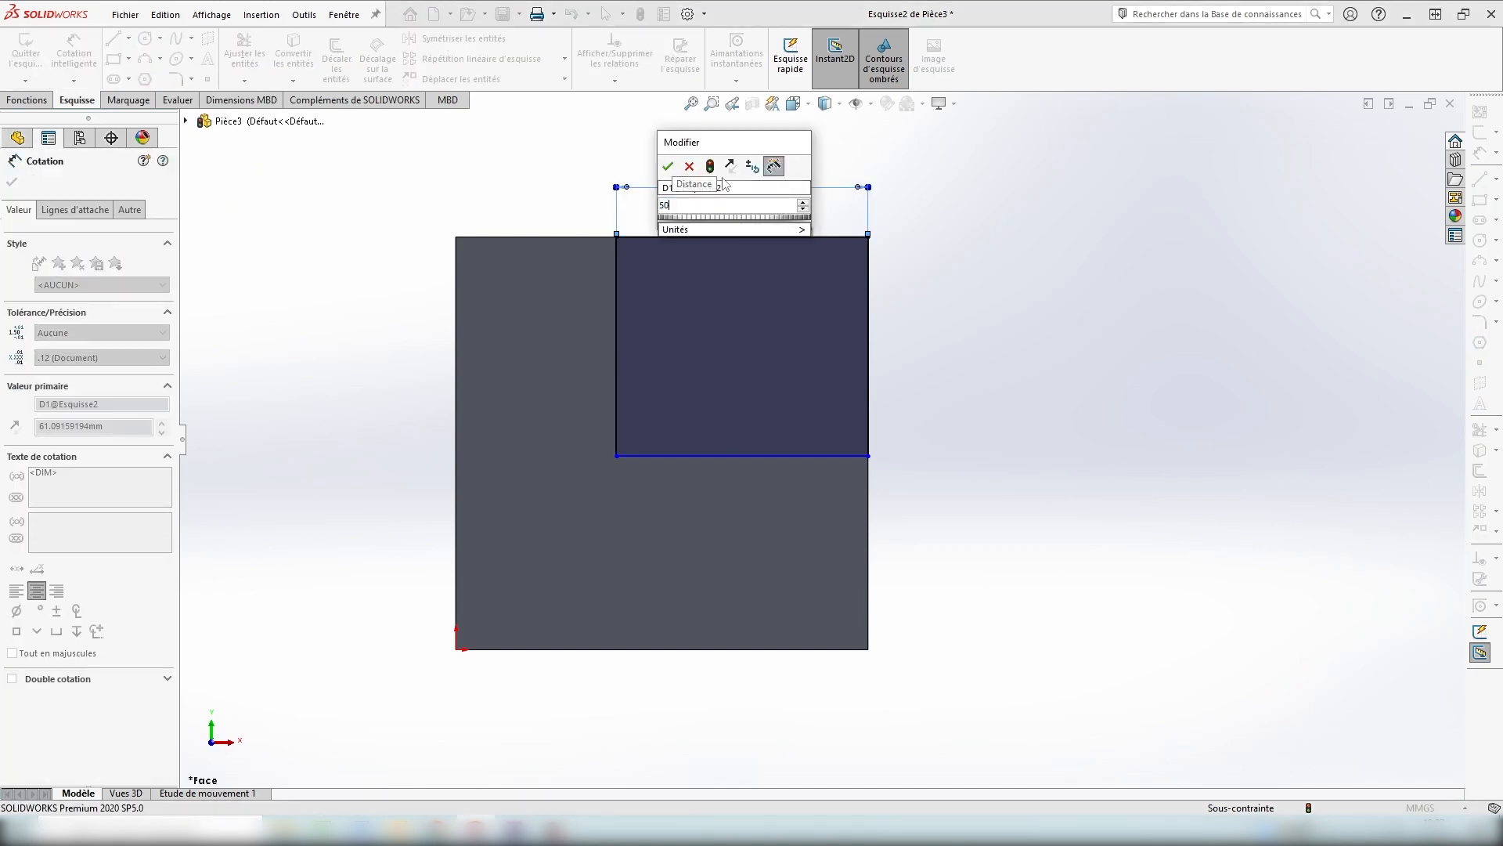
pyautogui.press('Return')
# Dimension the rectangle's left edge at 50 mm and move that dimension to the right side of the plate.
pyautogui.click(662, 314)
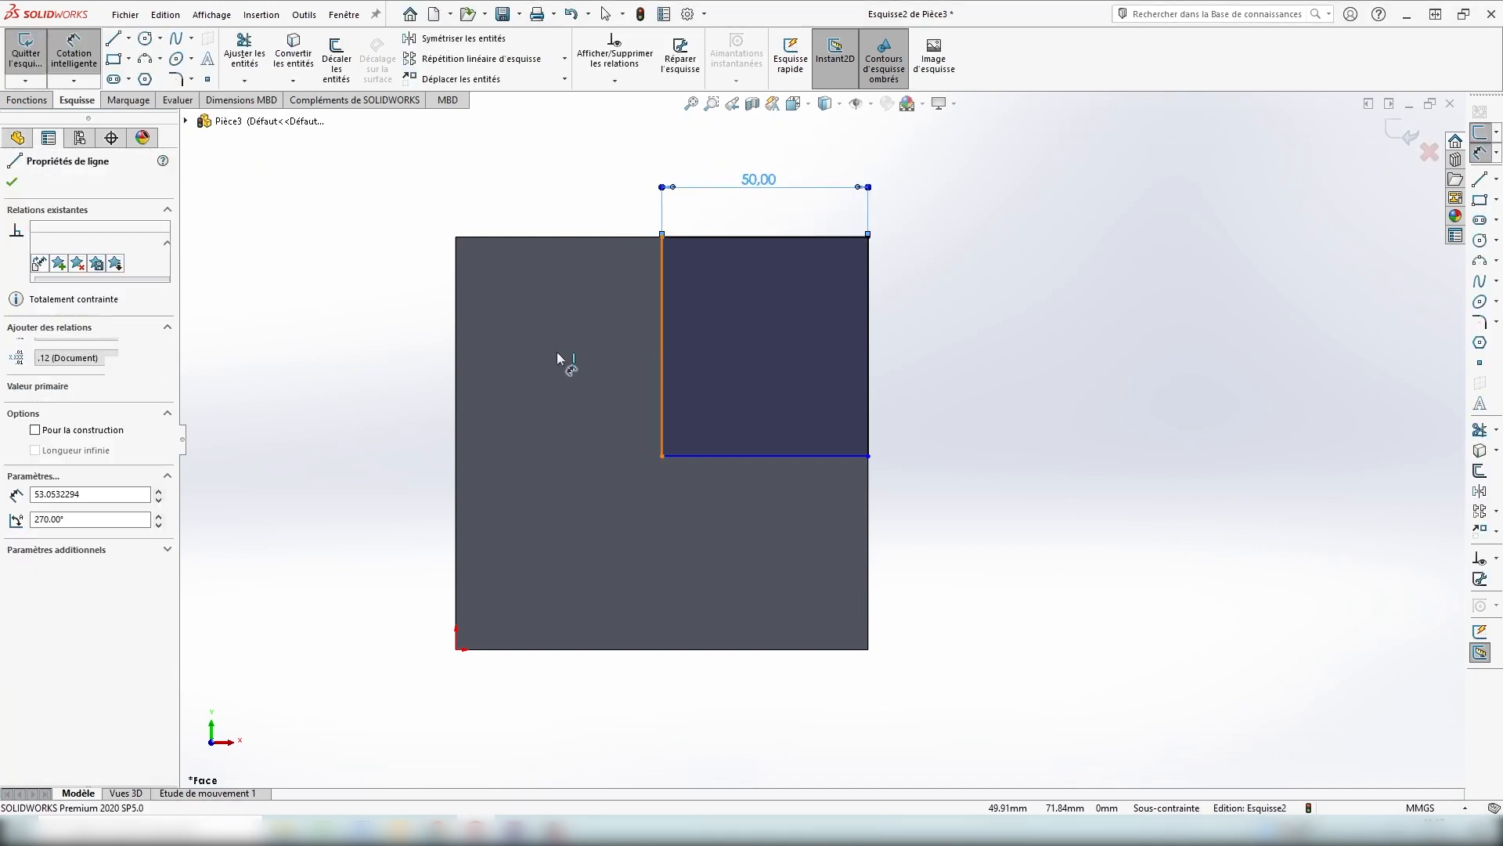
pyautogui.click(398, 356)
pyautogui.write('50')
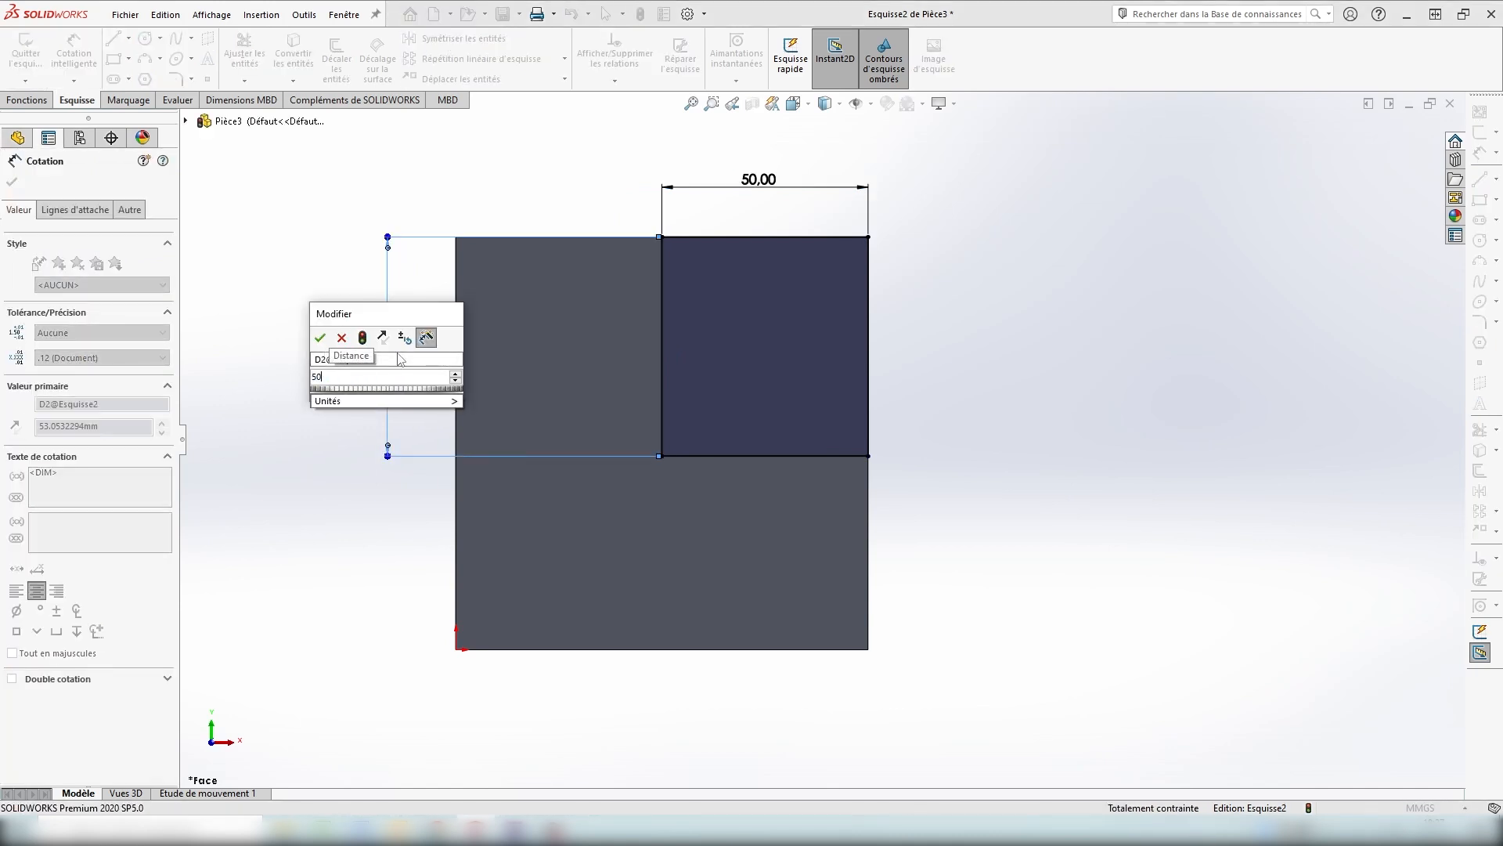
pyautogui.press('Return')
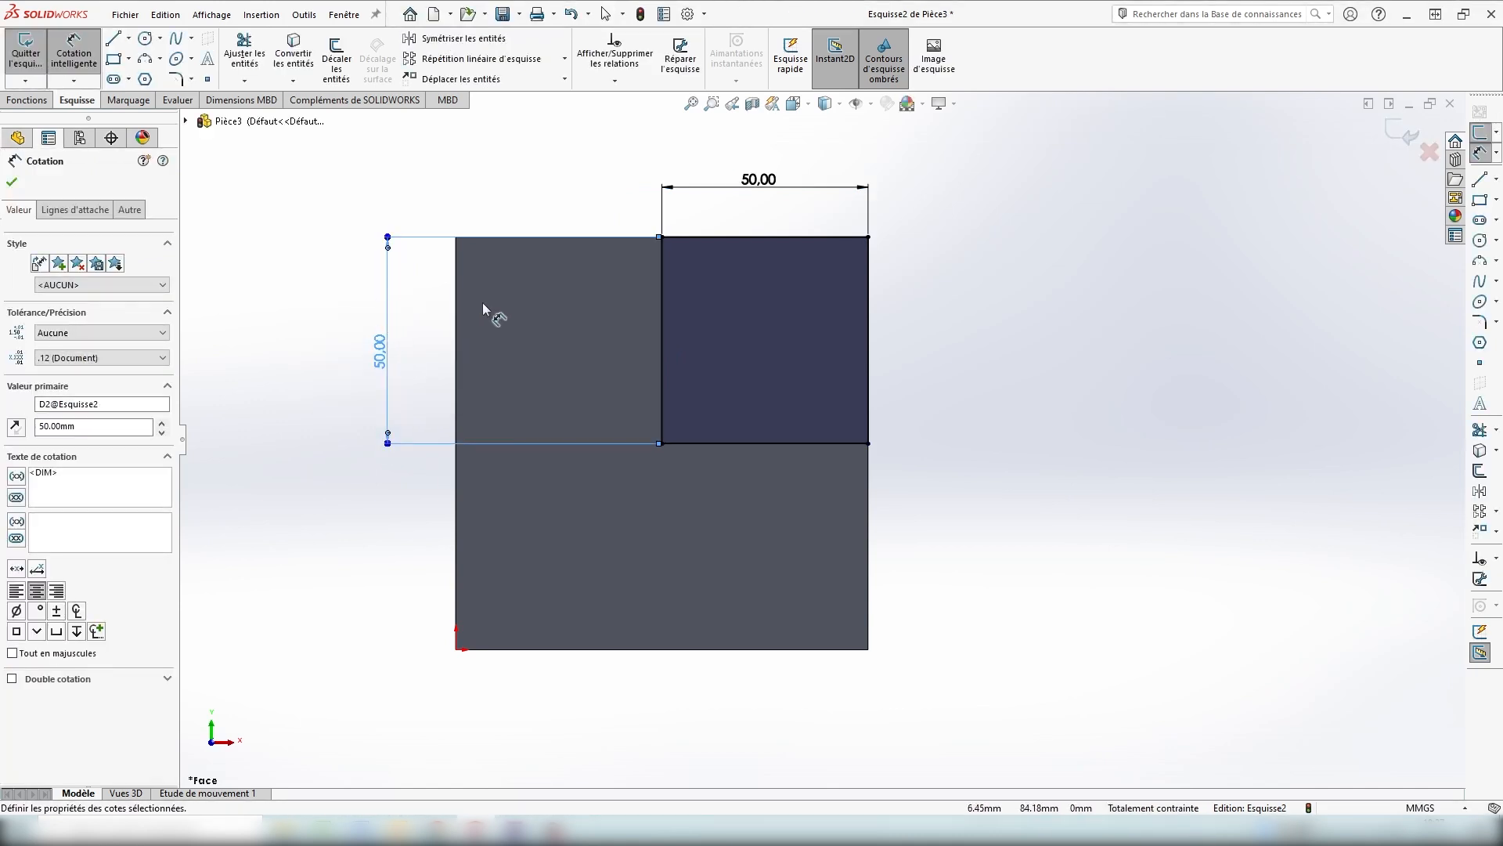
pyautogui.moveTo(377, 352); pyautogui.dragTo(924, 316)
# Remove the 50 x 50 mm square from the plate's corner with a blind extruded cut 62 mm deep.
pyautogui.moveTo(1075, 332); pyautogui.dragTo(1015, 378, button='middle')
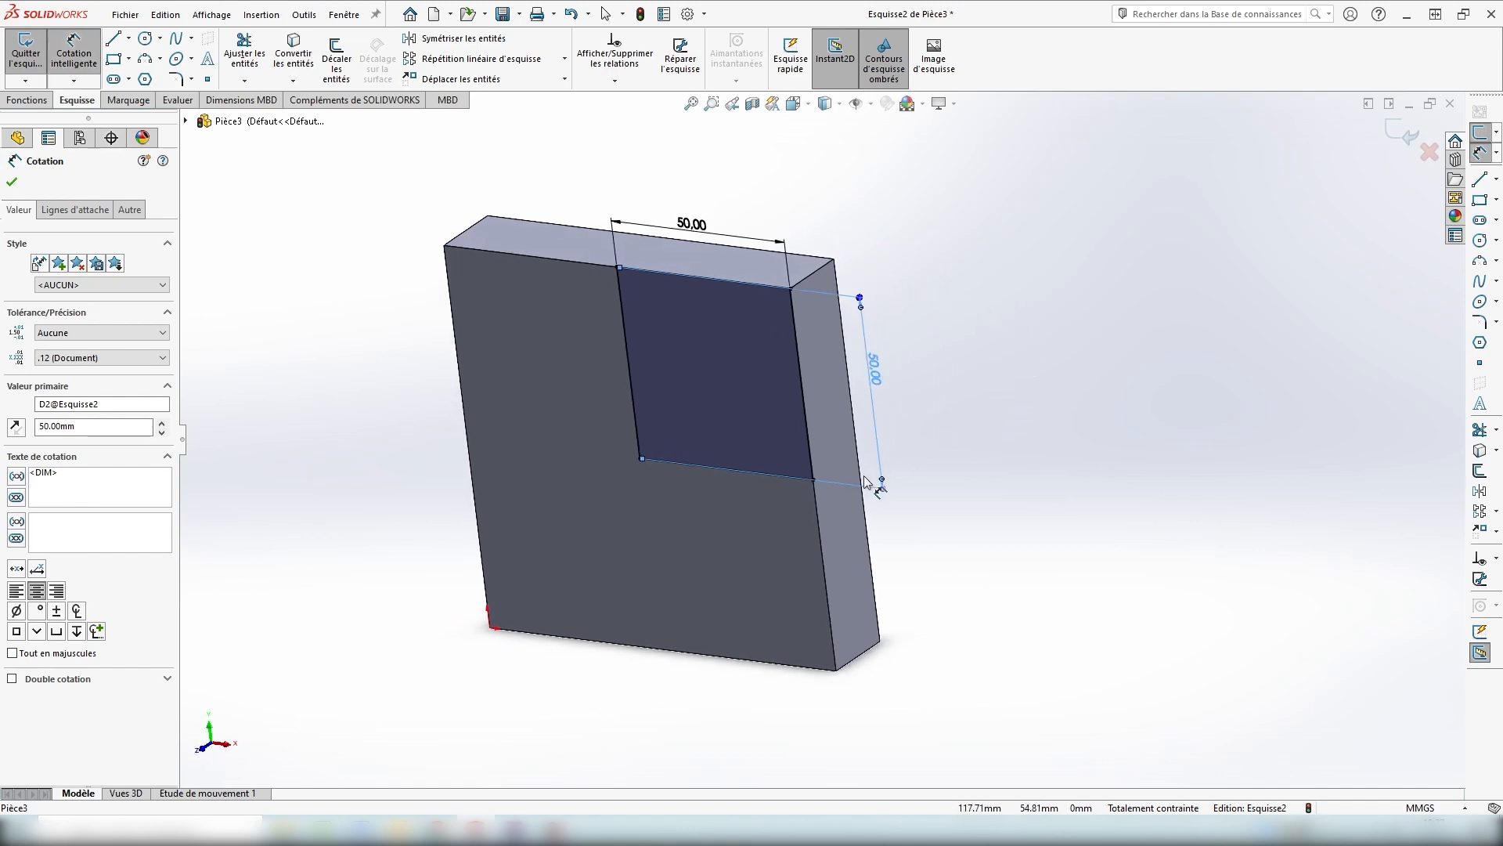
pyautogui.click(37, 104)
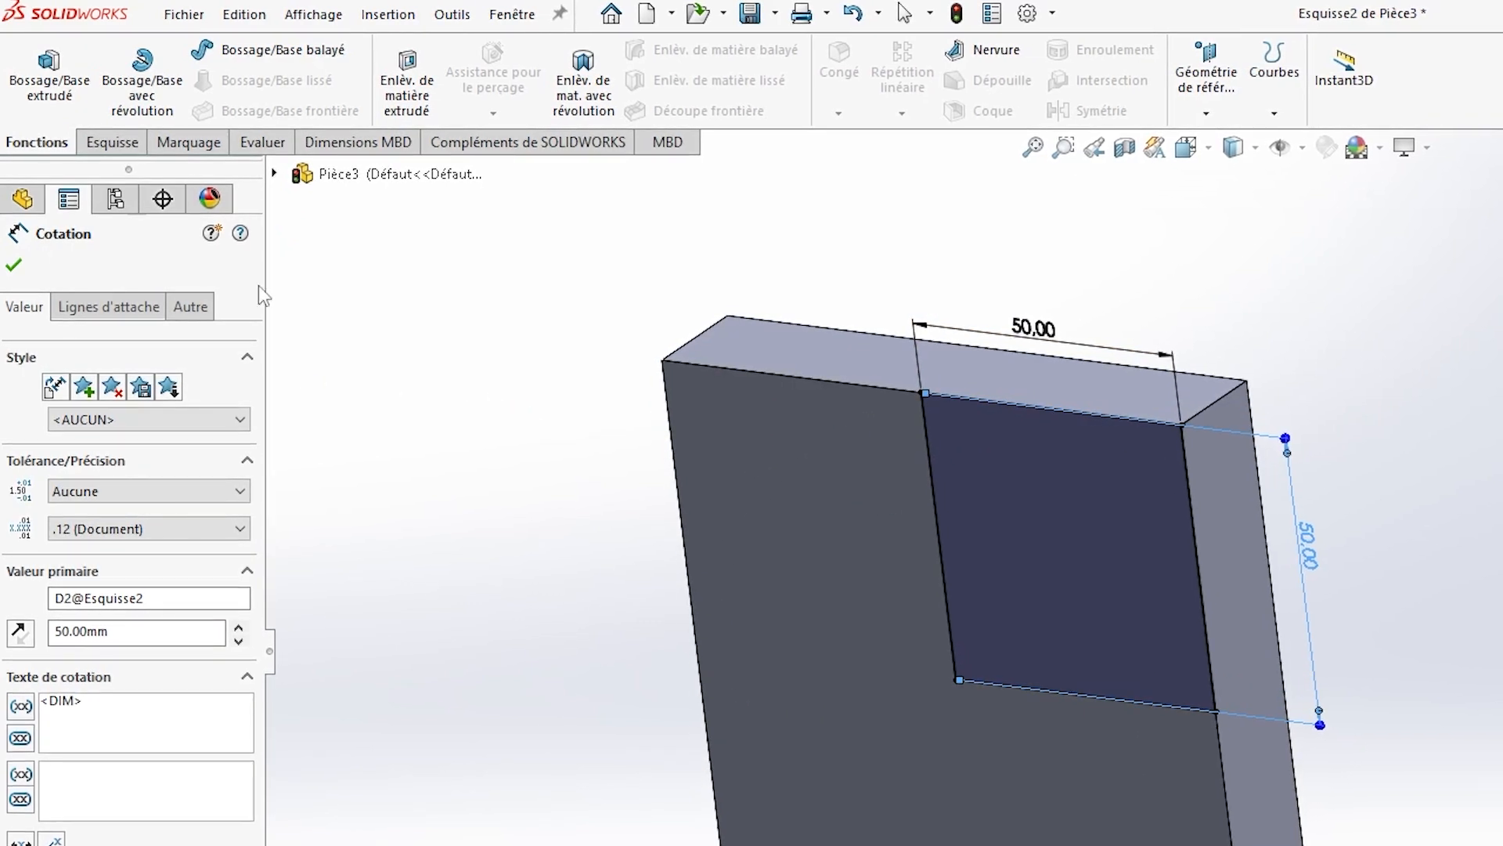
pyautogui.click(405, 95)
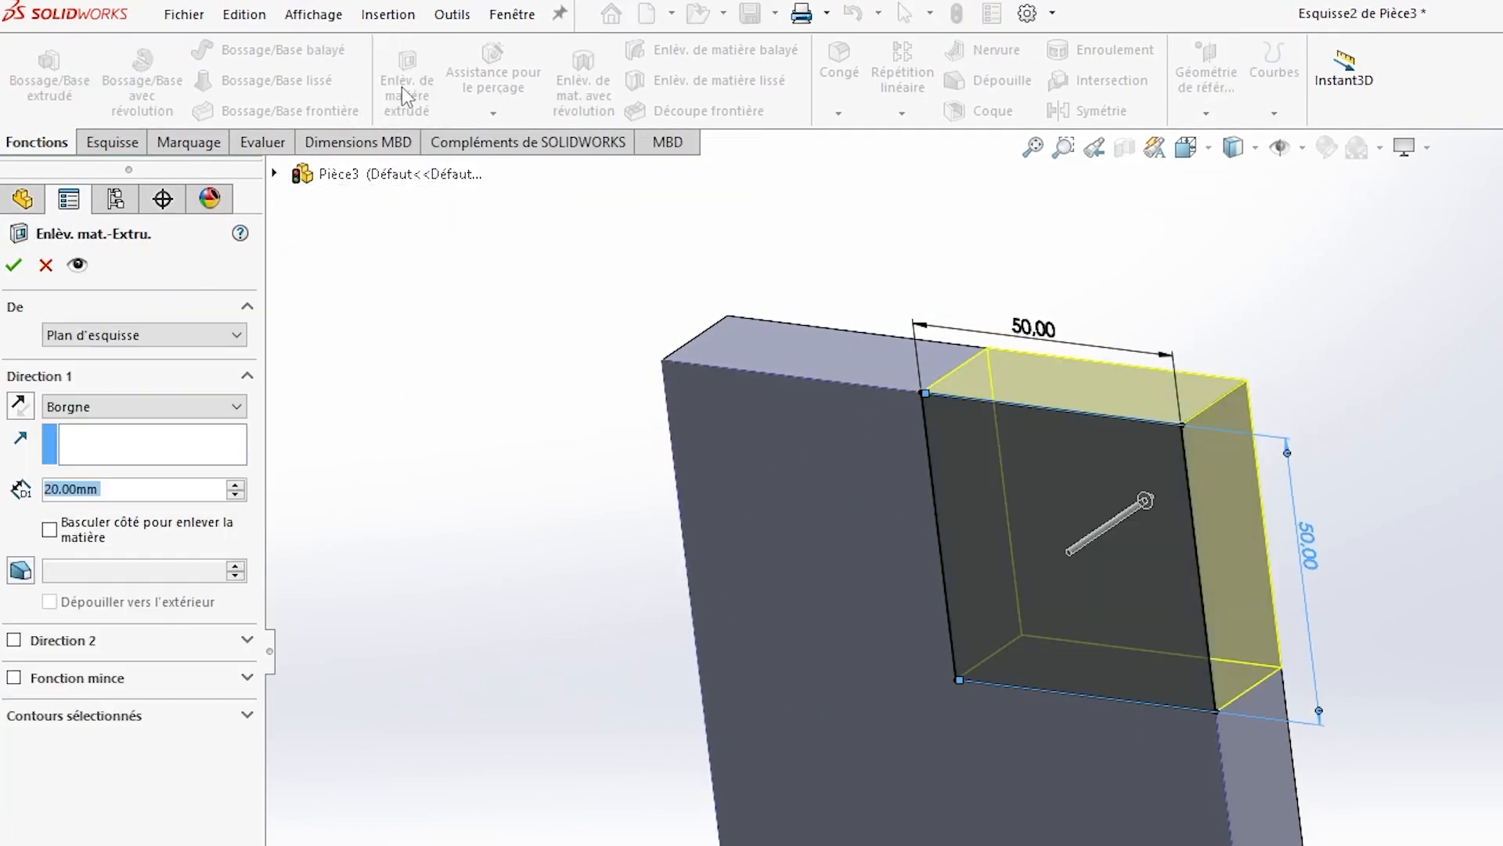
pyautogui.moveTo(1502, 571); pyautogui.dragTo(1370, 738, button='middle')
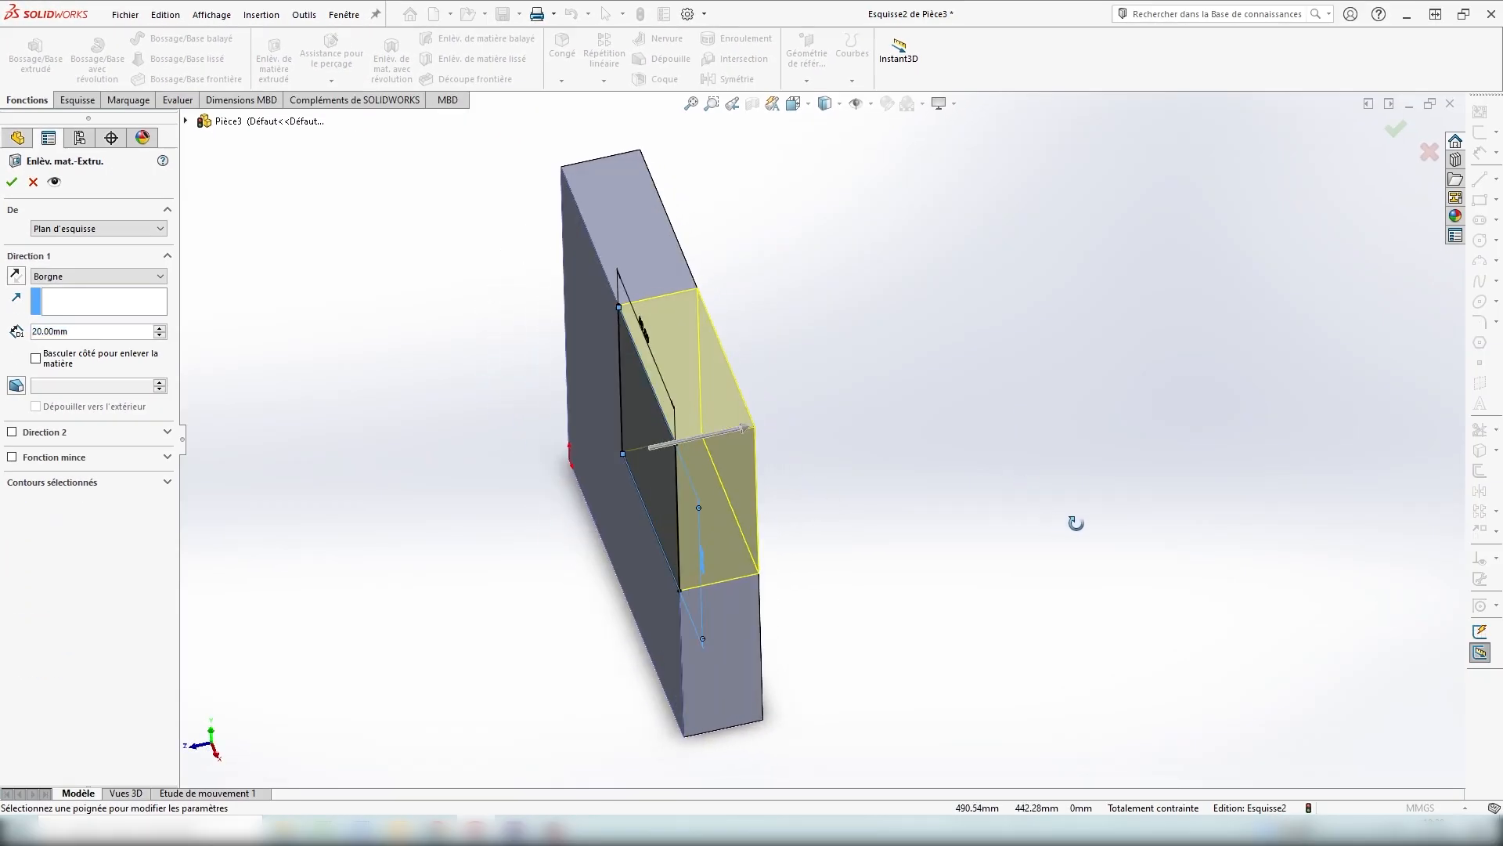
pyautogui.click(752, 436)
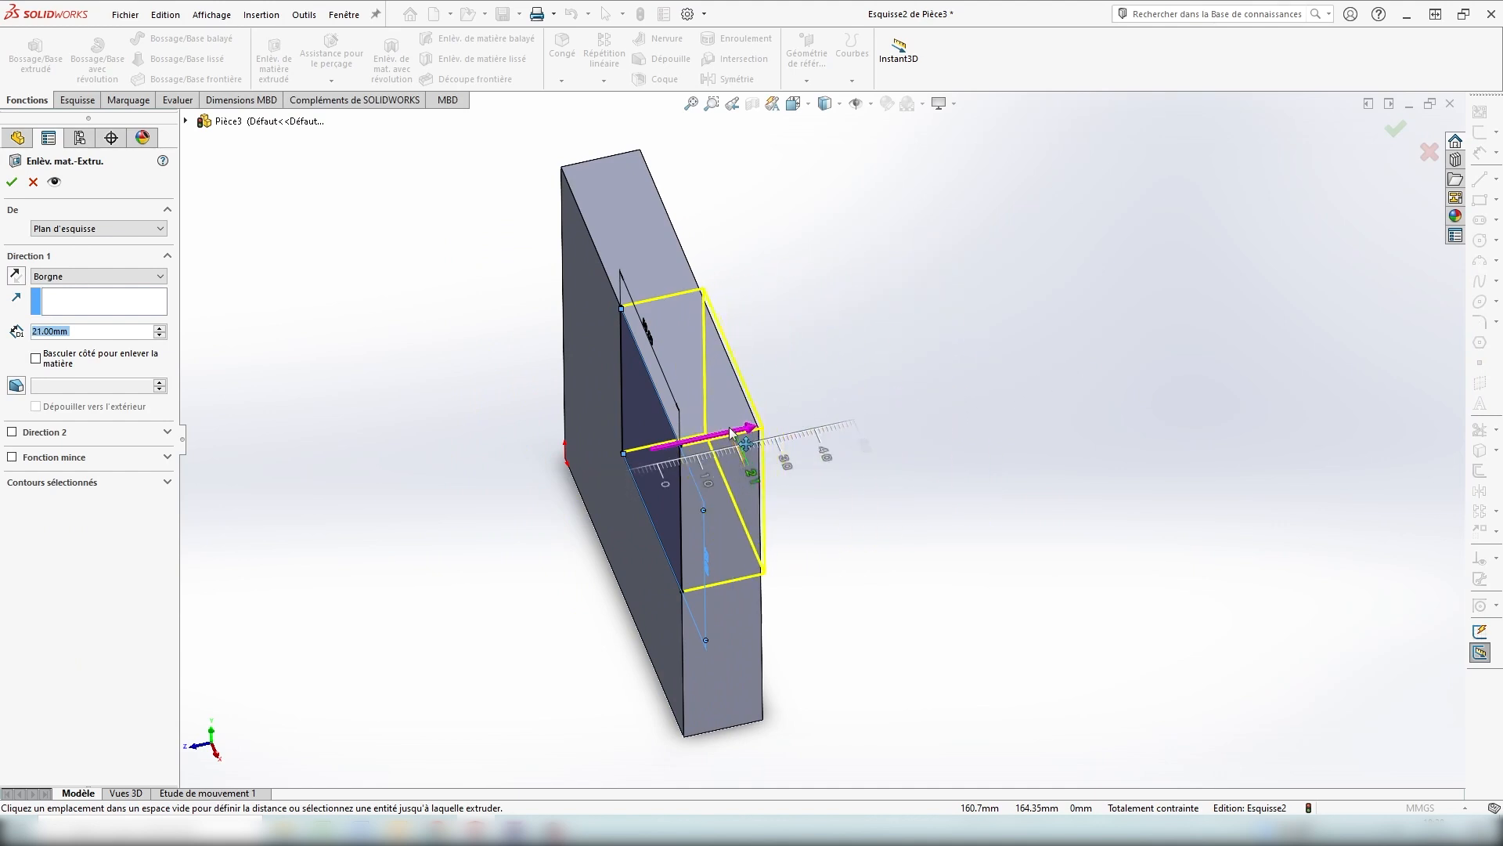
pyautogui.click(744, 429)
pyautogui.moveTo(890, 445); pyautogui.dragTo(966, 543, button='middle')
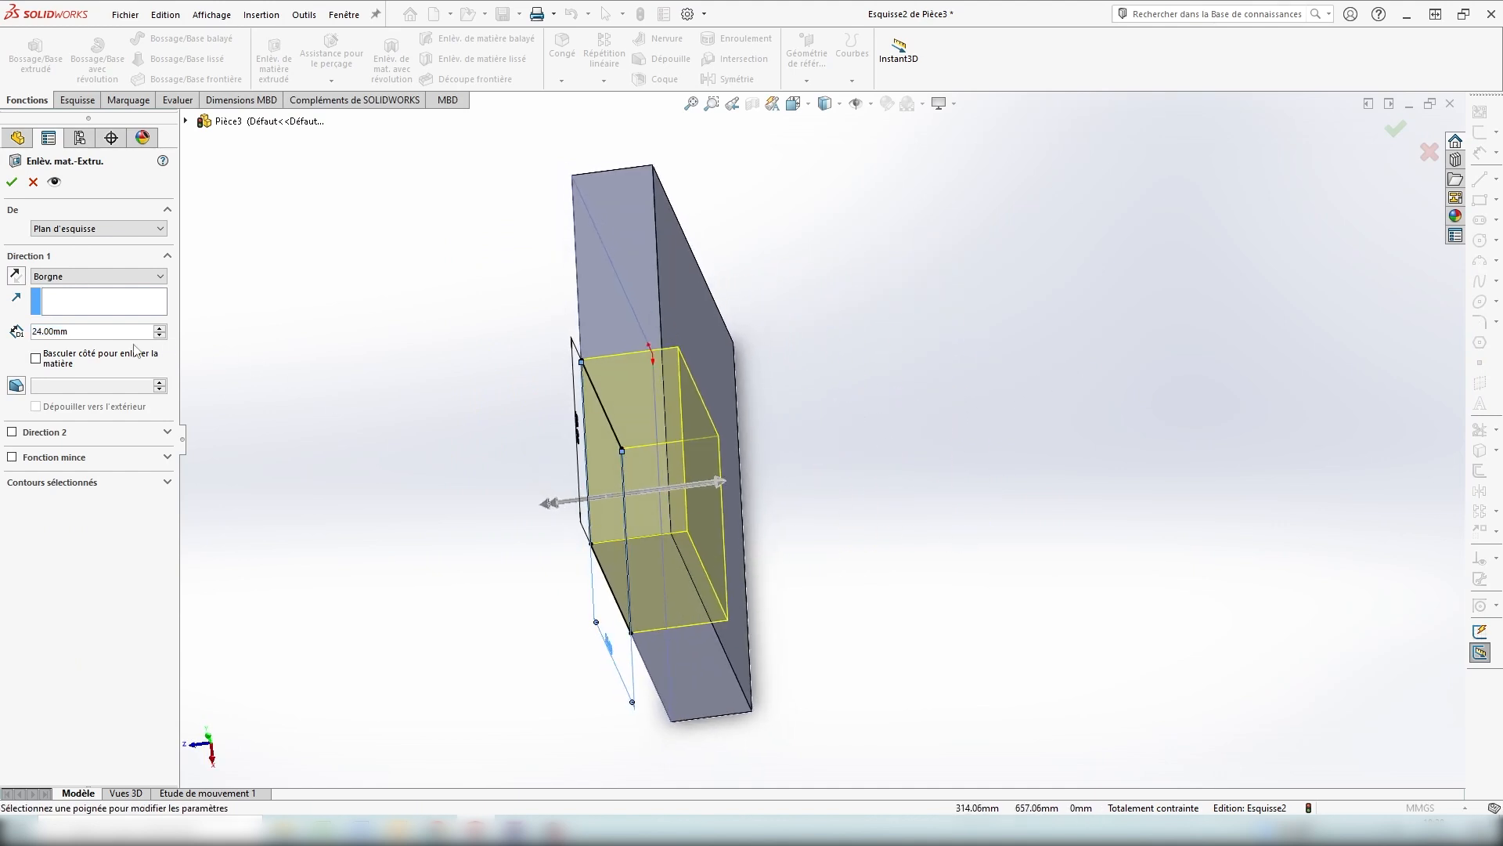
pyautogui.moveTo(718, 485); pyautogui.dragTo(949, 661)
pyautogui.moveTo(949, 661); pyautogui.dragTo(703, 592, button='middle')
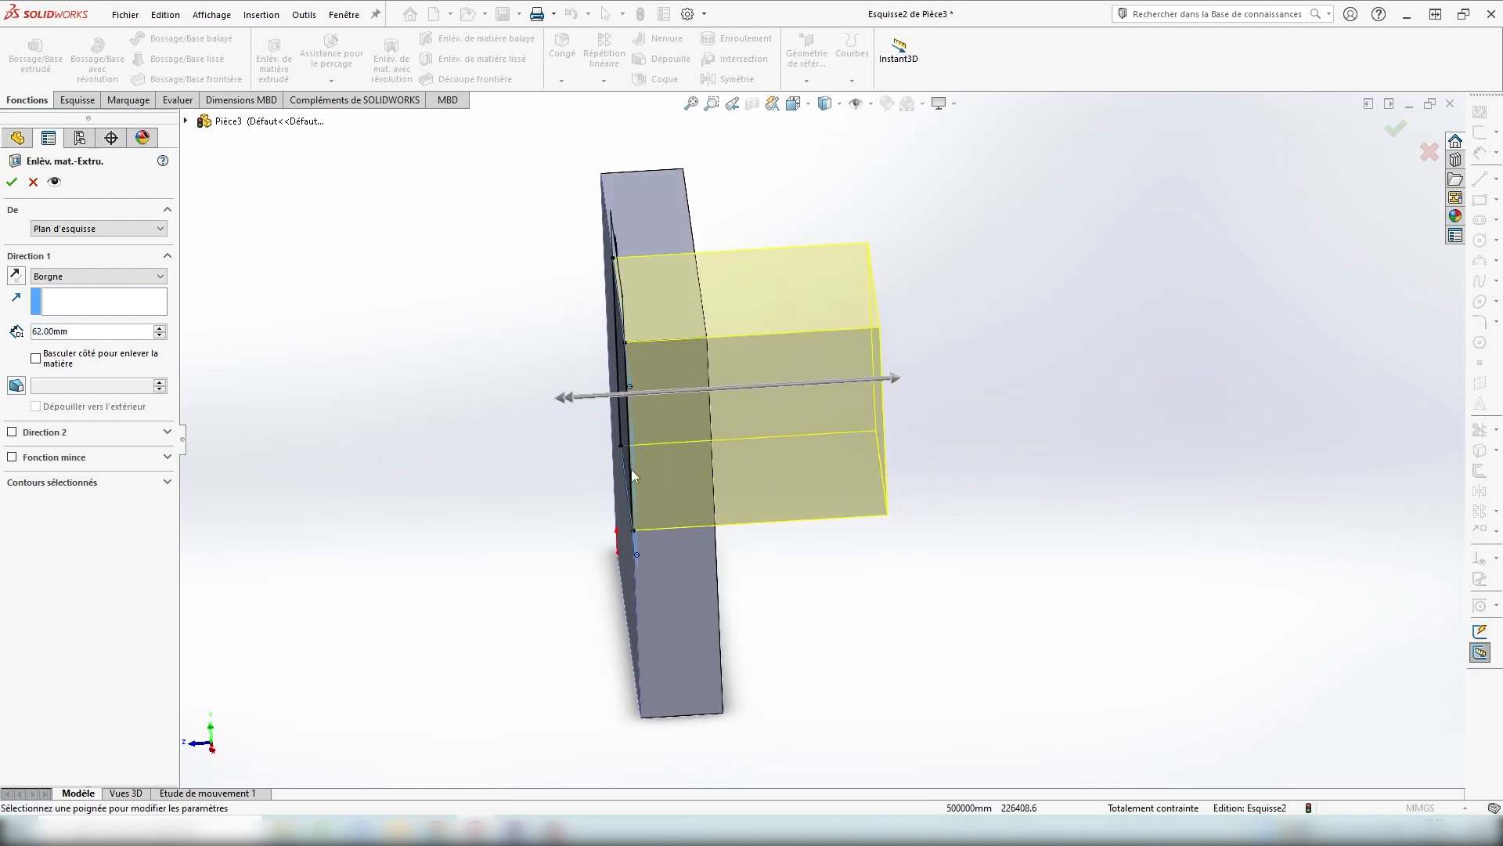
pyautogui.moveTo(848, 623); pyautogui.dragTo(1029, 550, button='middle')
pyautogui.click(1394, 133)
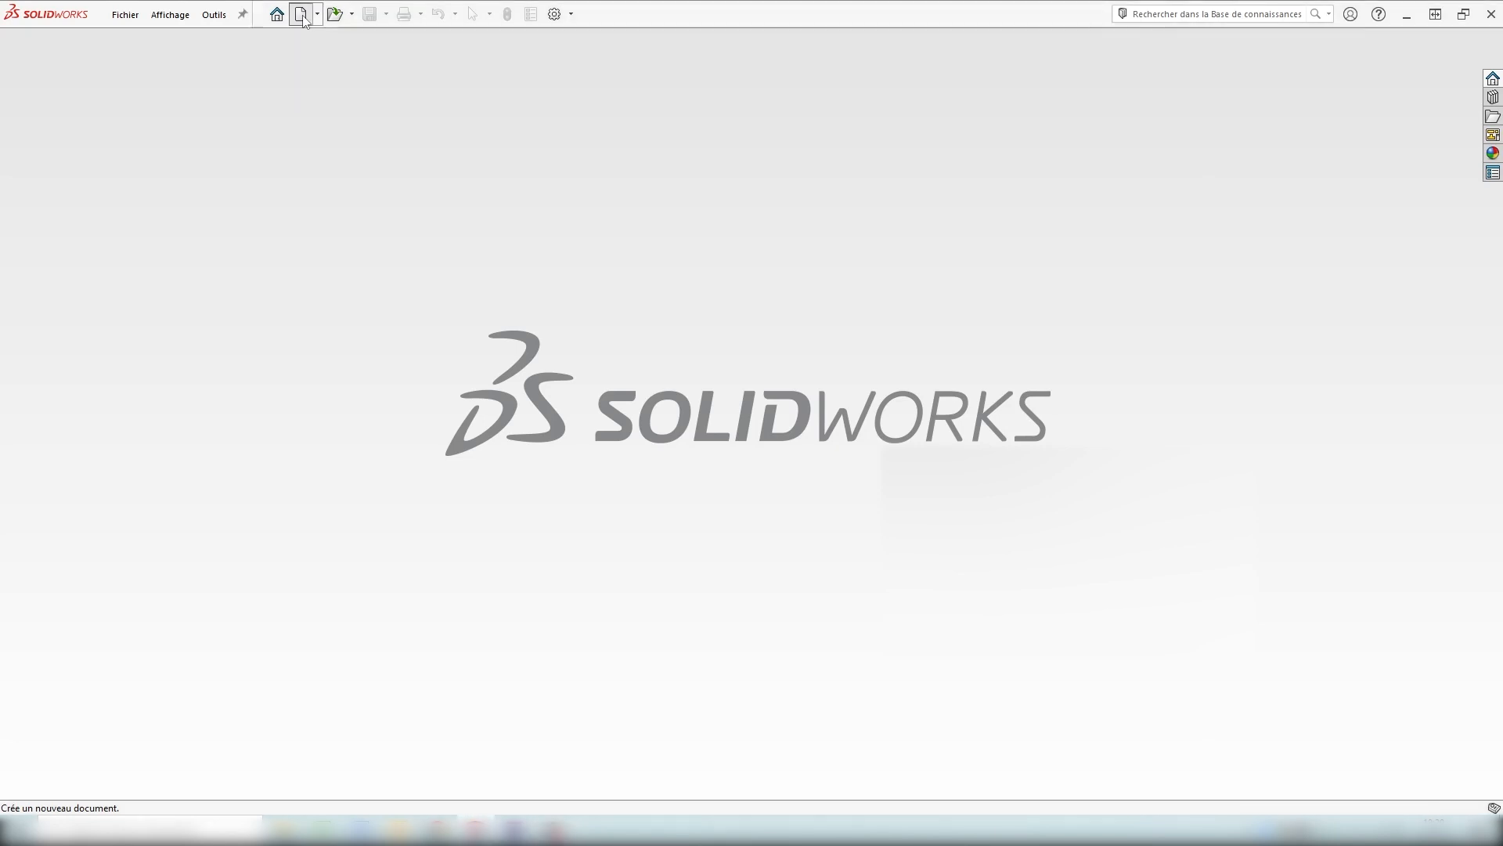
# Create a new part and sketch a corner rectangle about 31 mm wide and 84 mm high from the origin on the front plane.
pyautogui.click(301, 14)
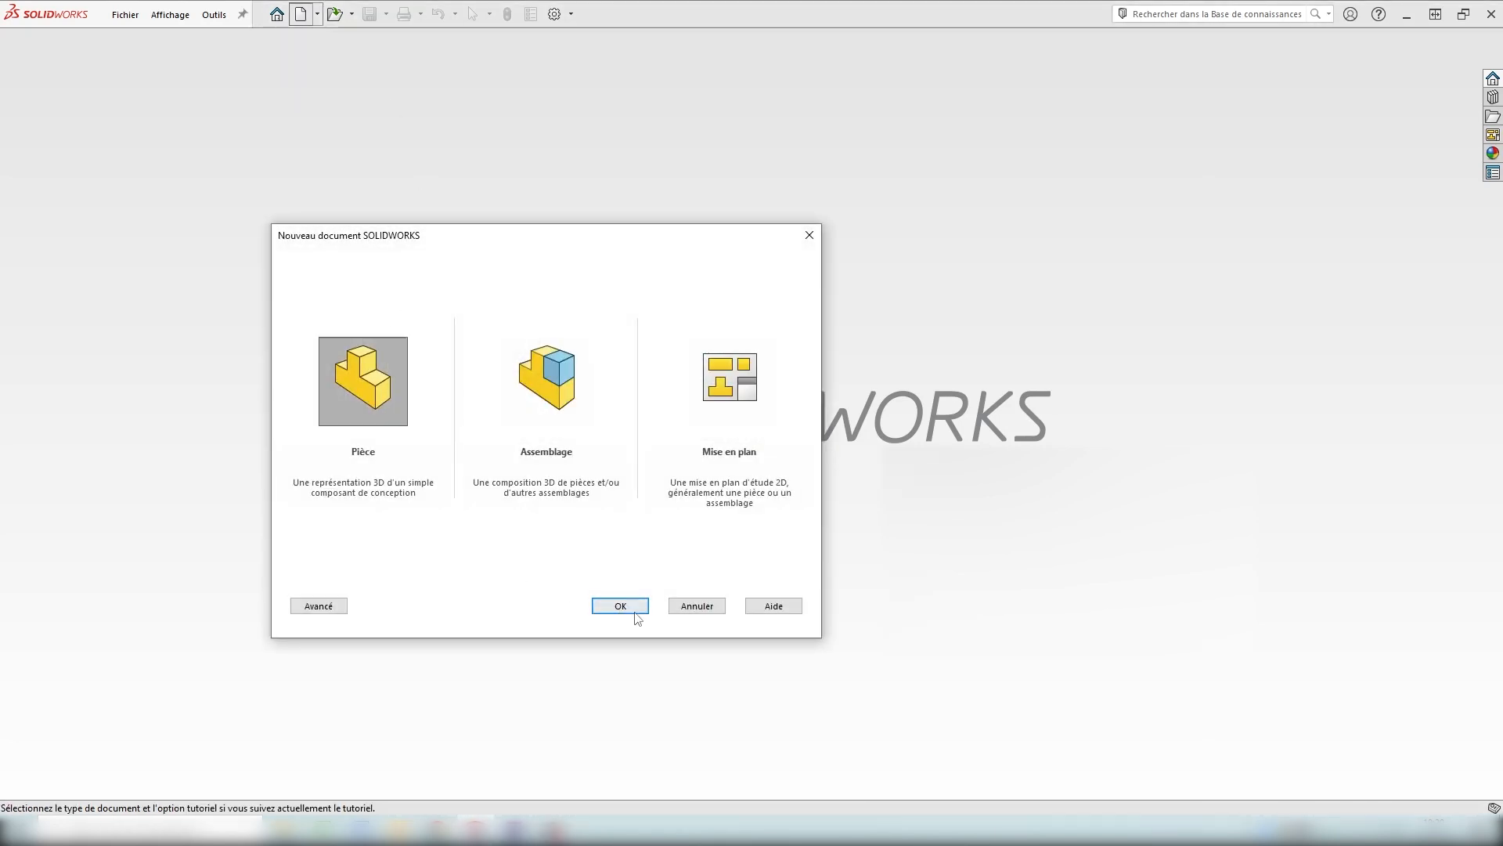
pyautogui.click(626, 607)
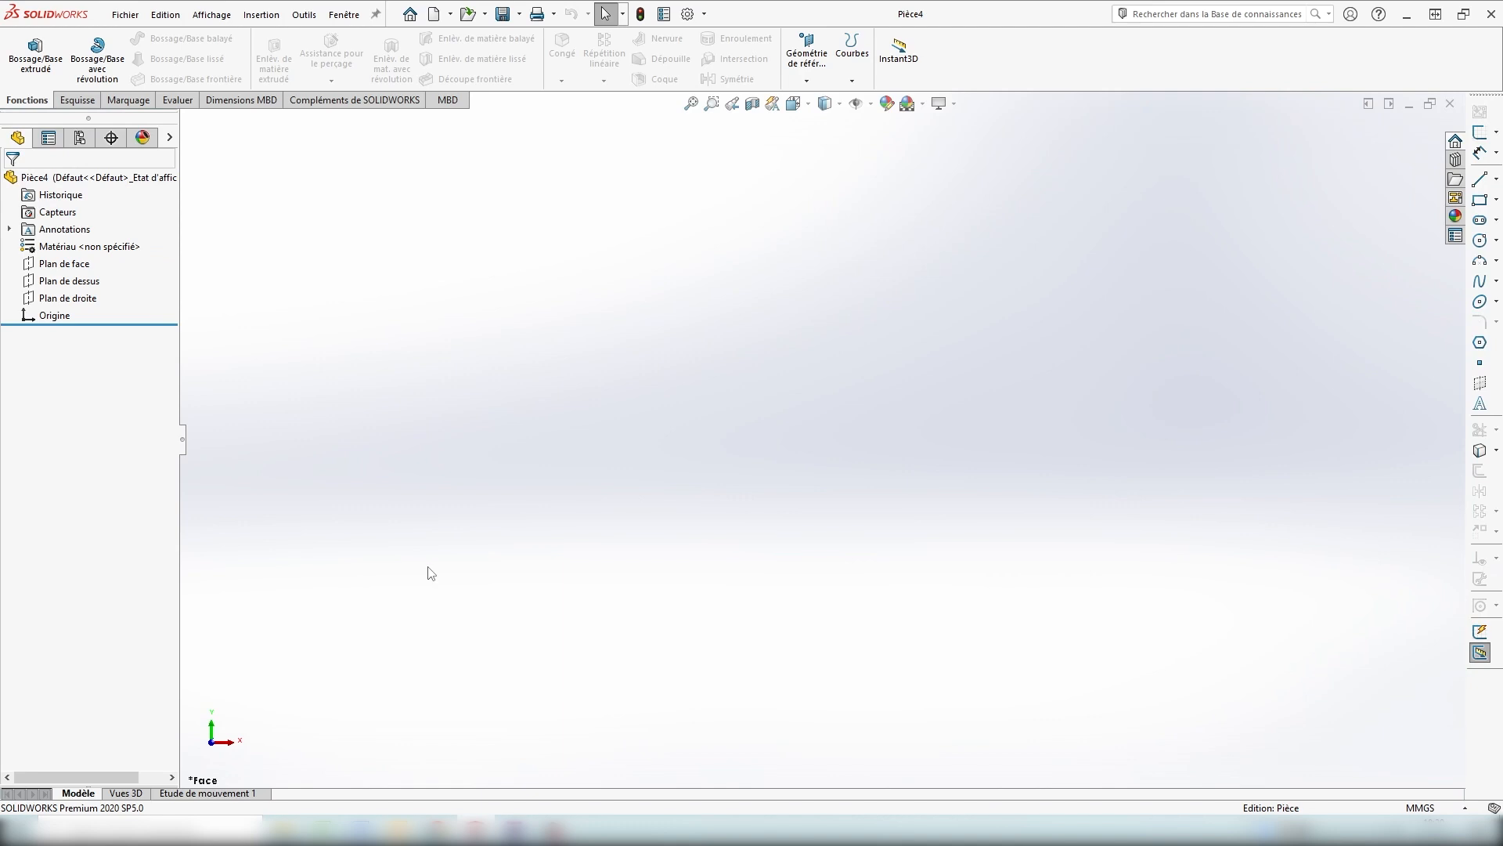
pyautogui.click(81, 103)
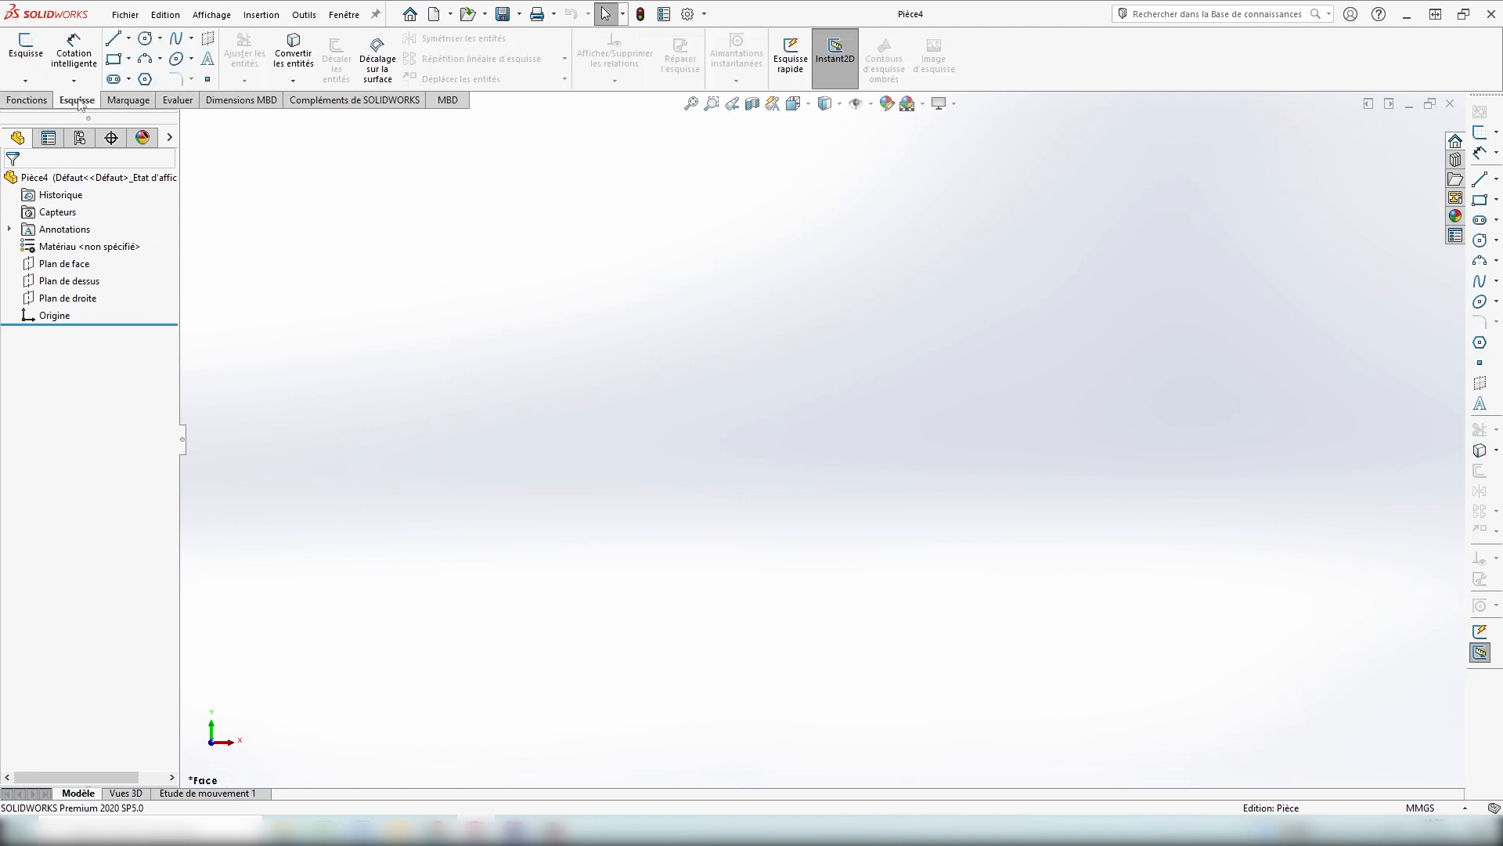
pyautogui.click(113, 59)
pyautogui.click(678, 316)
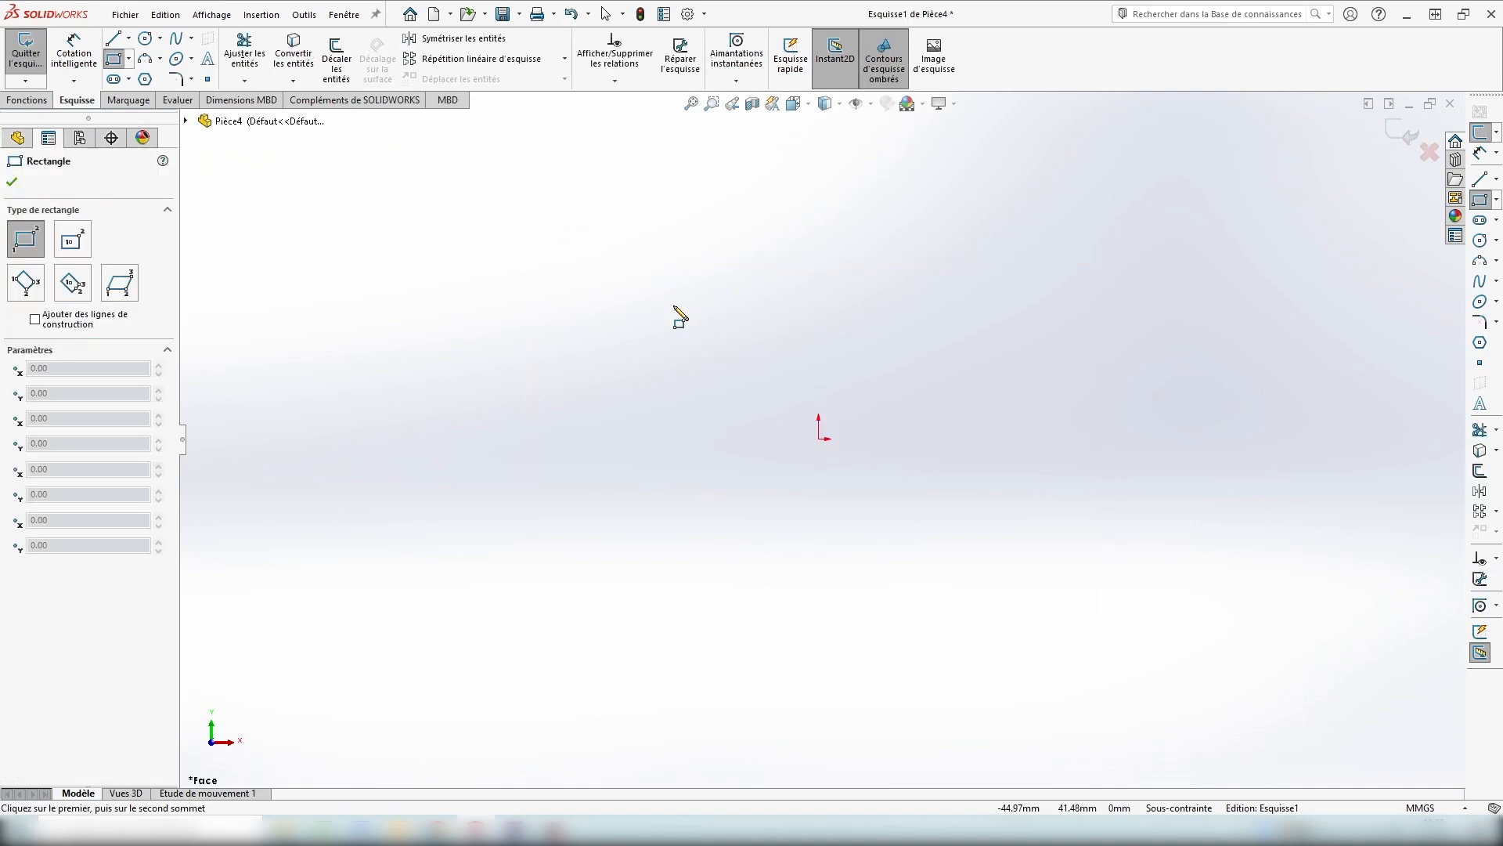
pyautogui.click(819, 439)
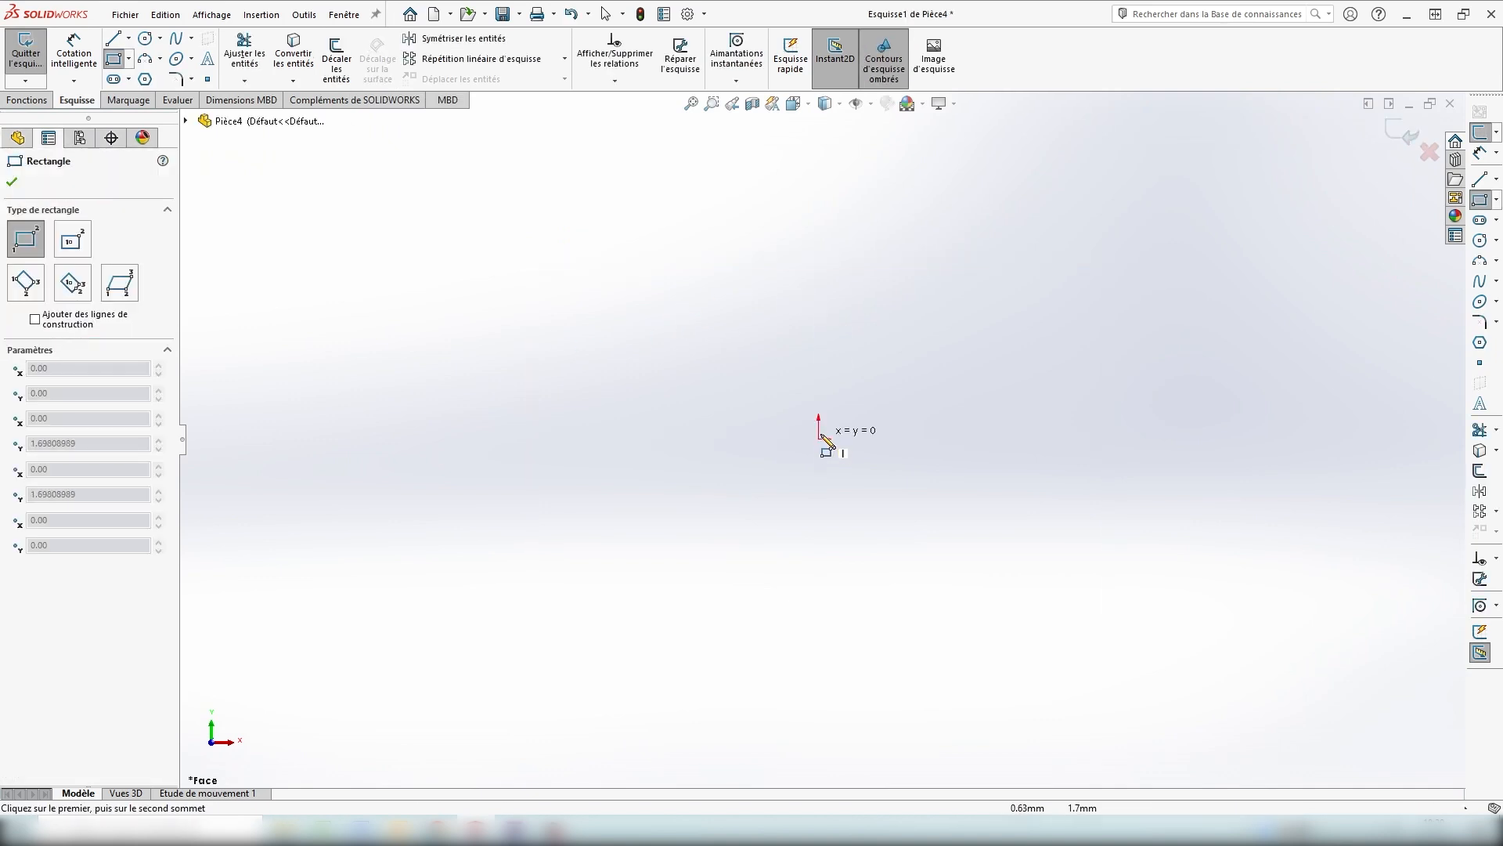
pyautogui.click(918, 167)
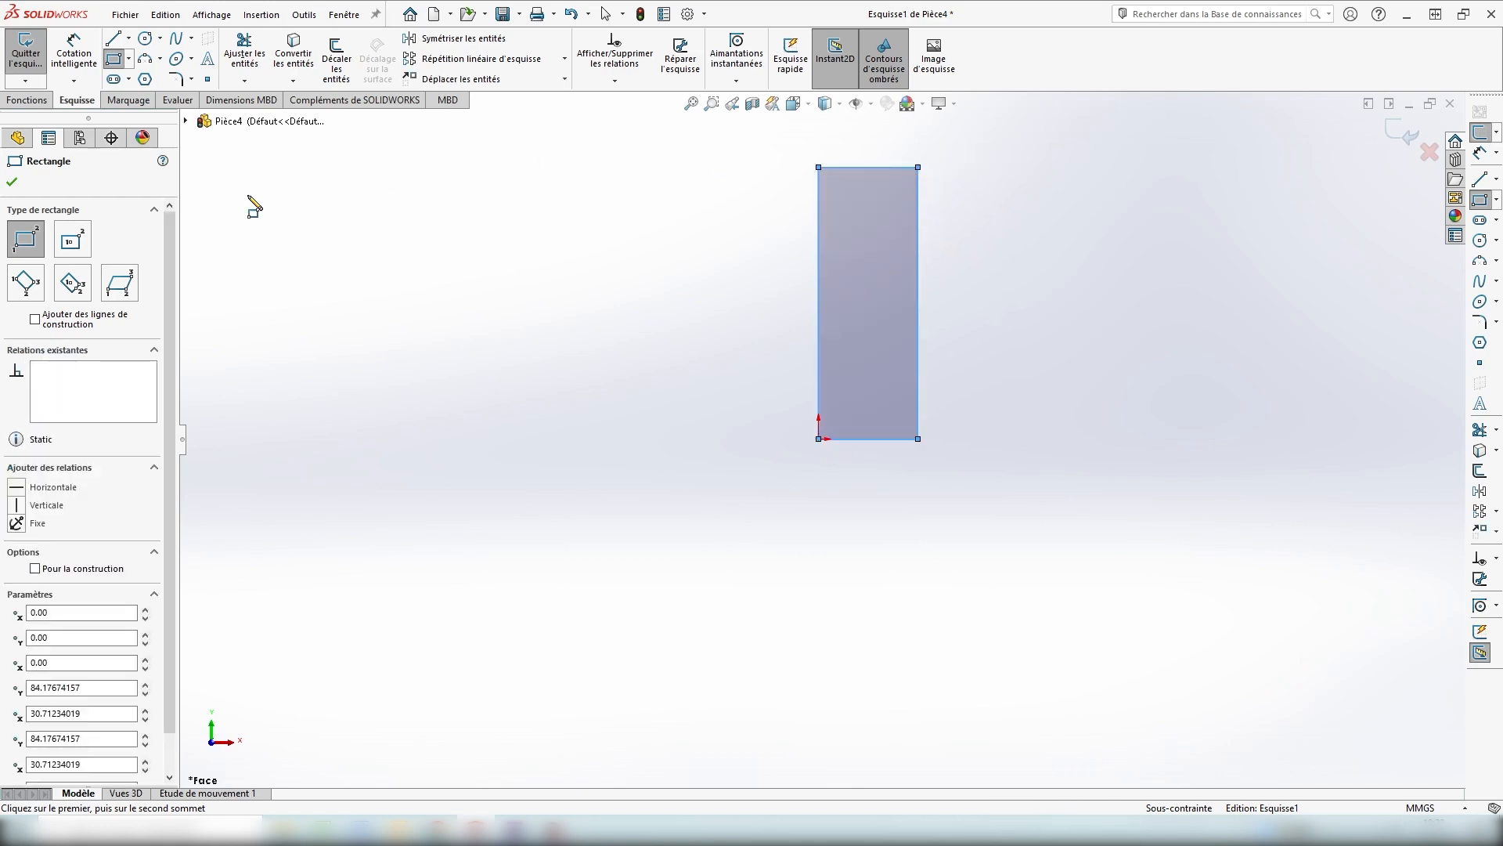
# Dimension the upper edge of the new rectangle and set its width to 50 mm.
pyautogui.click(73, 53)
pyautogui.scroll(-2, 1120, 209)
pyautogui.scroll(3, 923, 309)
pyautogui.scroll(-2, 979, 278)
pyautogui.click(642, 303)
pyautogui.click(671, 251)
pyautogui.write('5')
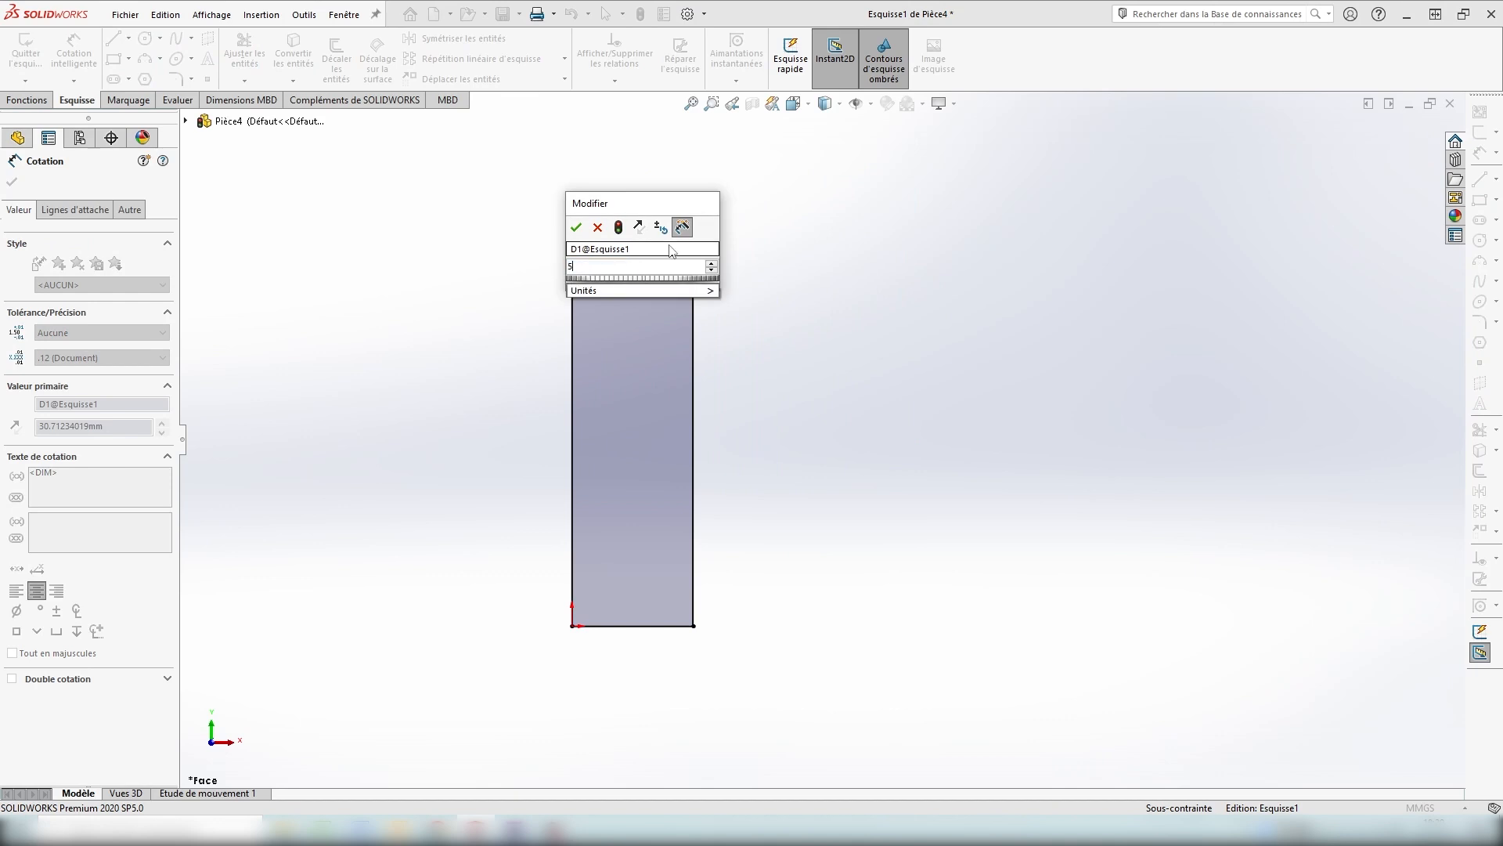
pyautogui.write('0')
pyautogui.press('Return')
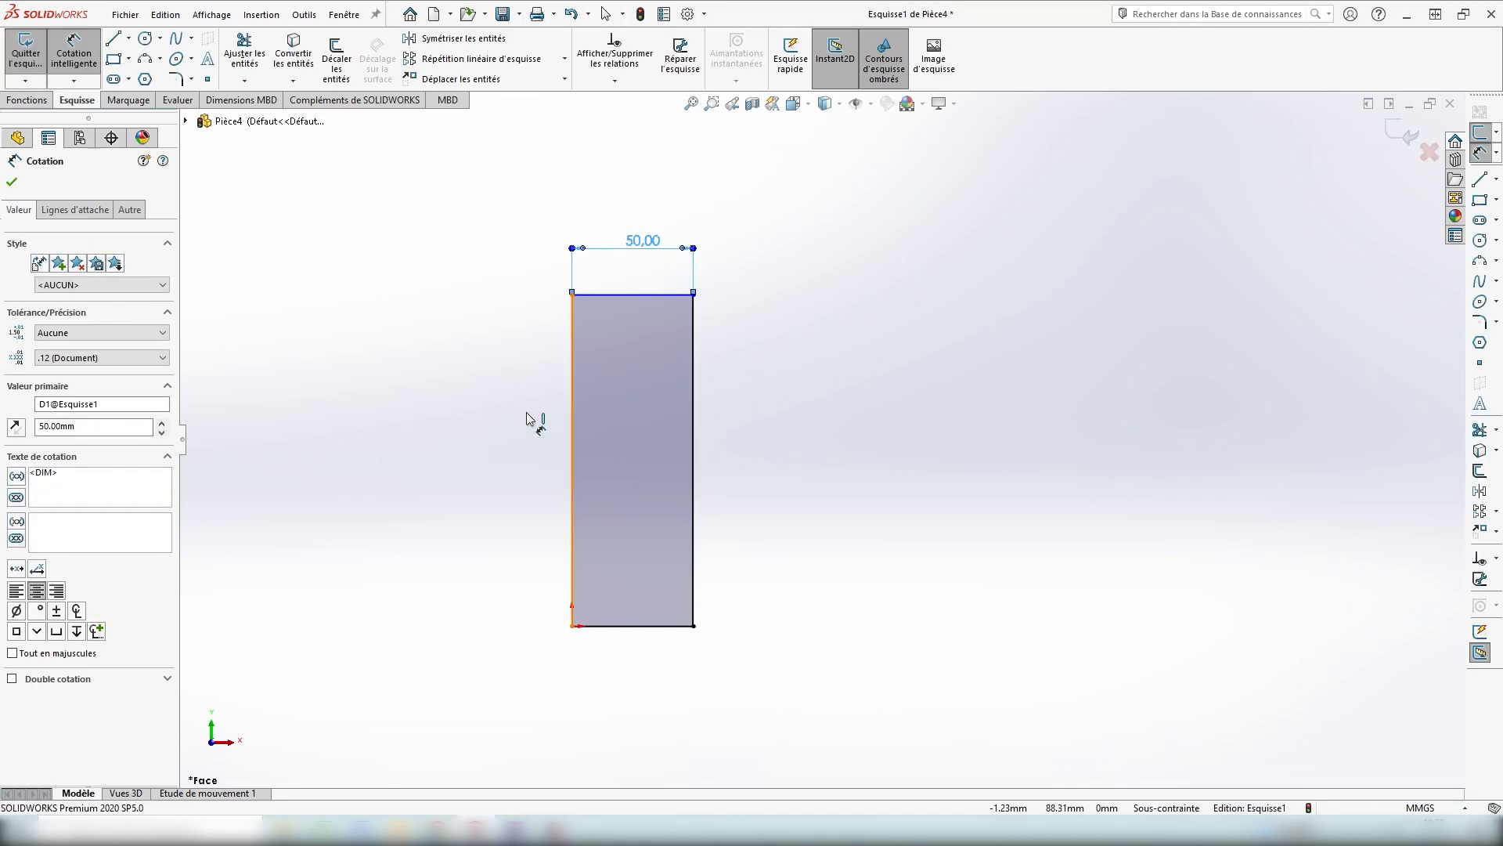
# Dimension the left edge of the new rectangle and set its height to 100 mm.
pyautogui.click(571, 415)
pyautogui.click(490, 421)
pyautogui.write('100')
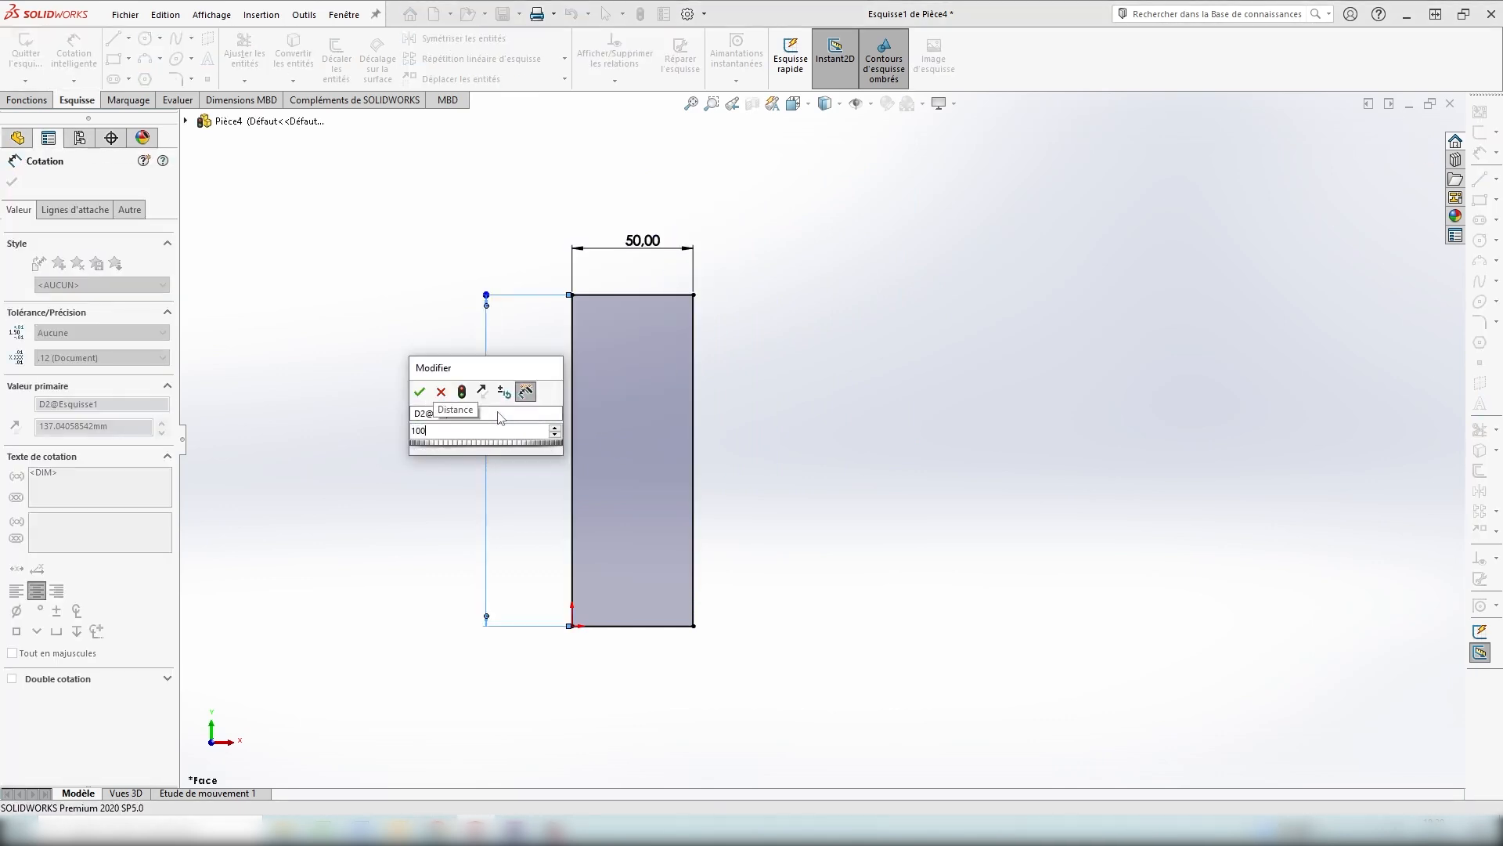
pyautogui.press('Return')
# Extrude the 50 x 100 mm rectangle into a blind boss 20 mm deep.
pyautogui.press('z')
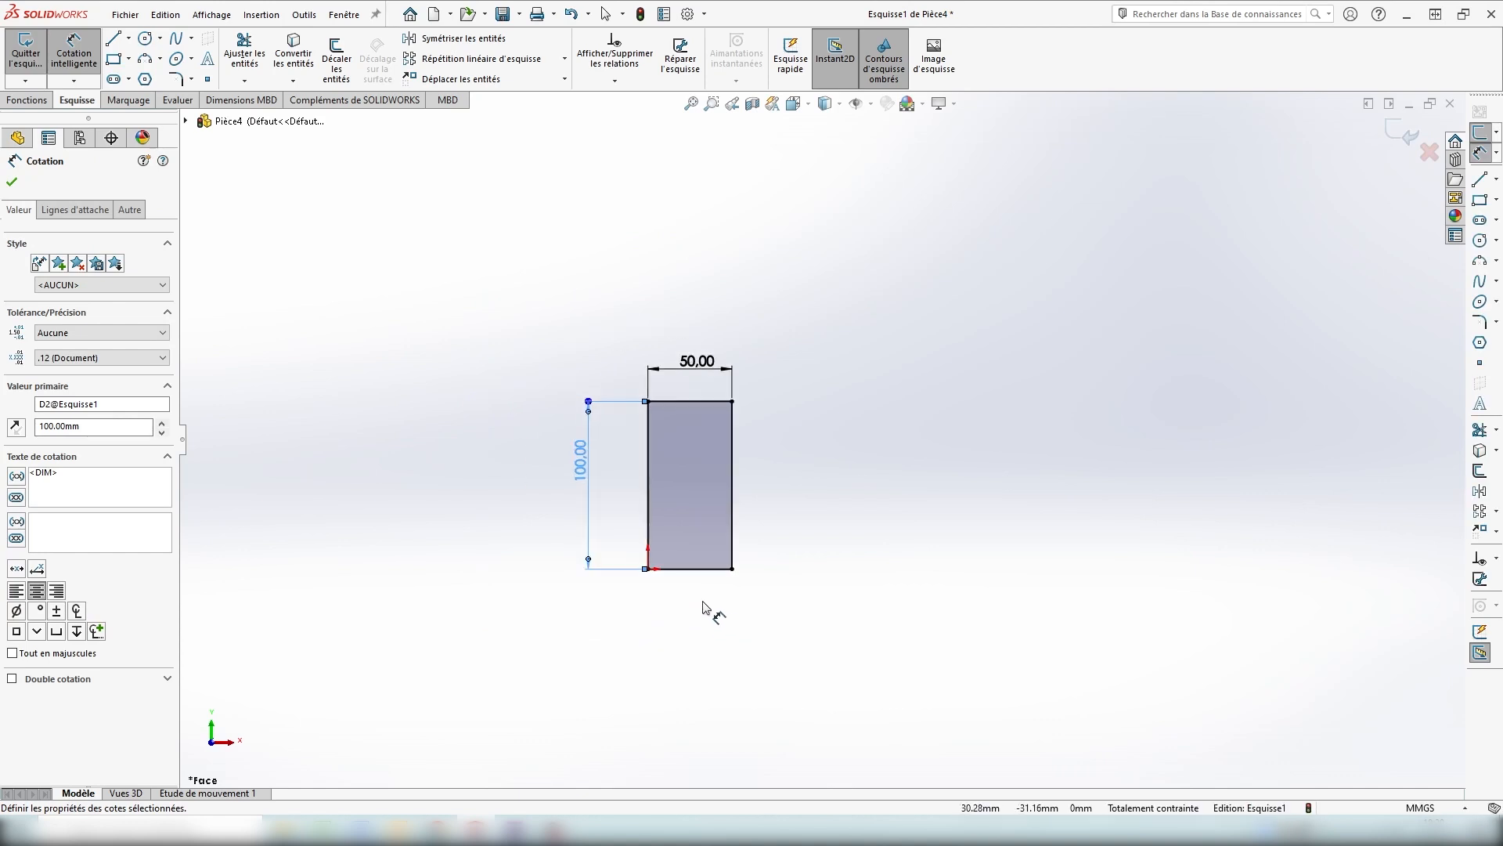
pyautogui.press('f')
pyautogui.click(26, 99)
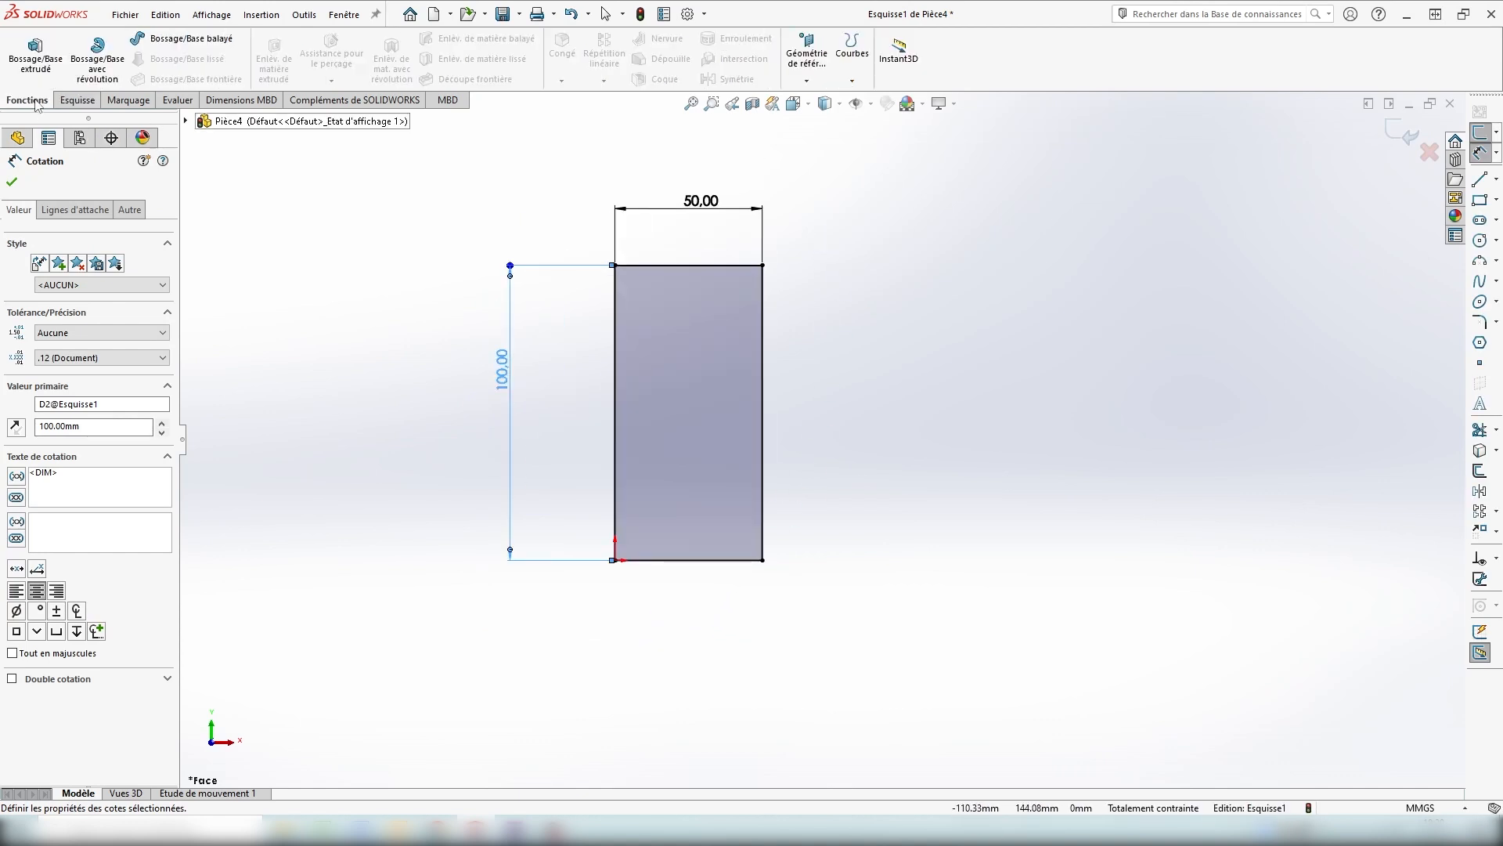
pyautogui.click(36, 55)
pyautogui.click(94, 330)
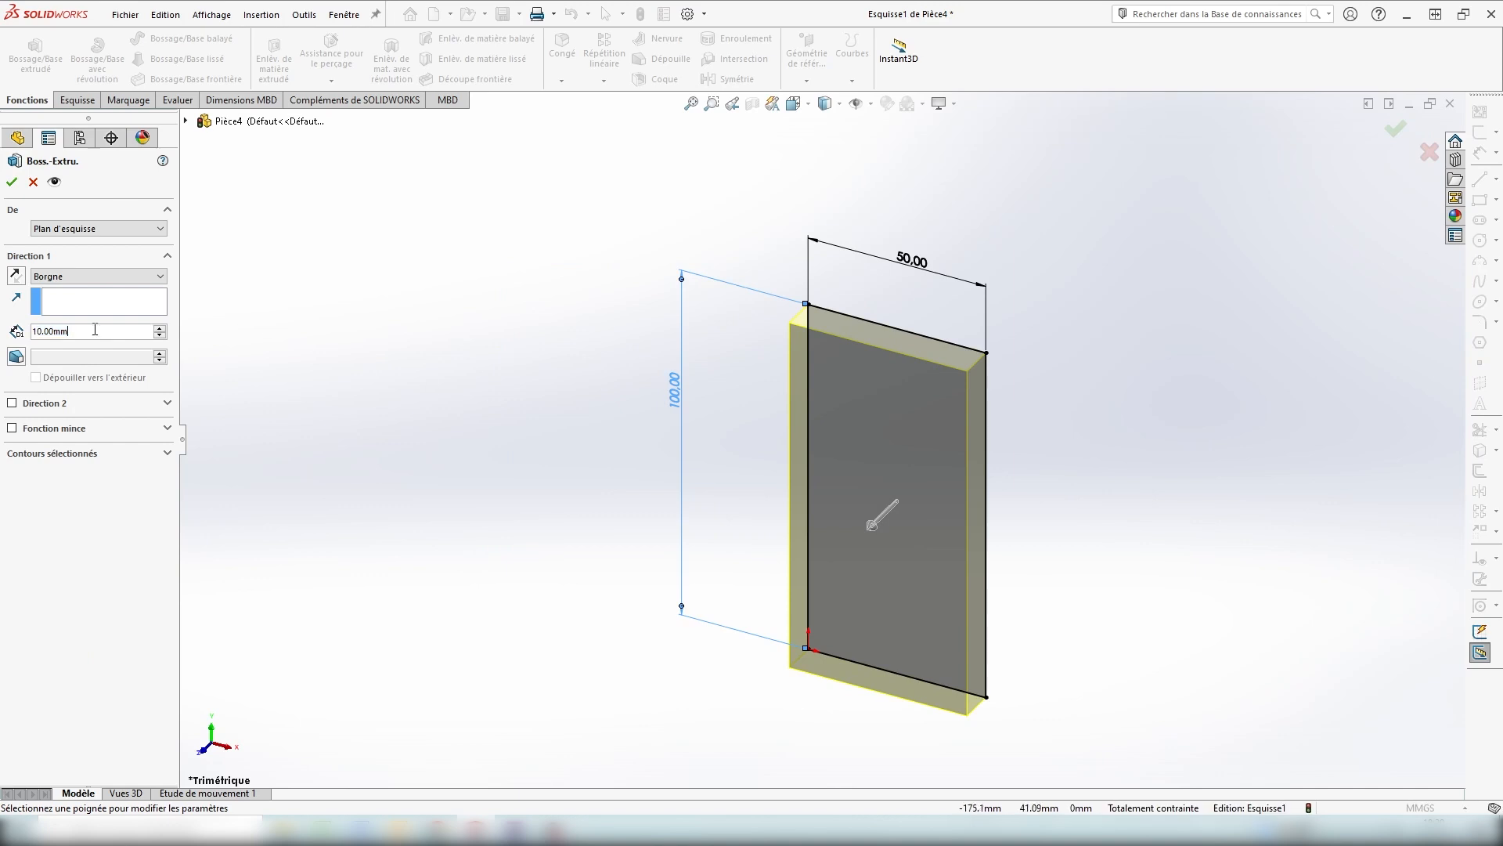
pyautogui.write('20')
pyautogui.press('Return')
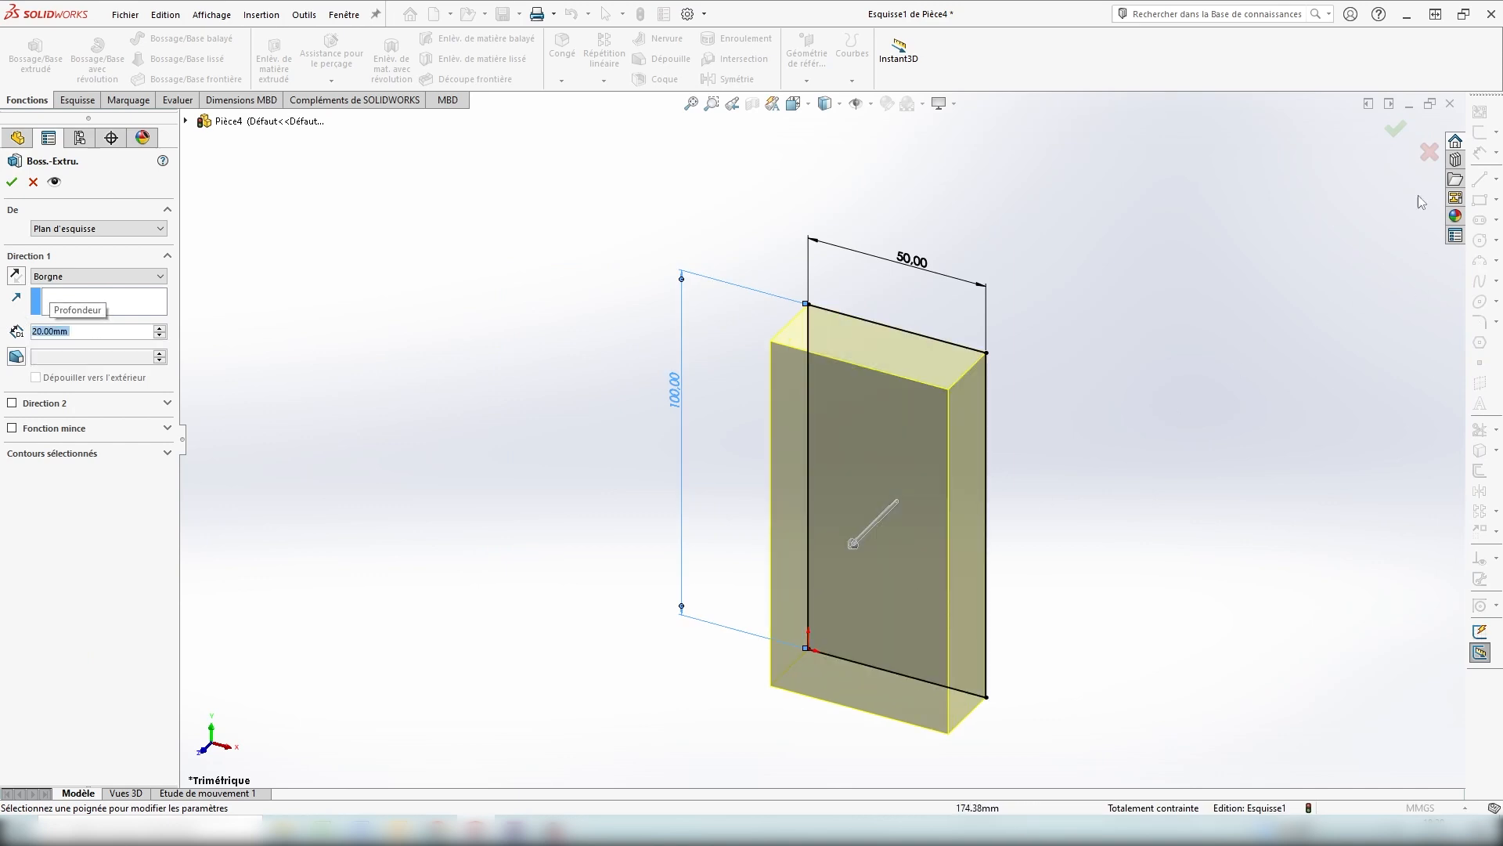
pyautogui.click(1392, 128)
# Sketch a corner rectangle about 61 mm wide and 55 mm high on the front face's plane, extending outward from the block's lower right corner.
pyautogui.moveTo(1111, 520); pyautogui.dragTo(1102, 475, button='middle')
pyautogui.click(793, 103)
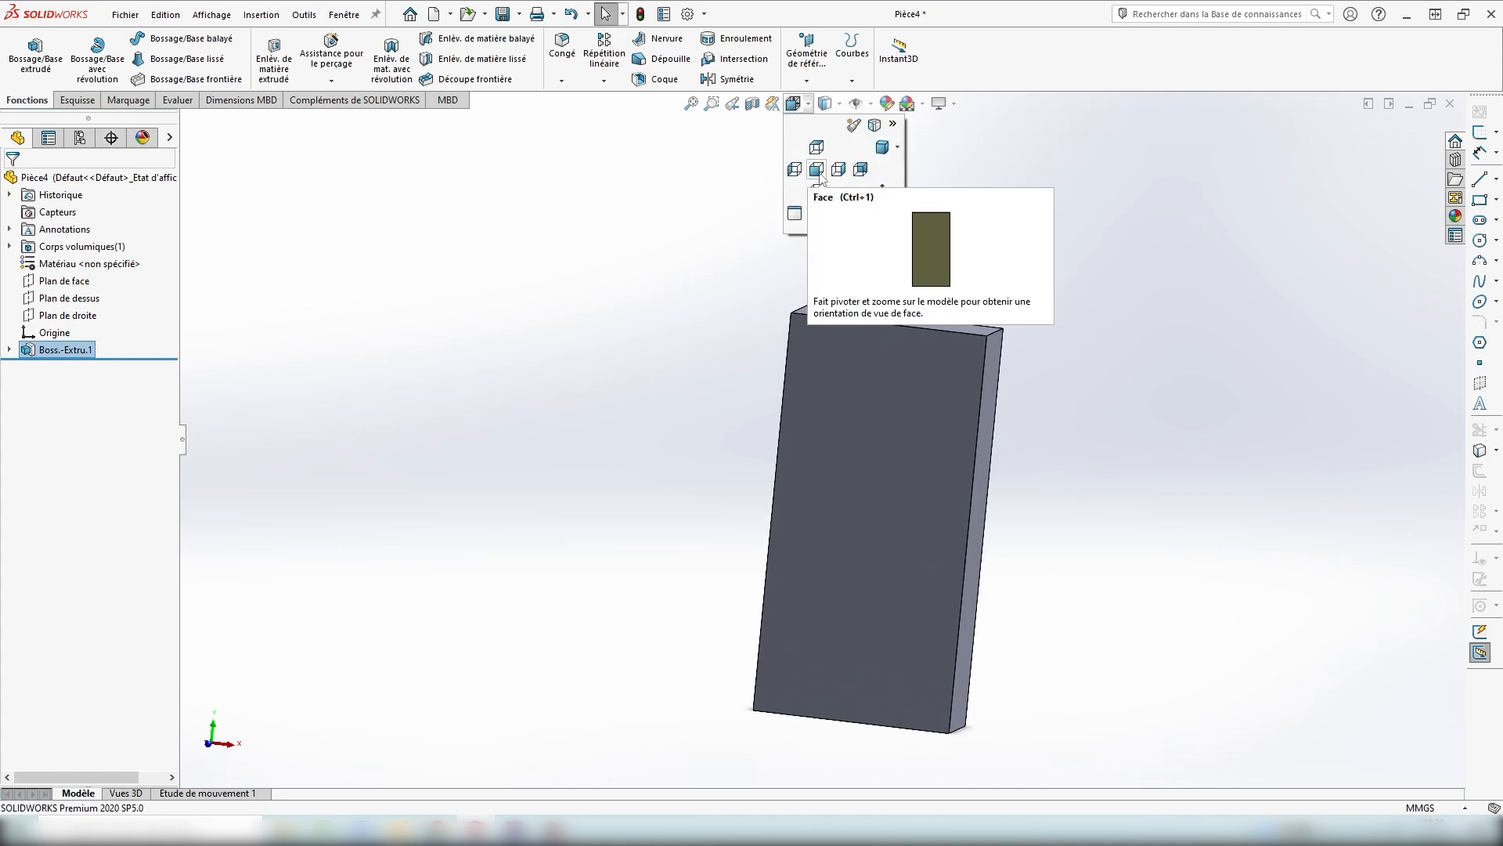
pyautogui.click(818, 171)
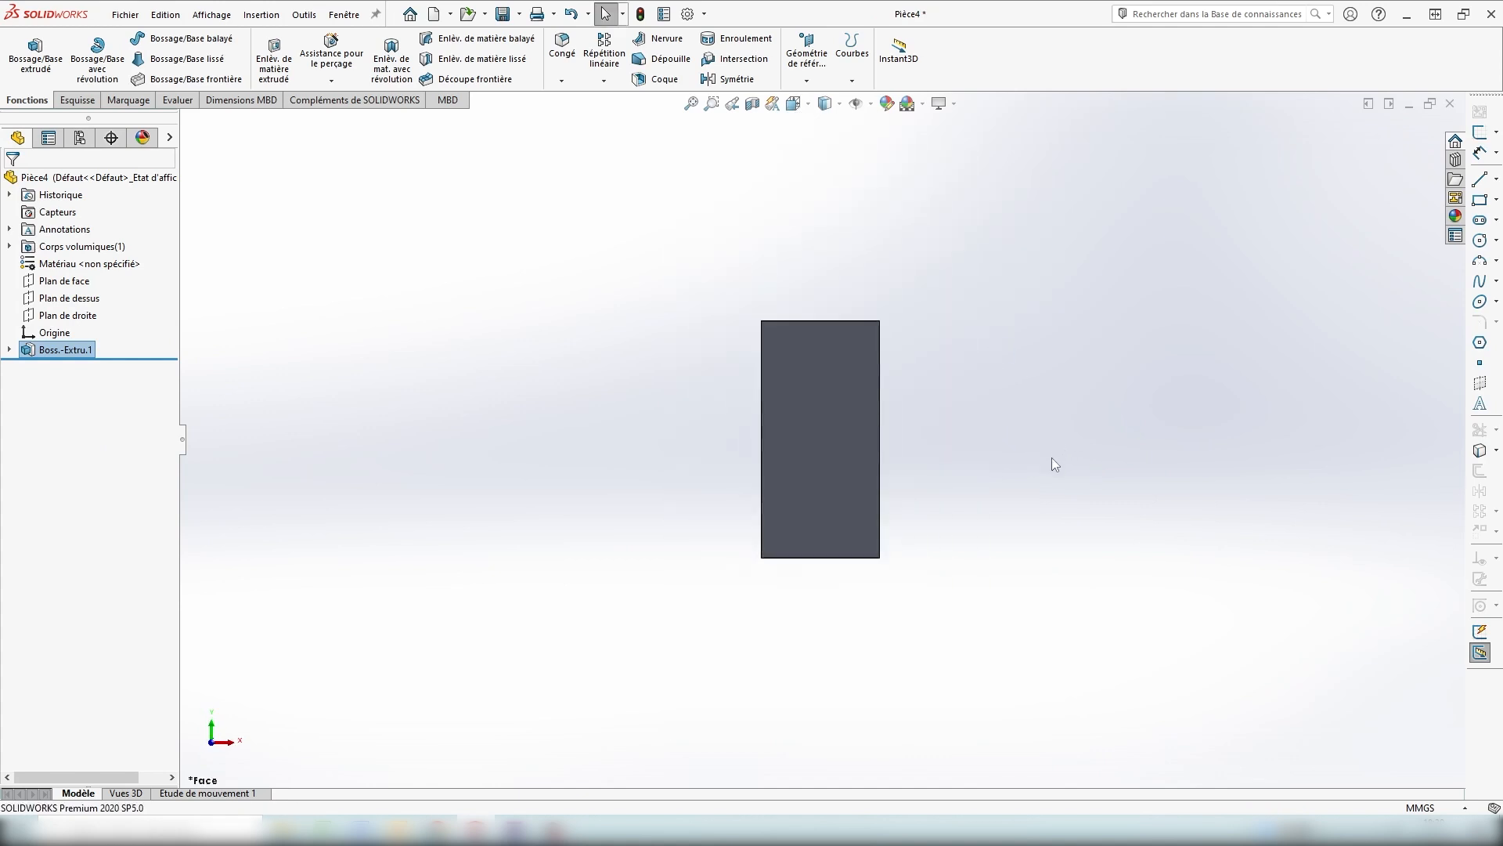
pyautogui.scroll(-1, 1042, 449)
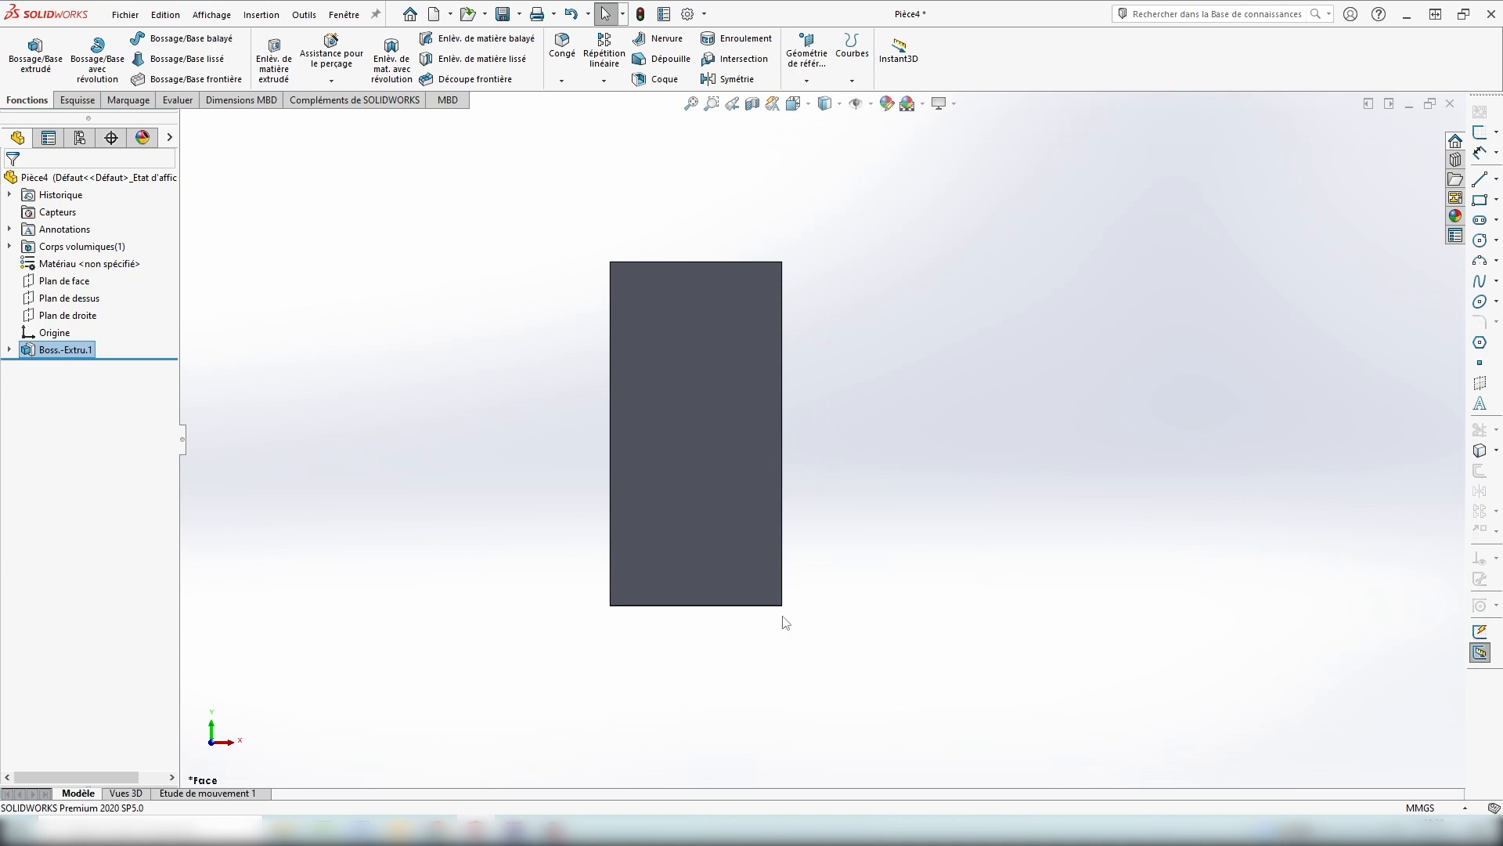
pyautogui.click(78, 100)
pyautogui.click(113, 64)
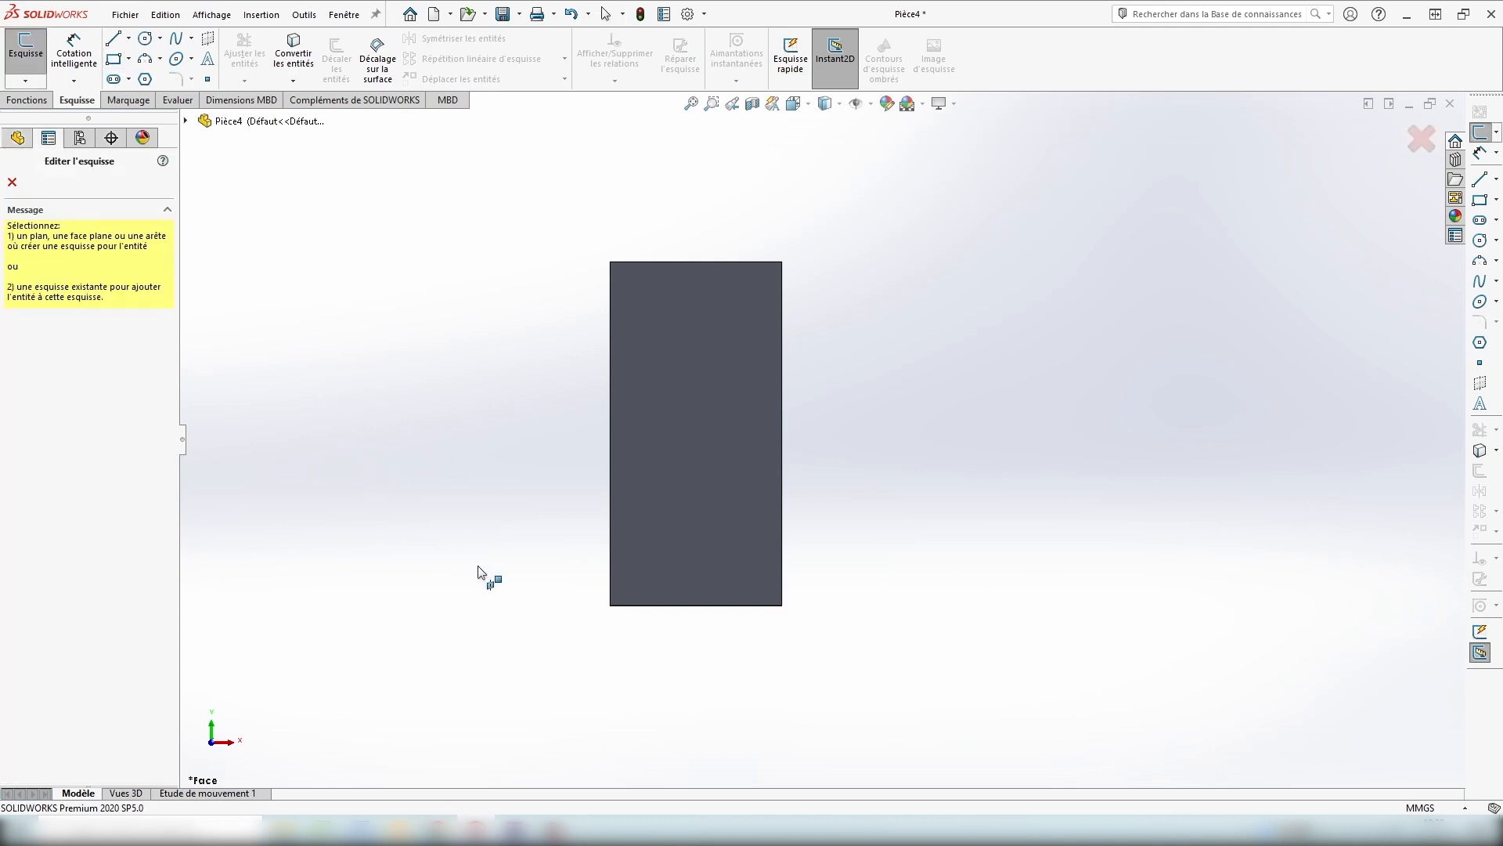
pyautogui.click(689, 568)
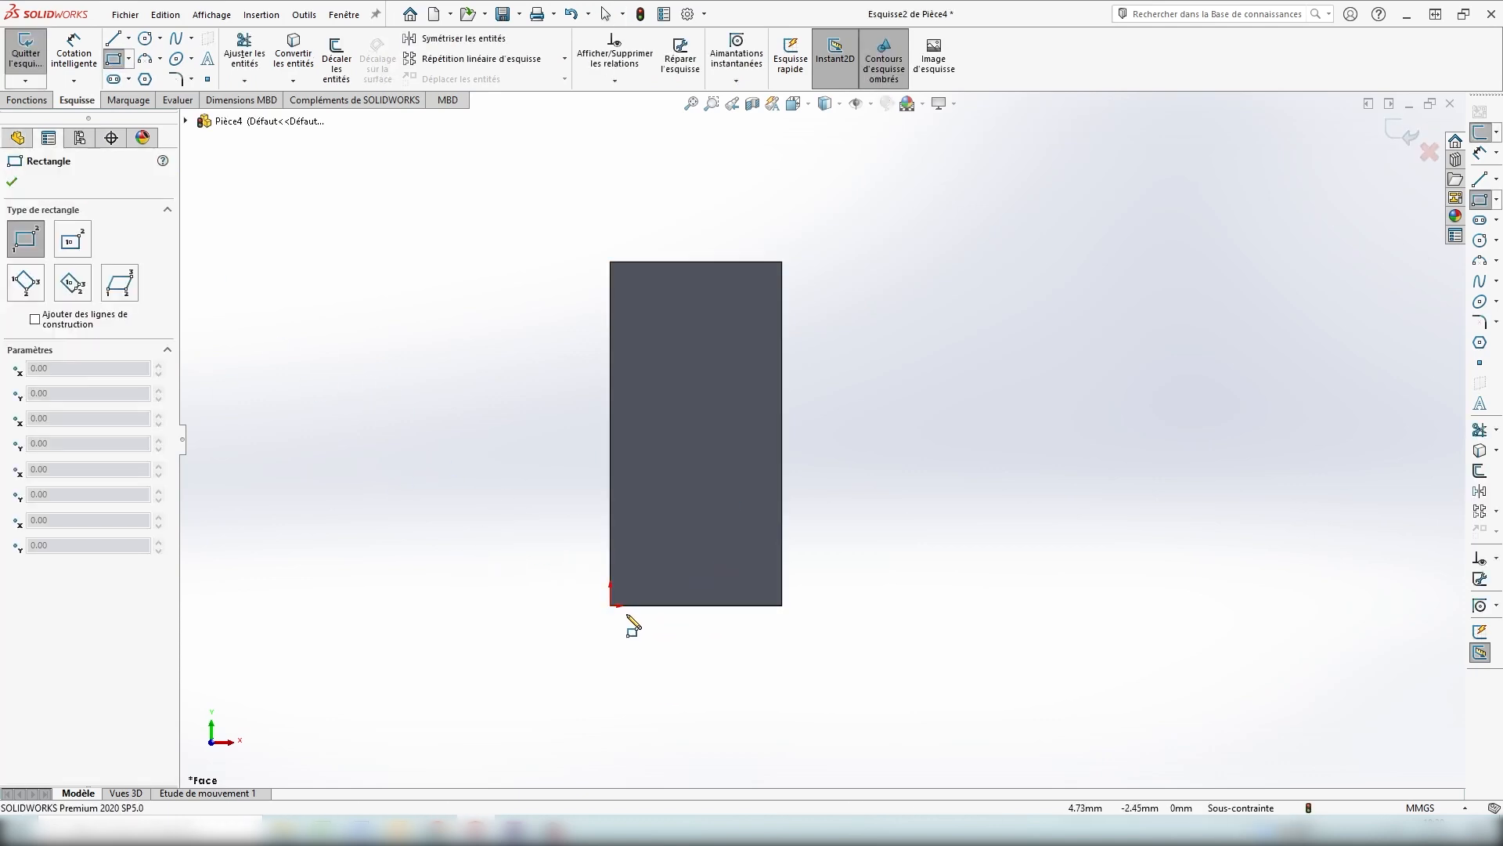
pyautogui.moveTo(915, 474); pyautogui.dragTo(862, 510, button='middle')
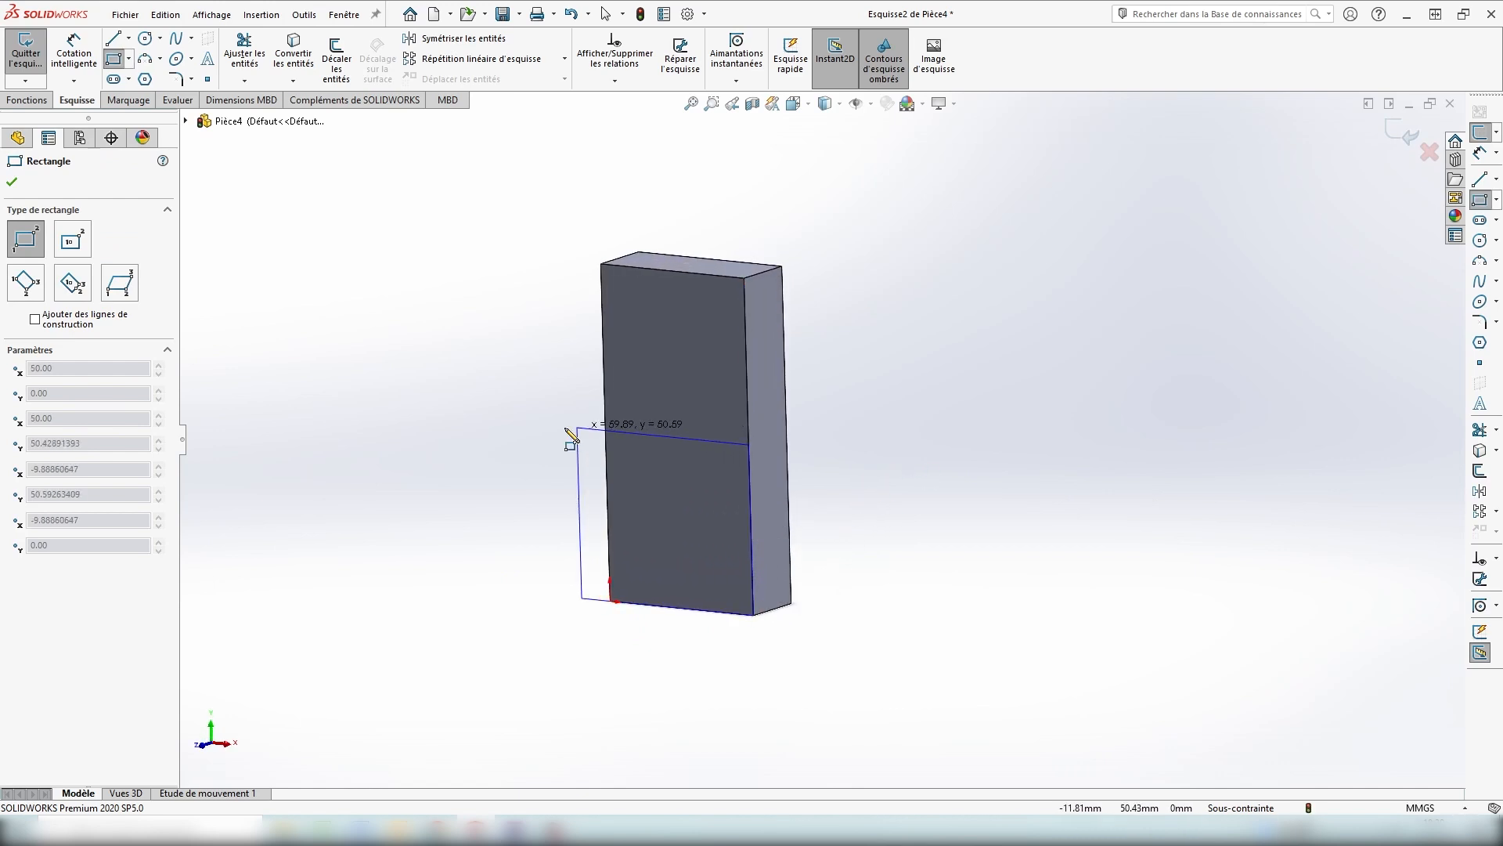
pyautogui.moveTo(498, 416)
pyautogui.mouseDown(button='middle')
pyautogui.moveTo(436, 563)
pyautogui.moveTo(517, 446)
pyautogui.mouseUp(button='middle')
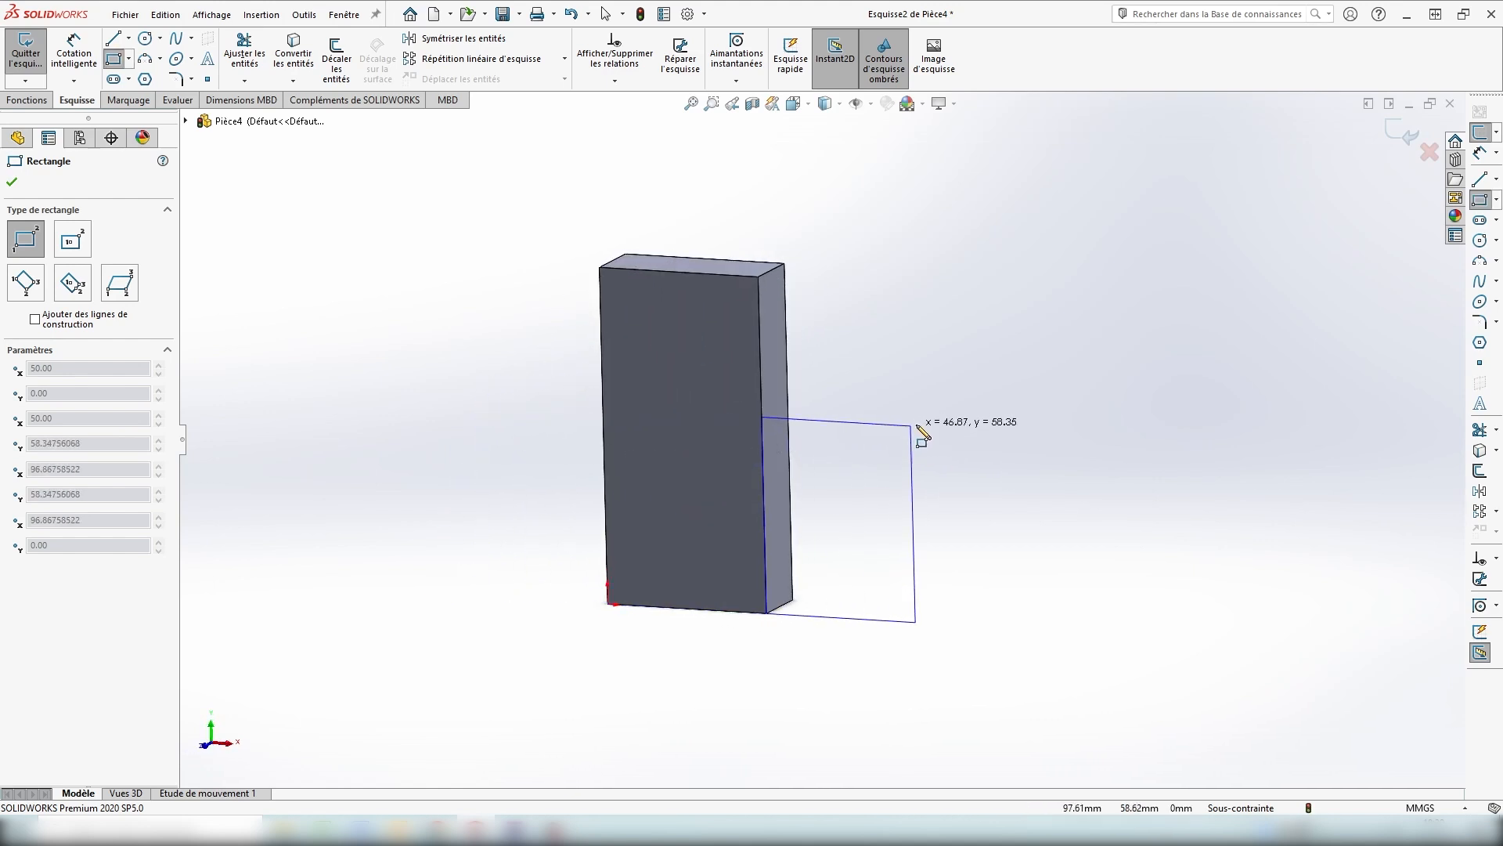
pyautogui.click(956, 439)
# Dimension the upper edge of the adjoining rectangle and set its width to 50 mm.
pyautogui.moveTo(1156, 445)
pyautogui.mouseDown(button='middle')
pyautogui.moveTo(1161, 641)
pyautogui.moveTo(1137, 725)
pyautogui.moveTo(1171, 329)
pyautogui.moveTo(1068, 433)
pyautogui.mouseUp(button='middle')
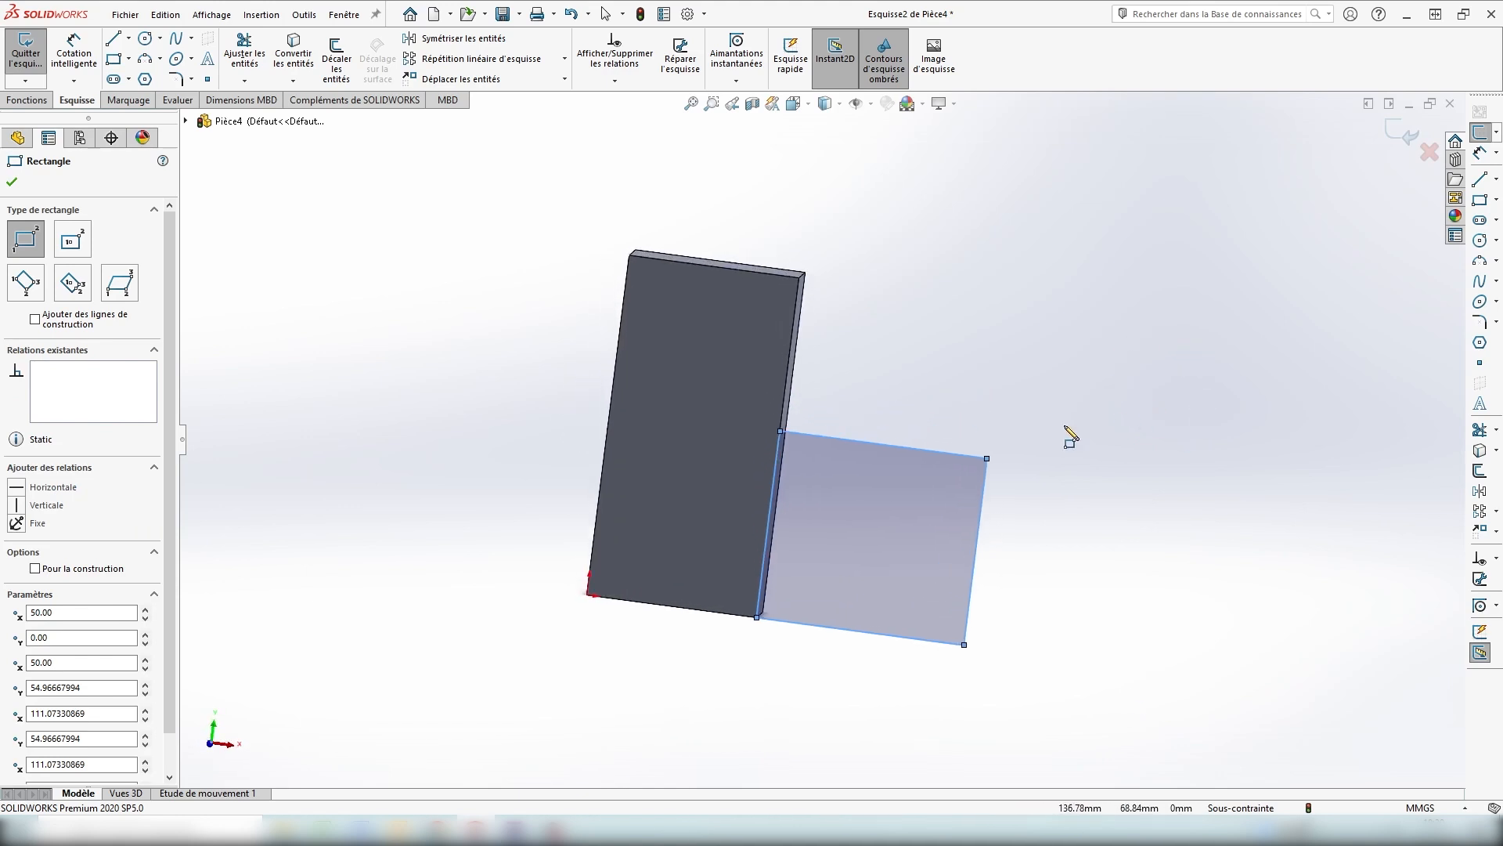
pyautogui.moveTo(1081, 369); pyautogui.dragTo(1151, 433, button='middle')
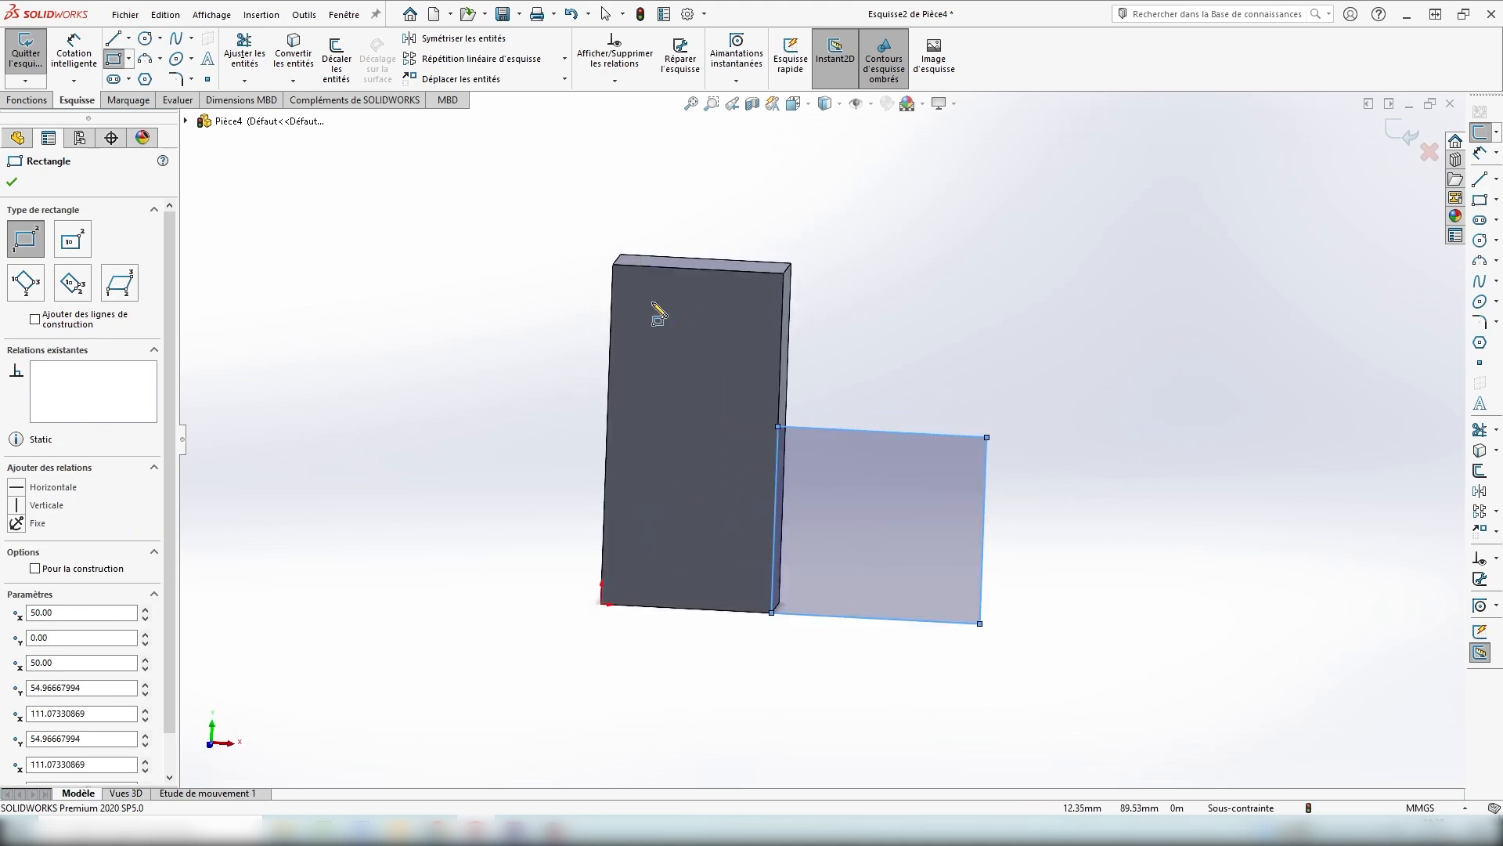
pyautogui.click(793, 102)
pyautogui.click(818, 145)
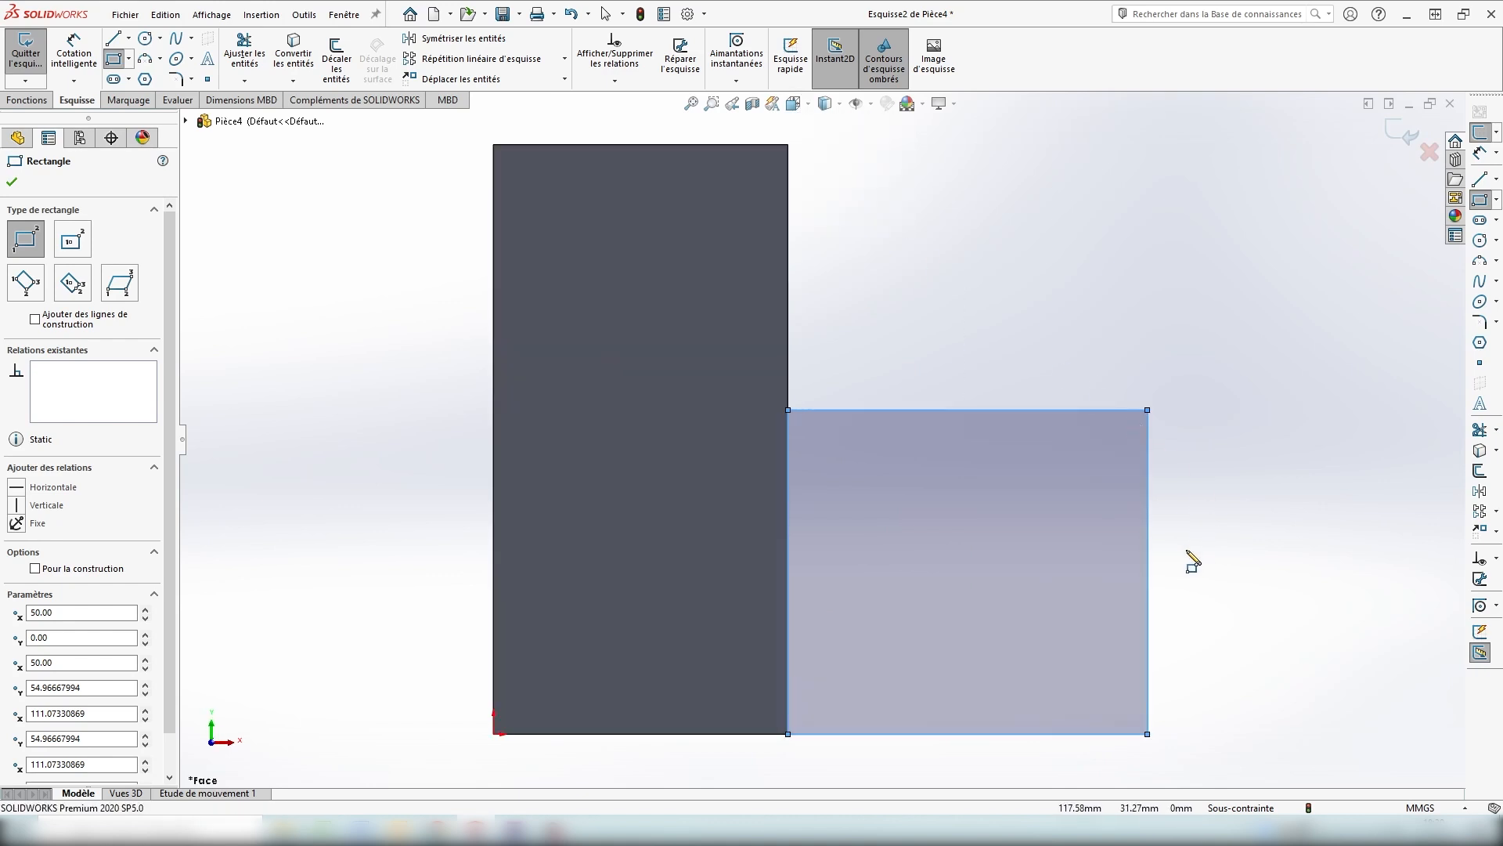
pyautogui.click(74, 53)
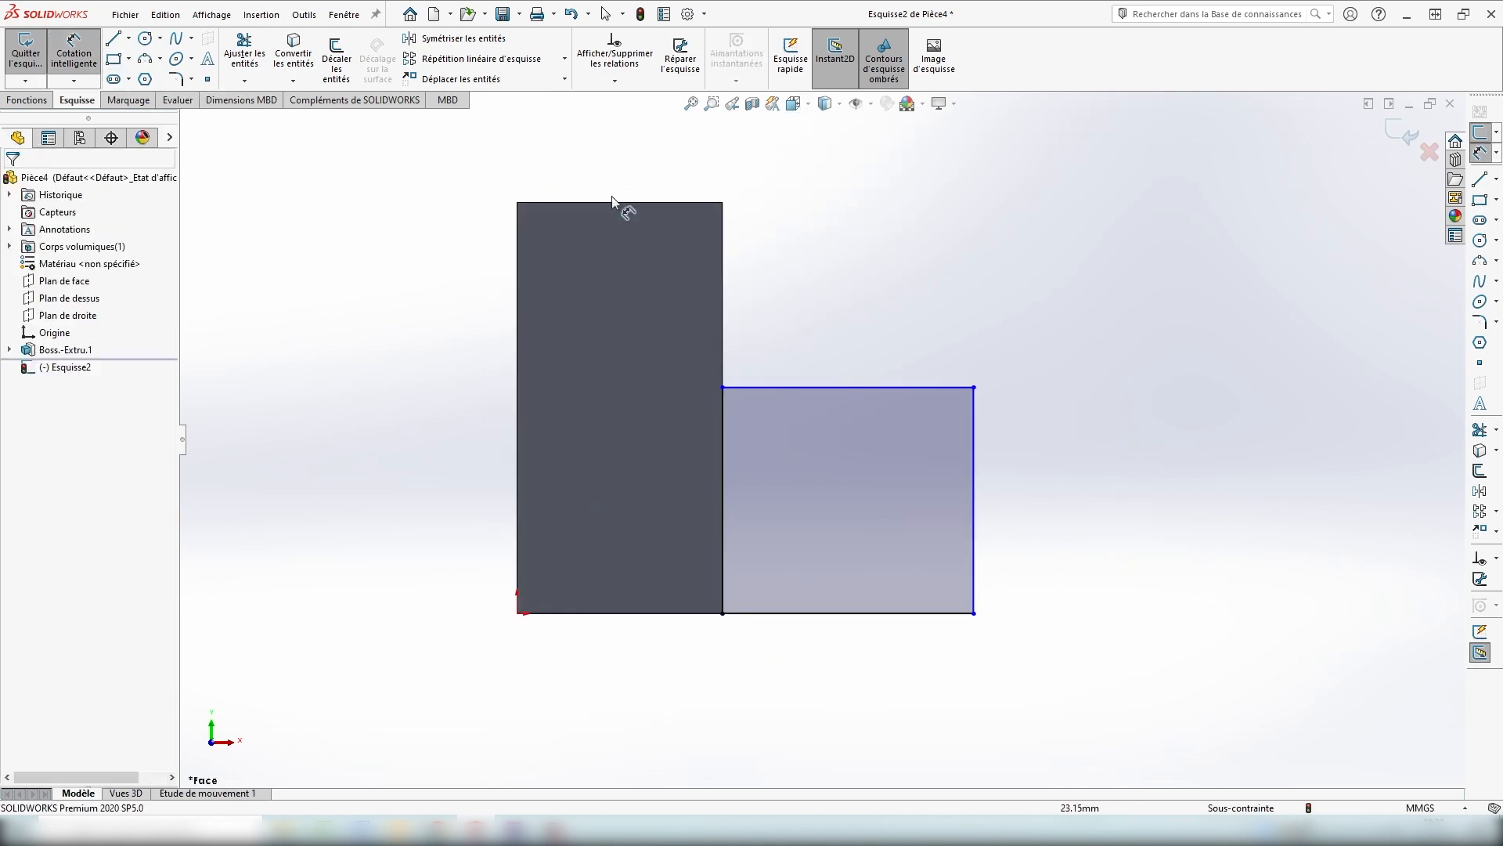
pyautogui.click(846, 387)
pyautogui.click(854, 317)
pyautogui.write('50')
pyautogui.press('Return')
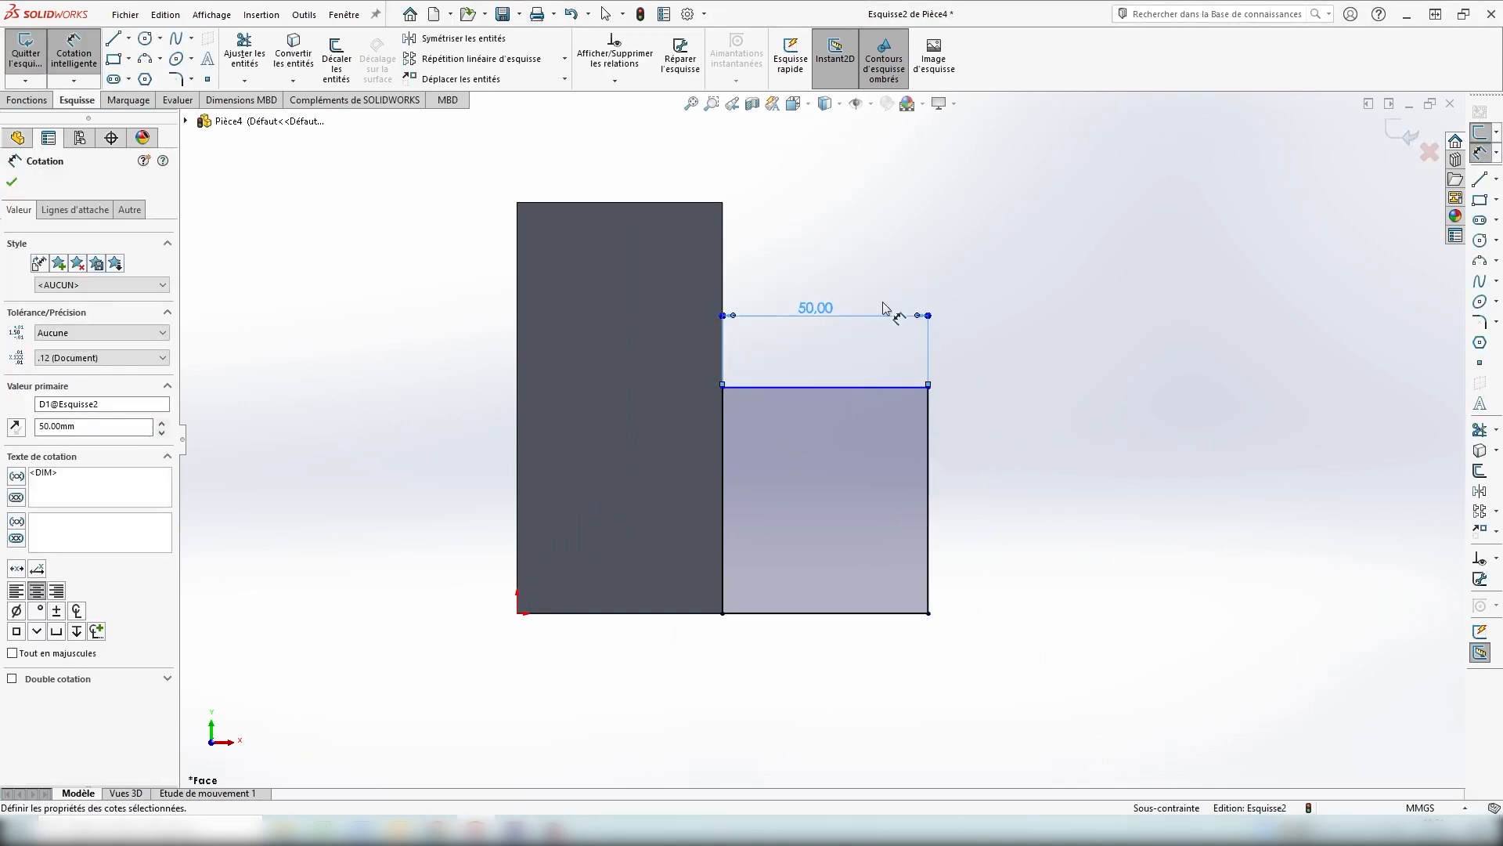
# Dimension the right edge of the adjoining rectangle and set its height to 50 mm.
pyautogui.click(930, 494)
pyautogui.click(1022, 473)
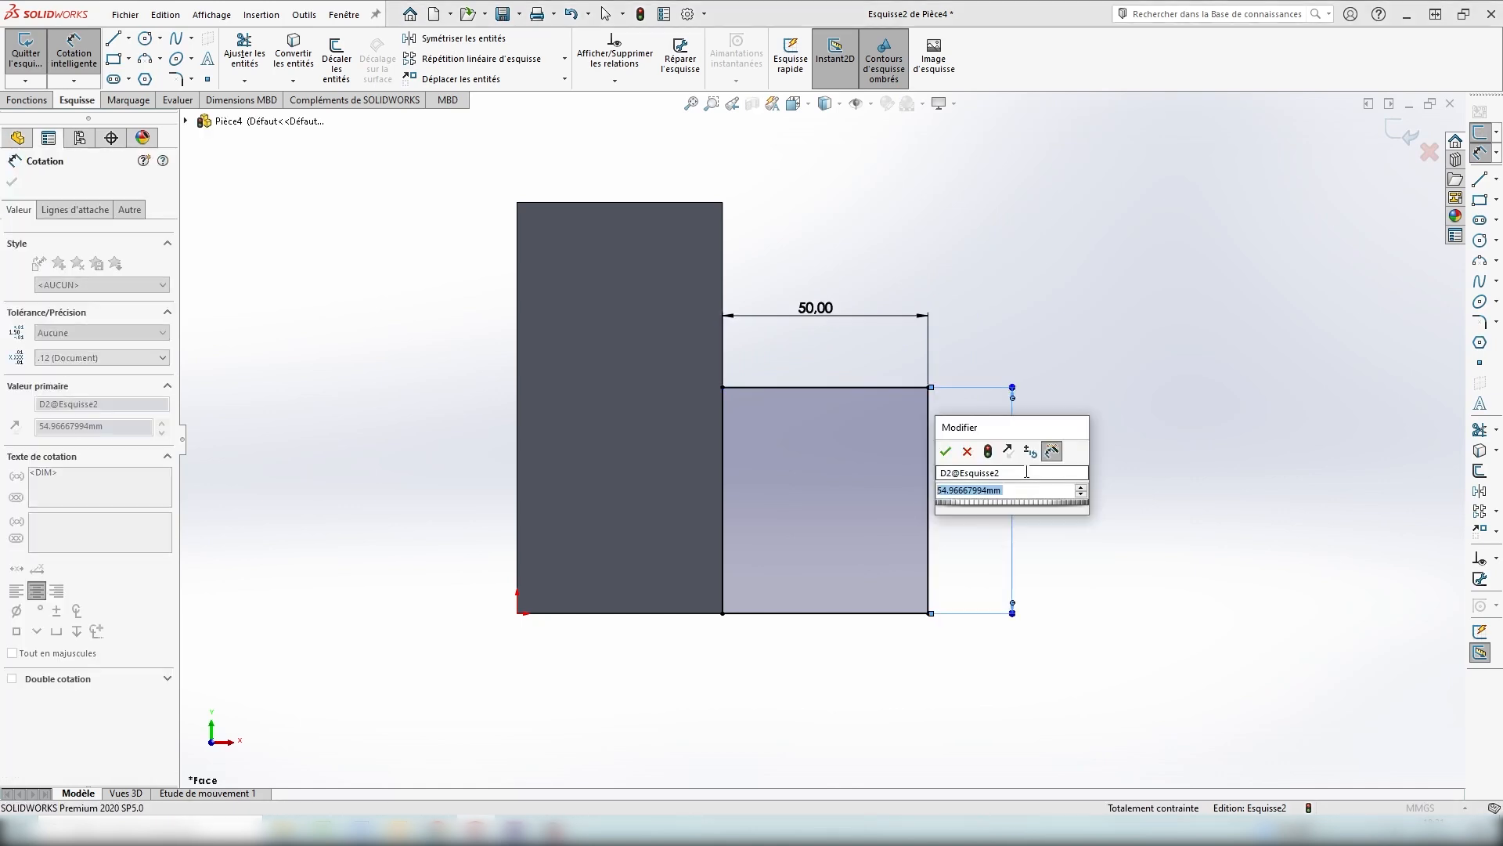
pyautogui.press('Return')
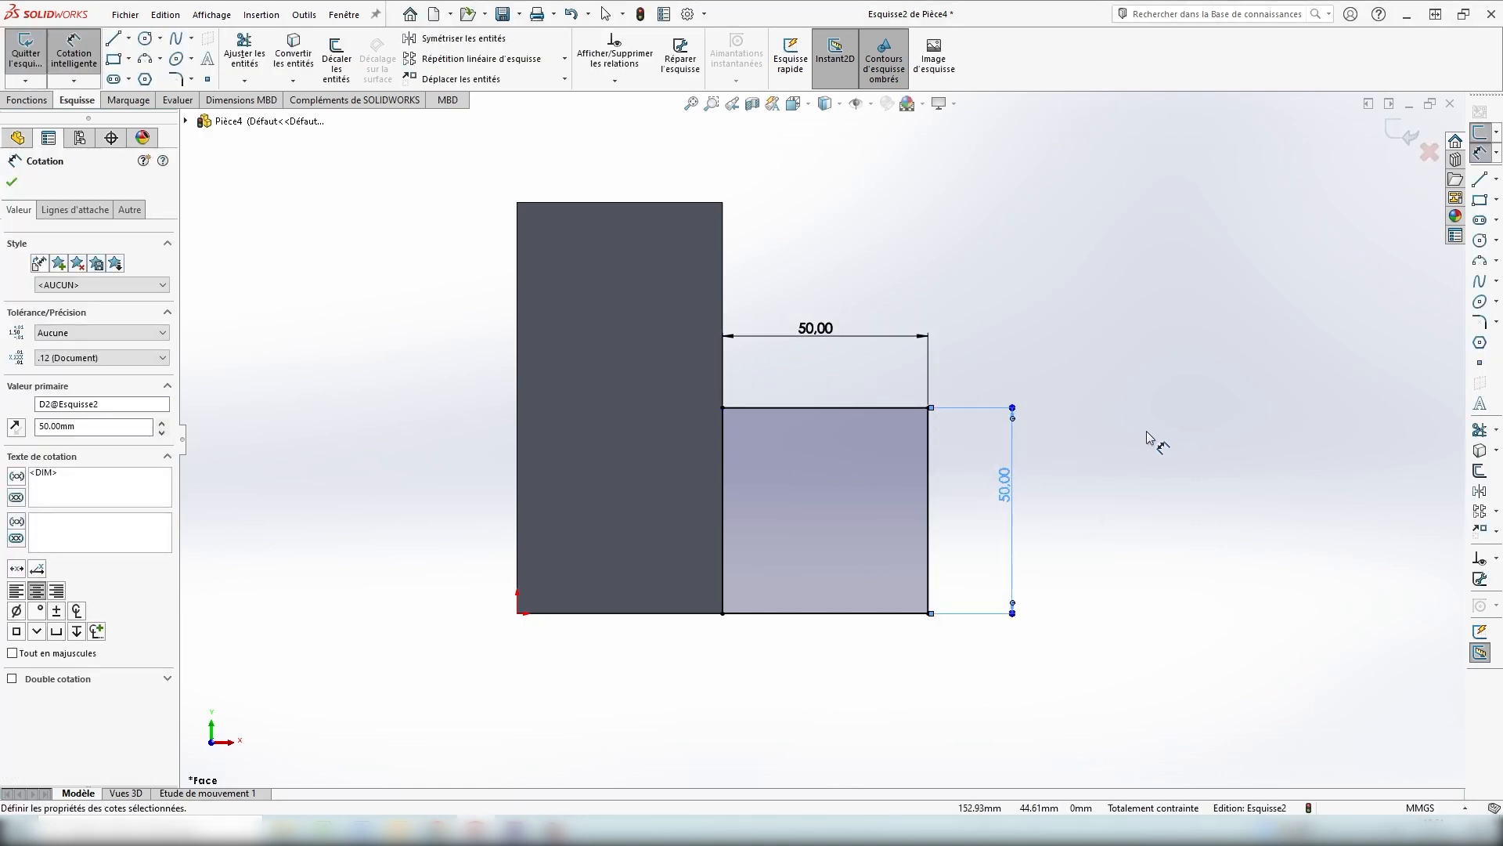
# Extrude the 50 x 50 mm square 20 mm deep in the reversed direction, alongside the block, merged with it to form an L shape.
pyautogui.moveTo(1146, 436); pyautogui.dragTo(1057, 486, button='middle')
pyautogui.click(28, 100)
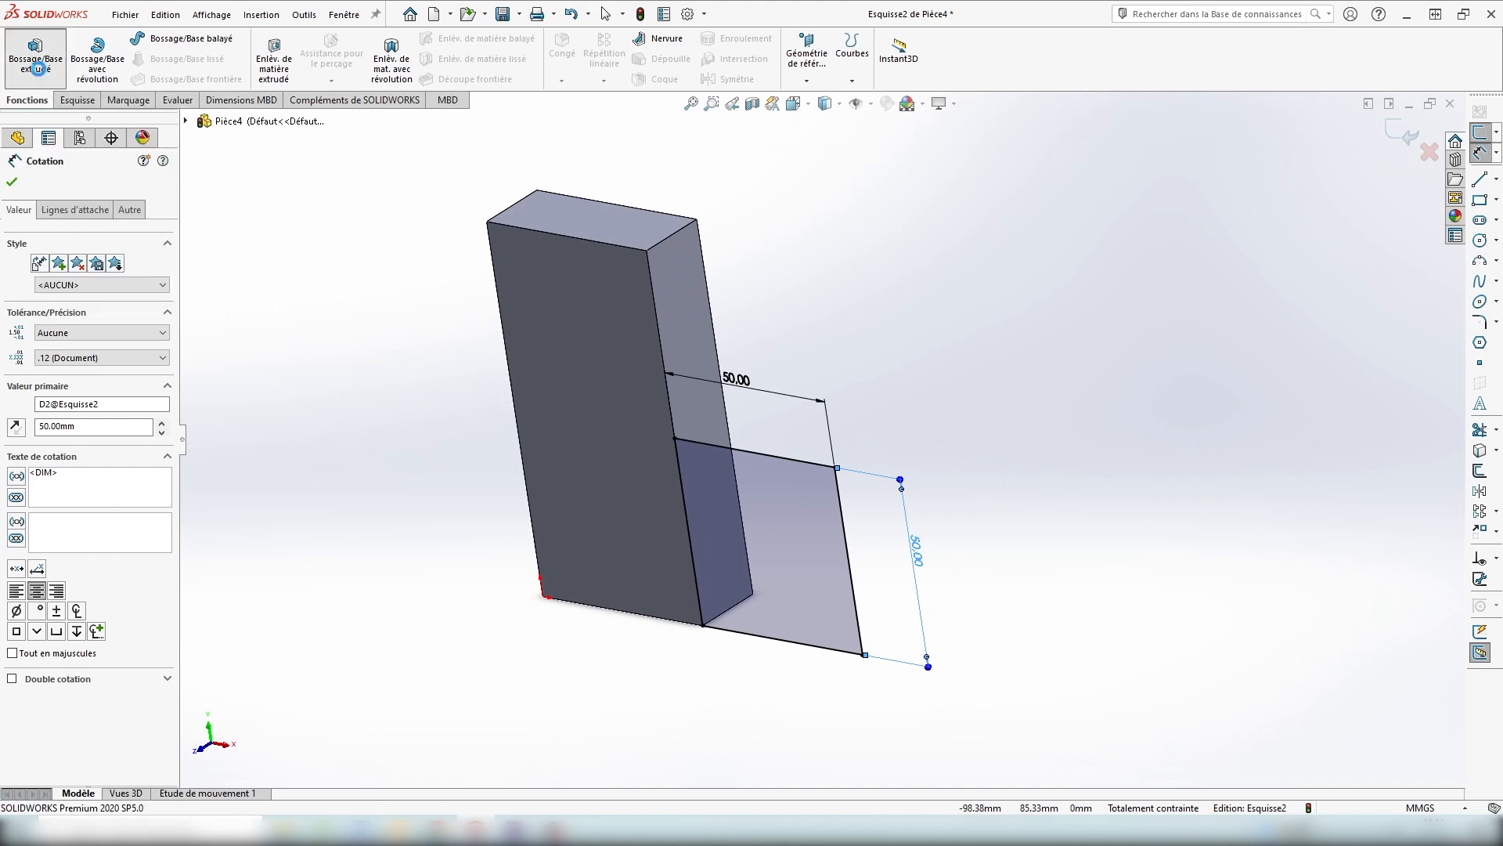
pyautogui.click(39, 70)
pyautogui.moveTo(1090, 519); pyautogui.dragTo(1032, 564, button='middle')
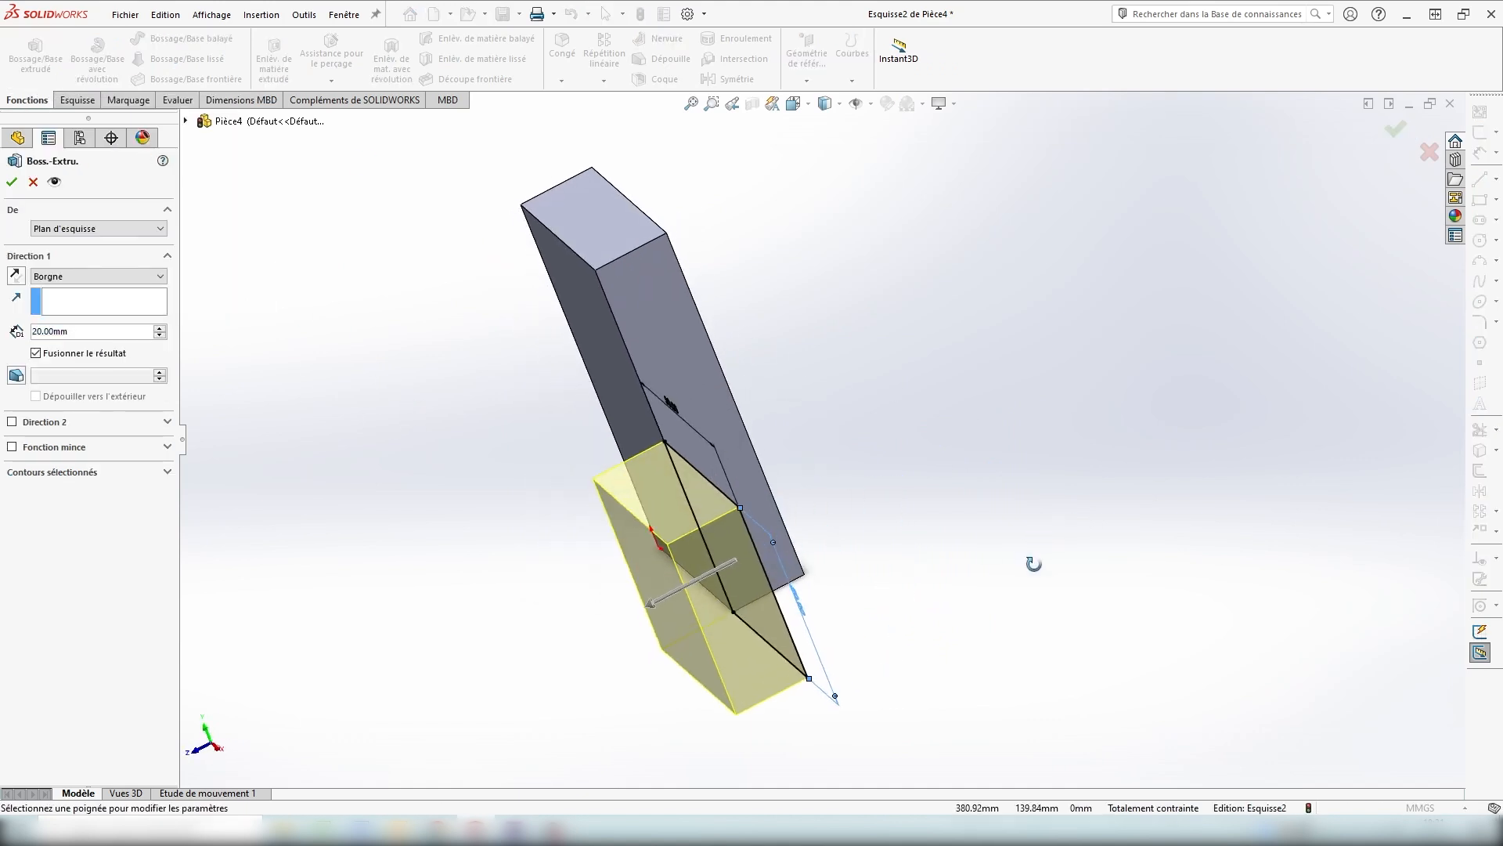
pyautogui.moveTo(649, 609); pyautogui.dragTo(967, 454)
pyautogui.moveTo(406, 547); pyautogui.dragTo(483, 506, button='middle')
pyautogui.doubleClick(68, 334)
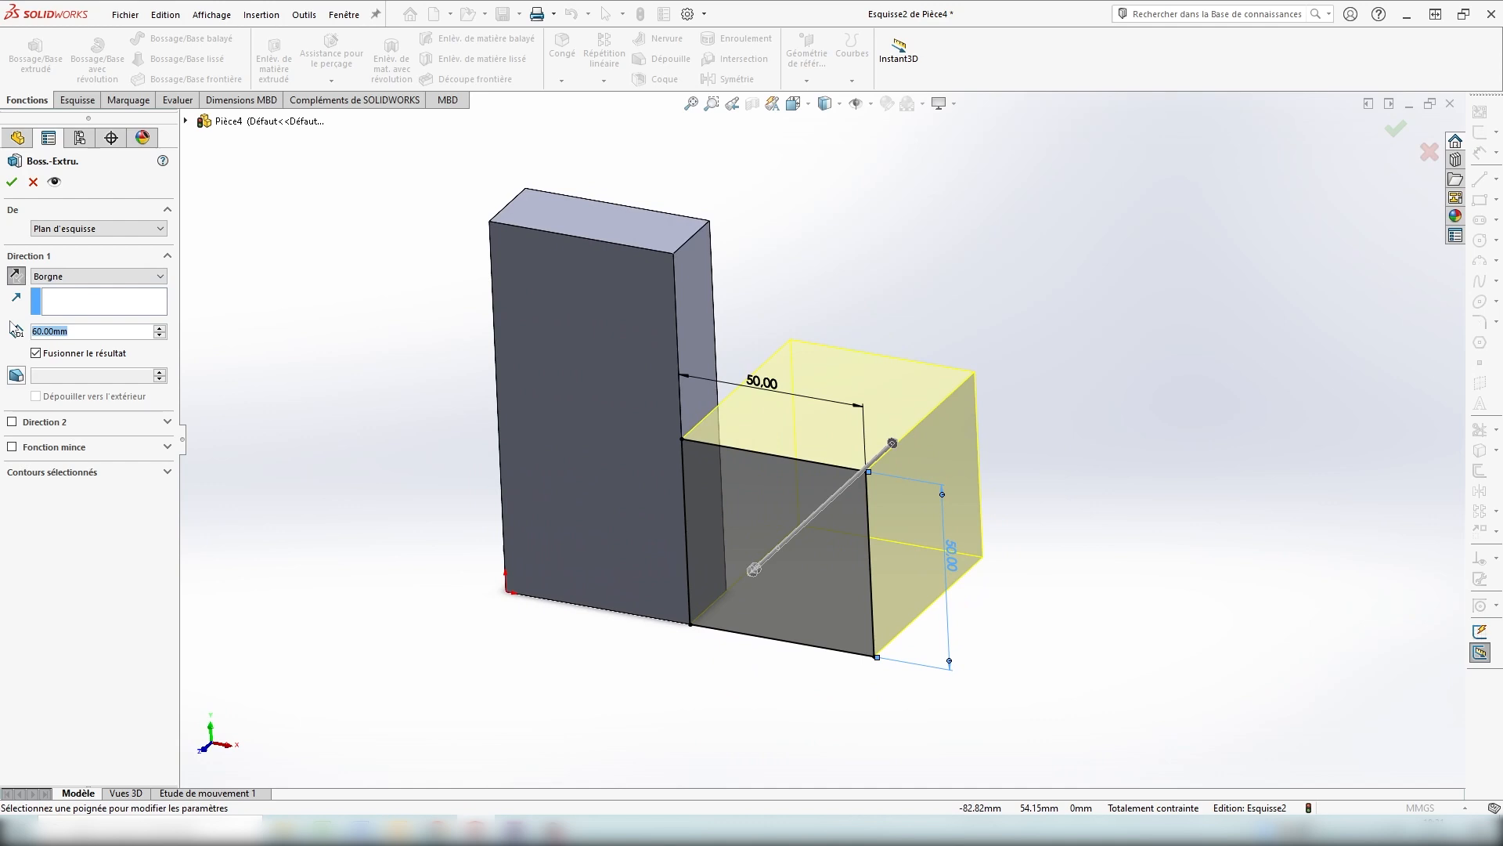
pyautogui.write('20')
pyautogui.press('Return')
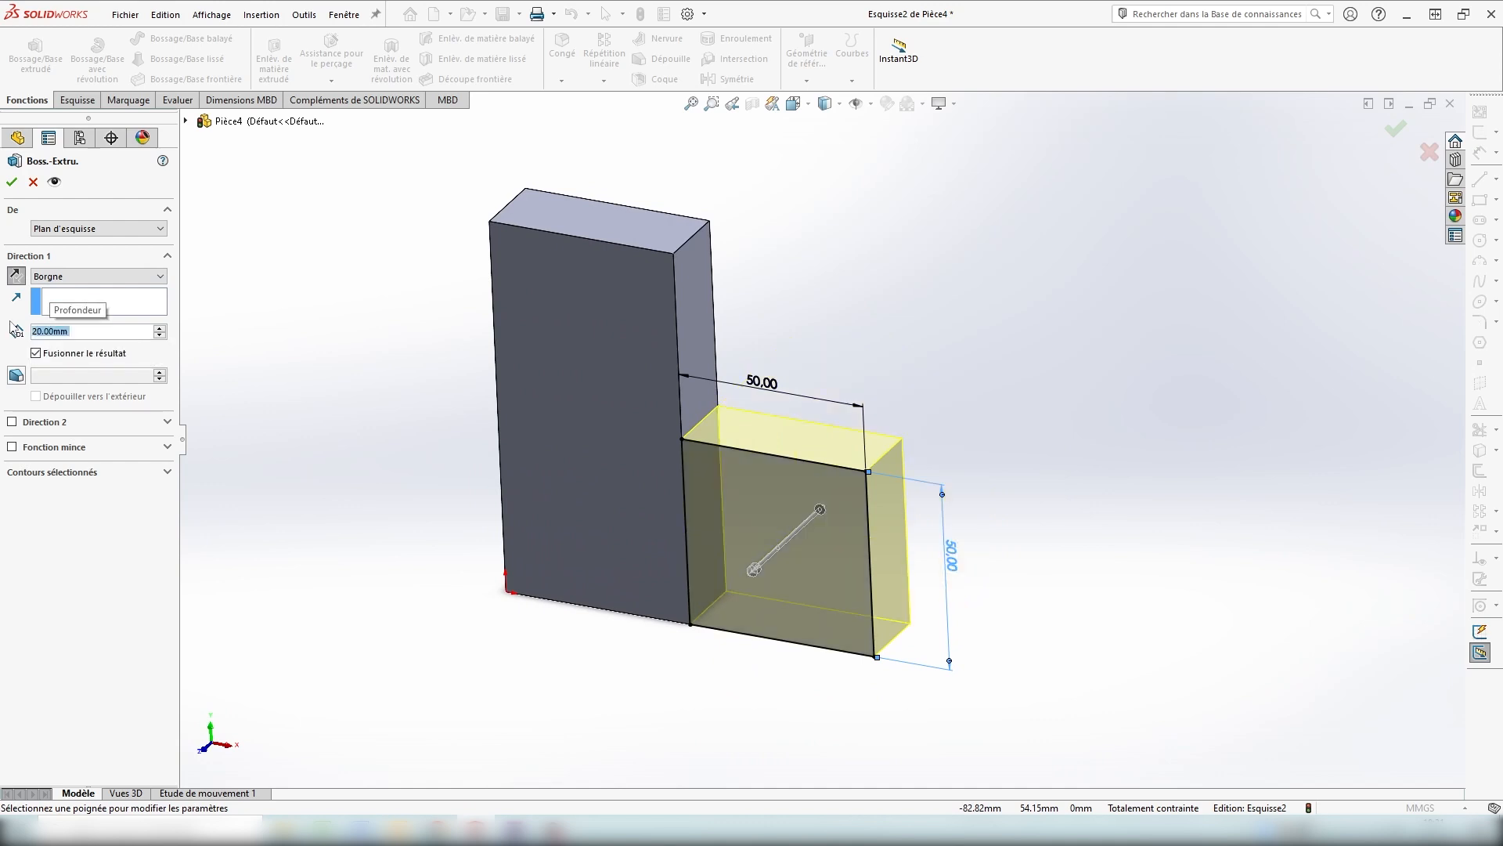
pyautogui.moveTo(1037, 393); pyautogui.dragTo(1036, 459, button='middle')
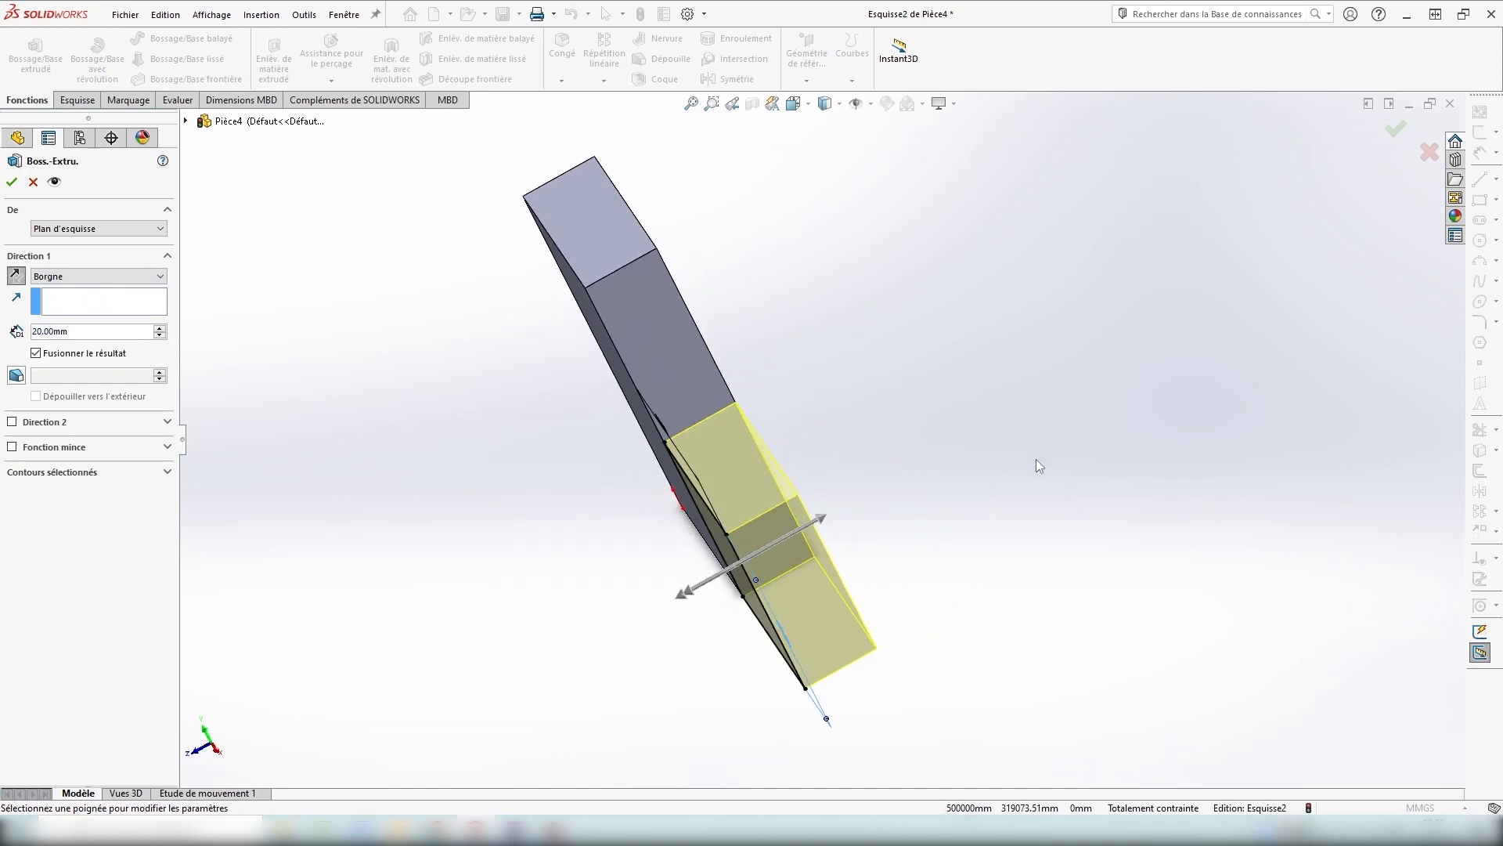
pyautogui.moveTo(871, 449); pyautogui.dragTo(1055, 363, button='middle')
pyautogui.click(1393, 129)
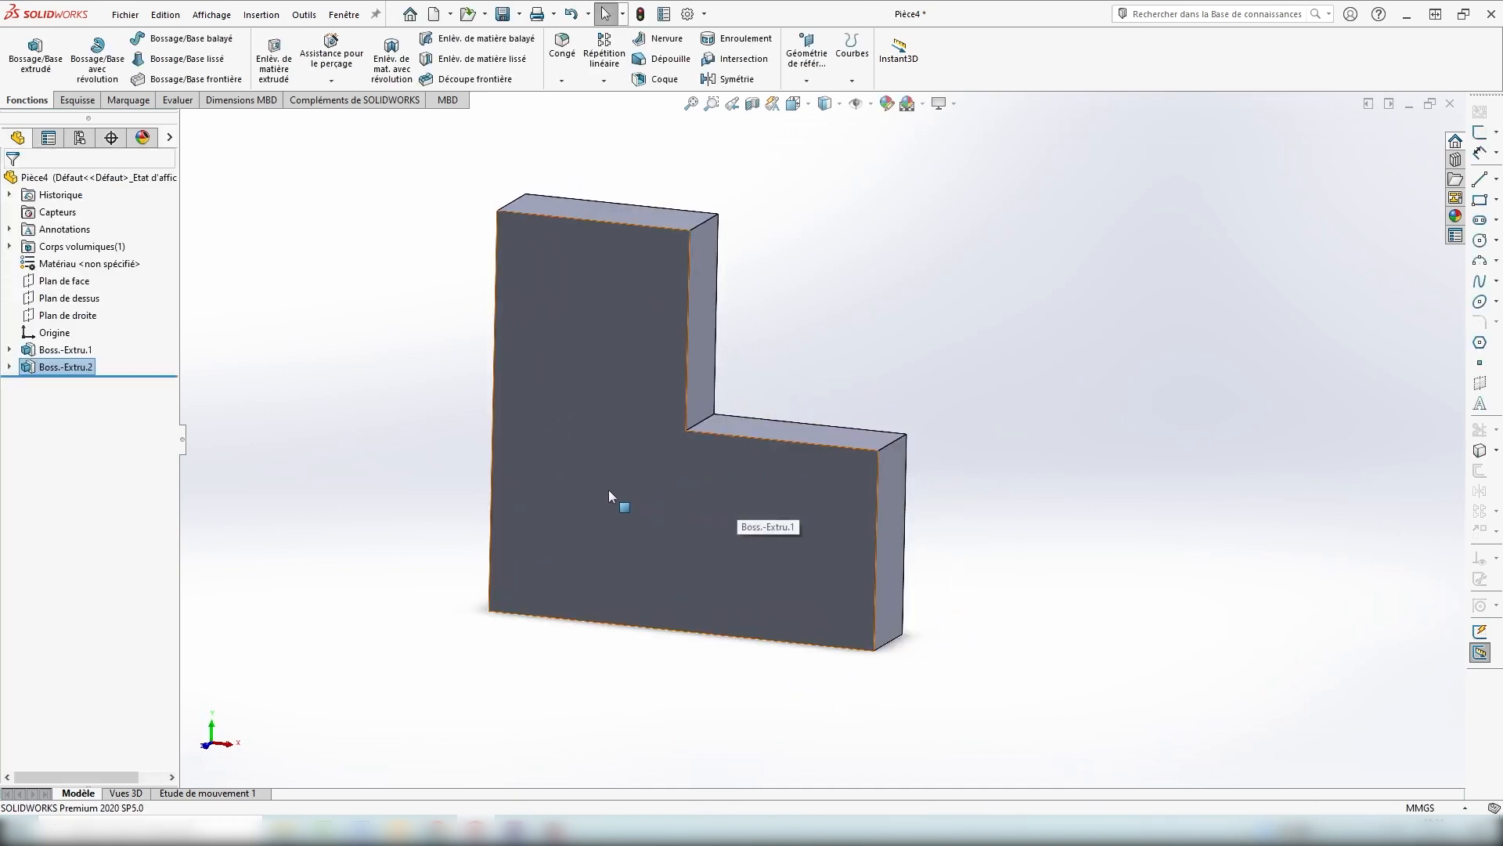
pyautogui.moveTo(989, 673); pyautogui.dragTo(879, 624, button='middle')
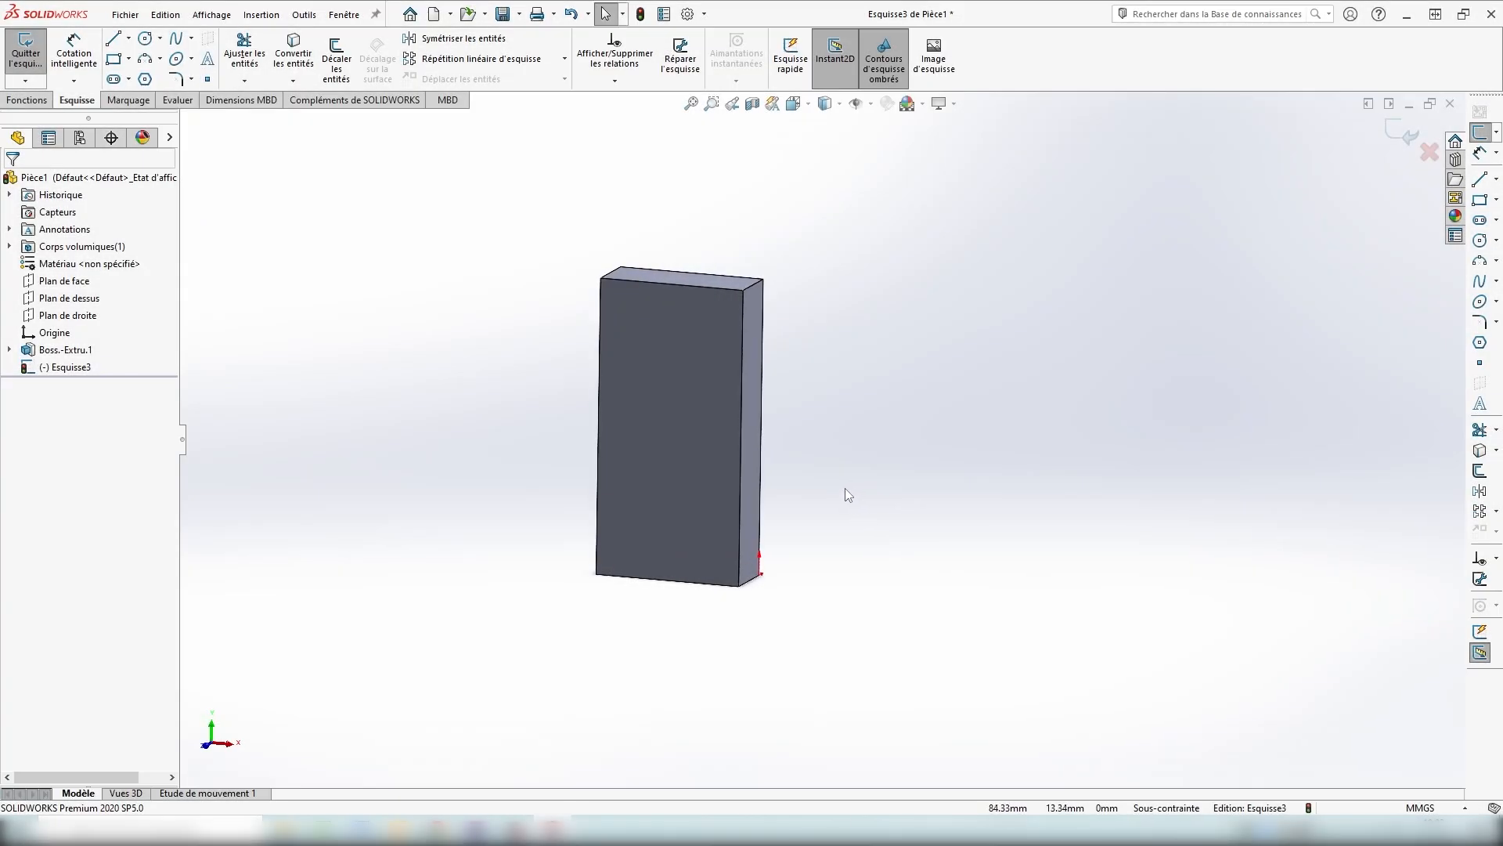
# In the other part's open sketch, draw a corner rectangle 20 mm wide and about 43 mm high on the block's narrow side face, from its lower corner.
pyautogui.click(685, 466)
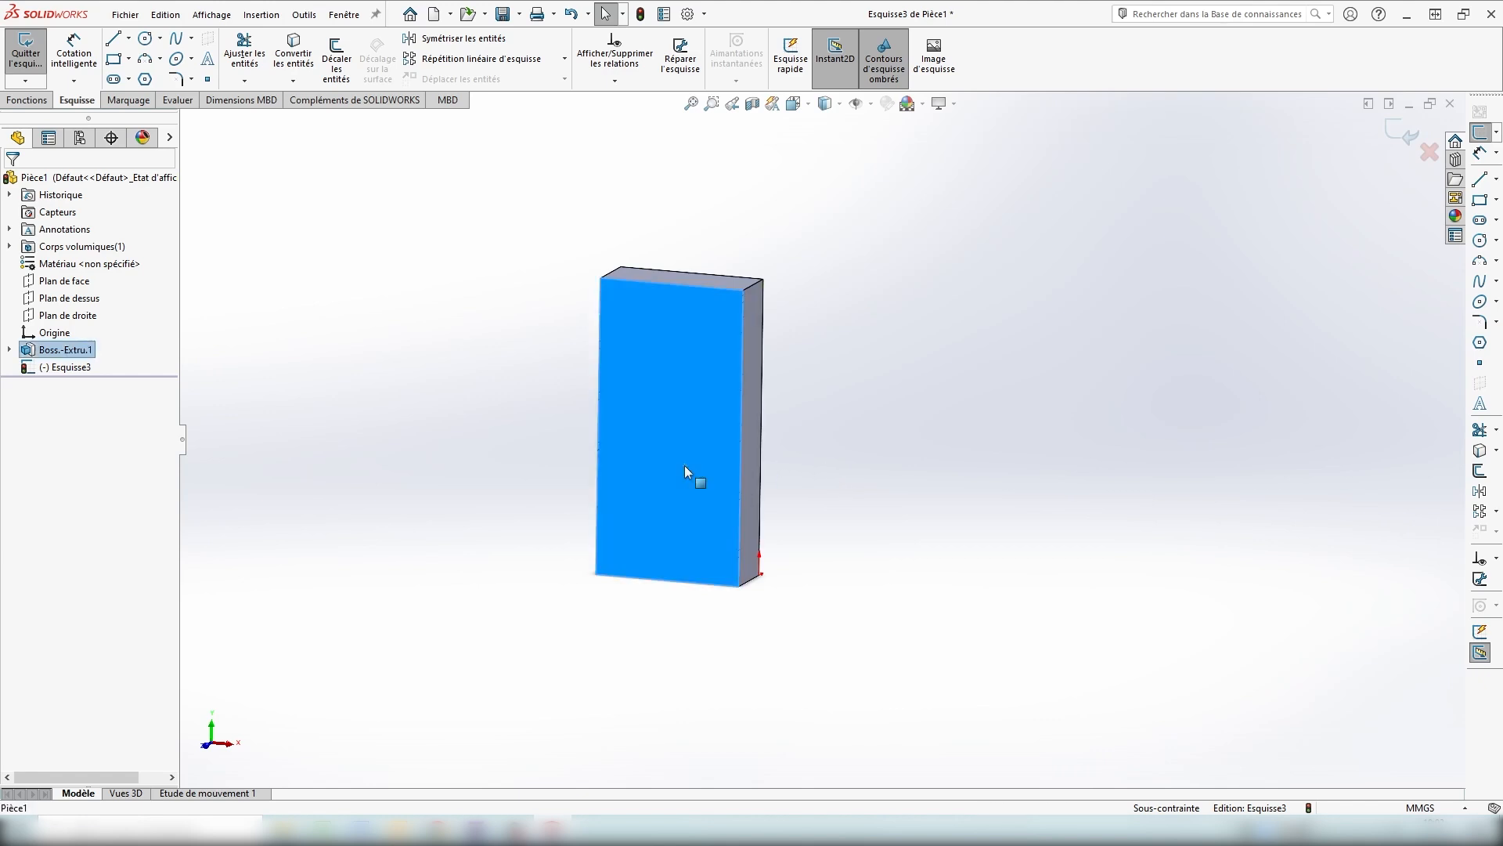
pyautogui.click(750, 470)
pyautogui.moveTo(910, 491); pyautogui.dragTo(866, 471, button='middle')
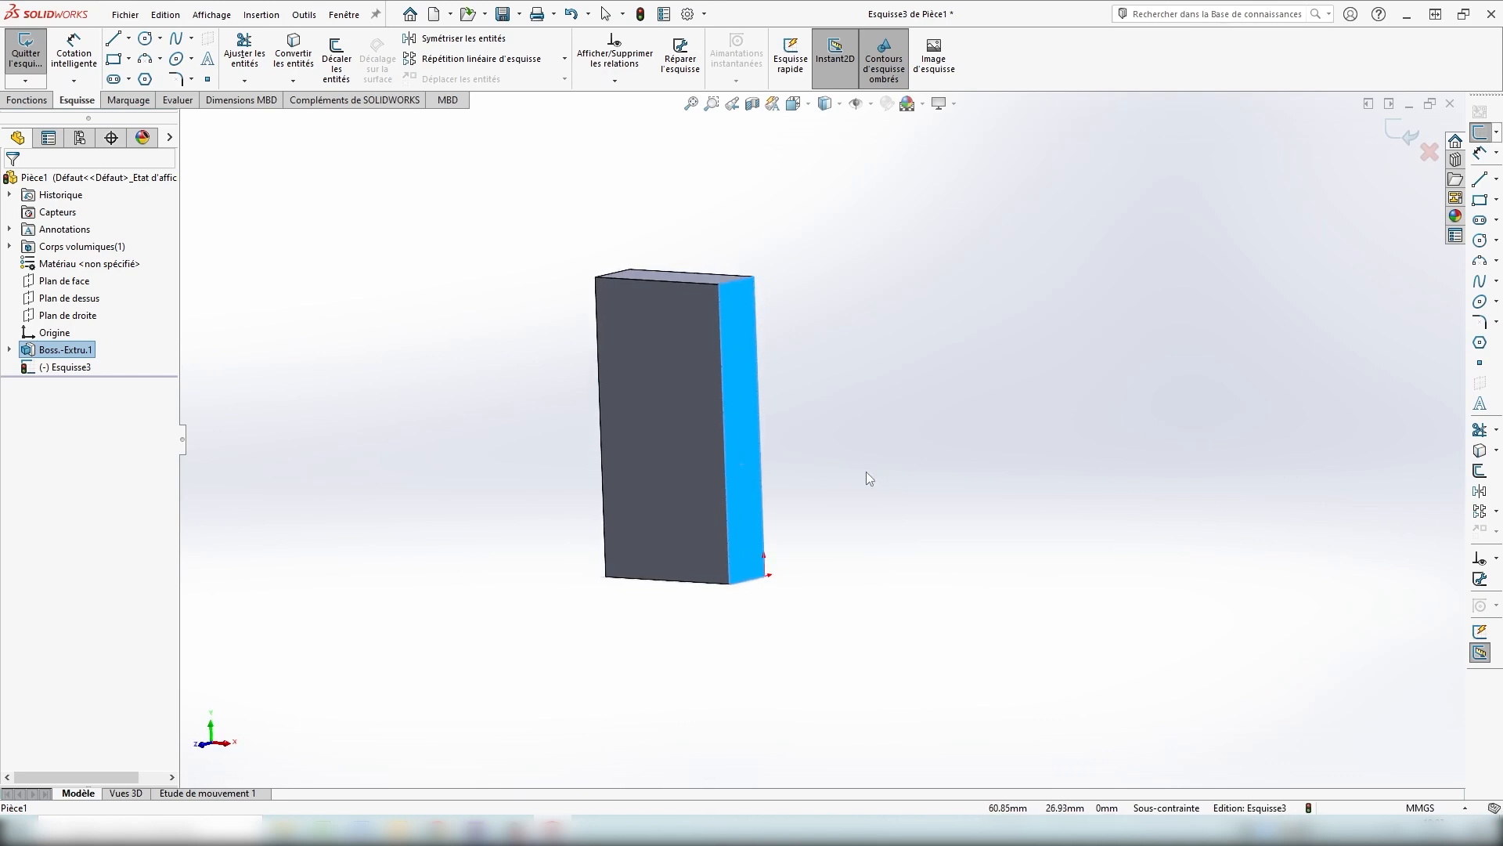
pyautogui.click(115, 63)
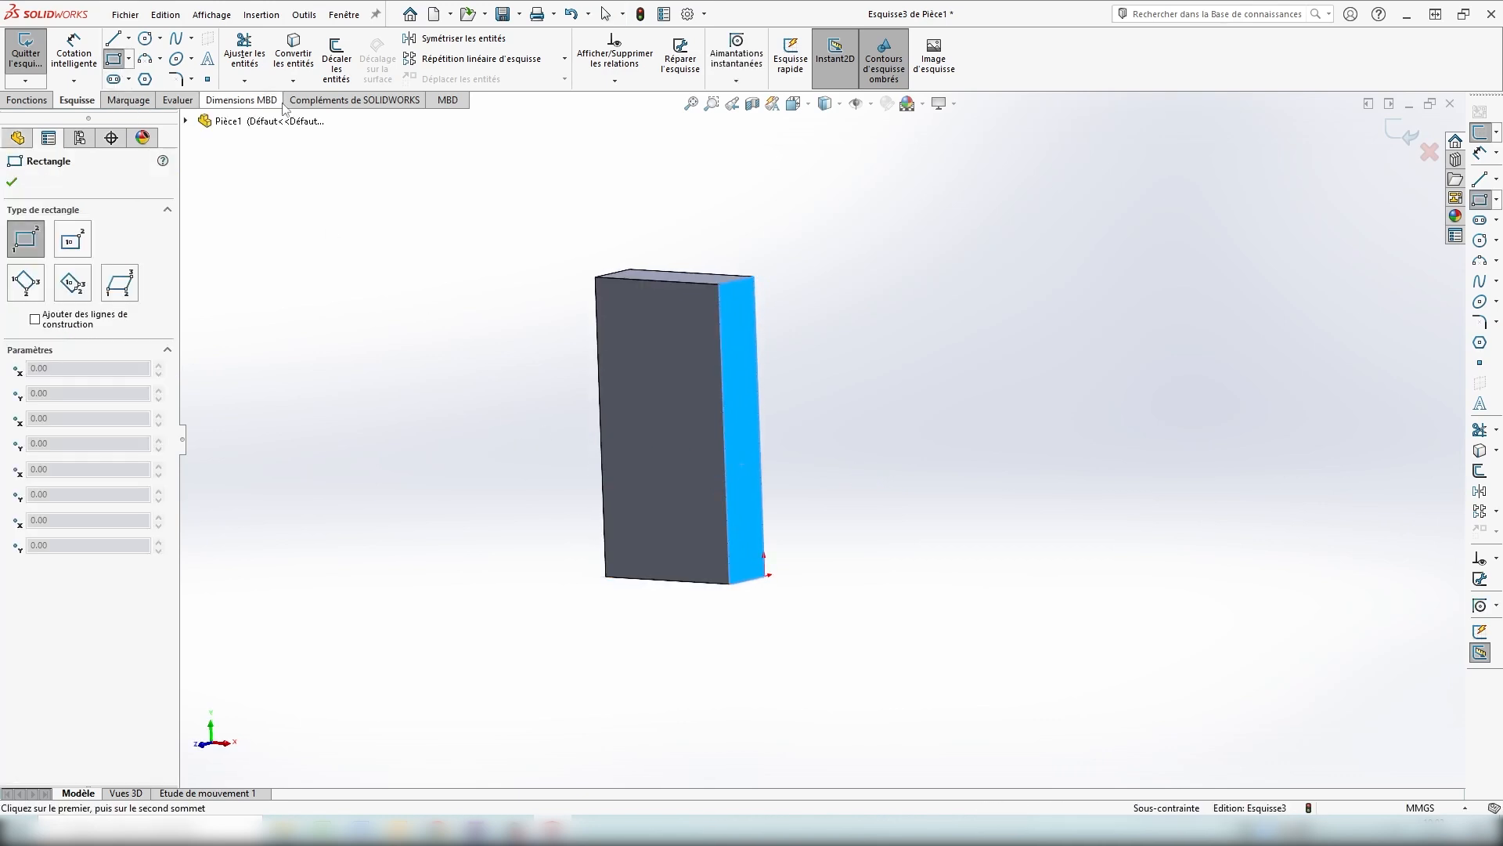
pyautogui.click(730, 583)
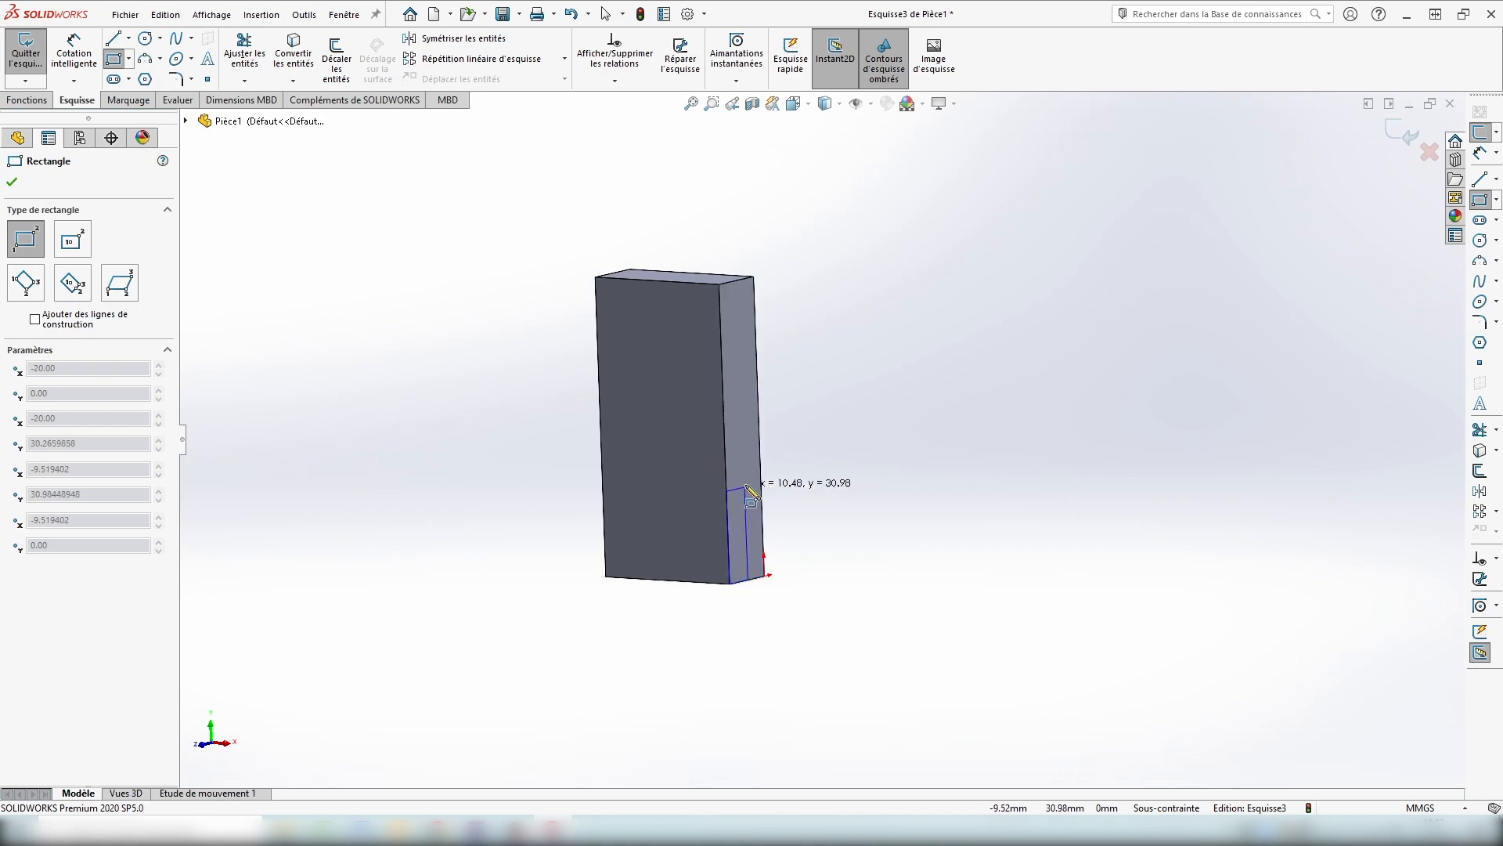
pyautogui.click(760, 448)
# Dimension the left edge of the side-face rectangle and set its height to 50 mm.
pyautogui.click(74, 53)
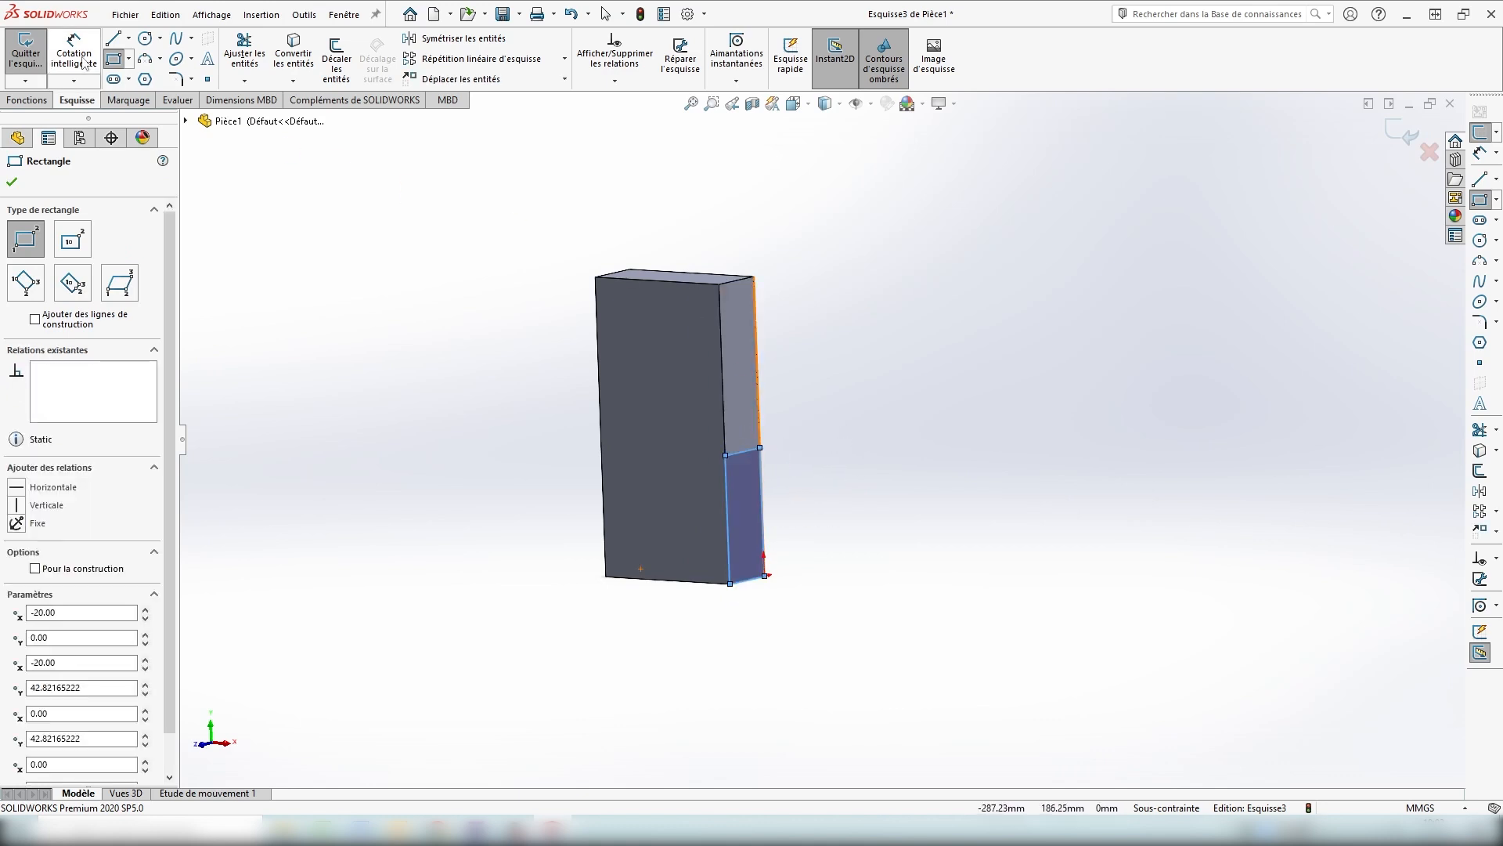
pyautogui.click(724, 518)
pyautogui.click(523, 548)
pyautogui.write('60')
pyautogui.press('Return')
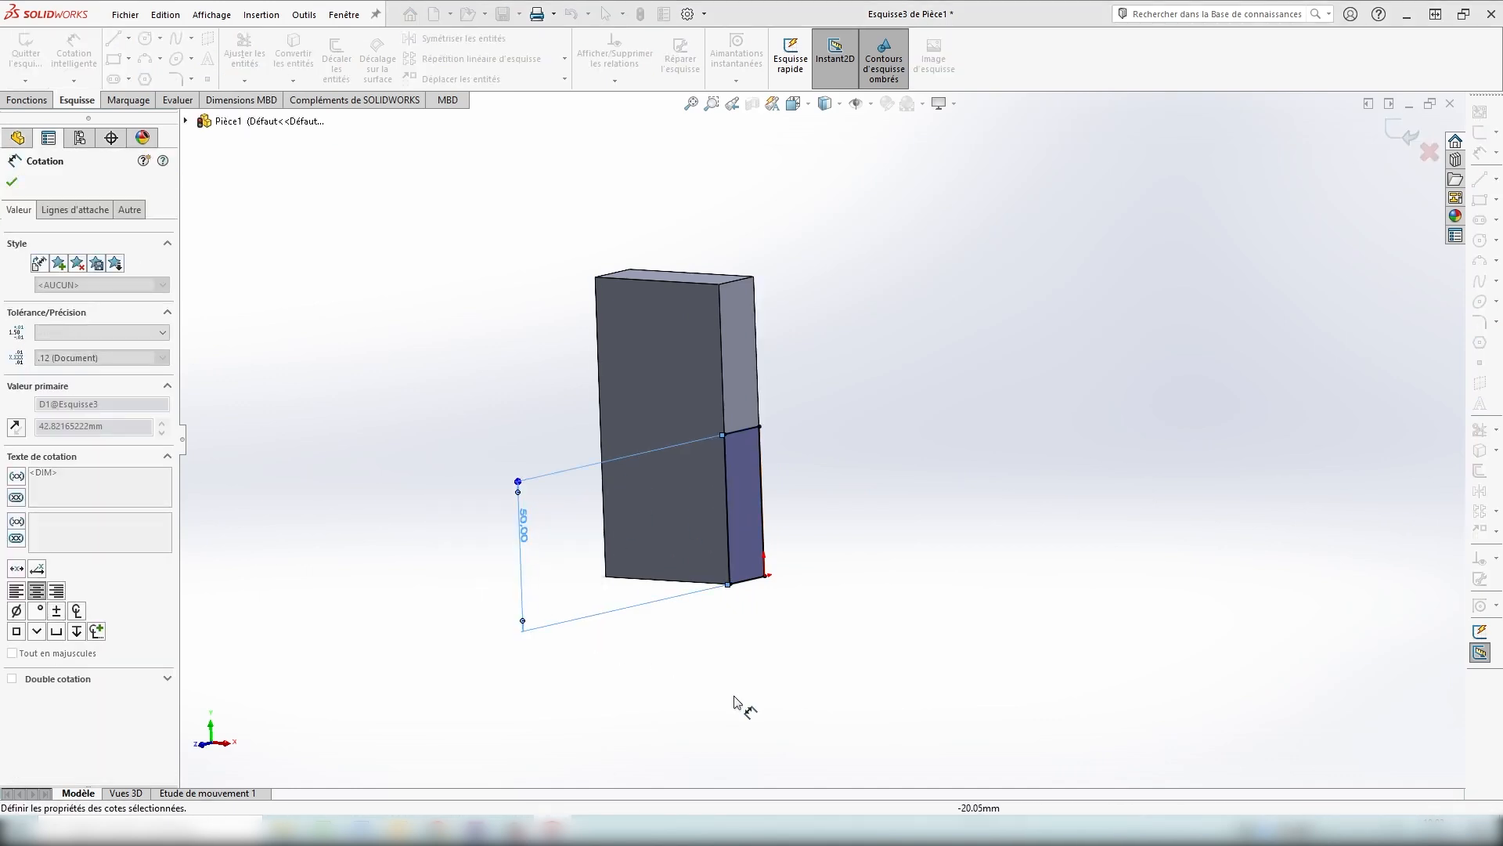
# Extrude the 20 x 50 mm side-face rectangle 50 mm outward, merged with the block to form the L shape.
pyautogui.moveTo(813, 658); pyautogui.dragTo(708, 638, button='middle')
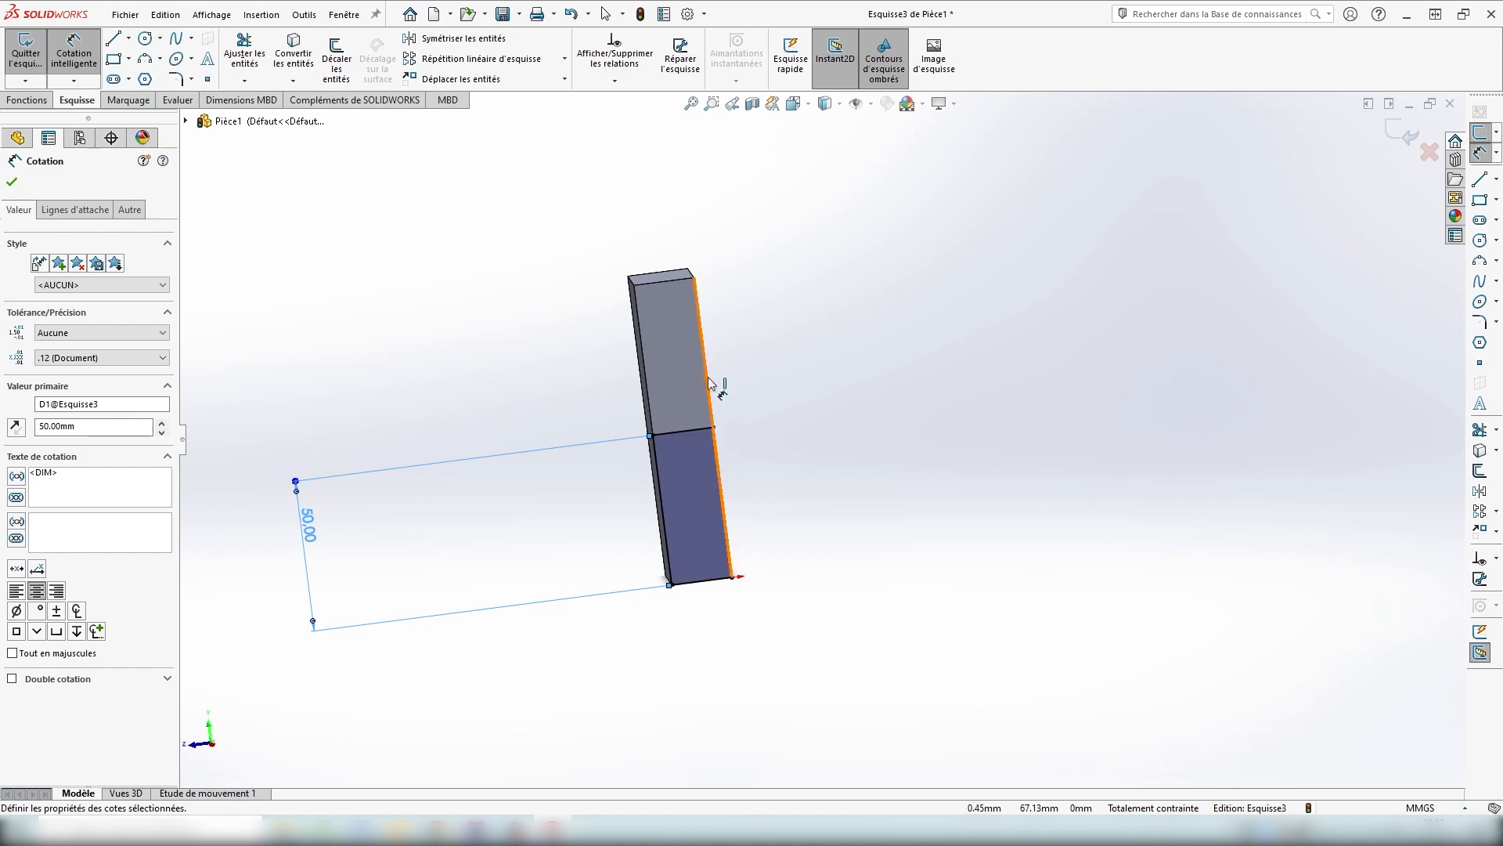
pyautogui.press('Escape')
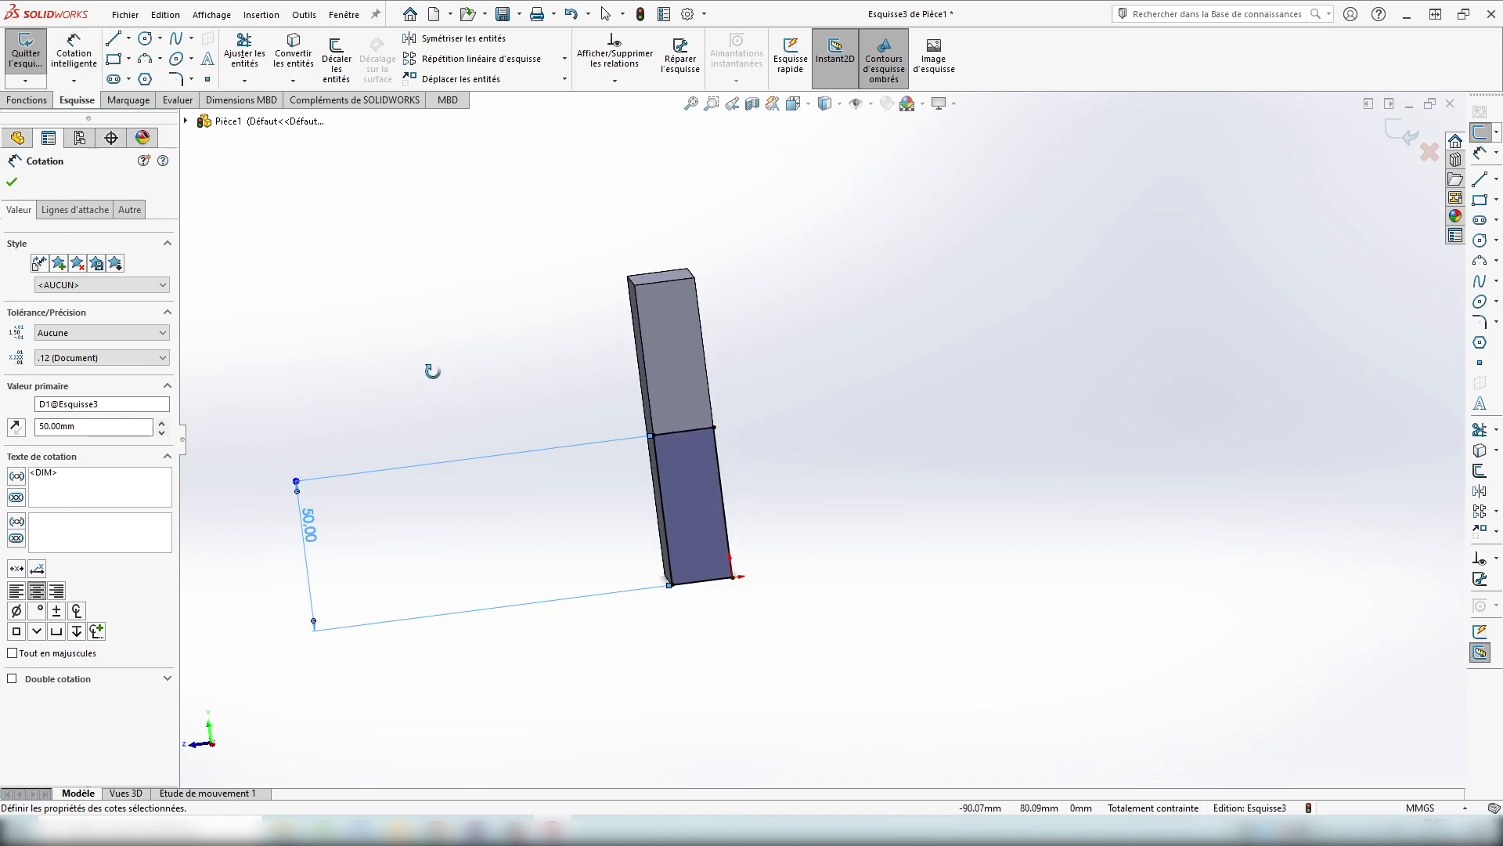
pyautogui.moveTo(433, 382); pyautogui.dragTo(510, 375, button='middle')
pyautogui.click(27, 101)
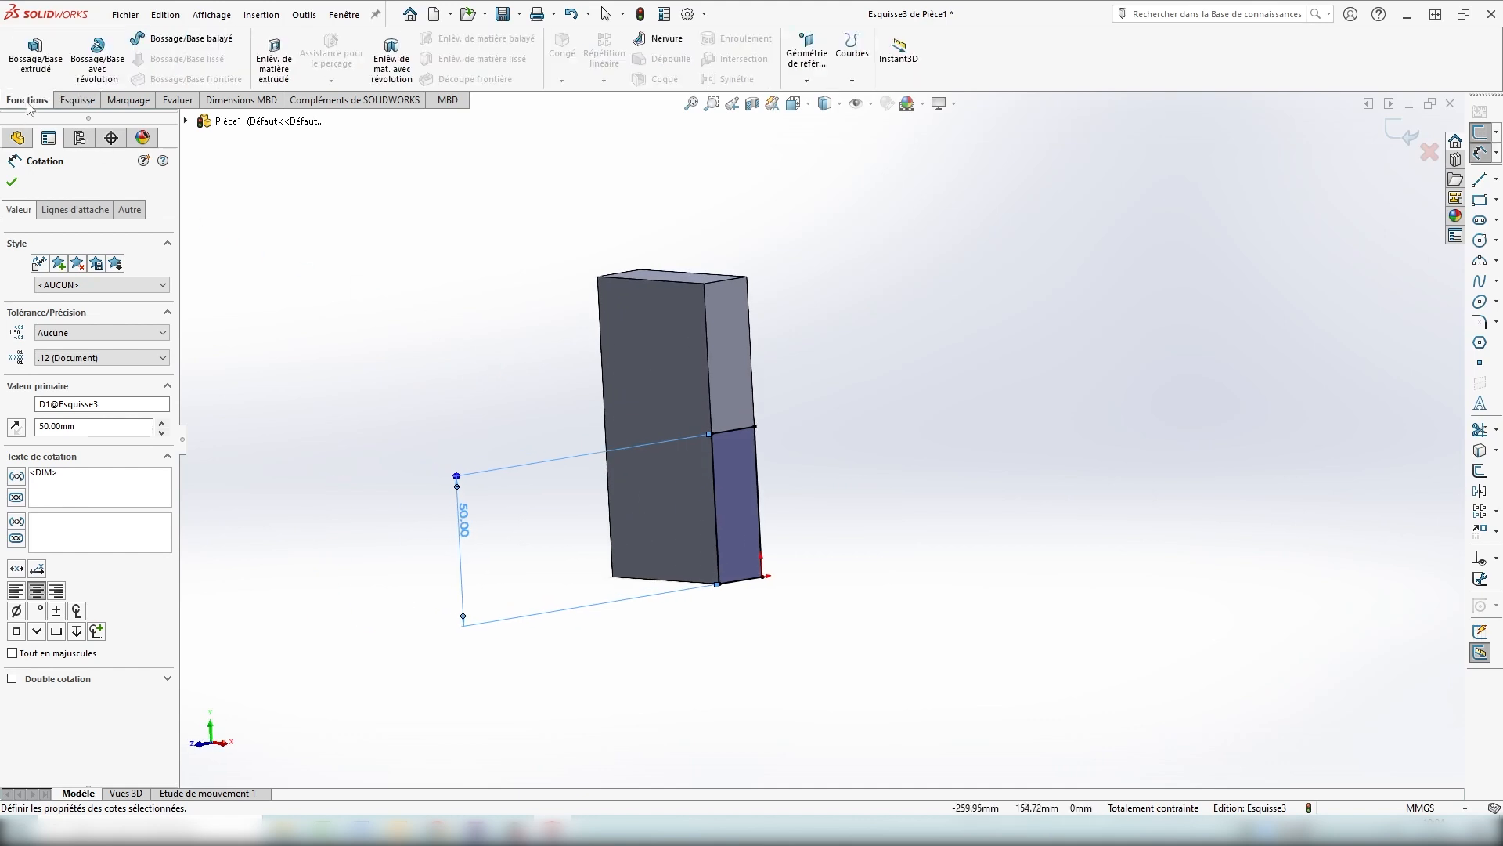
pyautogui.click(35, 68)
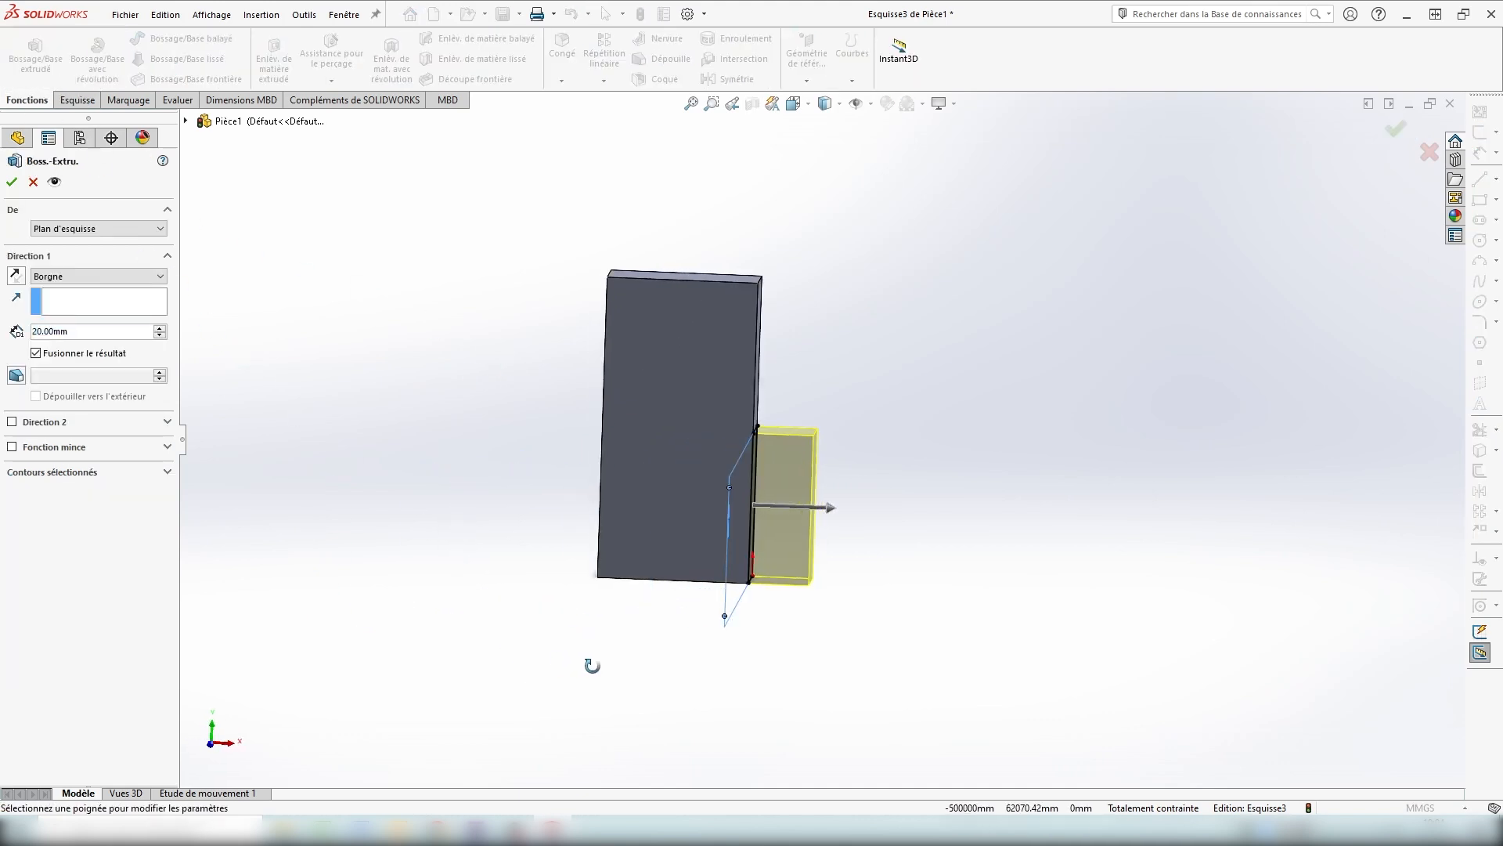
pyautogui.moveTo(814, 507); pyautogui.dragTo(865, 516)
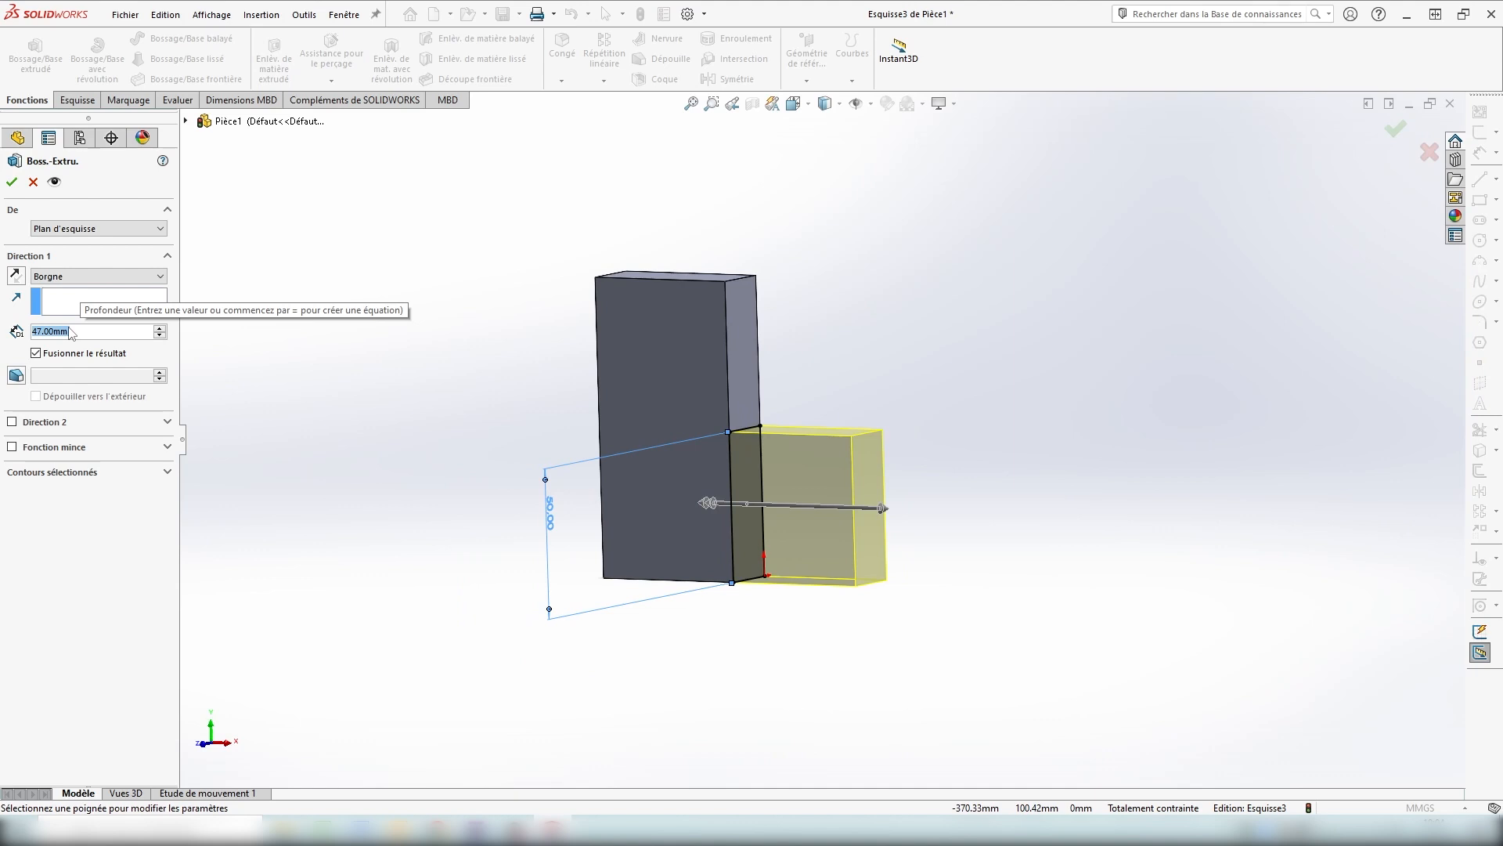
pyautogui.write('50')
pyautogui.press('Return')
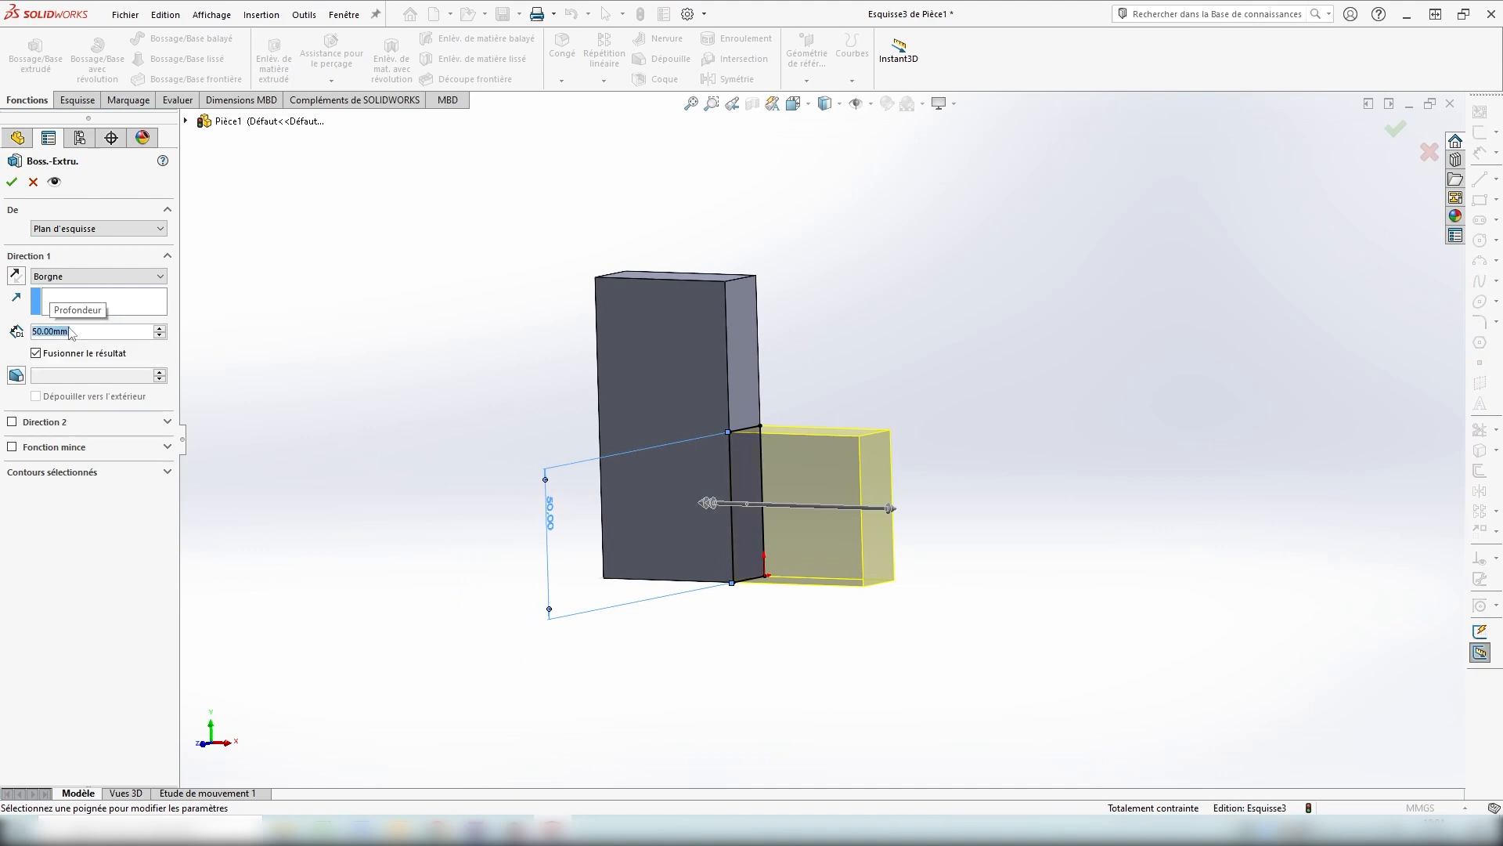
pyautogui.click(1398, 133)
pyautogui.moveTo(1225, 189); pyautogui.dragTo(1005, 519, button='middle')
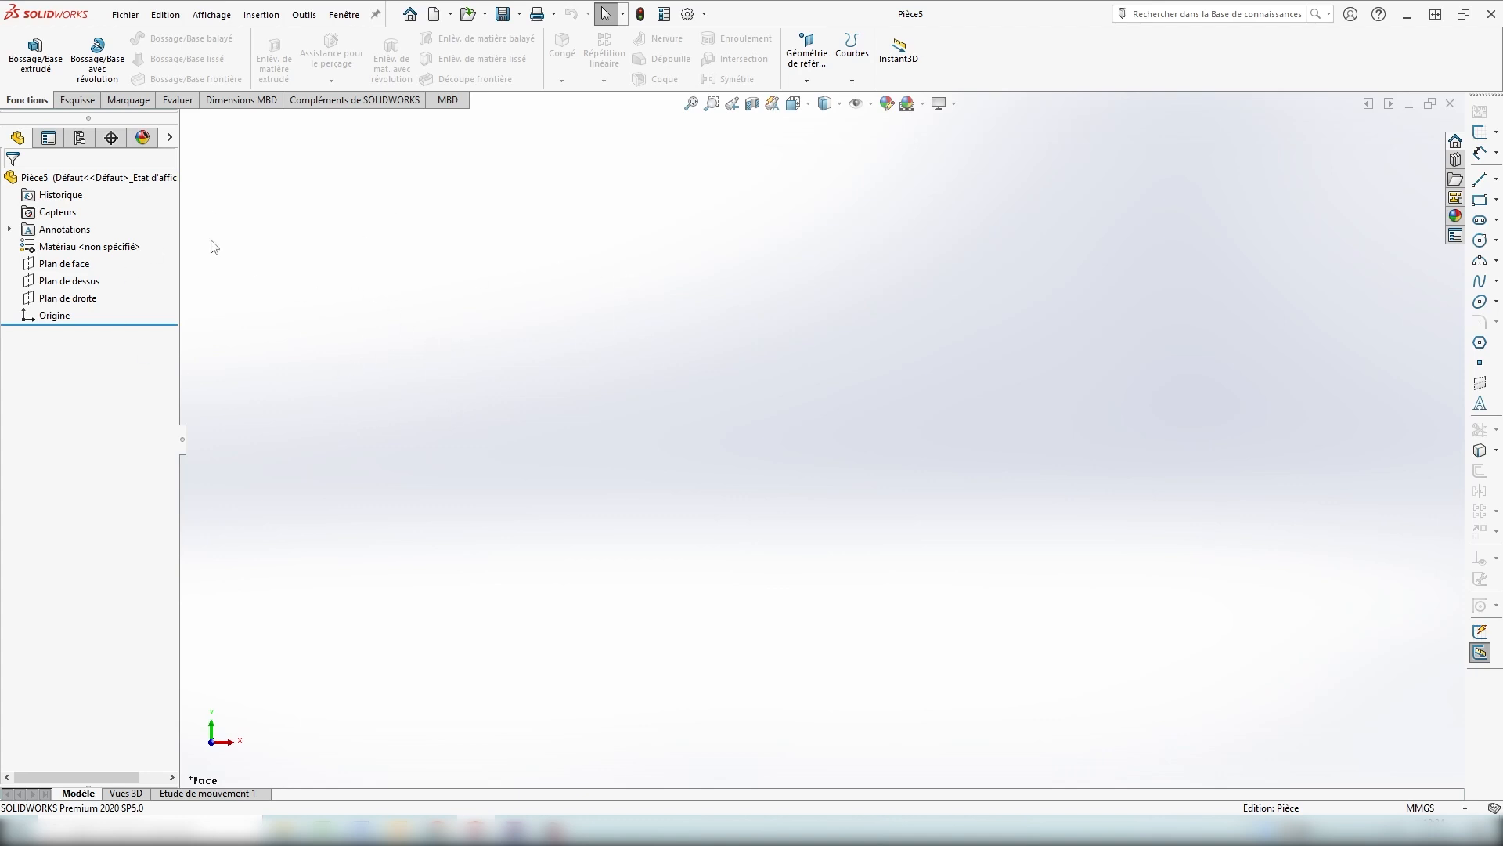
# In the new empty part, sketch a corner rectangle about 106 x 103 mm on the front plane, starting at the origin.
pyautogui.click(77, 100)
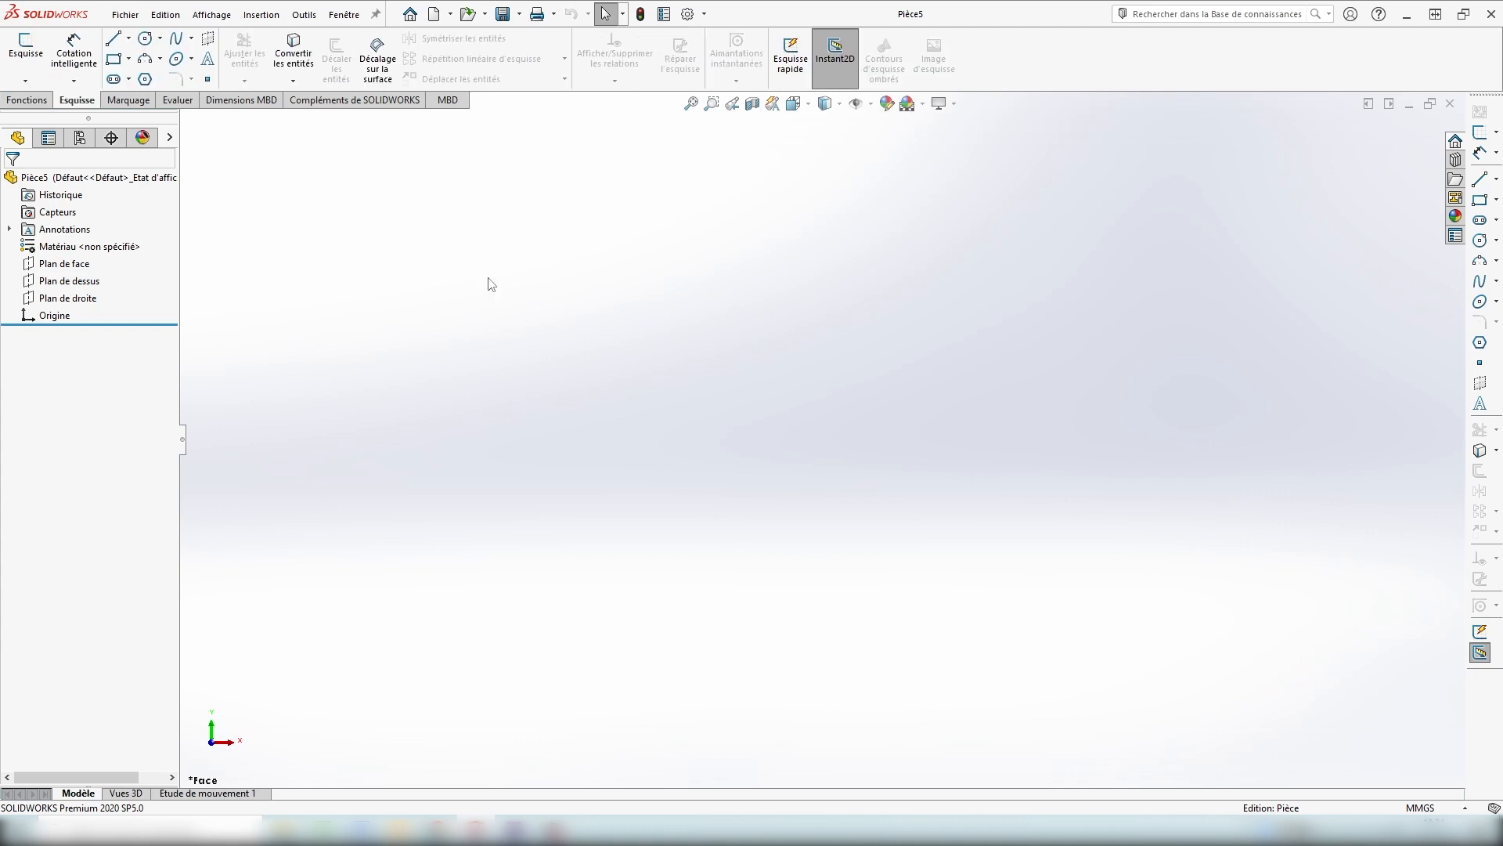
pyautogui.click(114, 59)
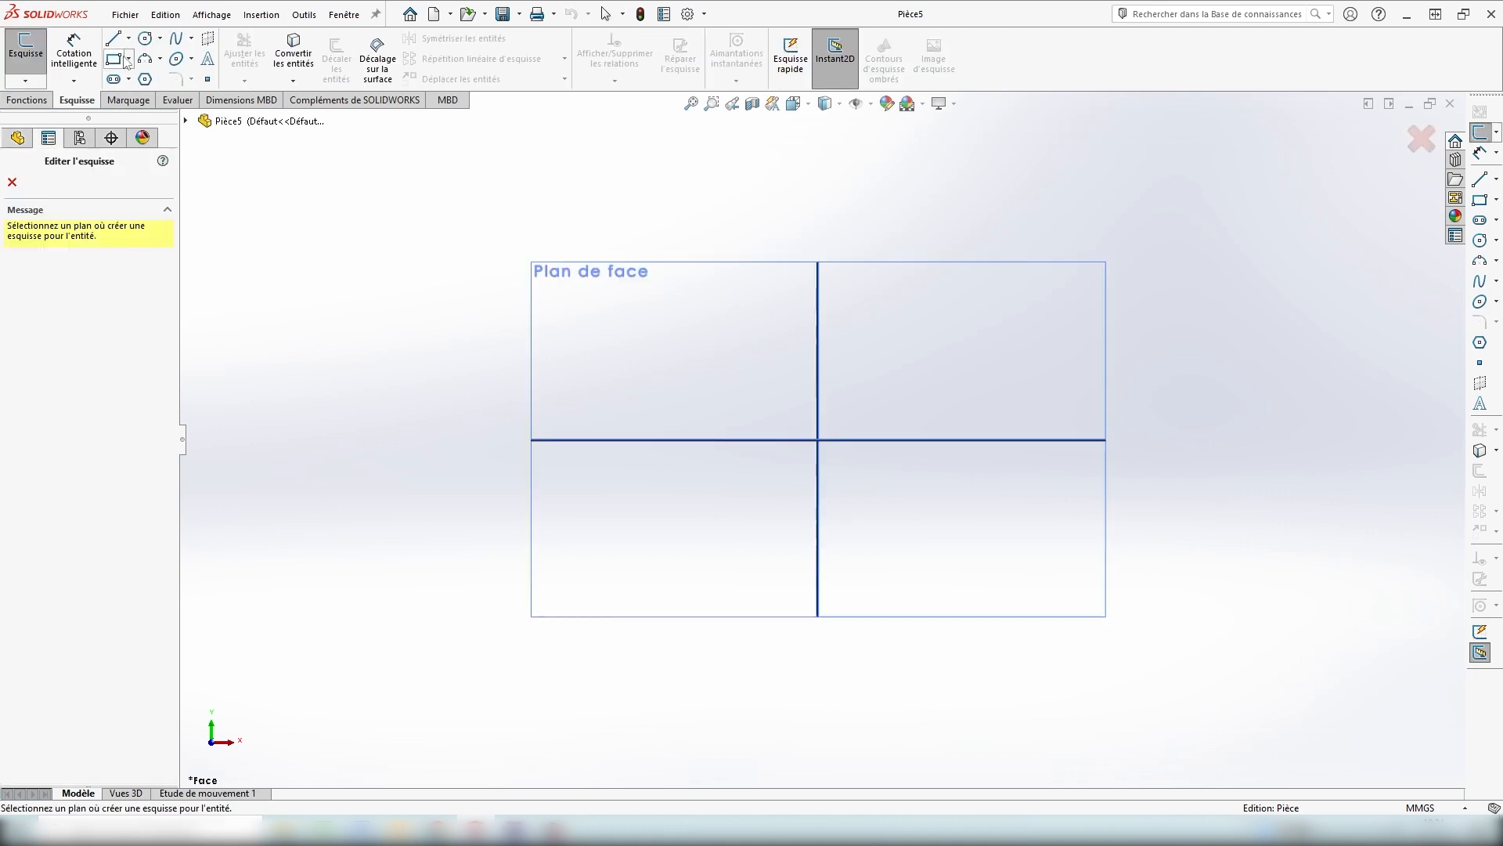
pyautogui.click(618, 274)
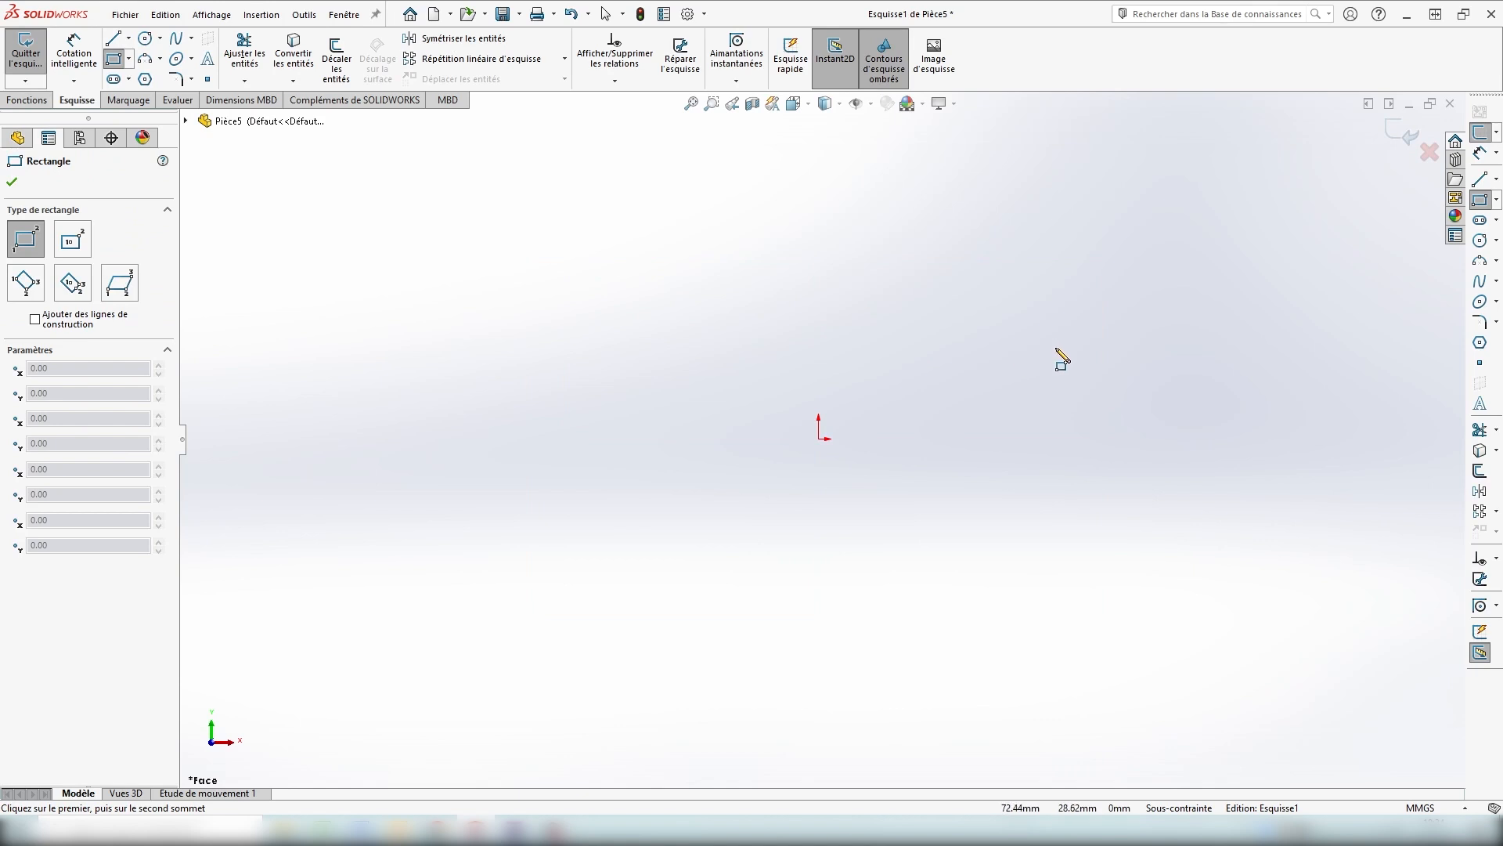
pyautogui.moveTo(698, 468)
pyautogui.mouseDown()
pyautogui.moveTo(738, 269)
pyautogui.moveTo(1043, 133)
pyautogui.mouseUp()
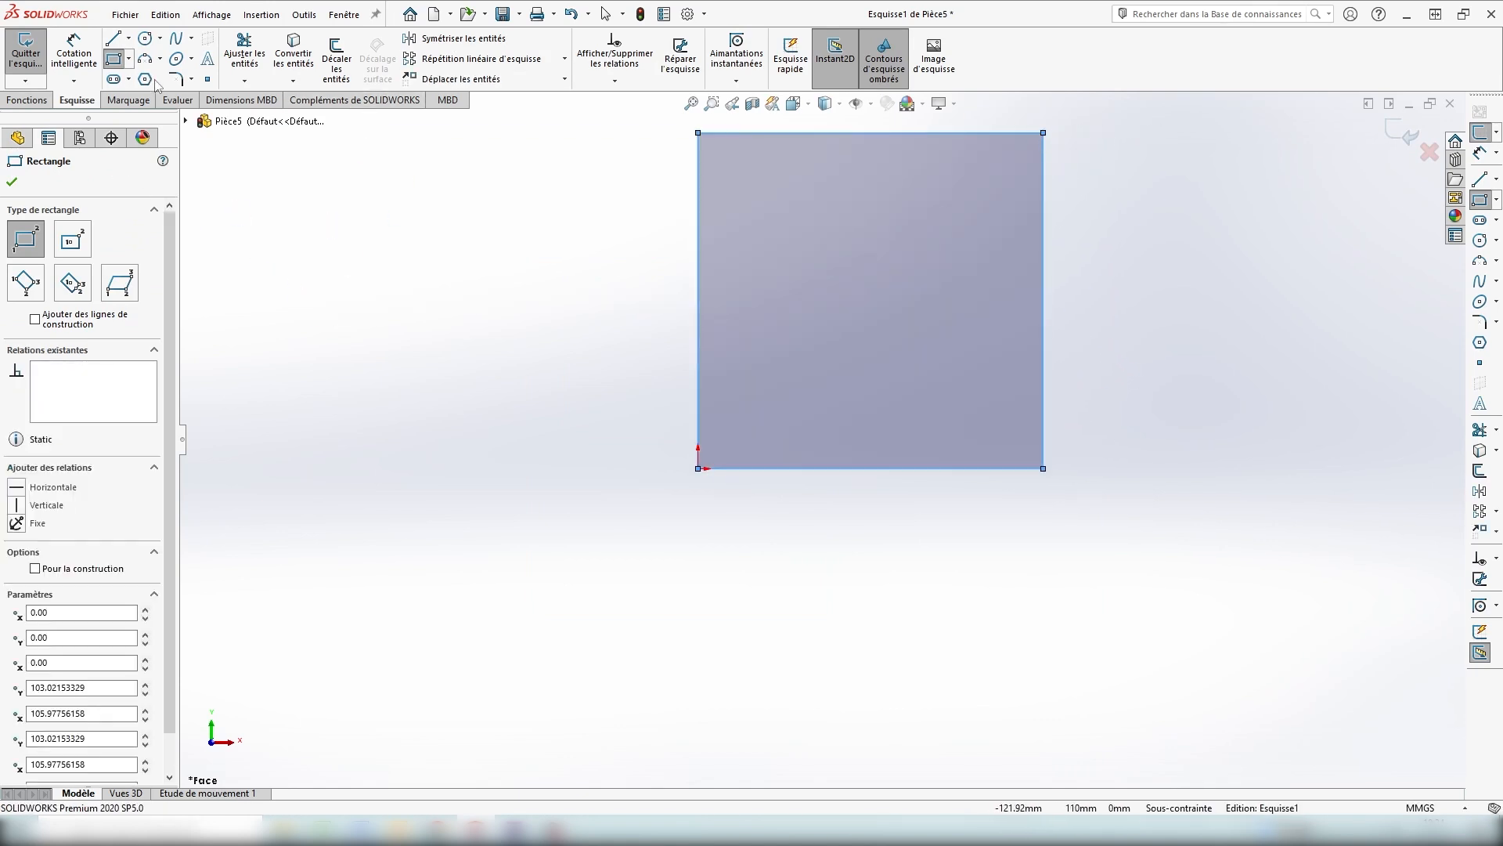
# Draw a vertical and a horizontal line marking off an upper-right corner area about 59 mm wide and 49 mm high inside the rectangle.
pyautogui.click(115, 39)
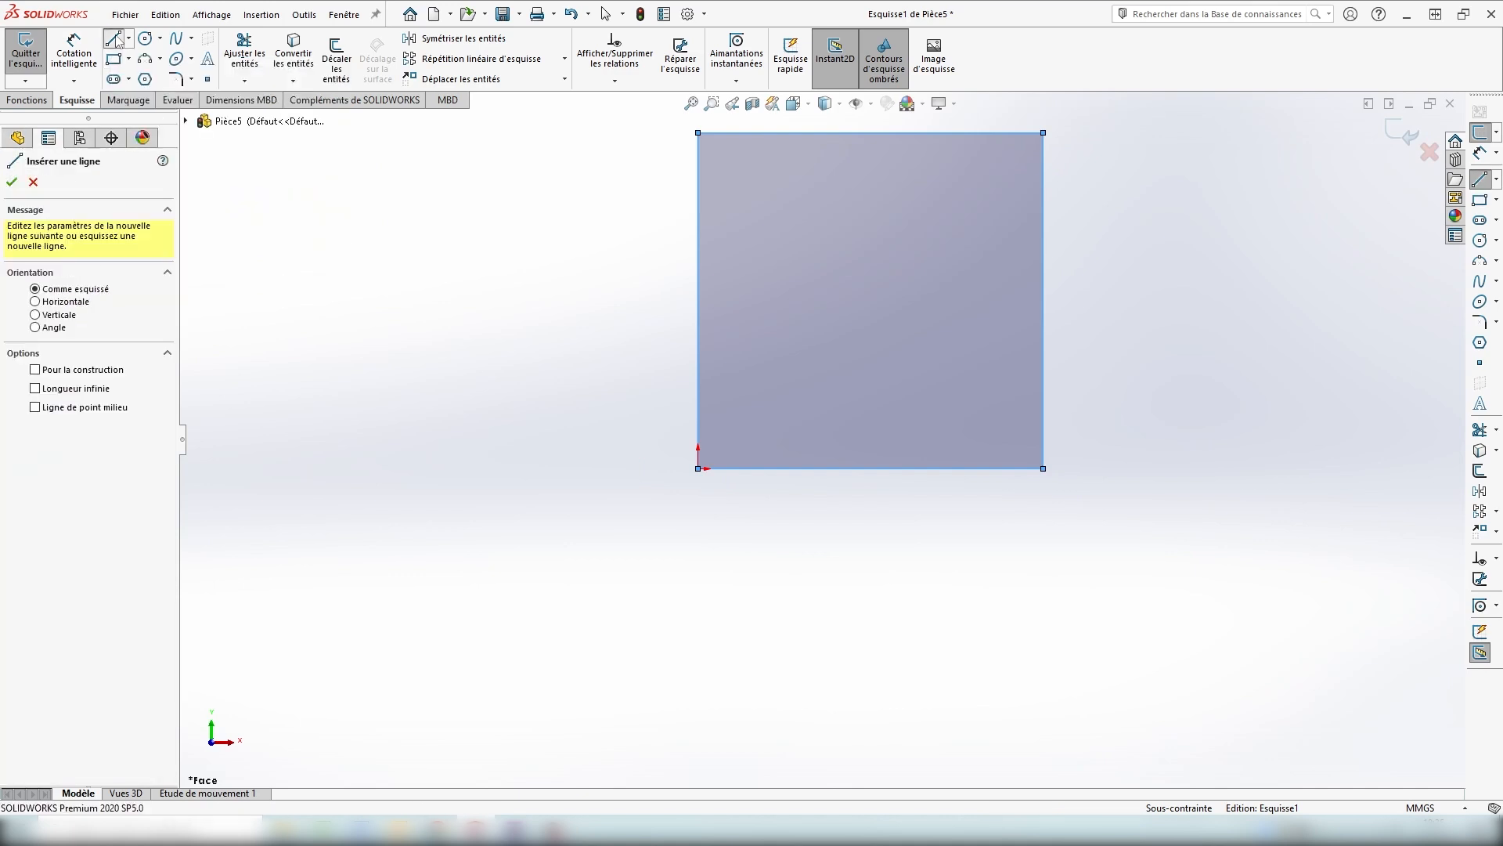
pyautogui.click(851, 134)
pyautogui.click(851, 294)
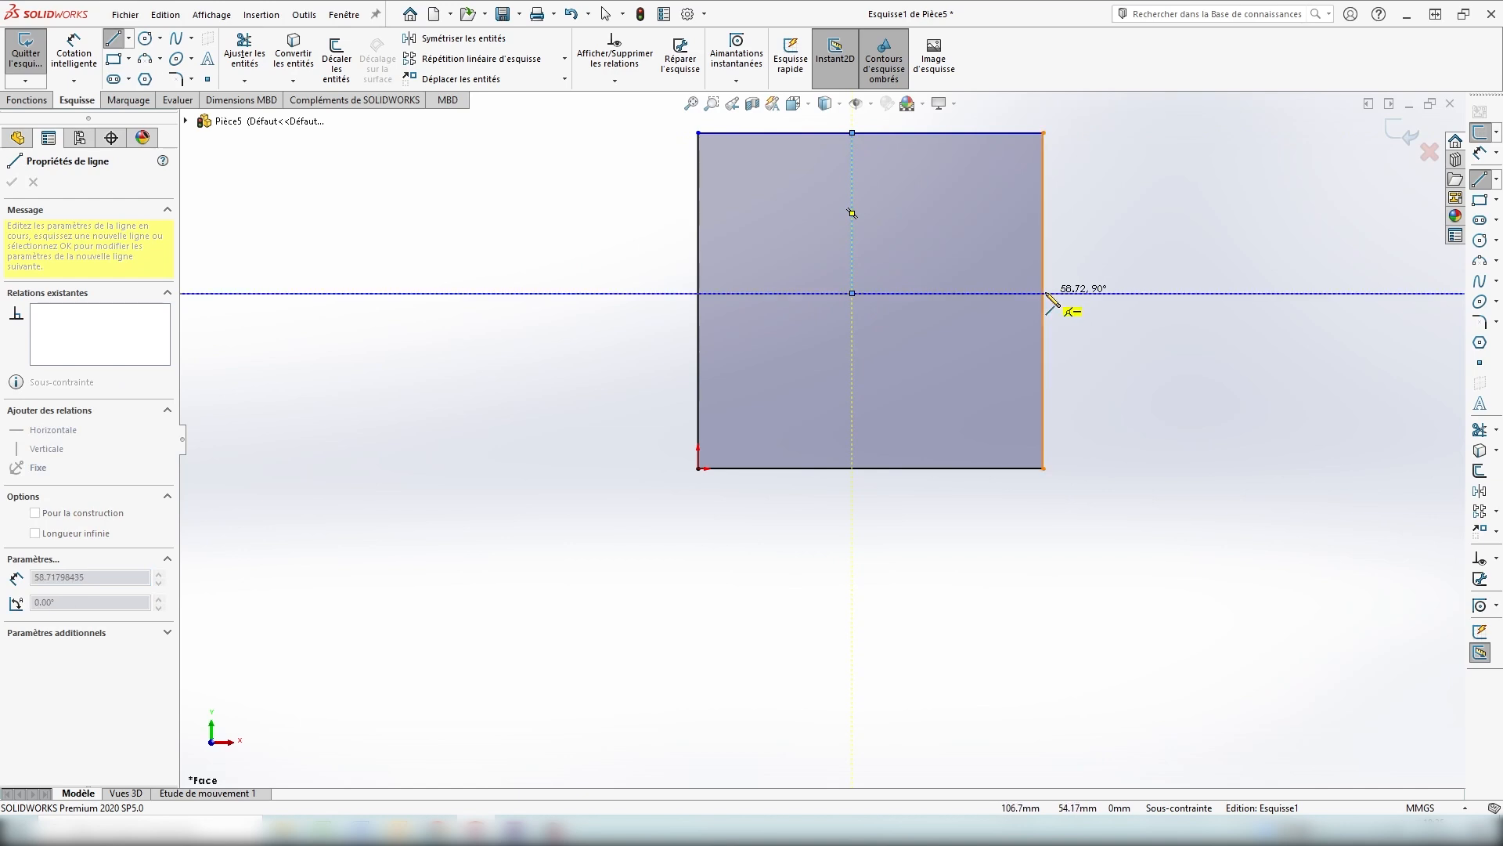
pyautogui.click(1043, 294)
pyautogui.press('Escape')
# Trim away the rectangle's outer segments around the marked corner, leaving an L-shaped profile.
pyautogui.click(244, 81)
pyautogui.click(290, 99)
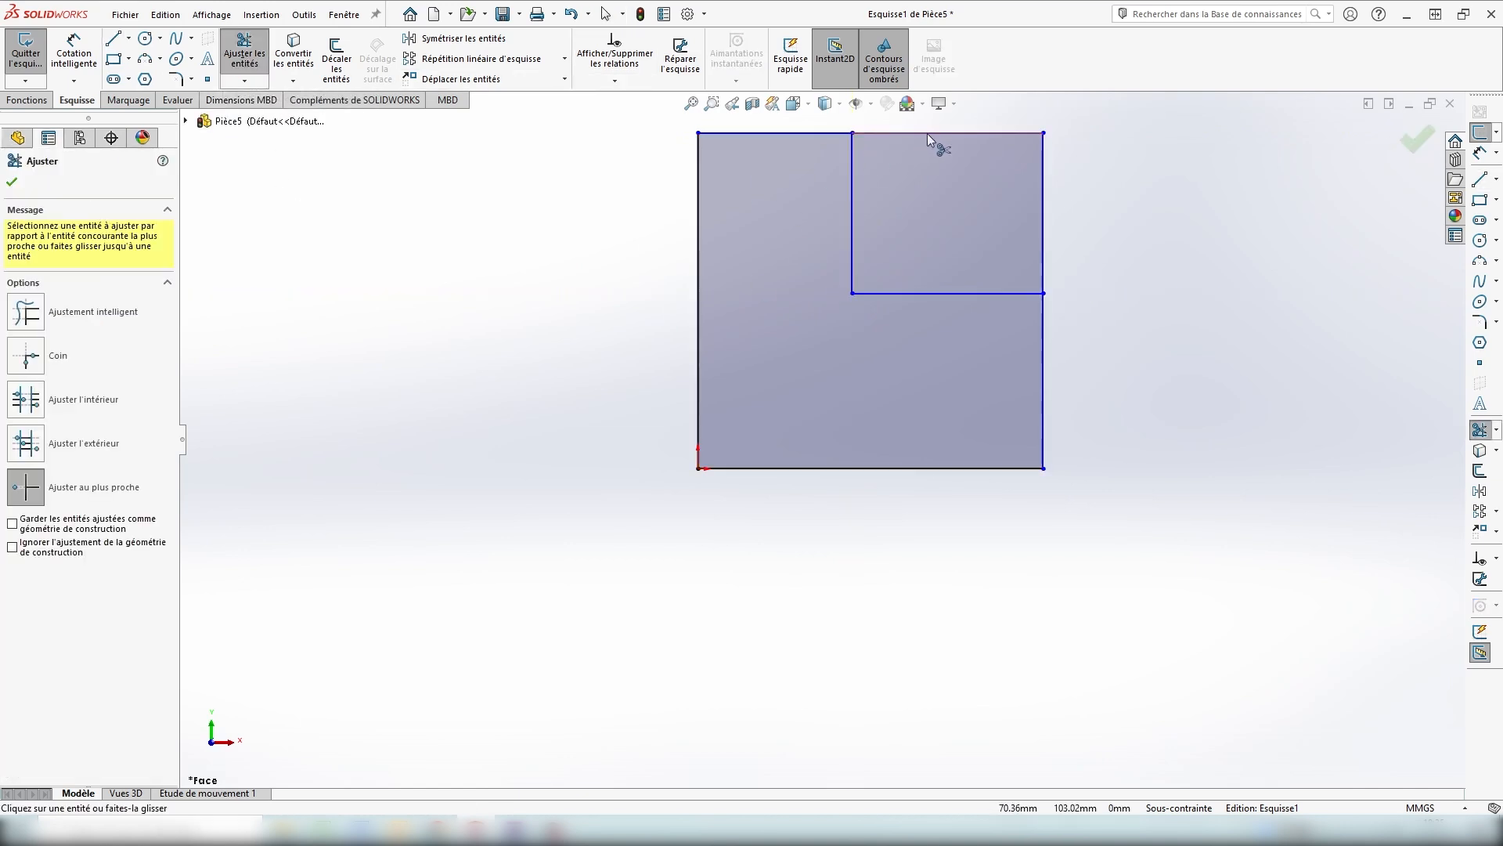
pyautogui.click(928, 133)
pyautogui.click(1043, 219)
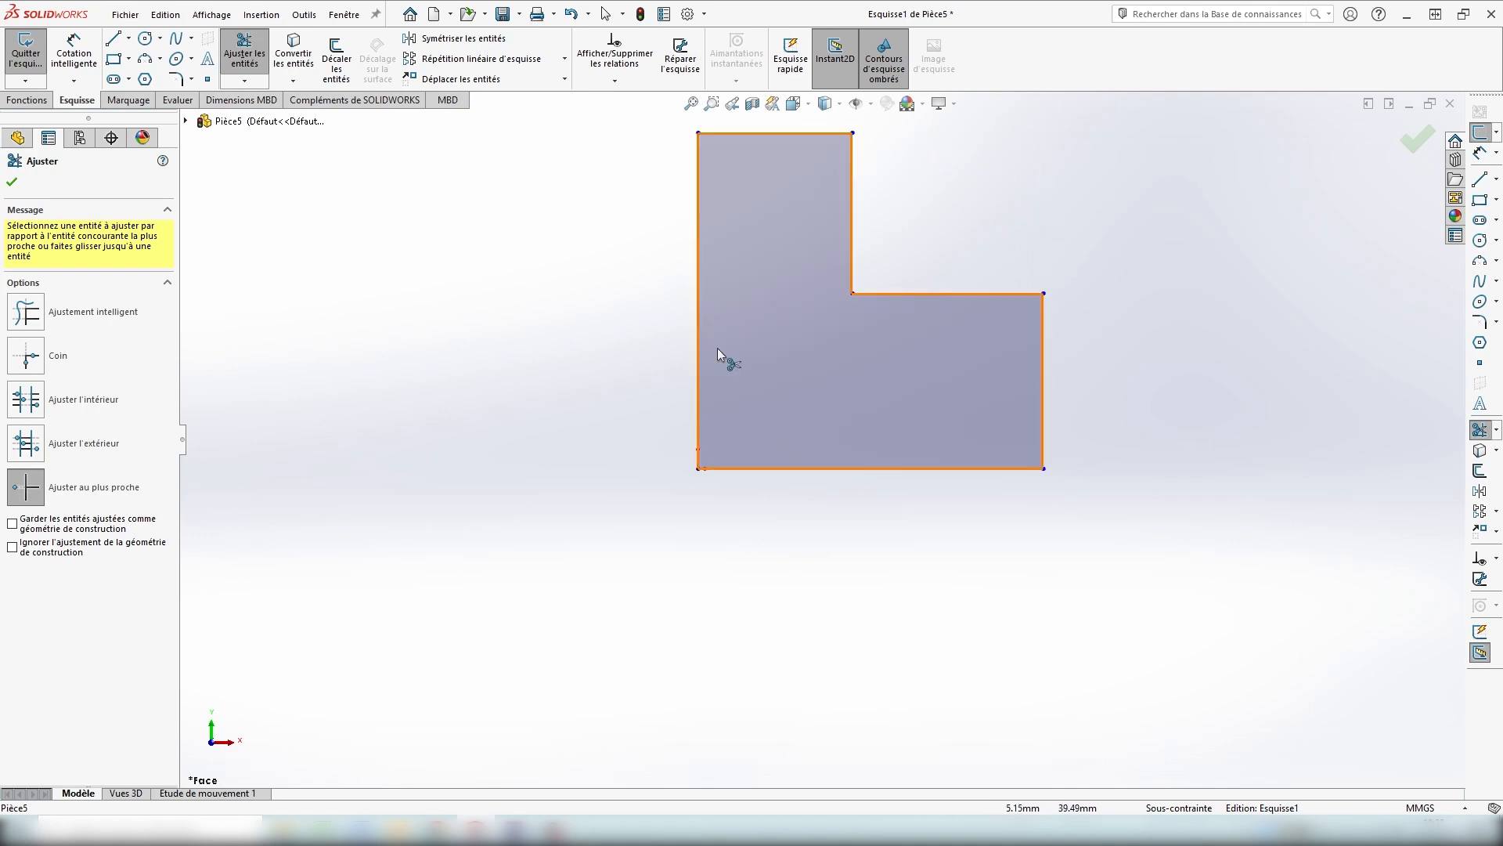
# Dimension the L profile's top edge and its inner vertical edge, setting both to 50 mm.
pyautogui.scroll(-1, 1068, 239)
pyautogui.scroll(3, 1068, 239)
pyautogui.scroll(-1, 1049, 257)
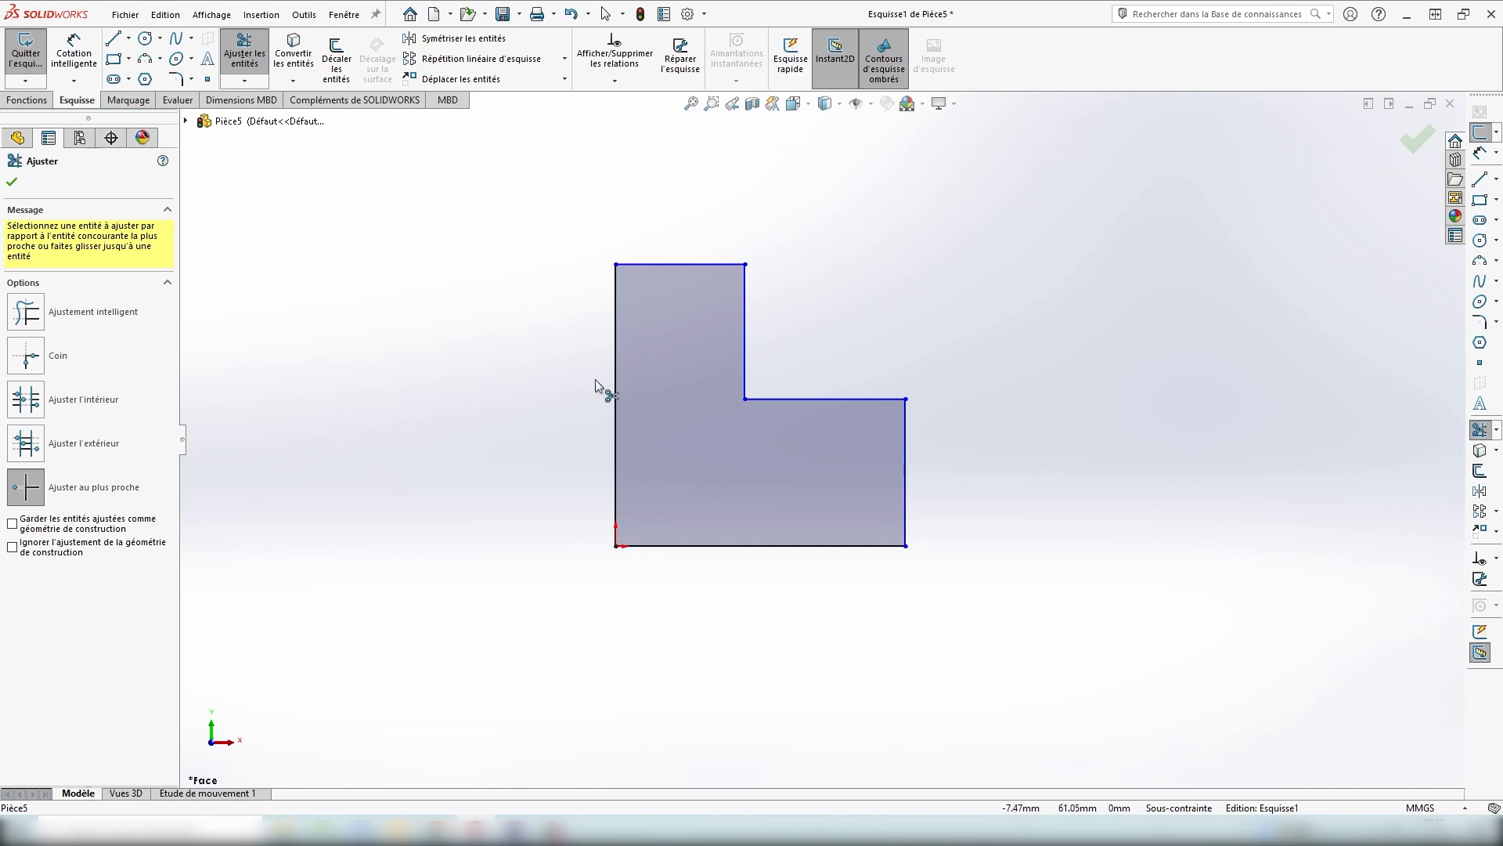
pyautogui.click(74, 52)
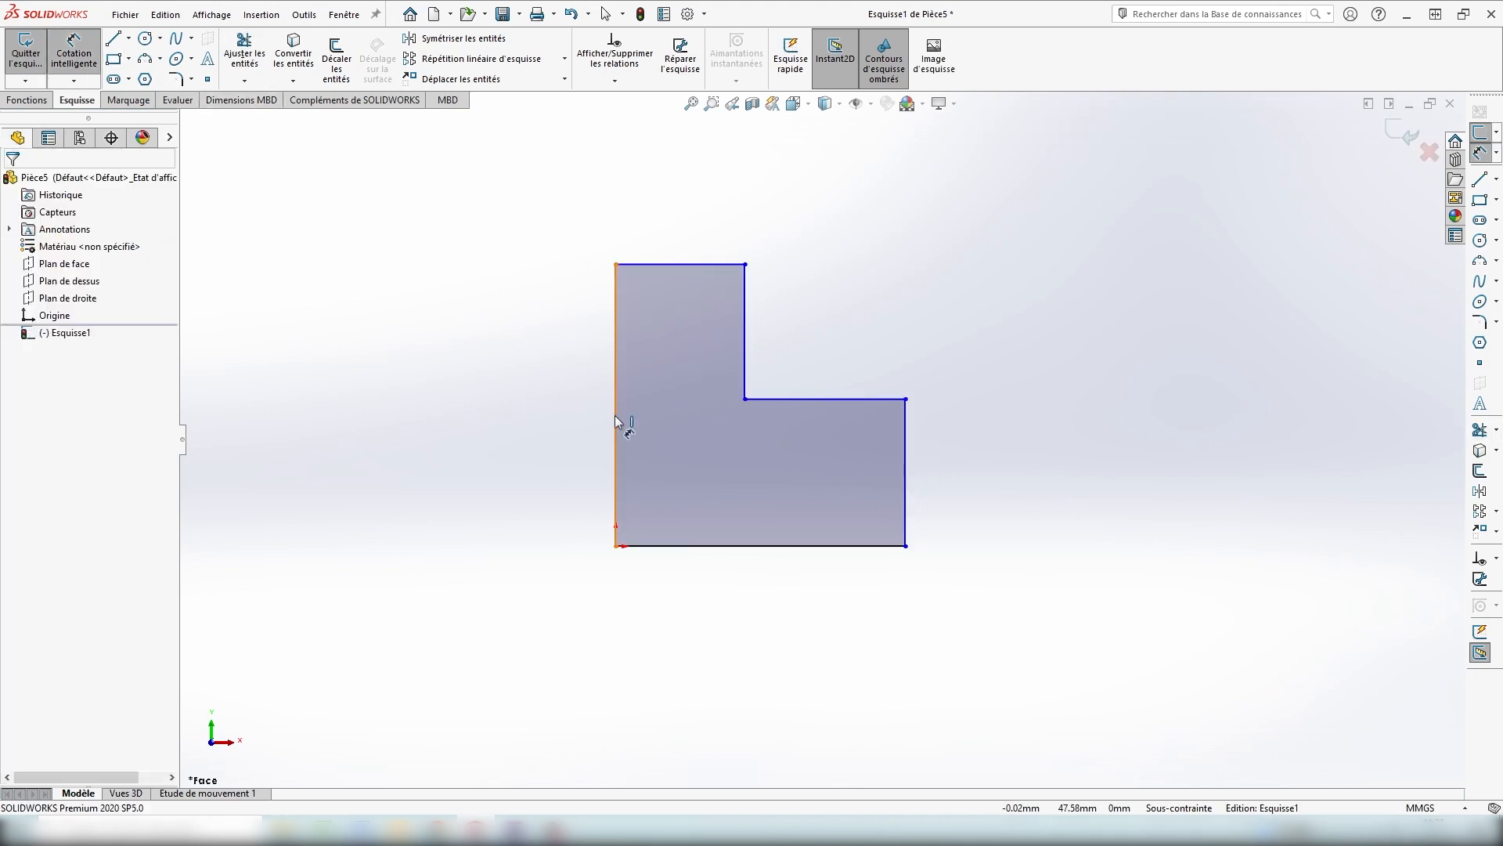
pyautogui.click(680, 265)
pyautogui.click(689, 235)
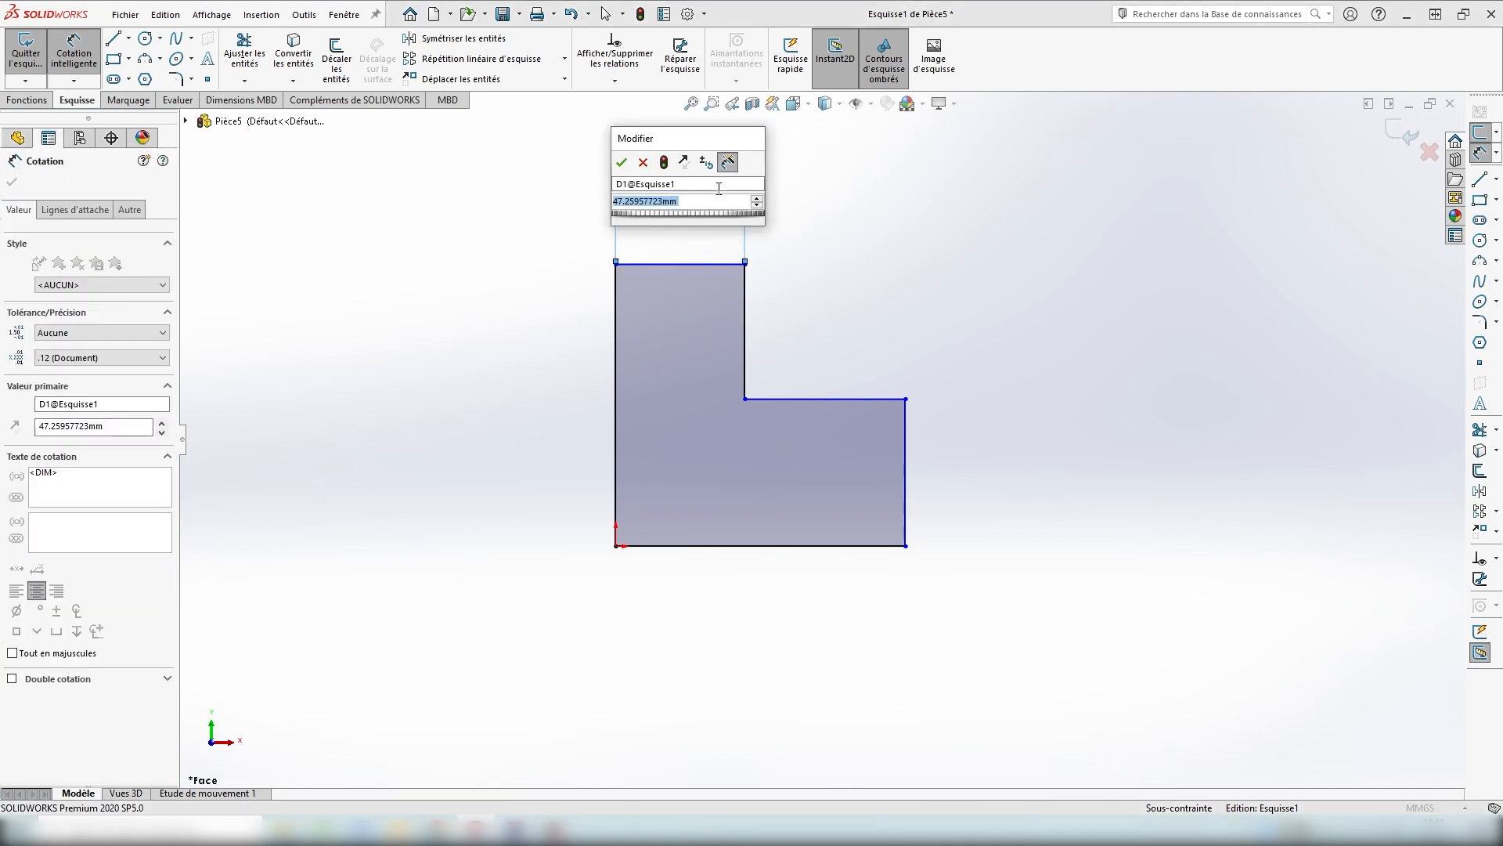
pyautogui.write('50')
pyautogui.press('Return')
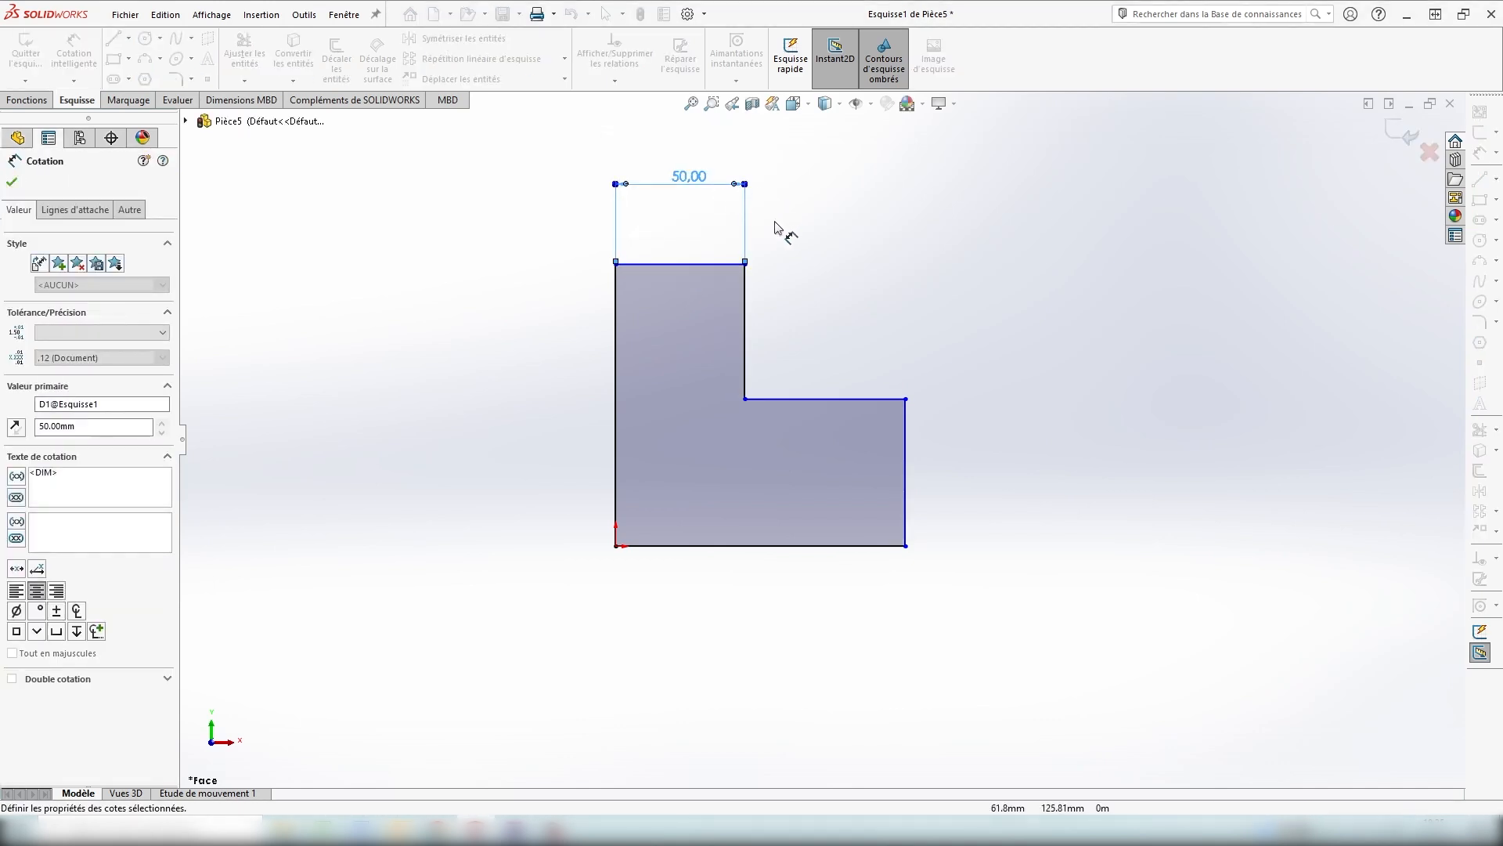
pyautogui.click(745, 328)
pyautogui.click(859, 335)
pyautogui.press('Return')
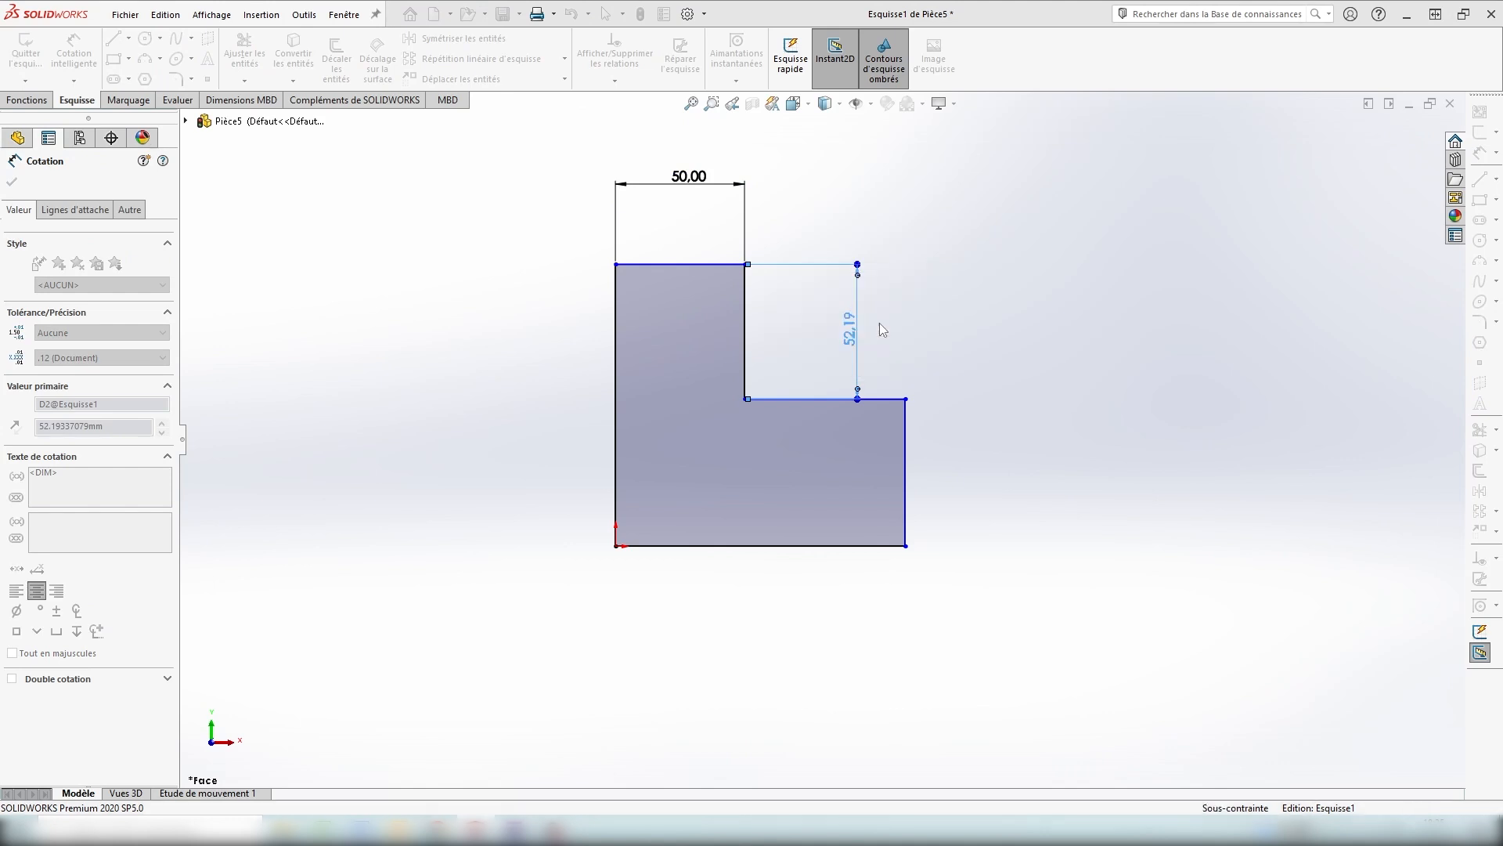
# Dimension the L profile's full left edge and bottom edge, setting overall height and width to 100 mm each.
pyautogui.click(616, 396)
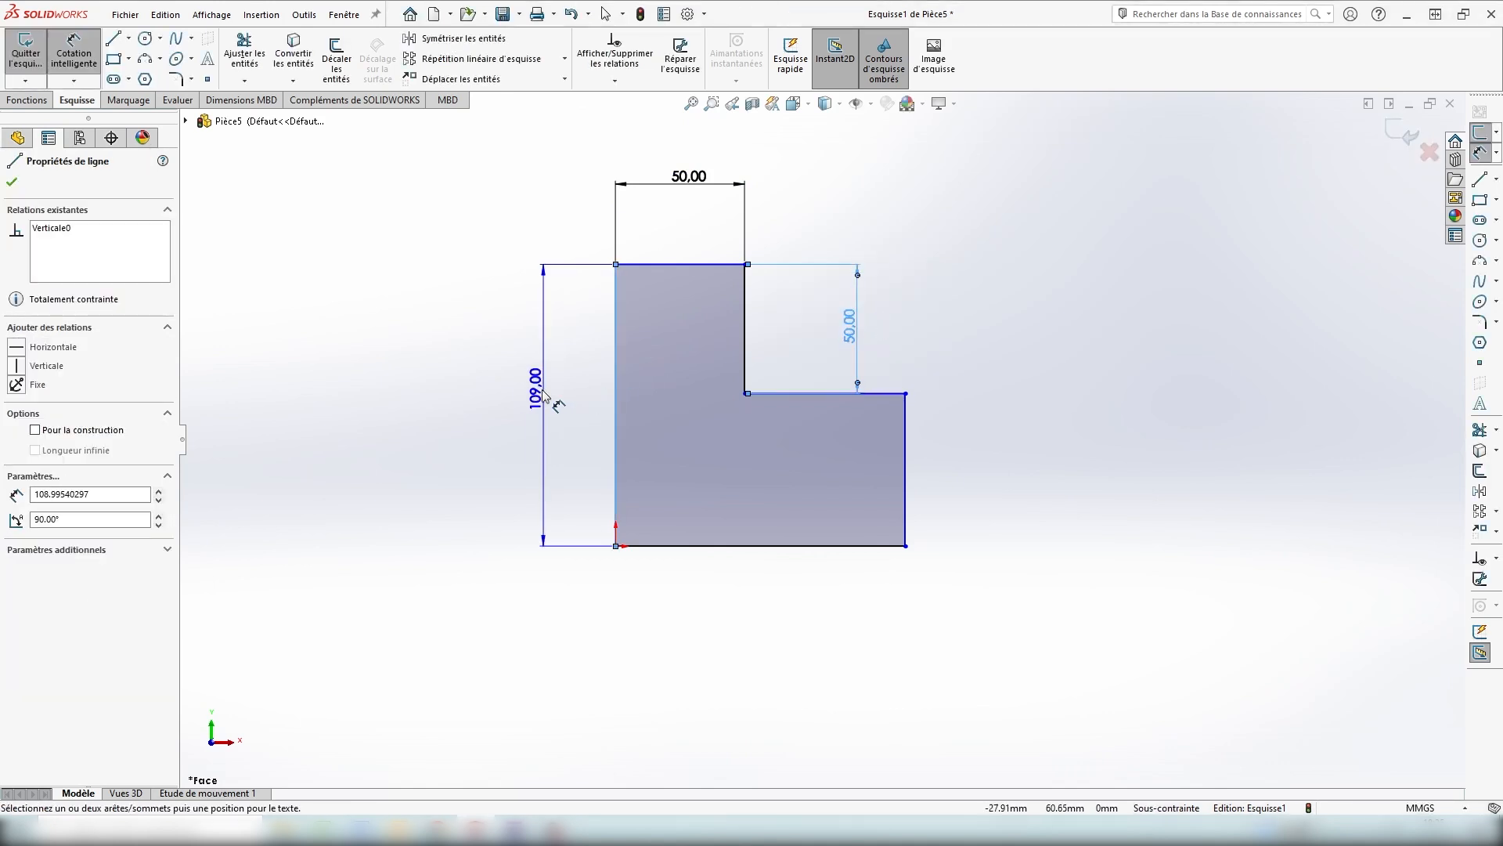
pyautogui.click(537, 396)
pyautogui.write('10')
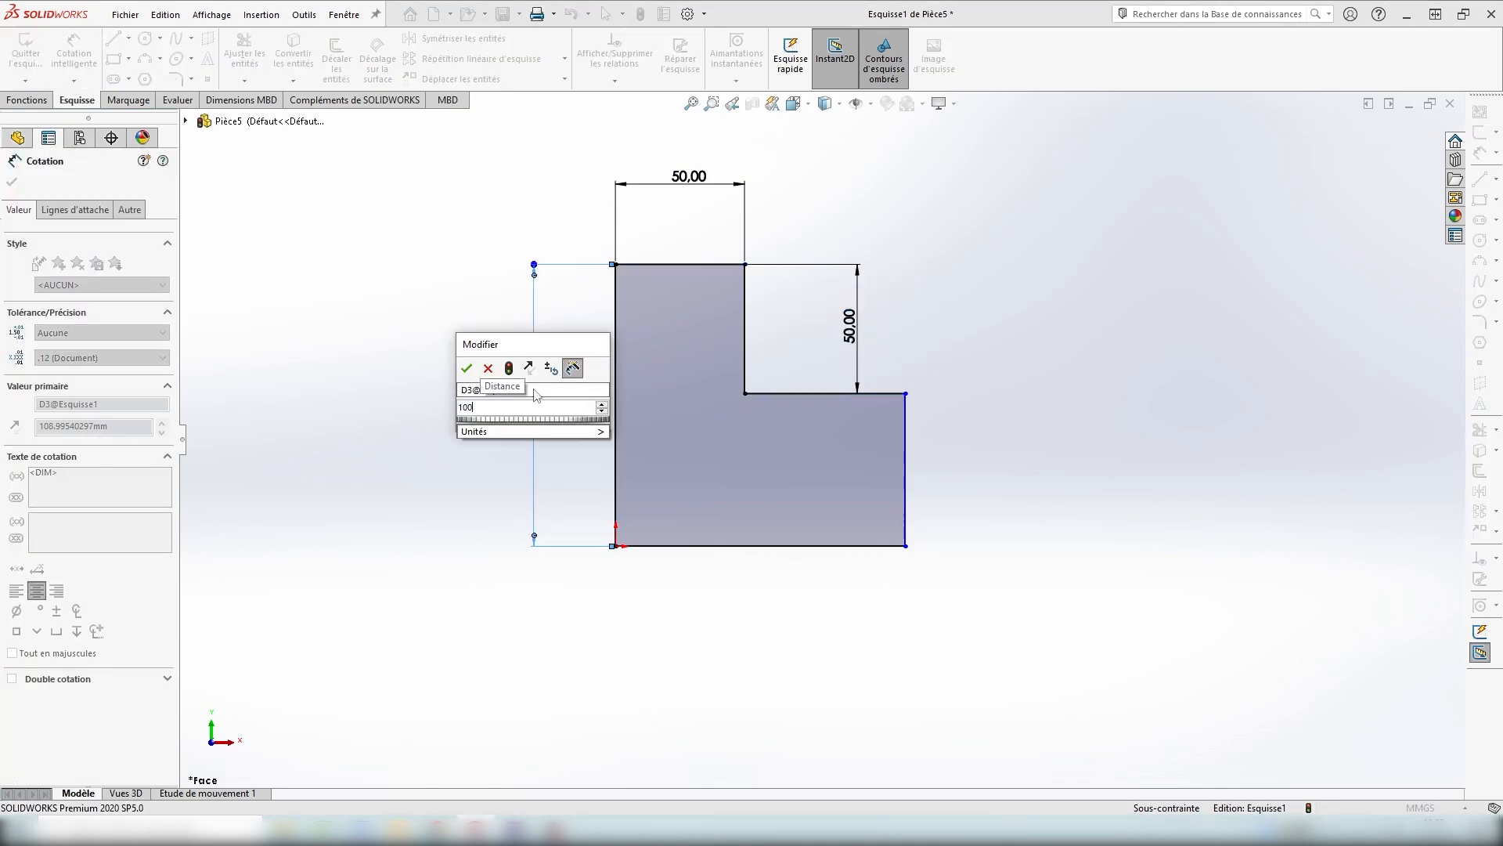
pyautogui.write('0')
pyautogui.press('Return')
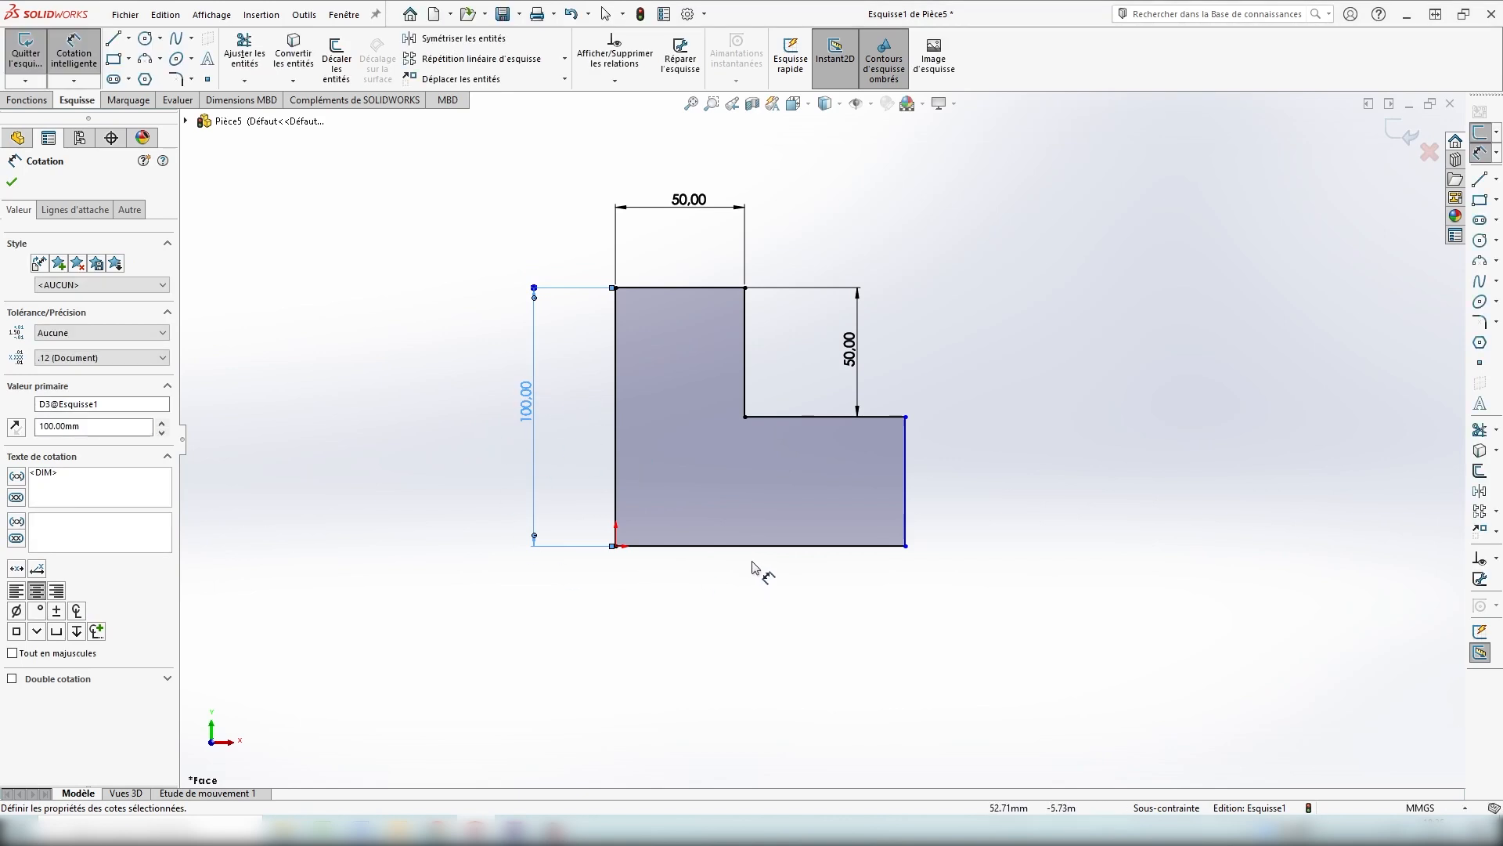
pyautogui.click(762, 554)
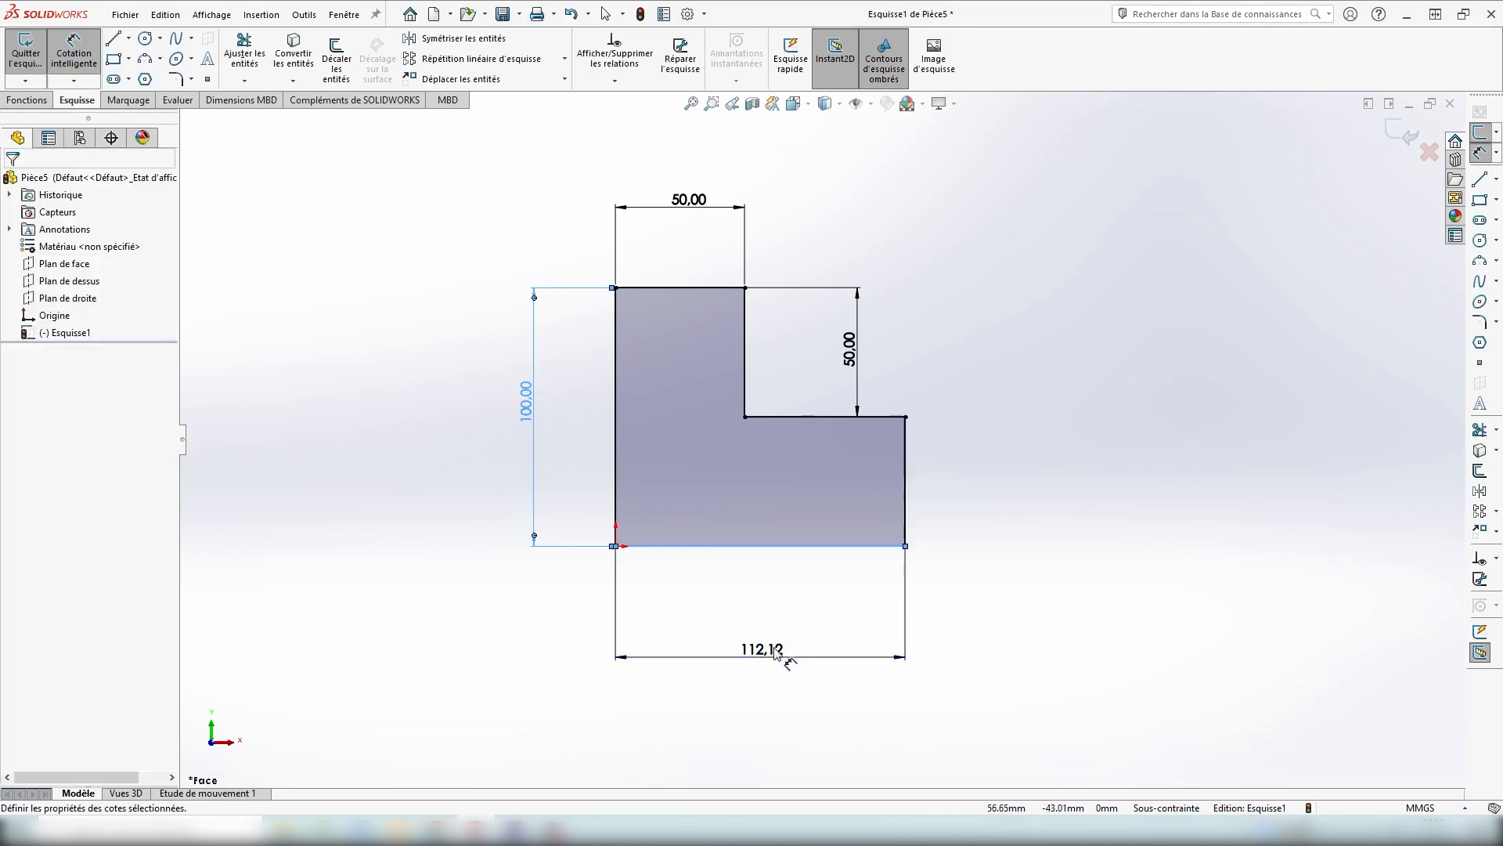
pyautogui.click(778, 656)
pyautogui.write('100')
pyautogui.press('Return')
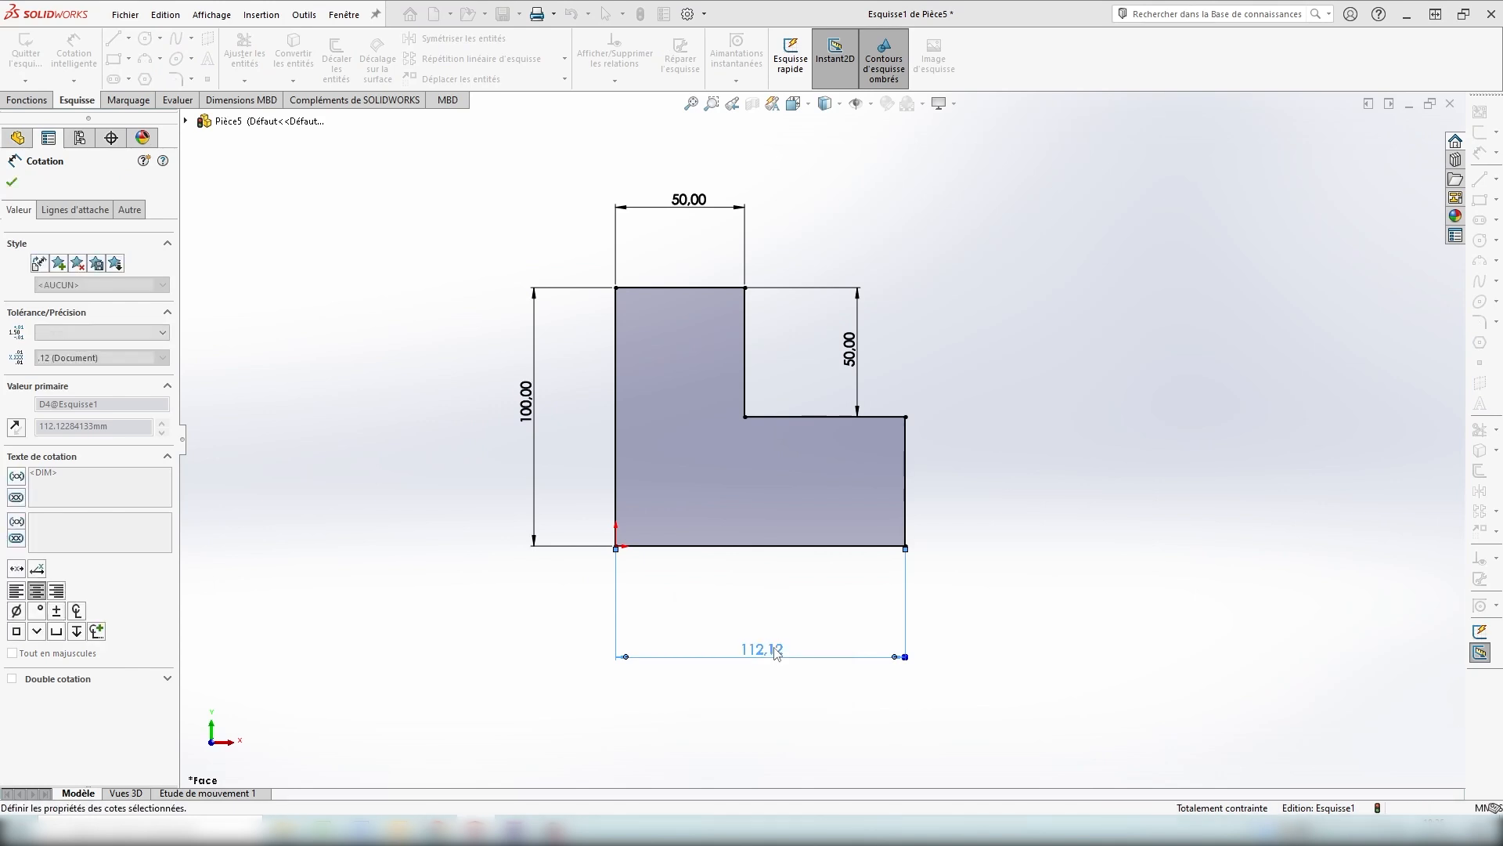
pyautogui.press('f')
pyautogui.scroll(-2, 853, 503)
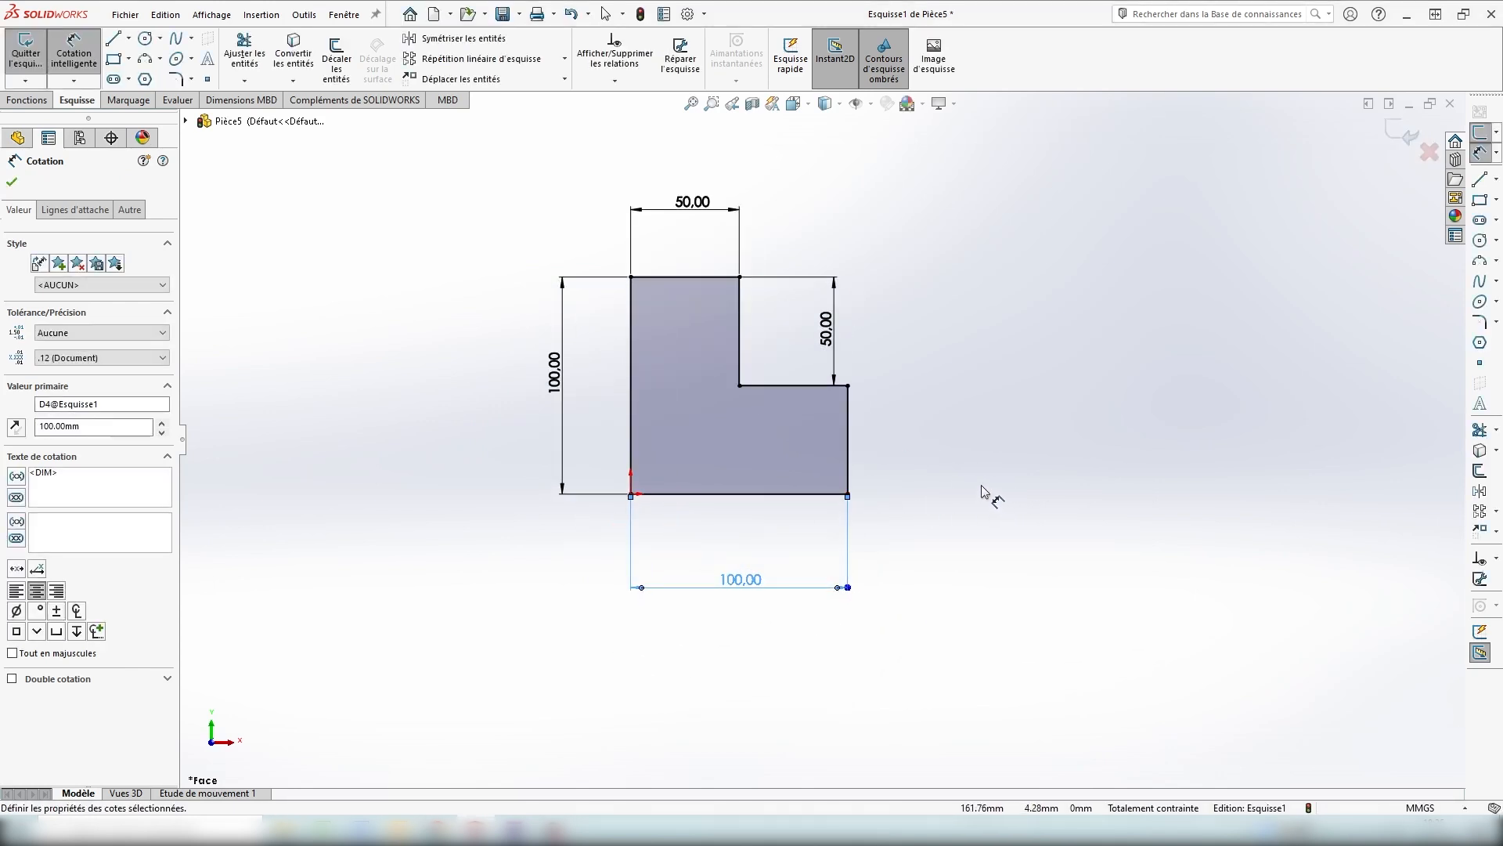
# Extrude the fully dimensioned L profile as a boss 20 mm deep in the reversed direction.
pyautogui.moveTo(964, 477)
pyautogui.mouseDown(button='middle')
pyautogui.moveTo(896, 510)
pyautogui.moveTo(983, 496)
pyautogui.moveTo(923, 496)
pyautogui.moveTo(950, 486)
pyautogui.mouseUp(button='middle')
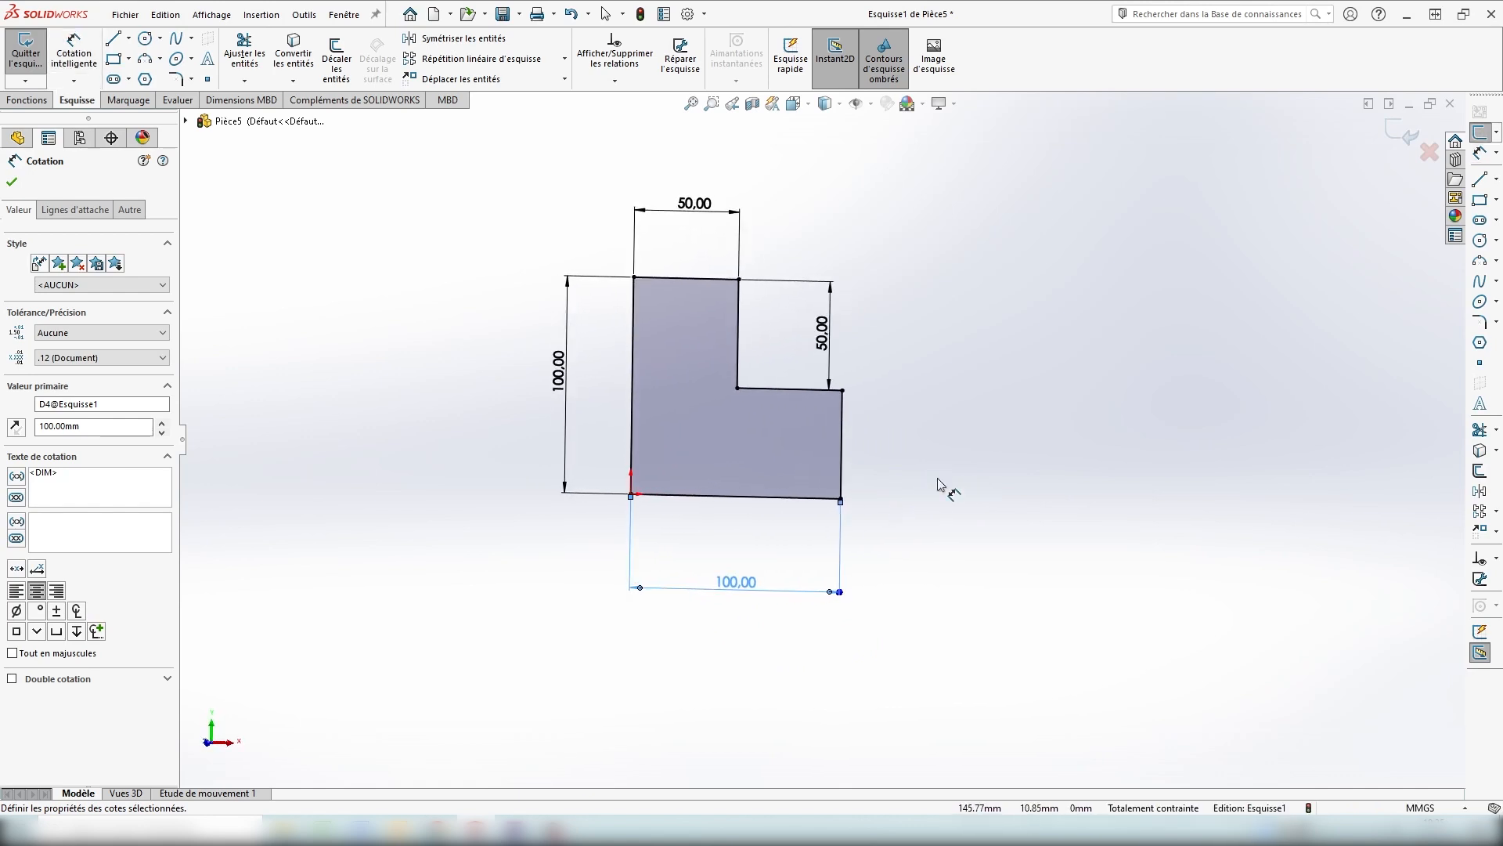
pyautogui.click(32, 100)
pyautogui.click(36, 53)
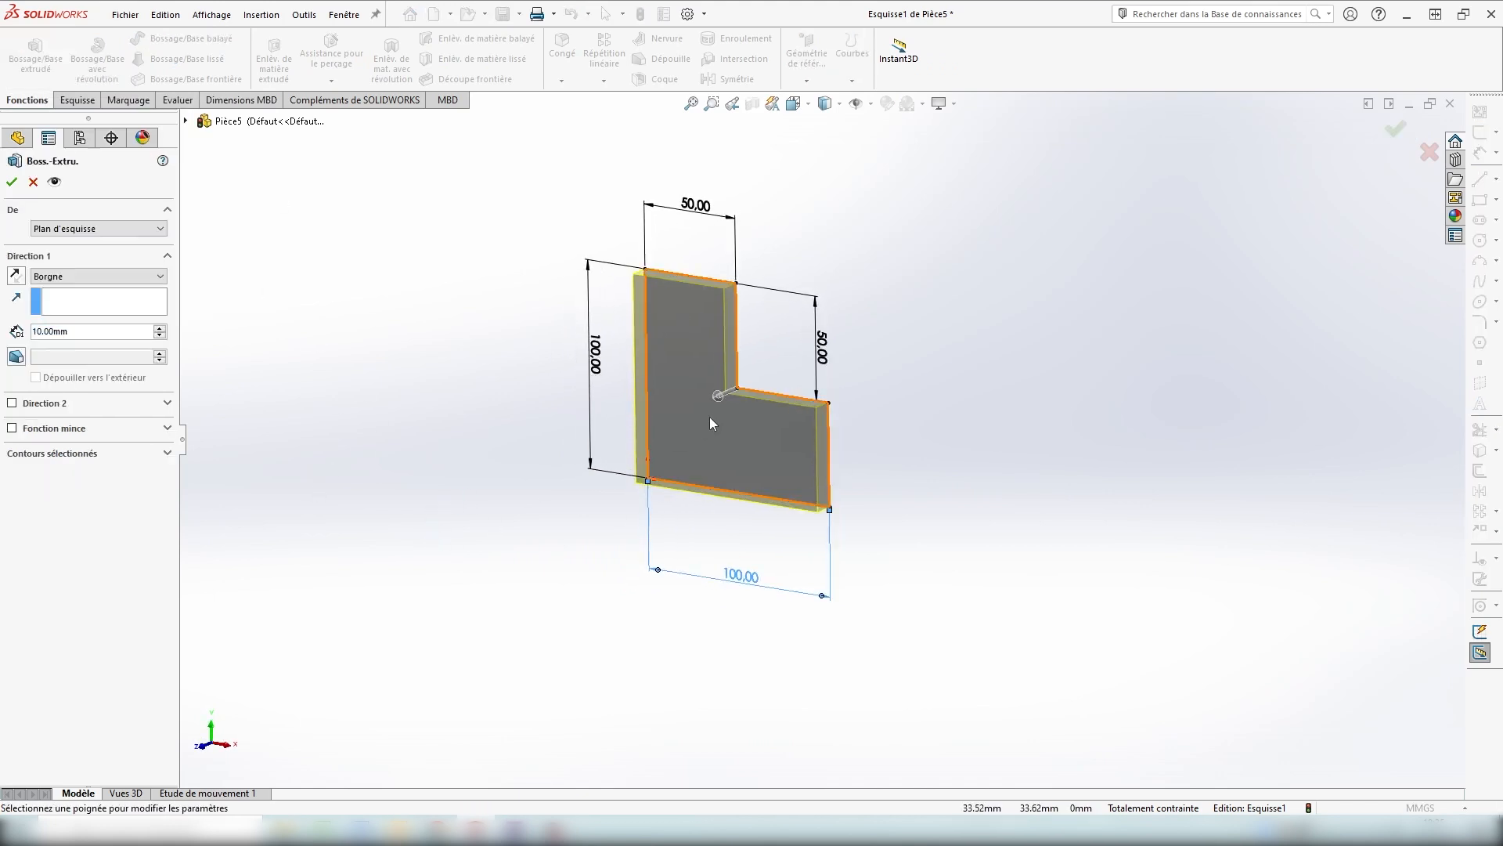
pyautogui.moveTo(721, 398); pyautogui.dragTo(779, 360)
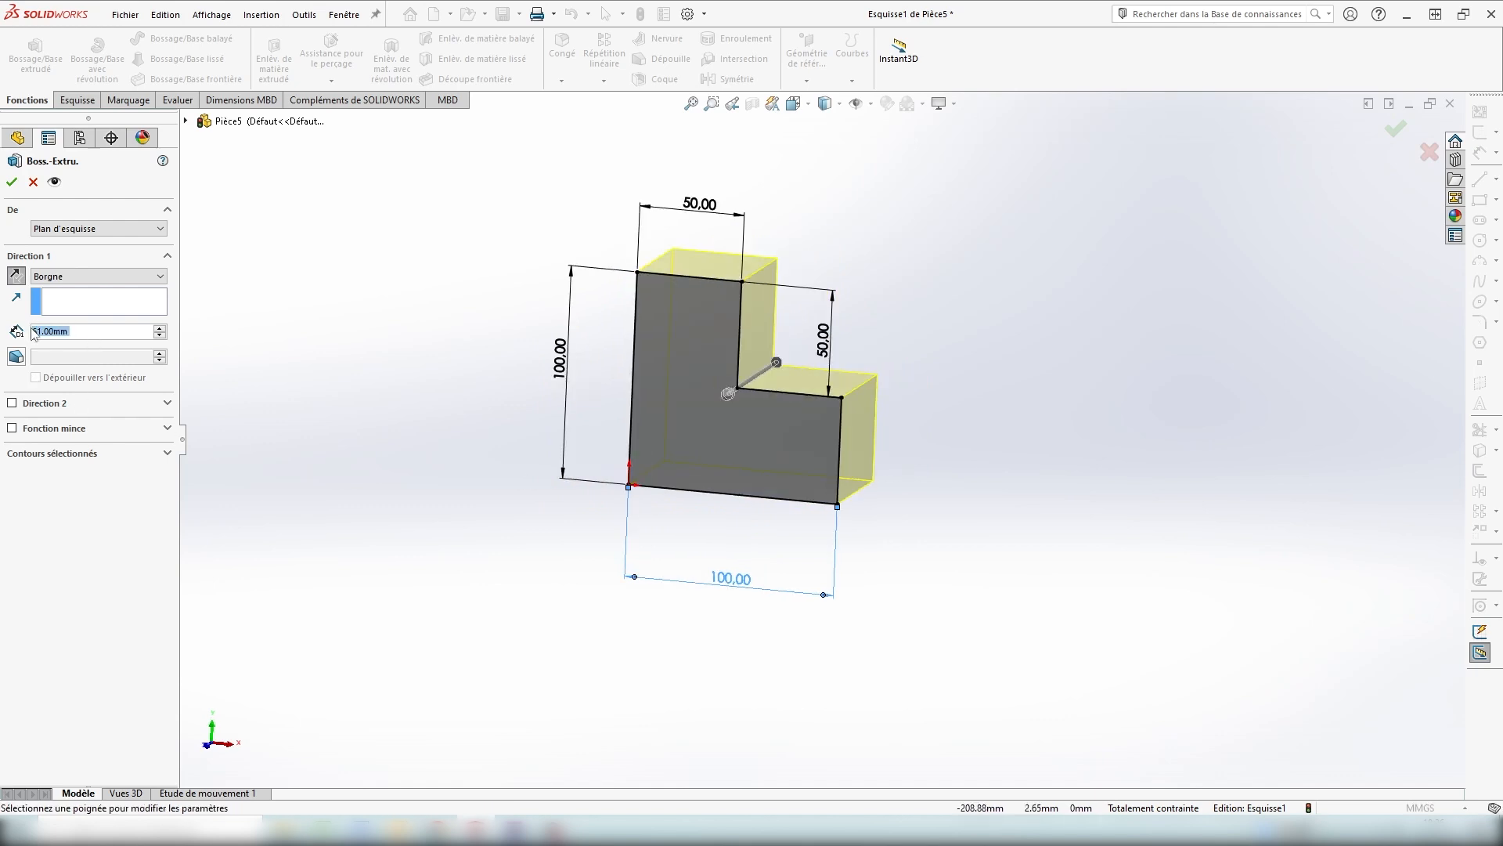
pyautogui.write('20')
pyautogui.press('Return')
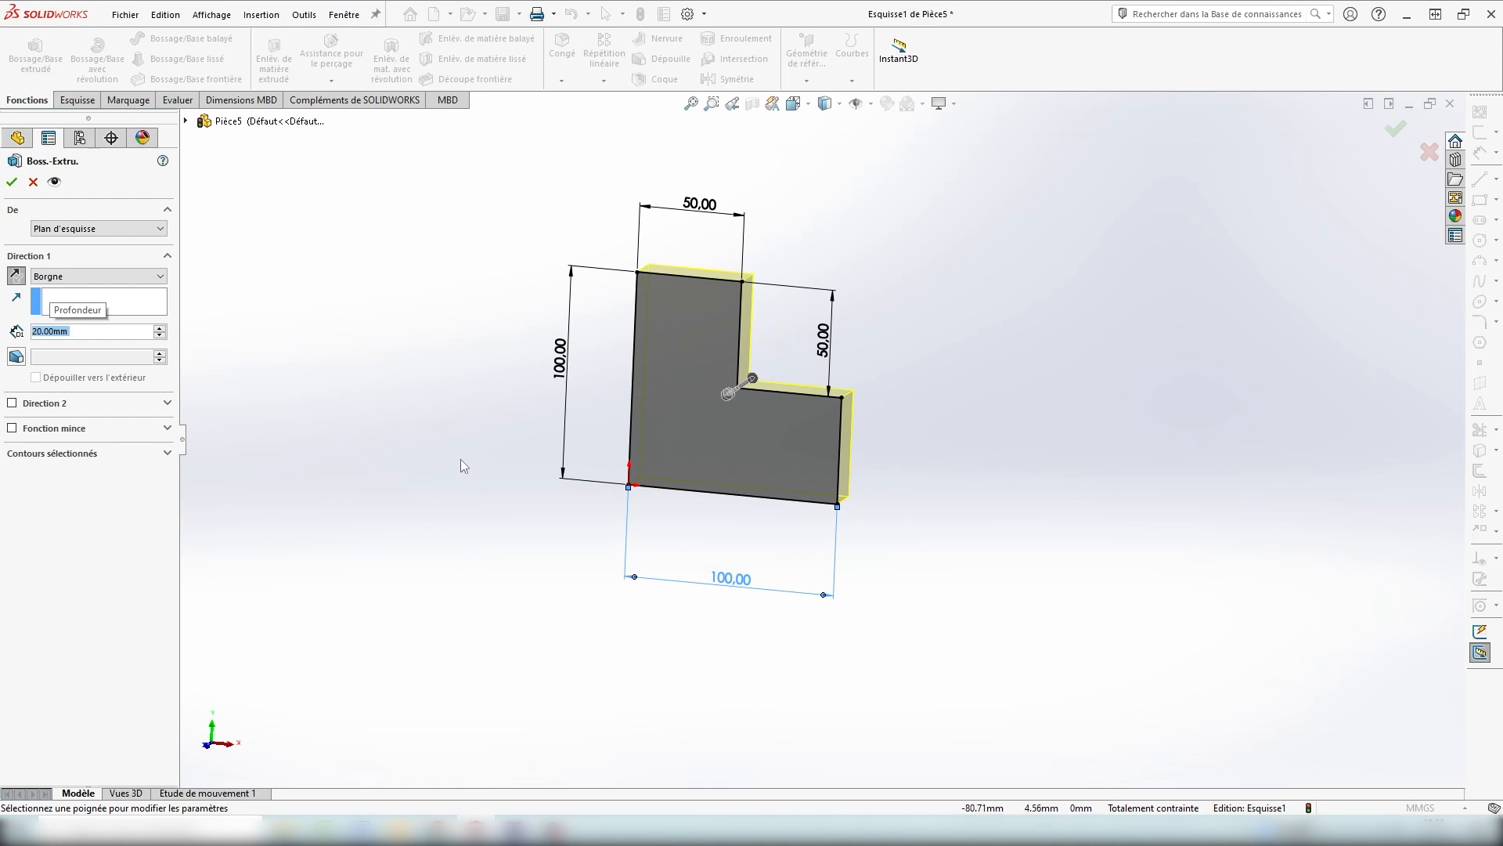
pyautogui.moveTo(428, 415)
pyautogui.mouseDown(button='middle')
pyautogui.moveTo(399, 420)
pyautogui.moveTo(416, 432)
pyautogui.mouseUp(button='middle')
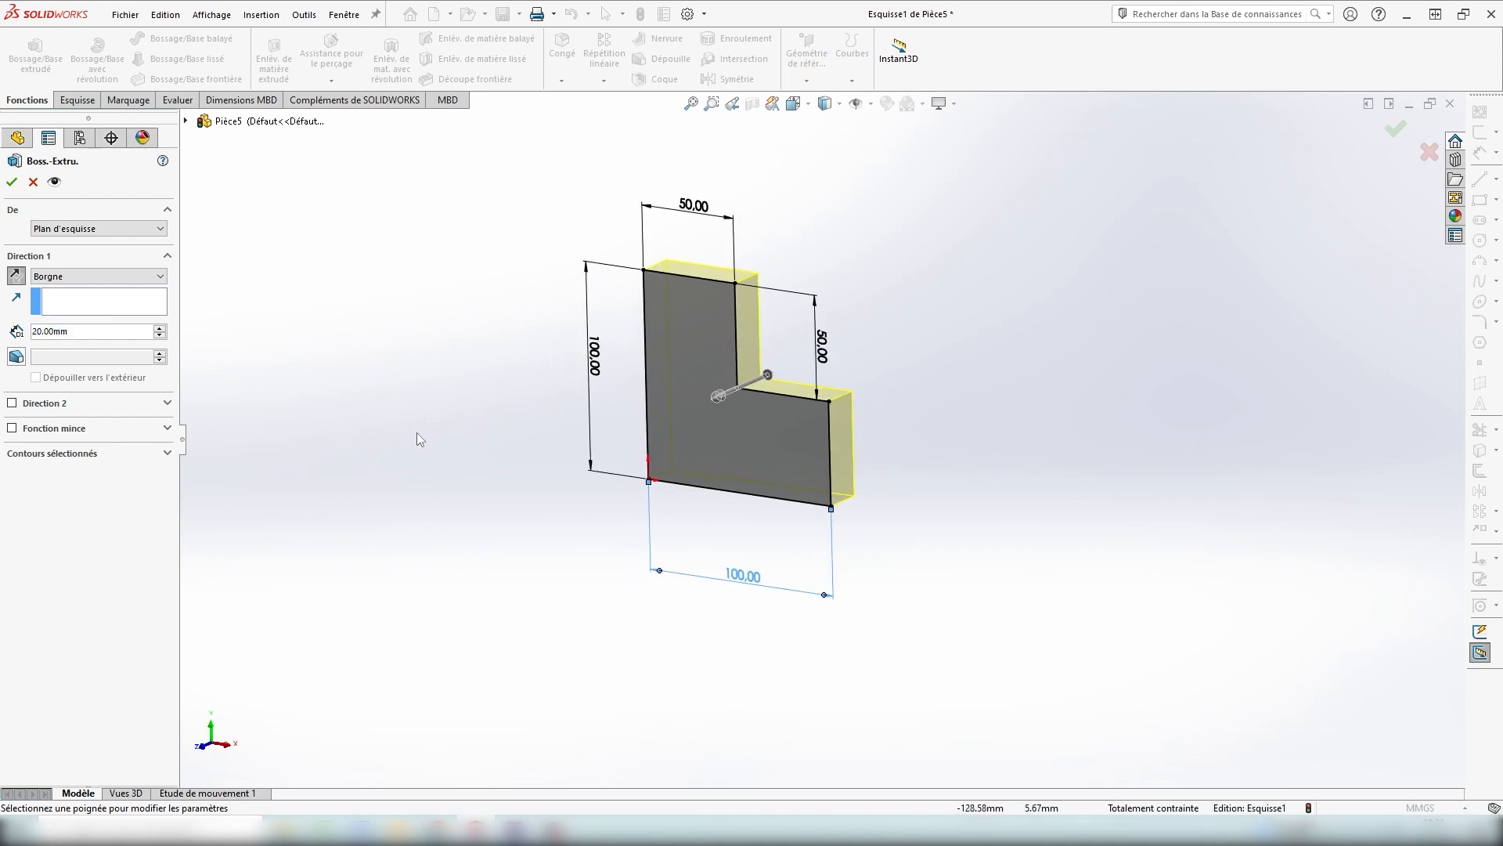
pyautogui.click(1394, 130)
pyautogui.moveTo(909, 561); pyautogui.dragTo(947, 353, button='middle')
pyautogui.scroll(-3, 943, 345)
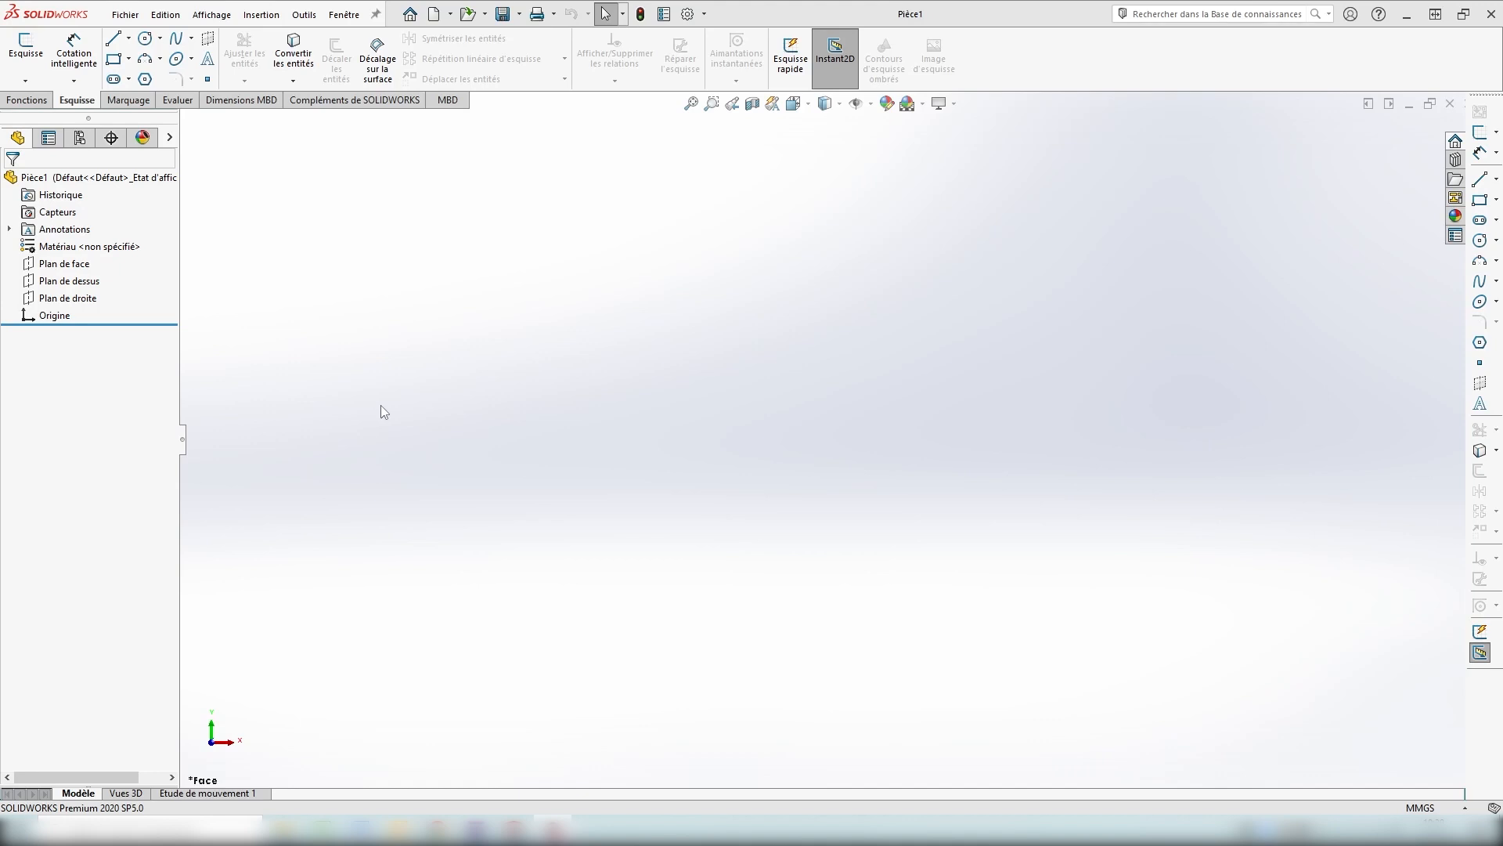
# In the new empty part, sketch a corner rectangle about 139 x 90 mm on the front plane, starting at the origin.
pyautogui.click(115, 61)
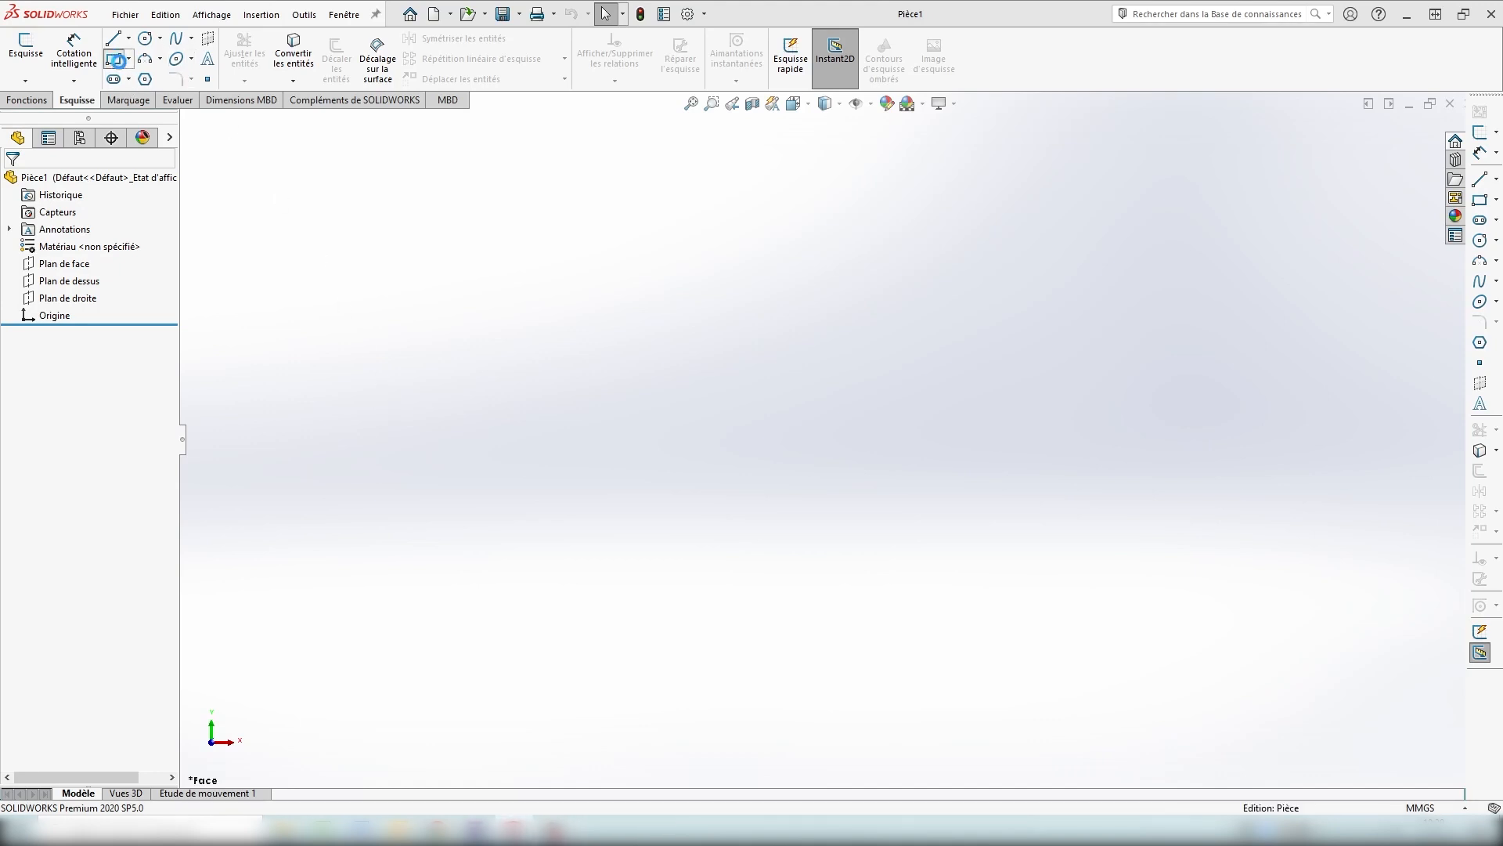
pyautogui.click(612, 338)
pyautogui.click(820, 439)
pyautogui.click(1268, 162)
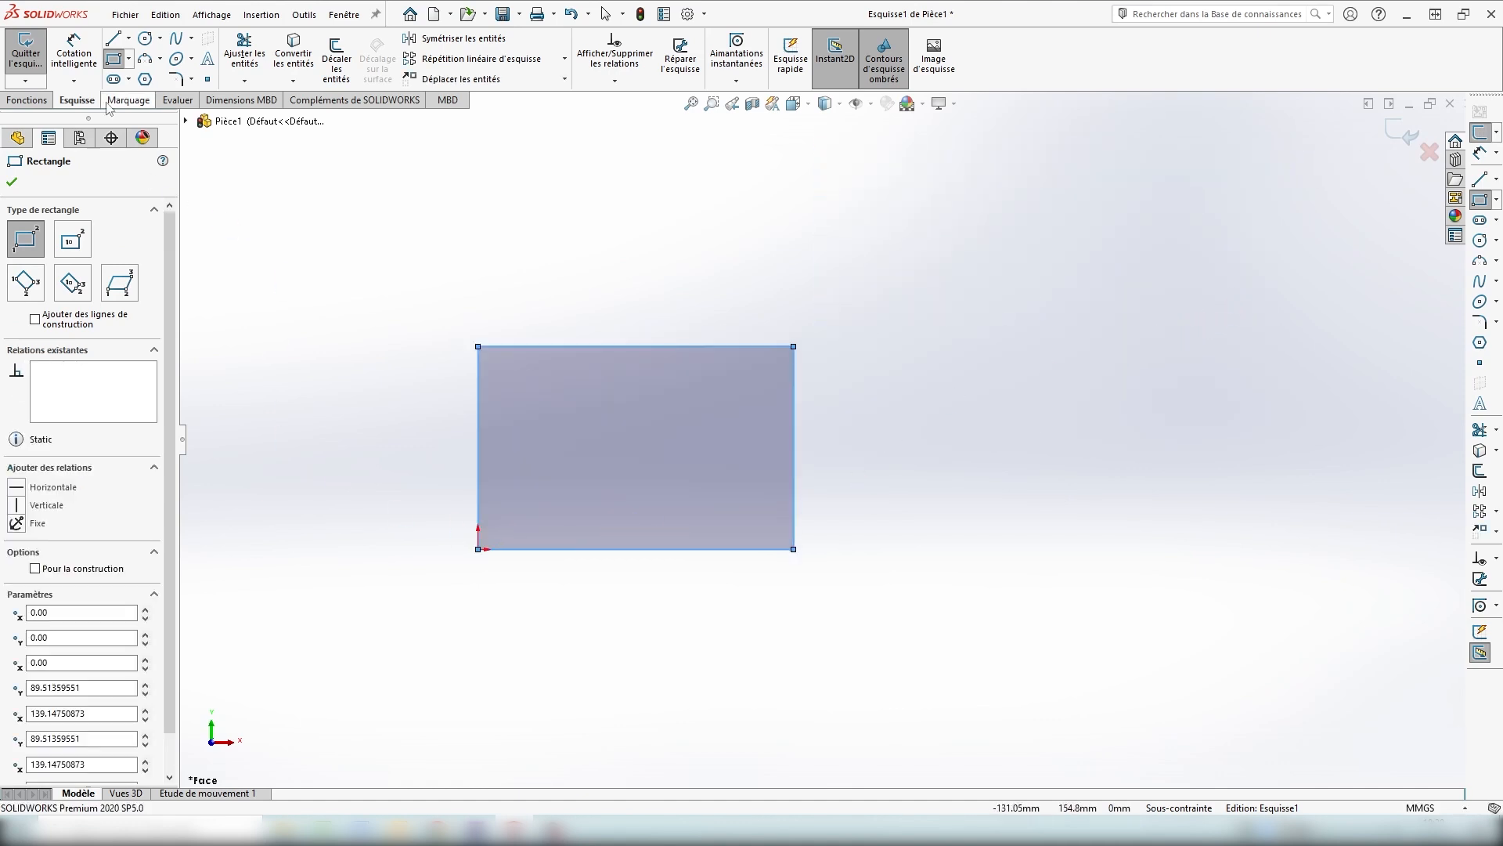
# Dimension the rectangle's top edge to 300 mm and its left edge to 200 mm.
pyautogui.click(74, 53)
pyautogui.click(607, 349)
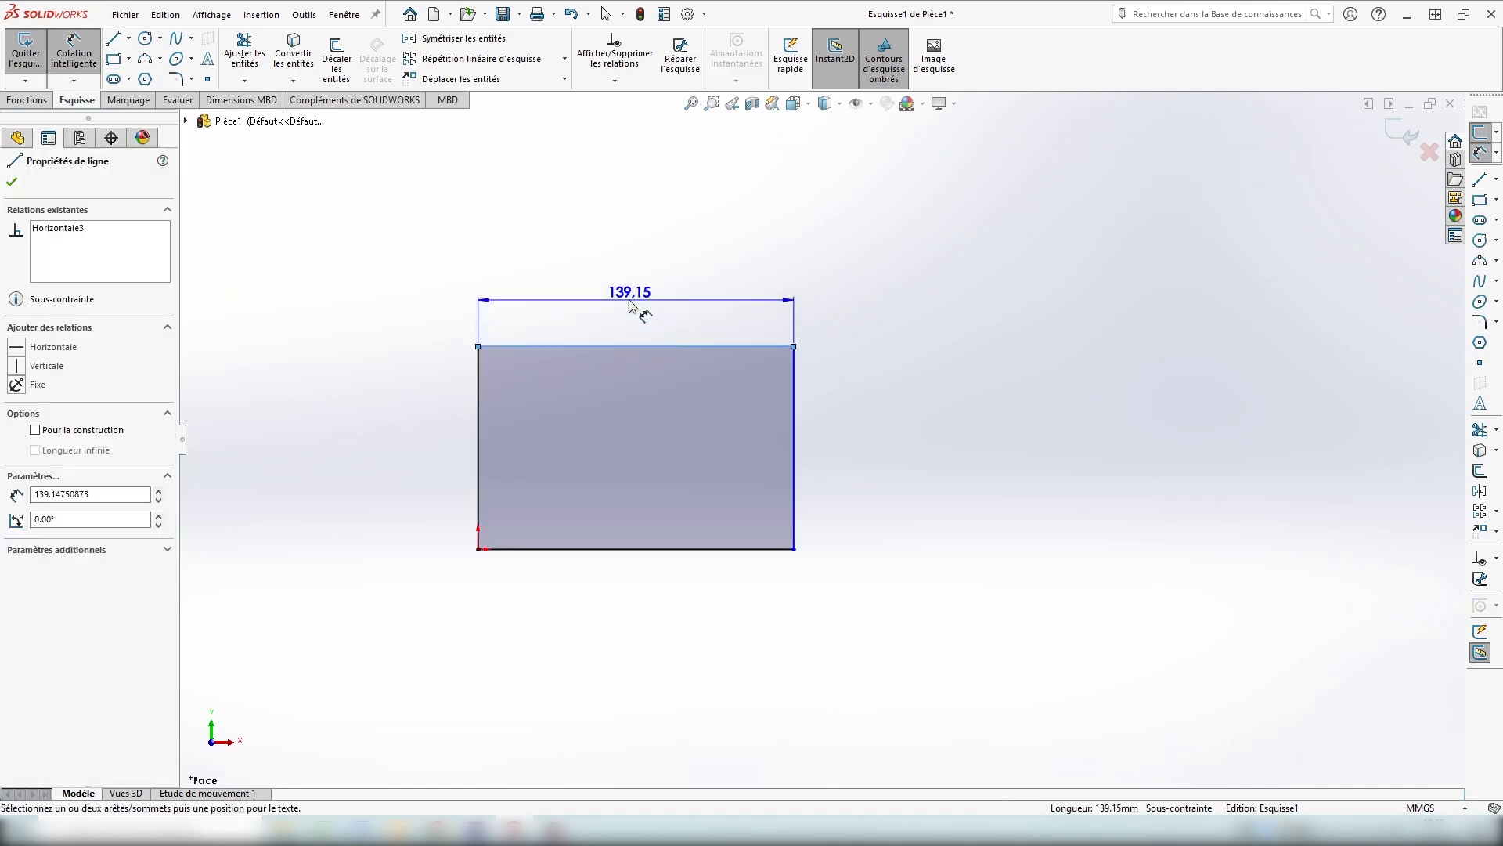
pyautogui.click(640, 296)
pyautogui.write('300')
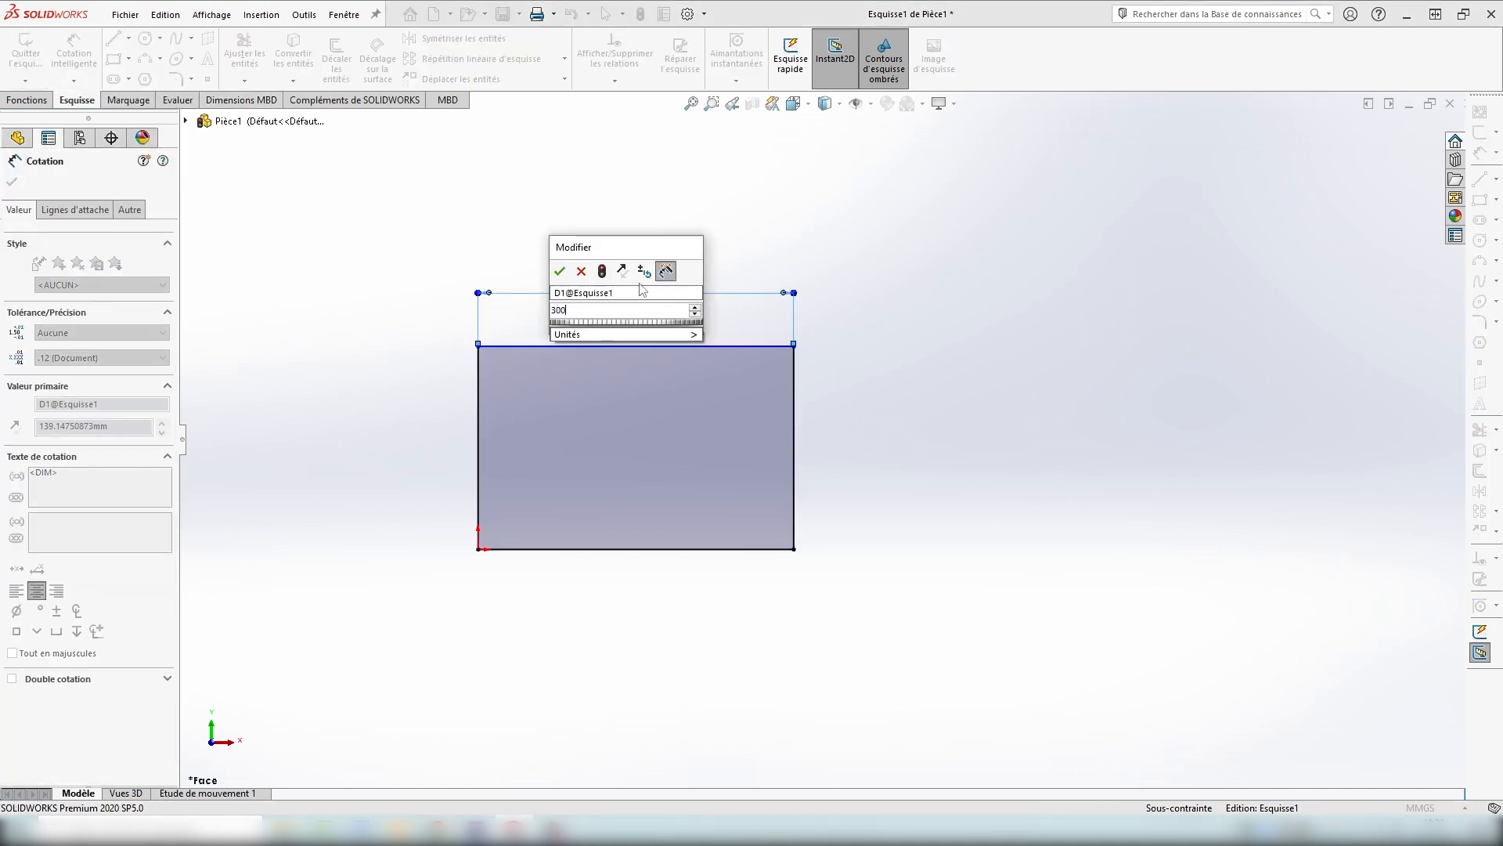
pyautogui.press('Return')
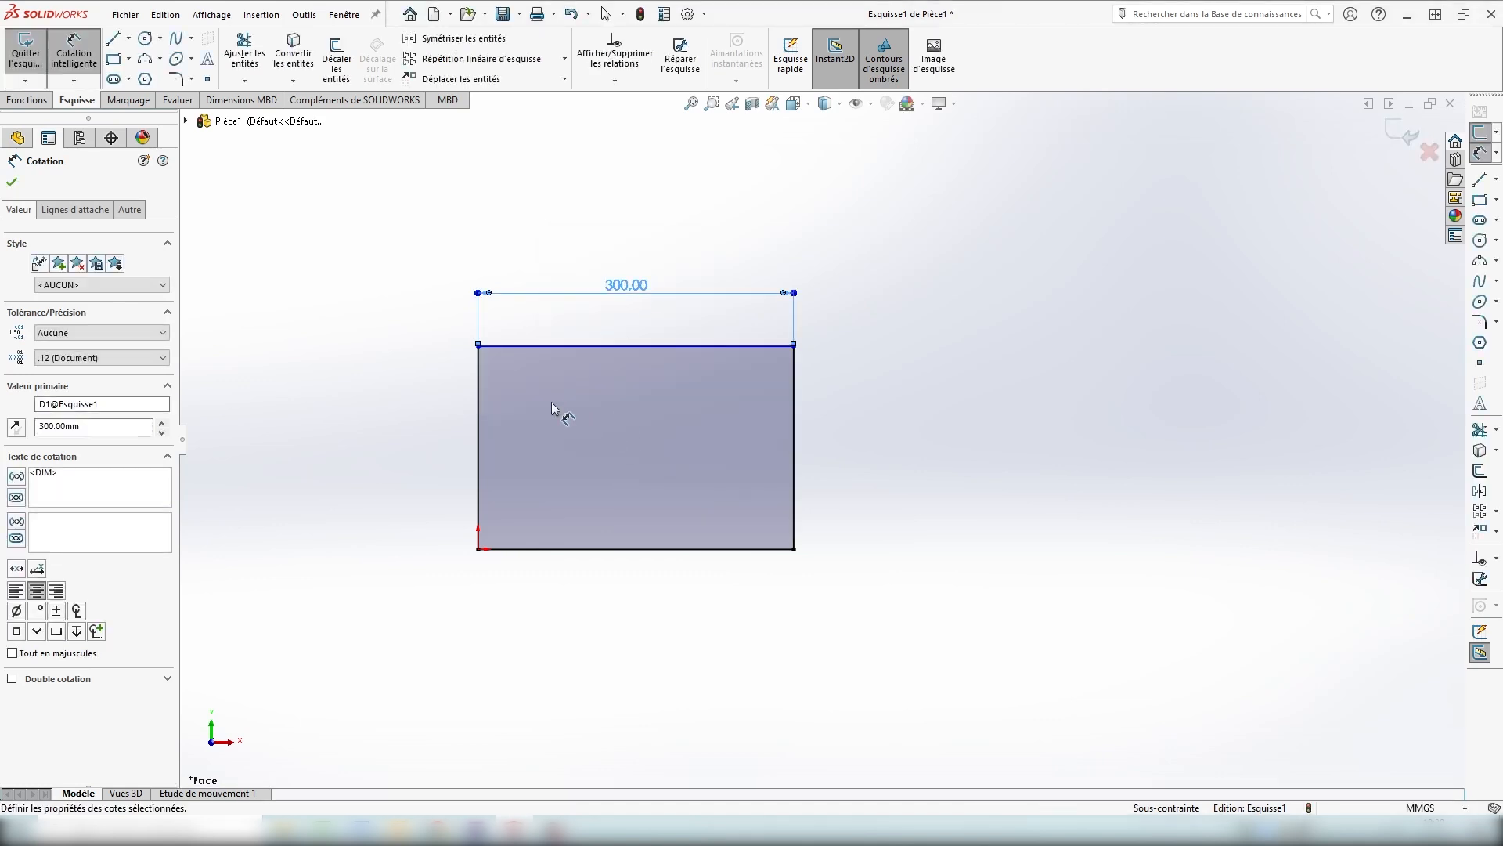
pyautogui.click(478, 427)
pyautogui.click(407, 438)
pyautogui.write('200')
pyautogui.press('Return')
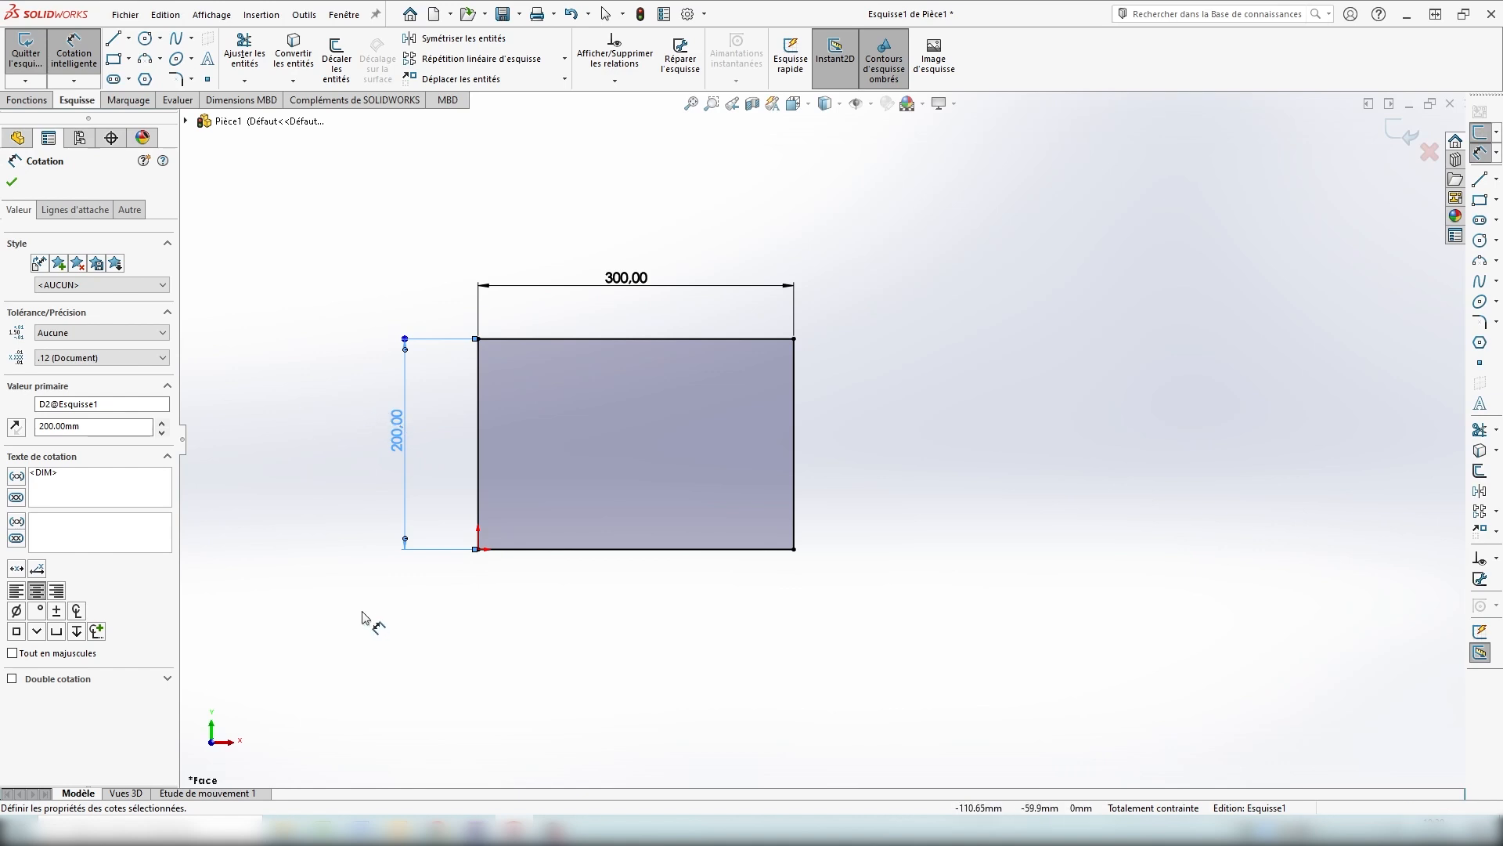
# Extrude the dimensioned rectangle as a boss 50 mm deep.
pyautogui.click(28, 101)
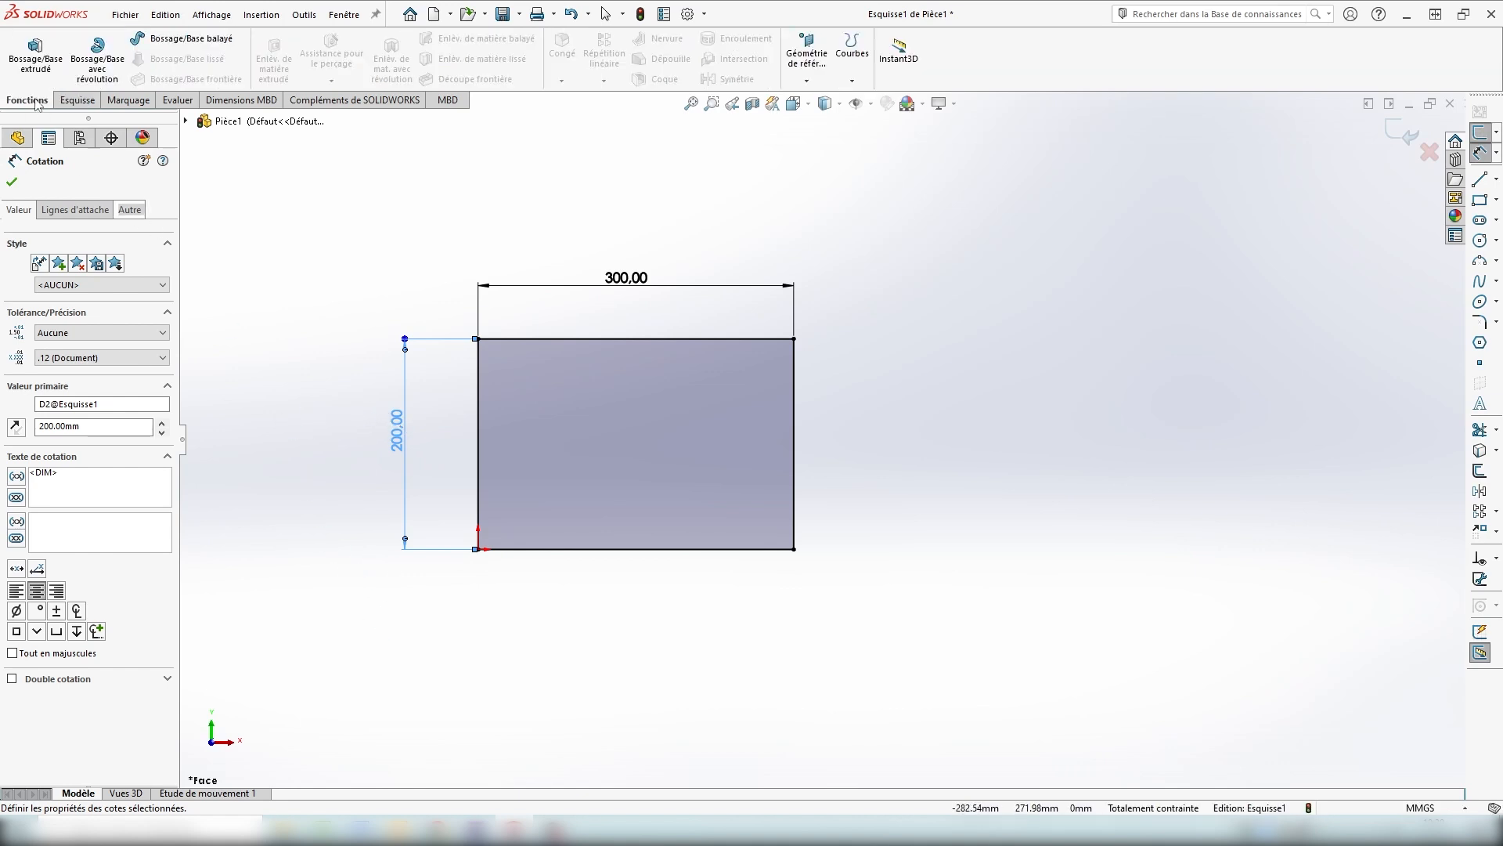
pyautogui.click(35, 55)
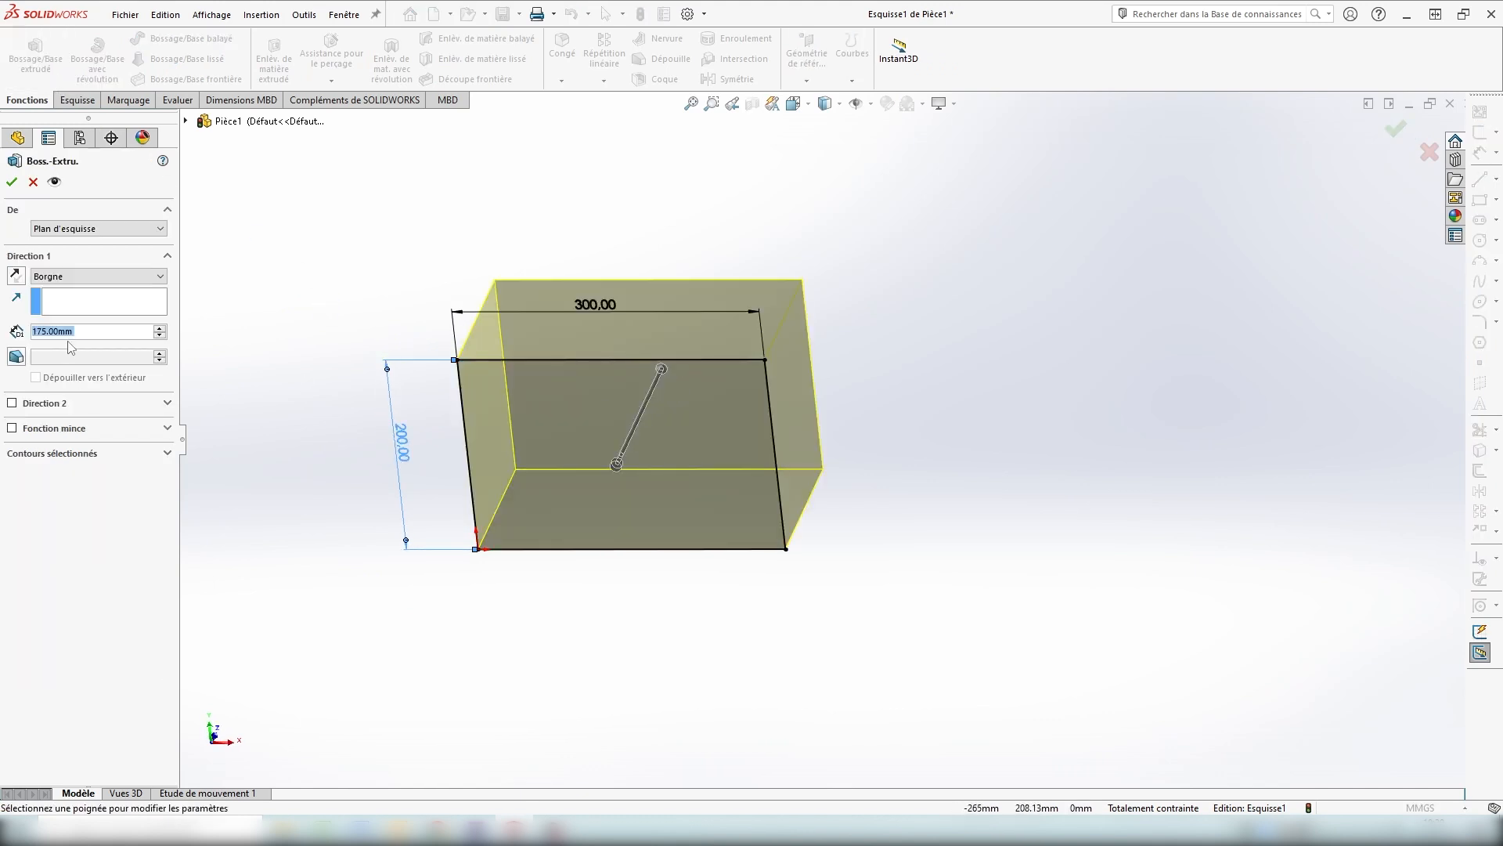
pyautogui.moveTo(458, 419); pyautogui.dragTo(819, 221, button='middle')
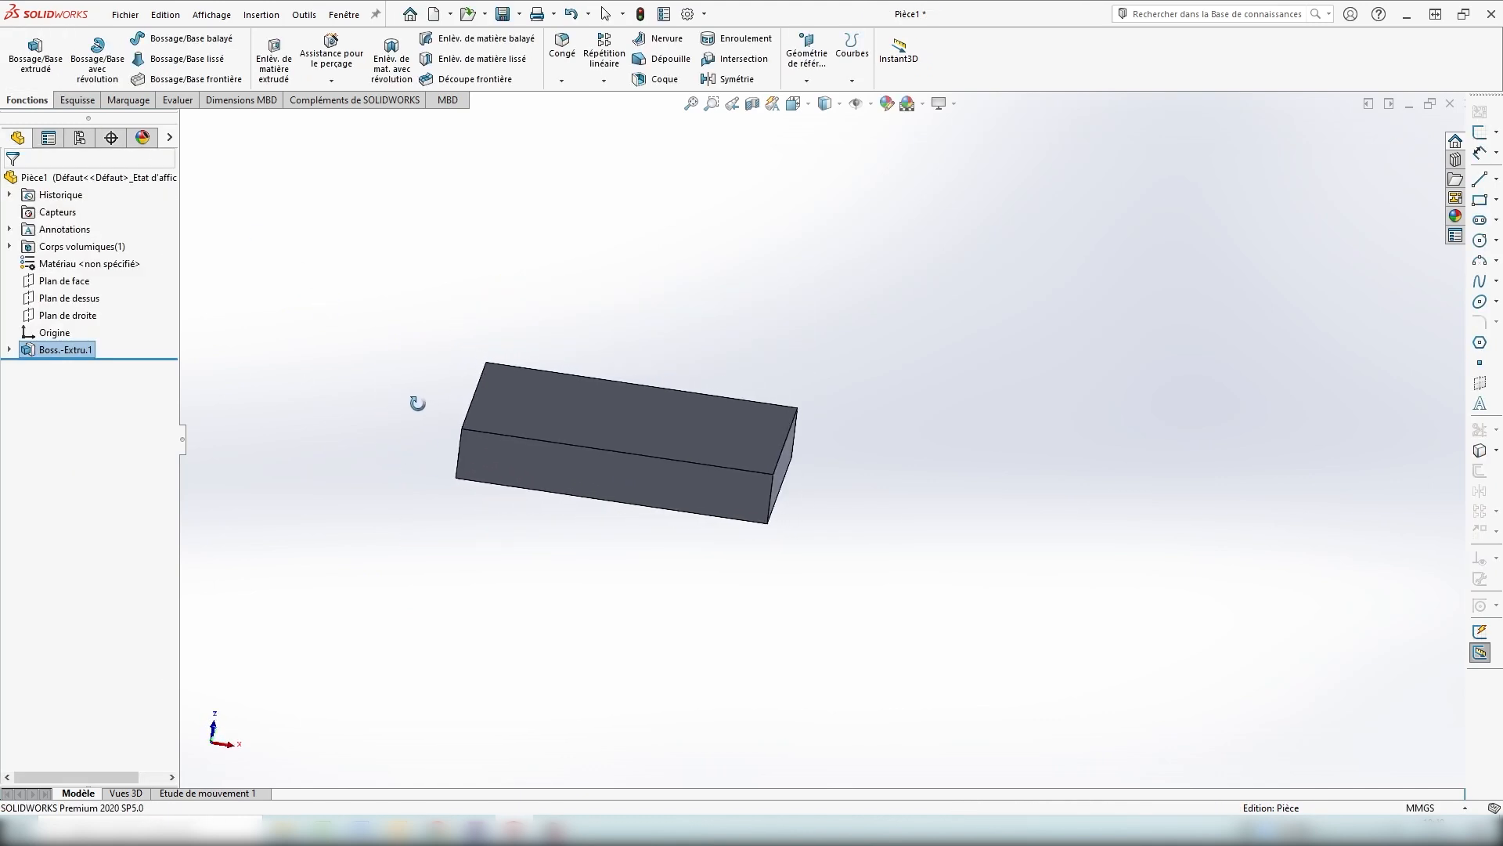
# Sketch a corner rectangle about 277 mm wide on the block's large face, leaving a margin inside every edge.
pyautogui.moveTo(760, 250)
pyautogui.mouseDown(button='middle')
pyautogui.moveTo(782, 269)
pyautogui.moveTo(761, 277)
pyautogui.mouseUp(button='middle')
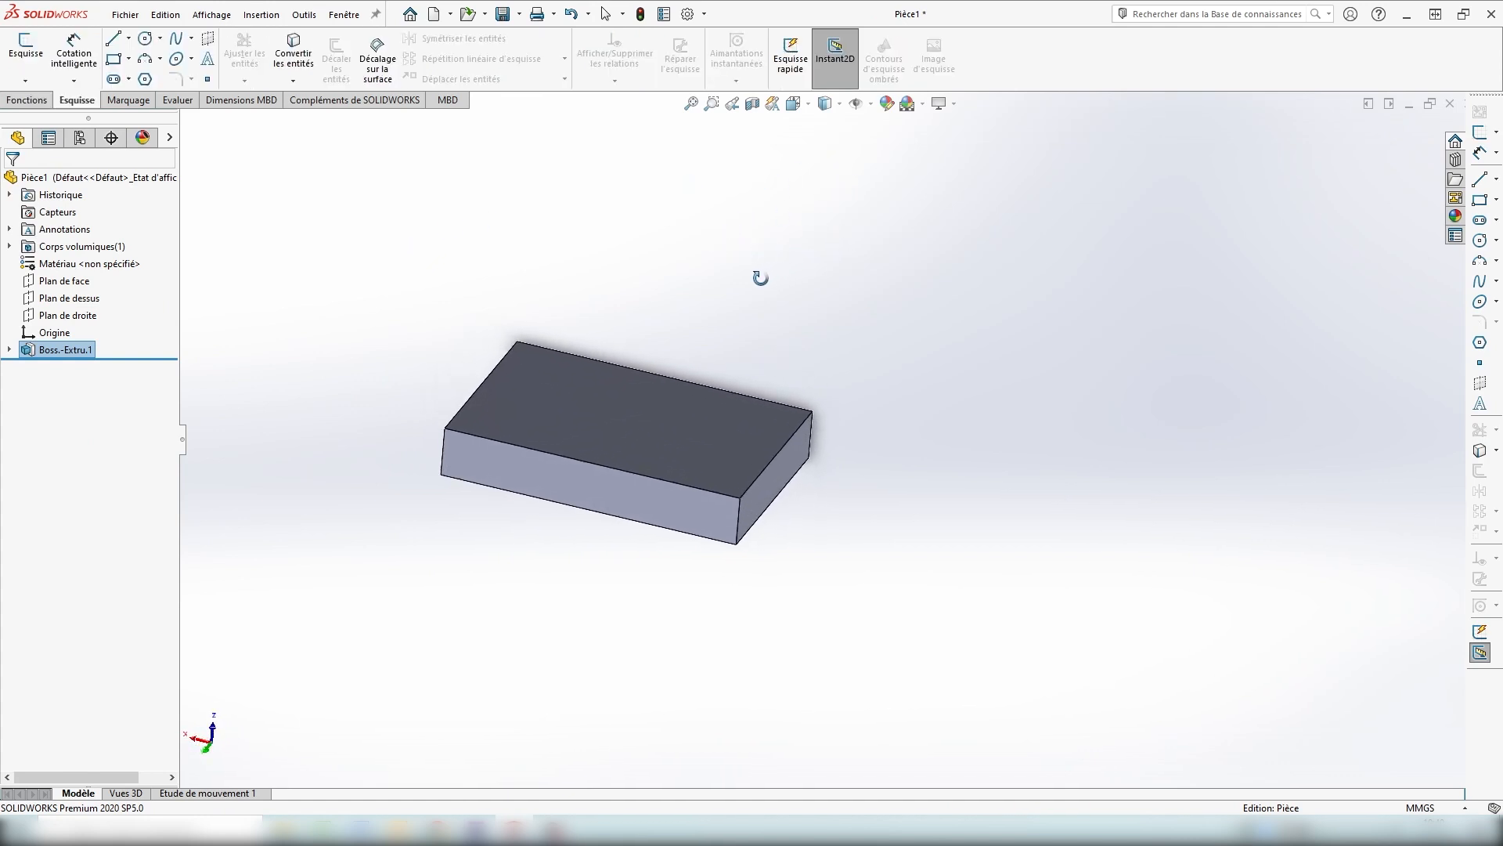
pyautogui.click(115, 60)
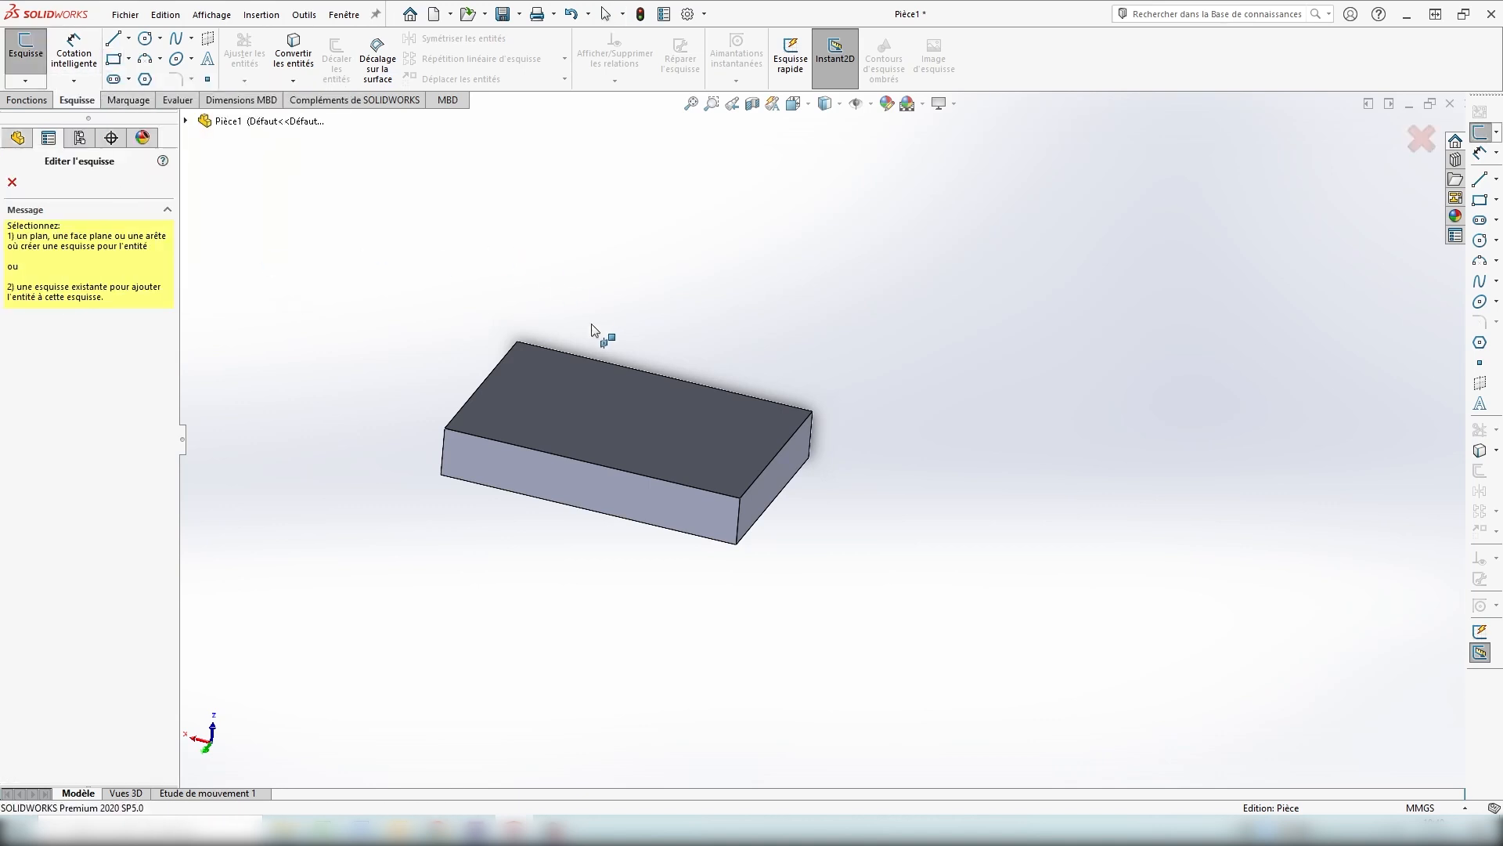
pyautogui.click(562, 402)
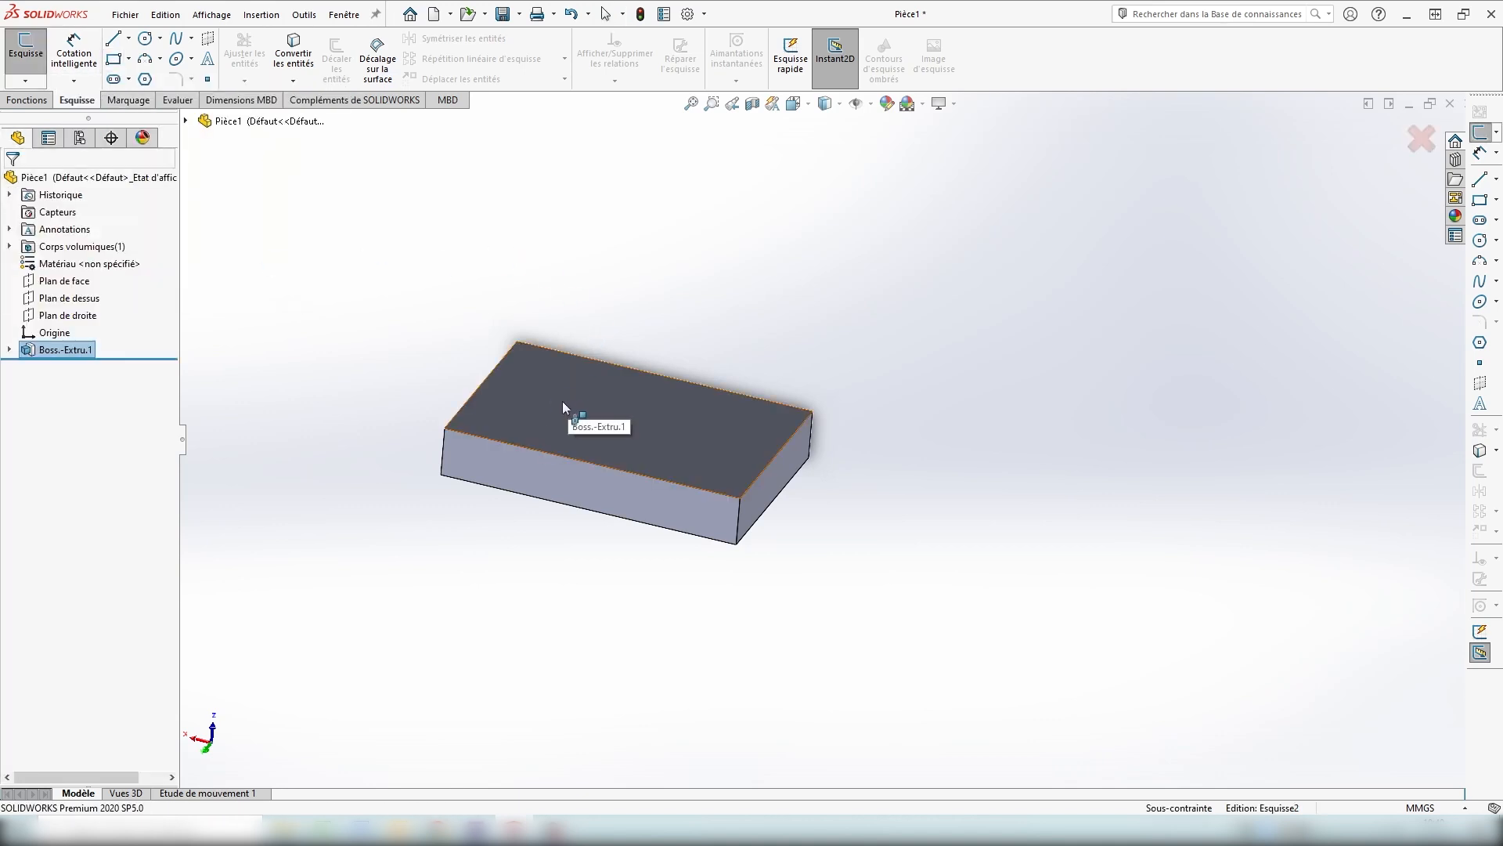
pyautogui.moveTo(672, 269)
pyautogui.mouseDown(button='middle')
pyautogui.moveTo(692, 450)
pyautogui.moveTo(649, 546)
pyautogui.moveTo(601, 537)
pyautogui.moveTo(650, 520)
pyautogui.moveTo(622, 501)
pyautogui.mouseUp(button='middle')
pyautogui.click(485, 346)
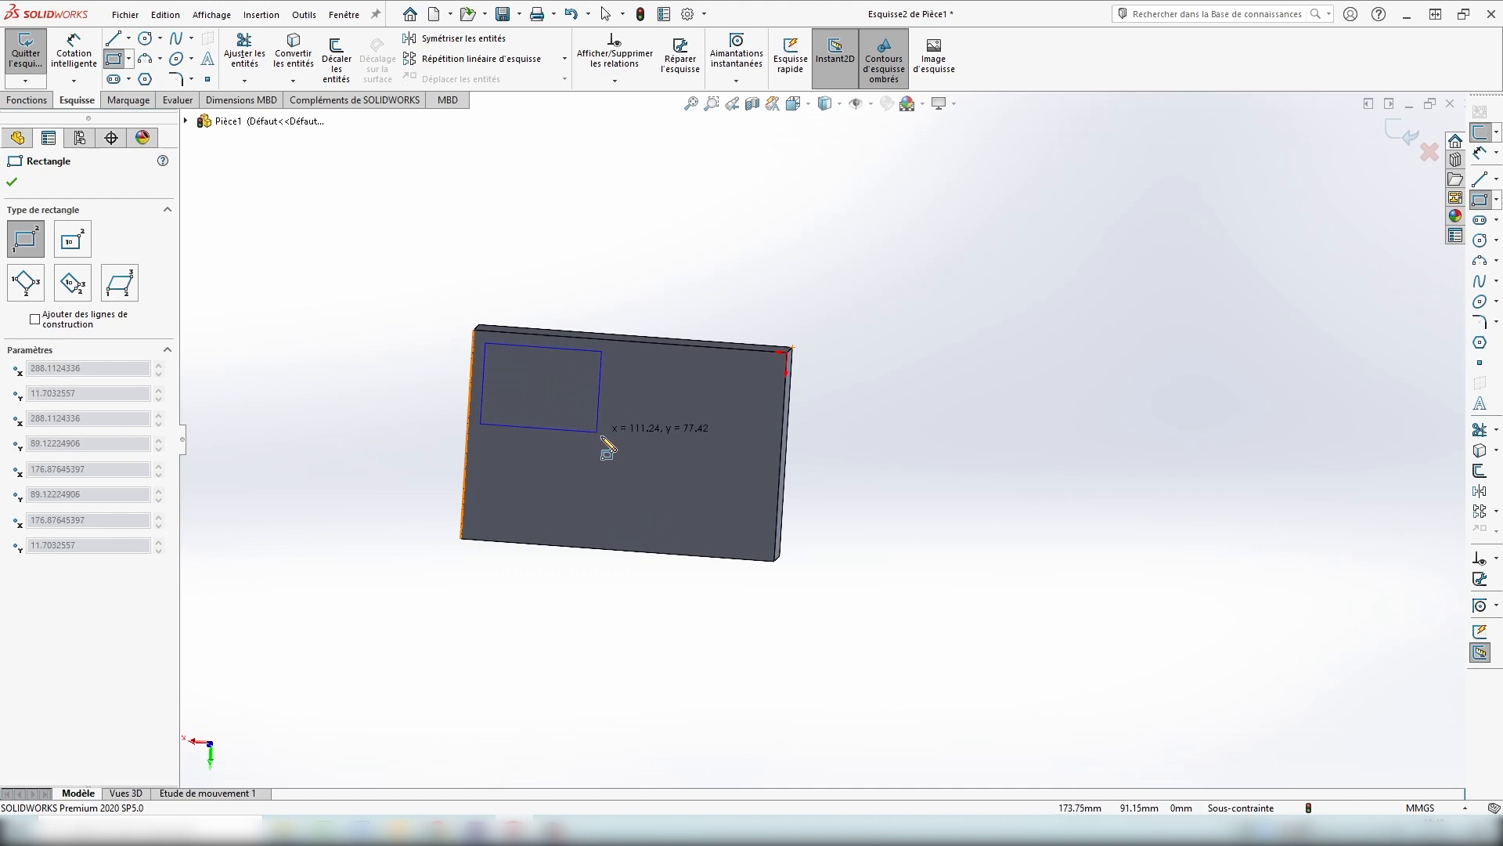
pyautogui.click(770, 555)
pyautogui.moveTo(866, 598); pyautogui.dragTo(357, 452, button='middle')
pyautogui.press('Escape')
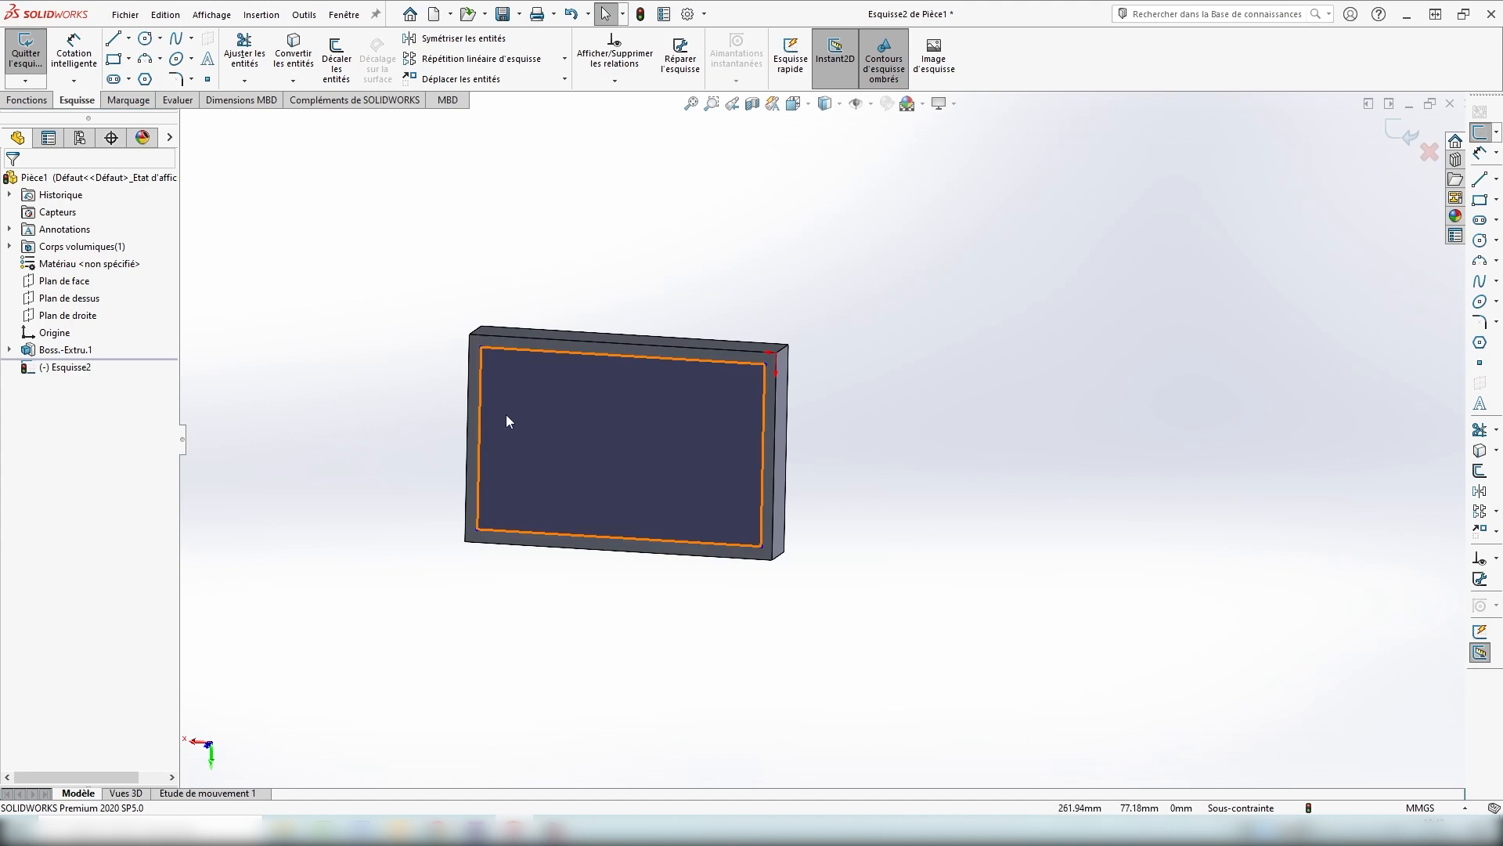
# Dimension the rectangle's two sides nearest the origin at 2 mm from the block's adjacent edges.
pyautogui.moveTo(880, 520)
pyautogui.mouseDown(button='middle')
pyautogui.moveTo(853, 514)
pyautogui.moveTo(903, 480)
pyautogui.moveTo(877, 497)
pyautogui.mouseUp(button='middle')
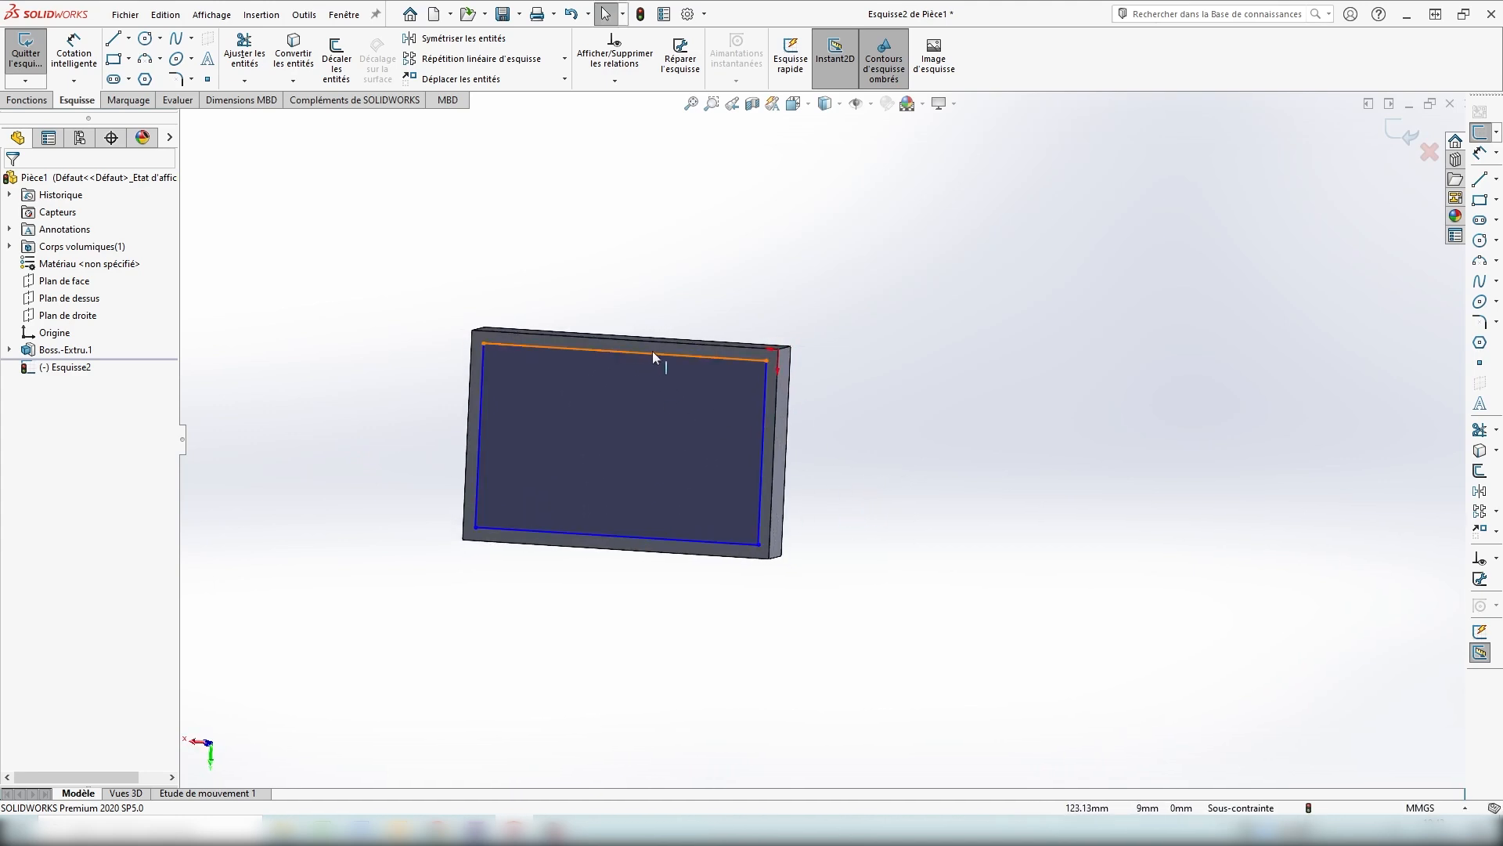
pyautogui.moveTo(437, 329); pyautogui.dragTo(436, 204, button='right')
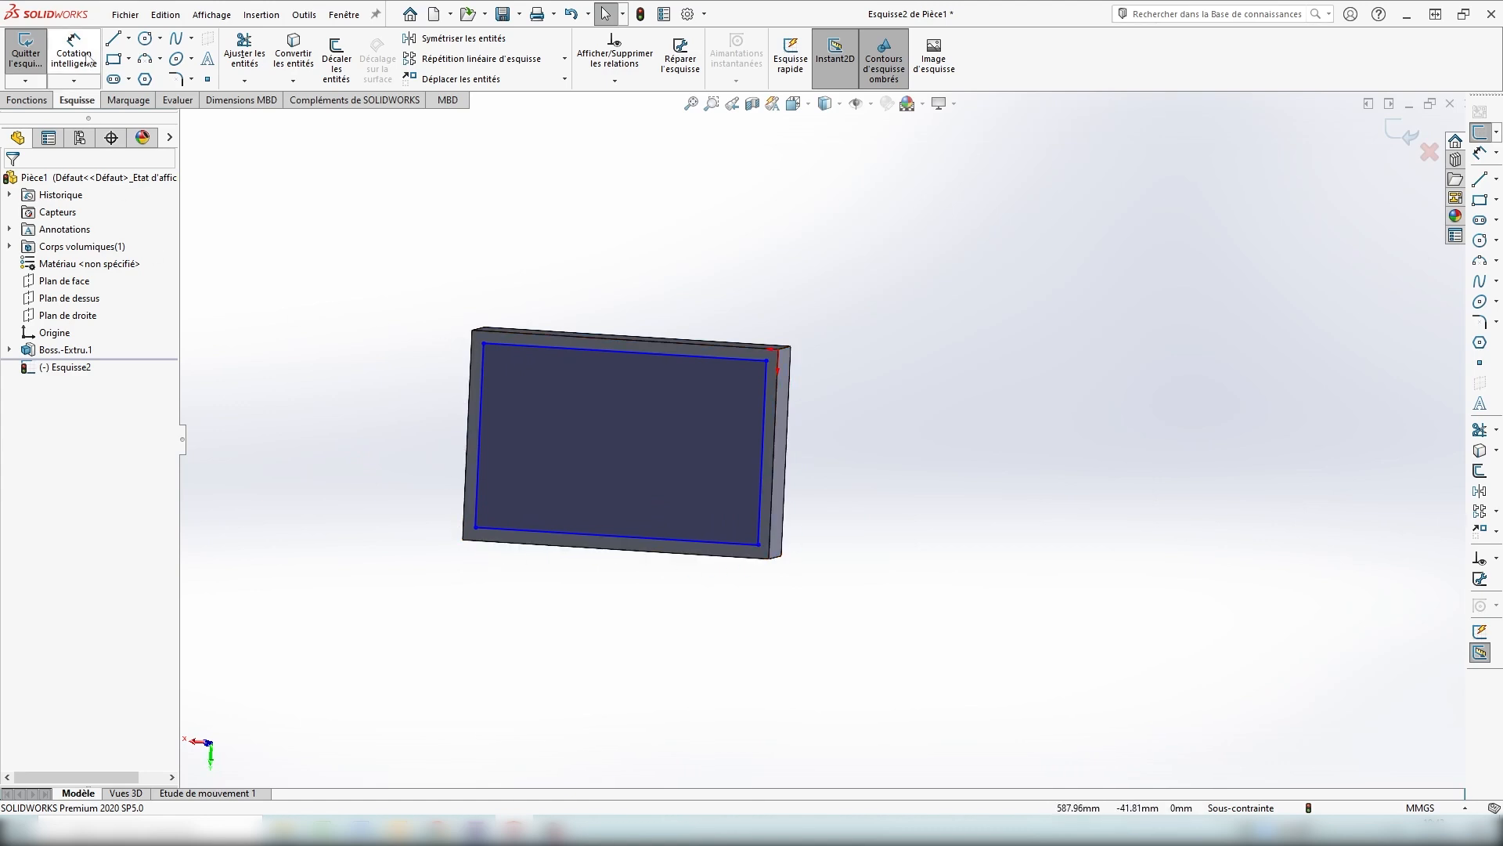
pyautogui.click(608, 352)
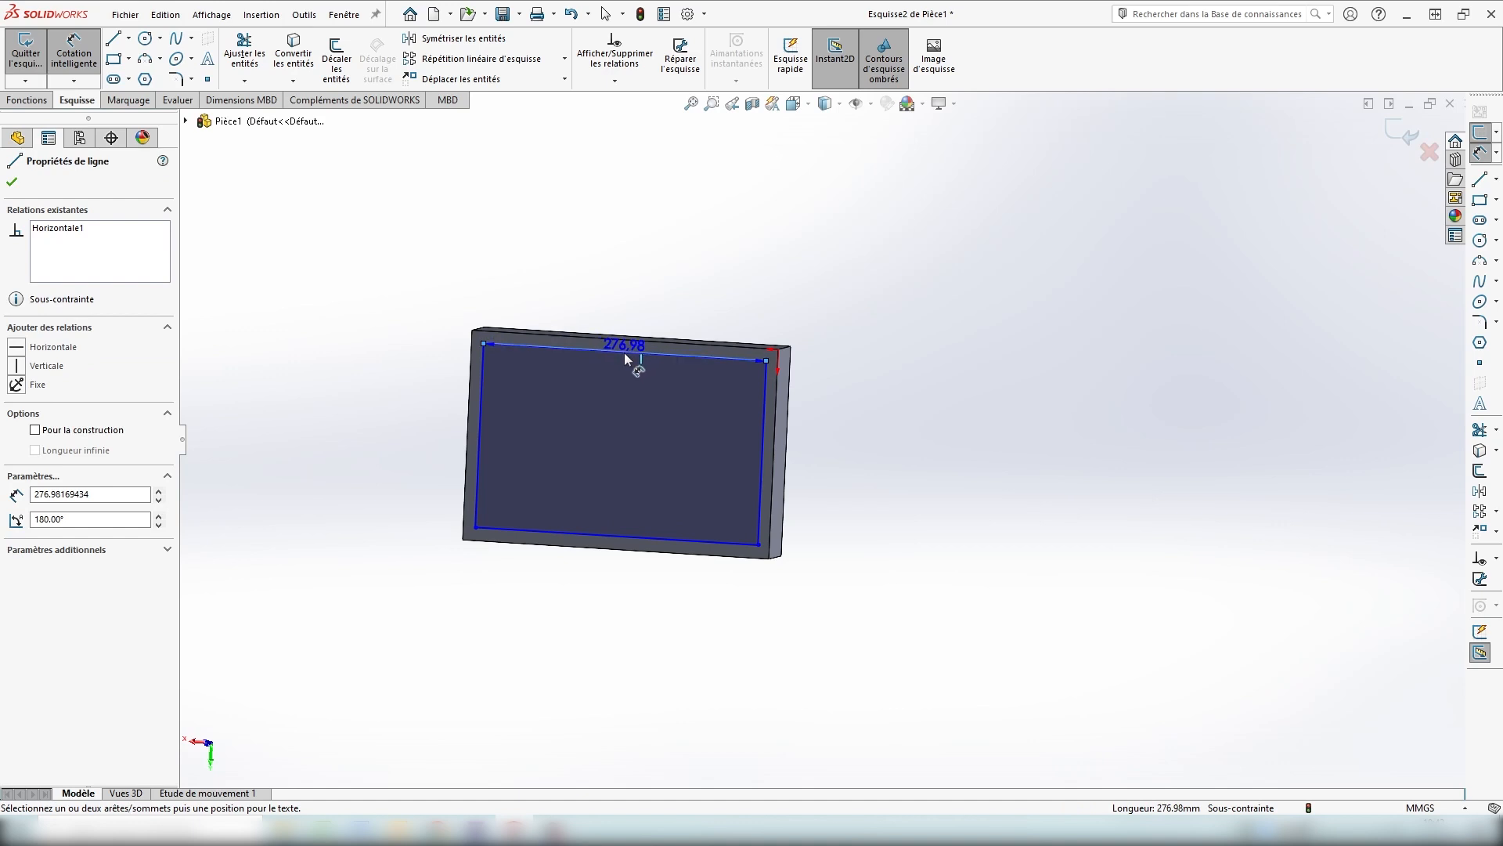
pyautogui.click(634, 337)
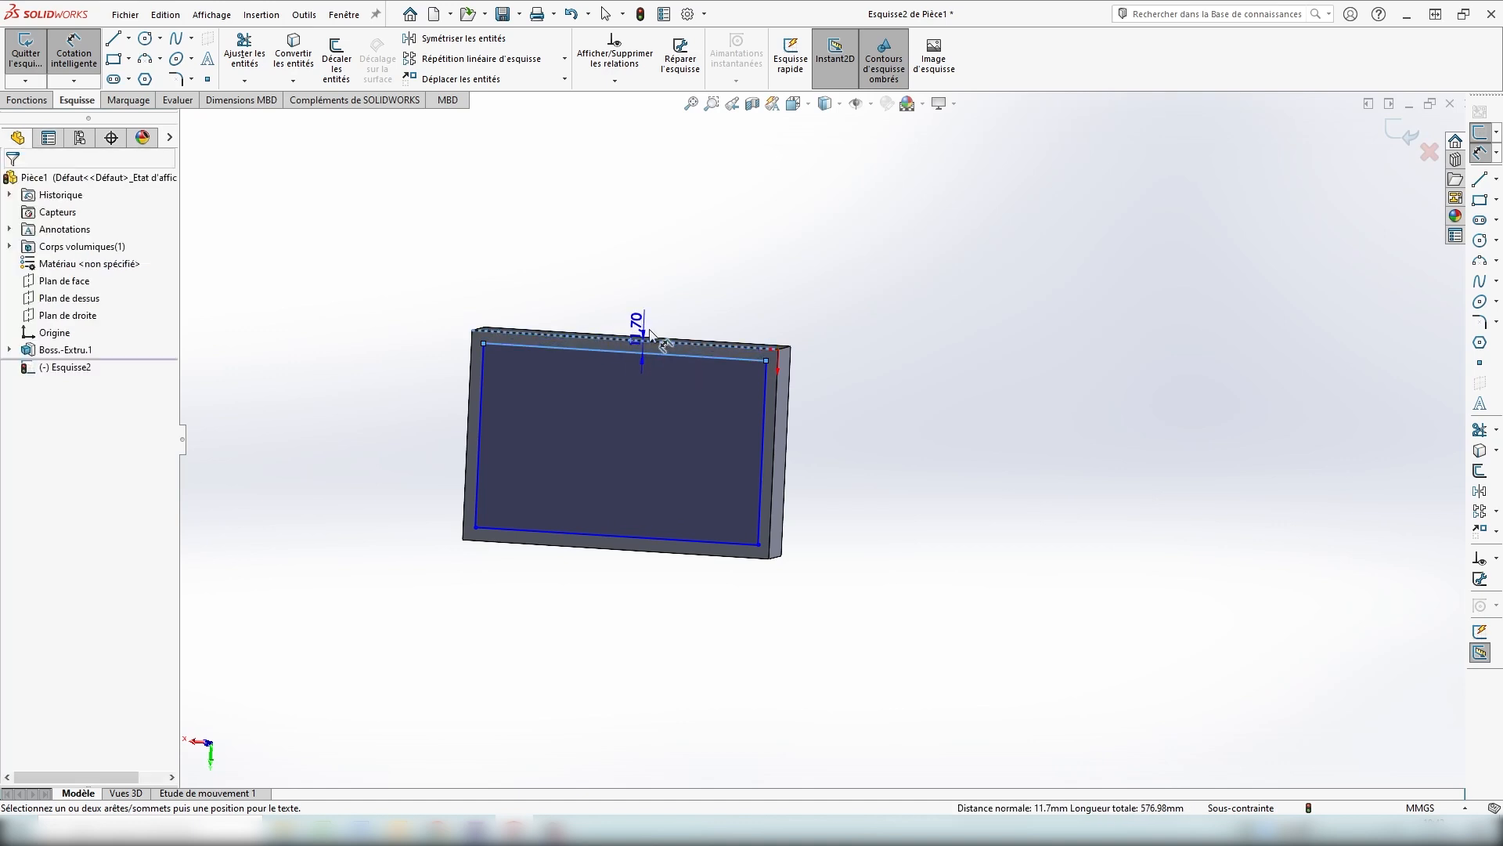
pyautogui.click(881, 356)
pyautogui.write('2')
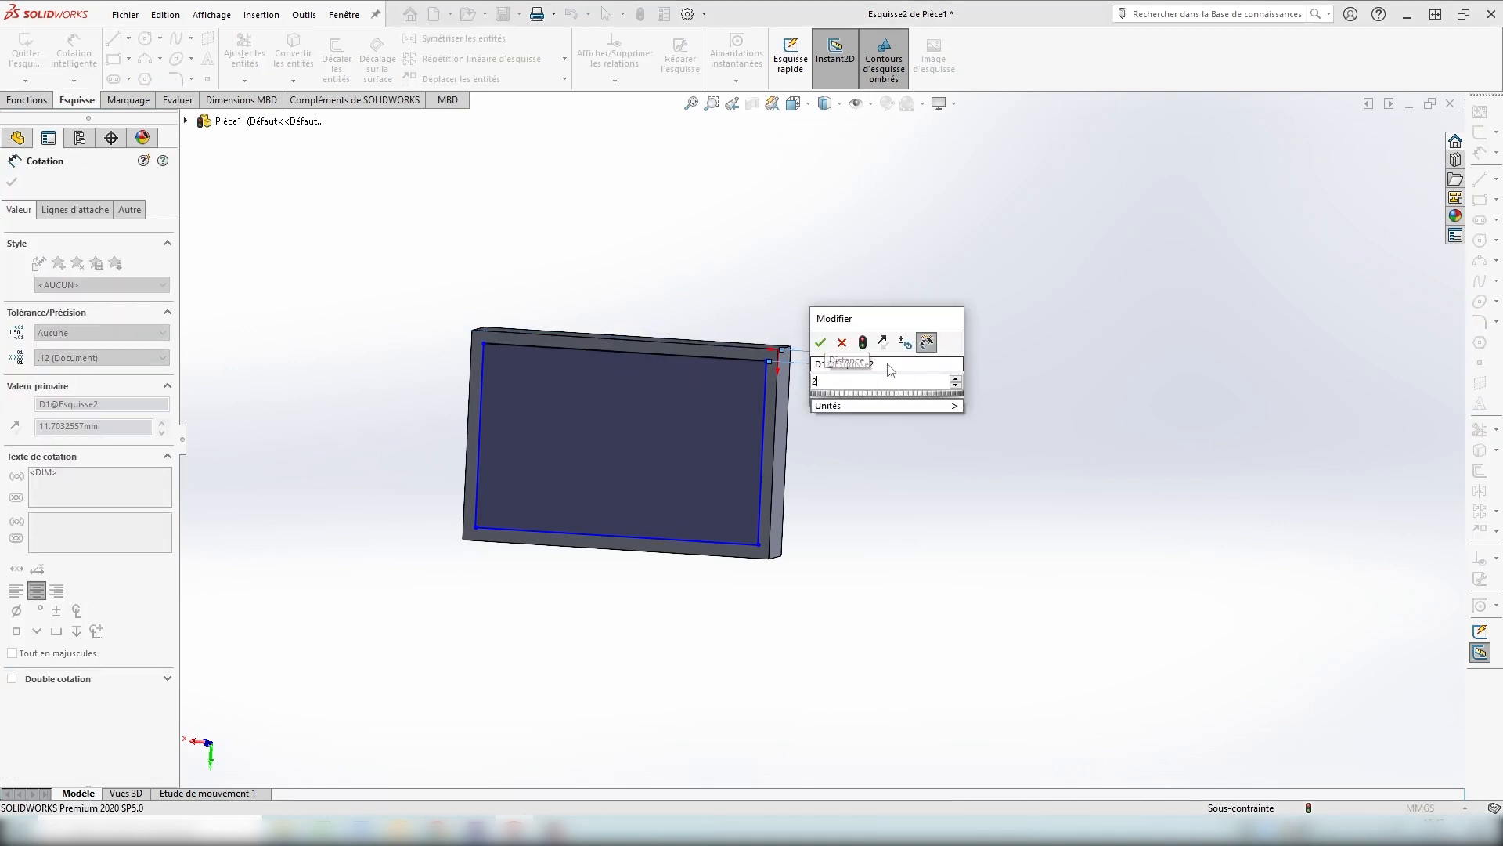
pyautogui.press('Return')
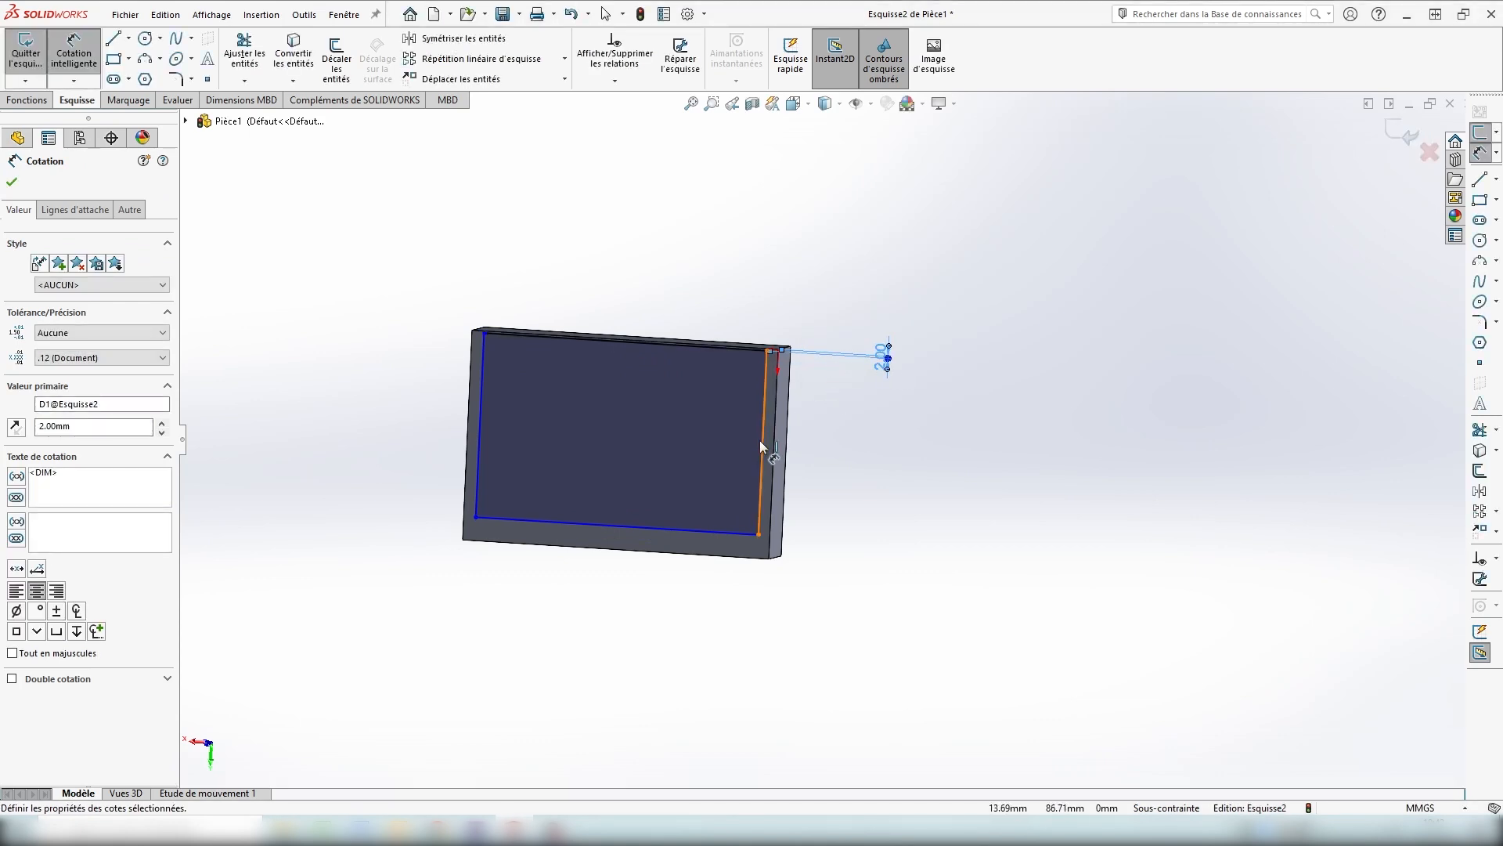
pyautogui.click(762, 446)
pyautogui.click(777, 454)
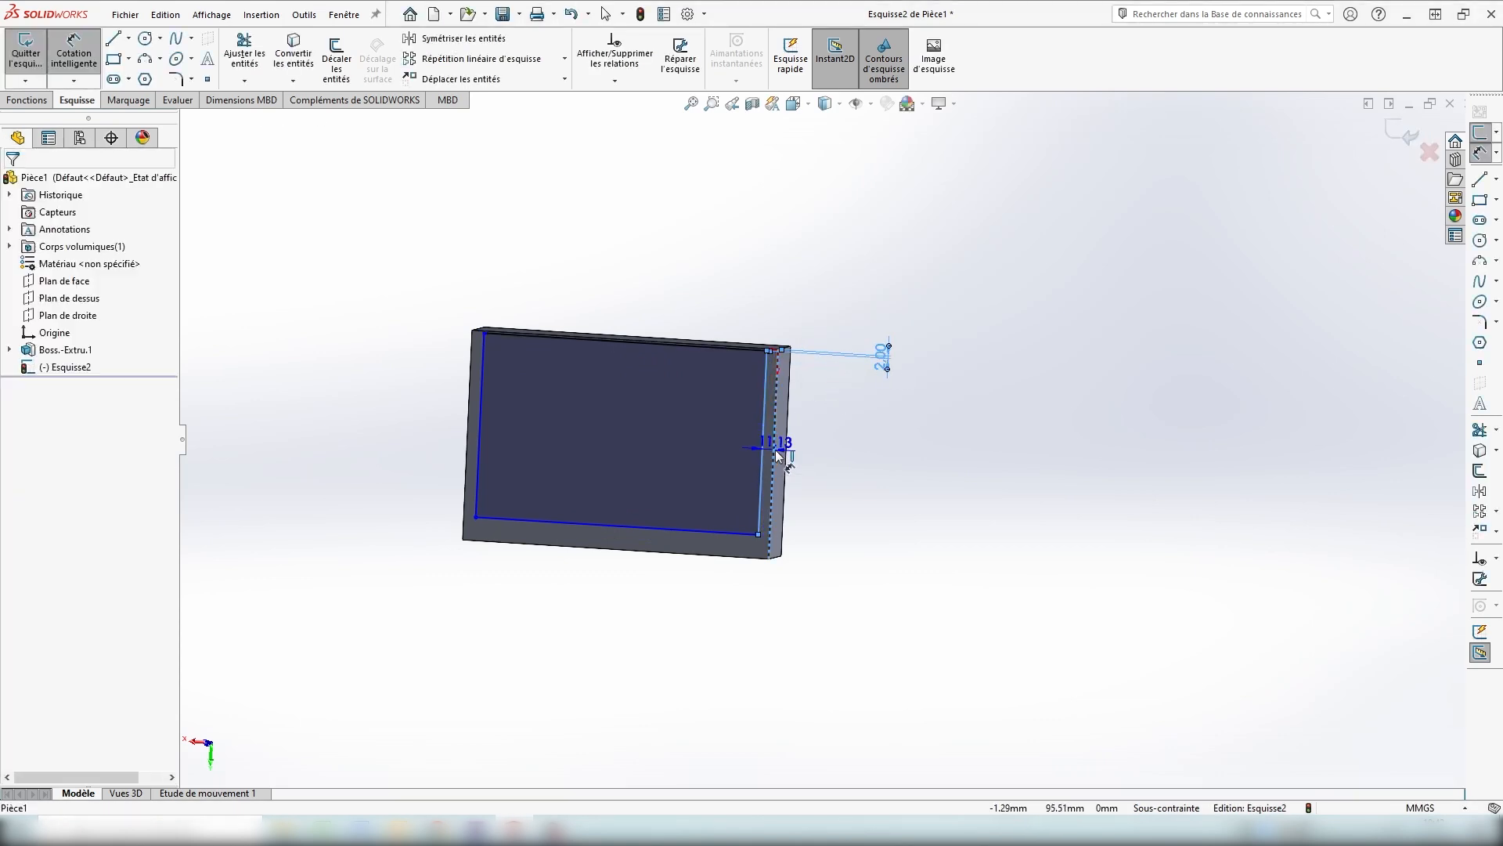
pyautogui.click(879, 483)
pyautogui.write('2')
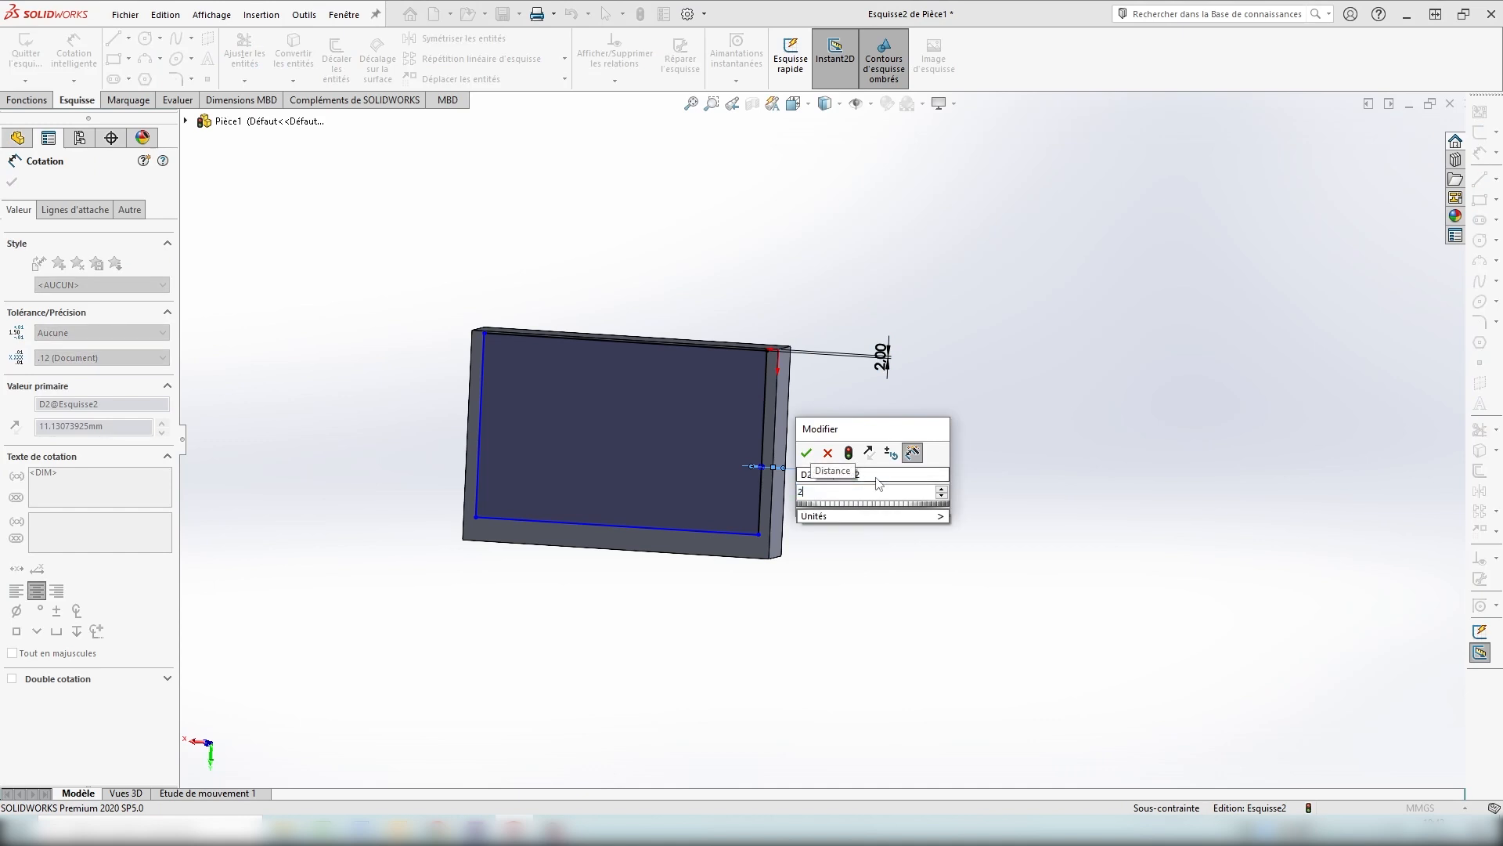
pyautogui.press('Return')
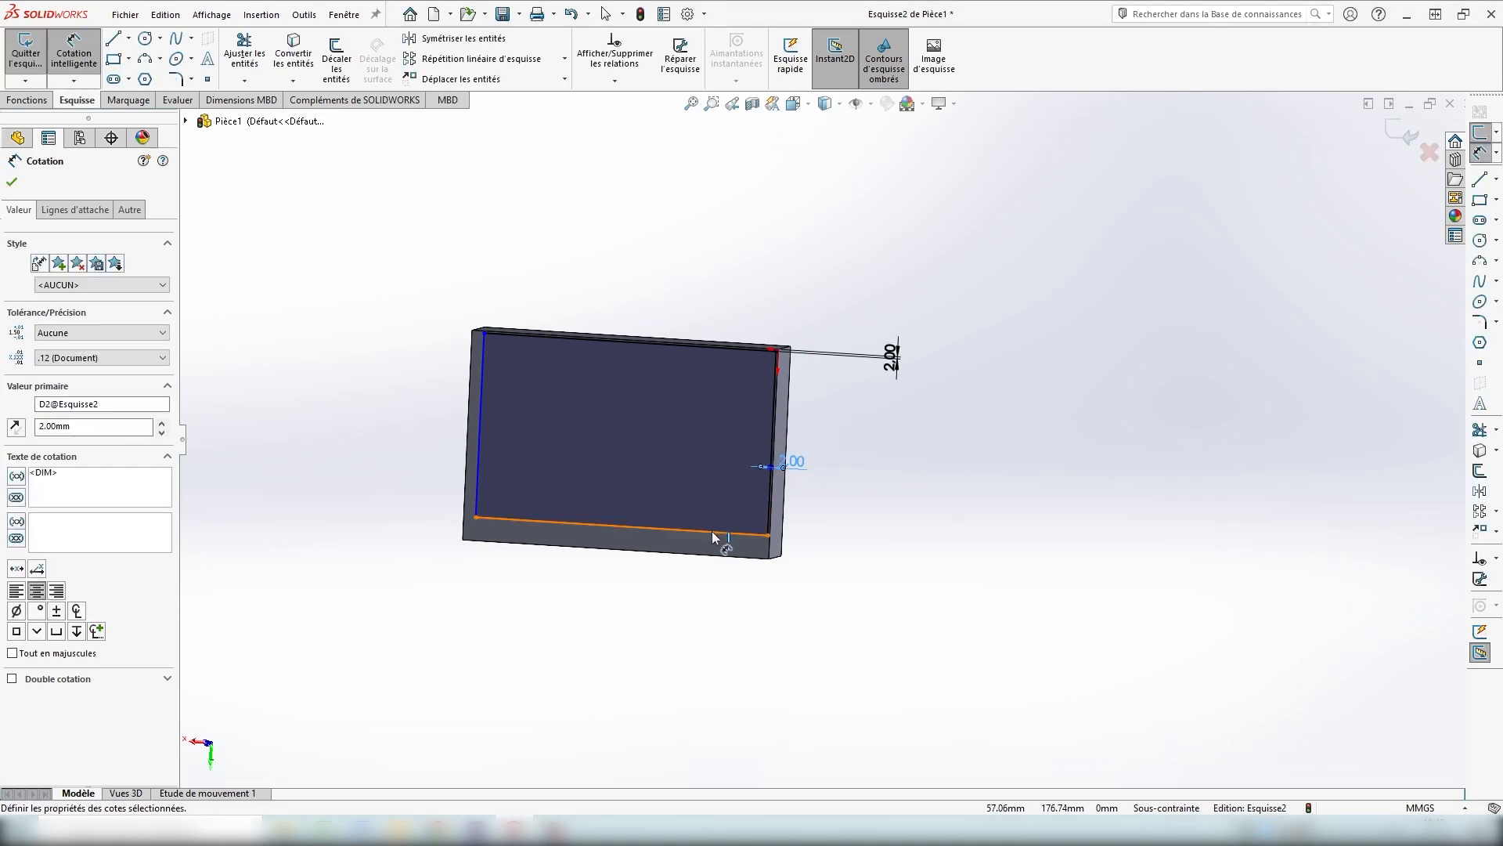
# Dimension the rectangle's two sides farthest from the origin at 2 mm from the block's adjacent edges.
pyautogui.click(712, 531)
pyautogui.click(689, 552)
pyautogui.click(840, 541)
pyautogui.write('2')
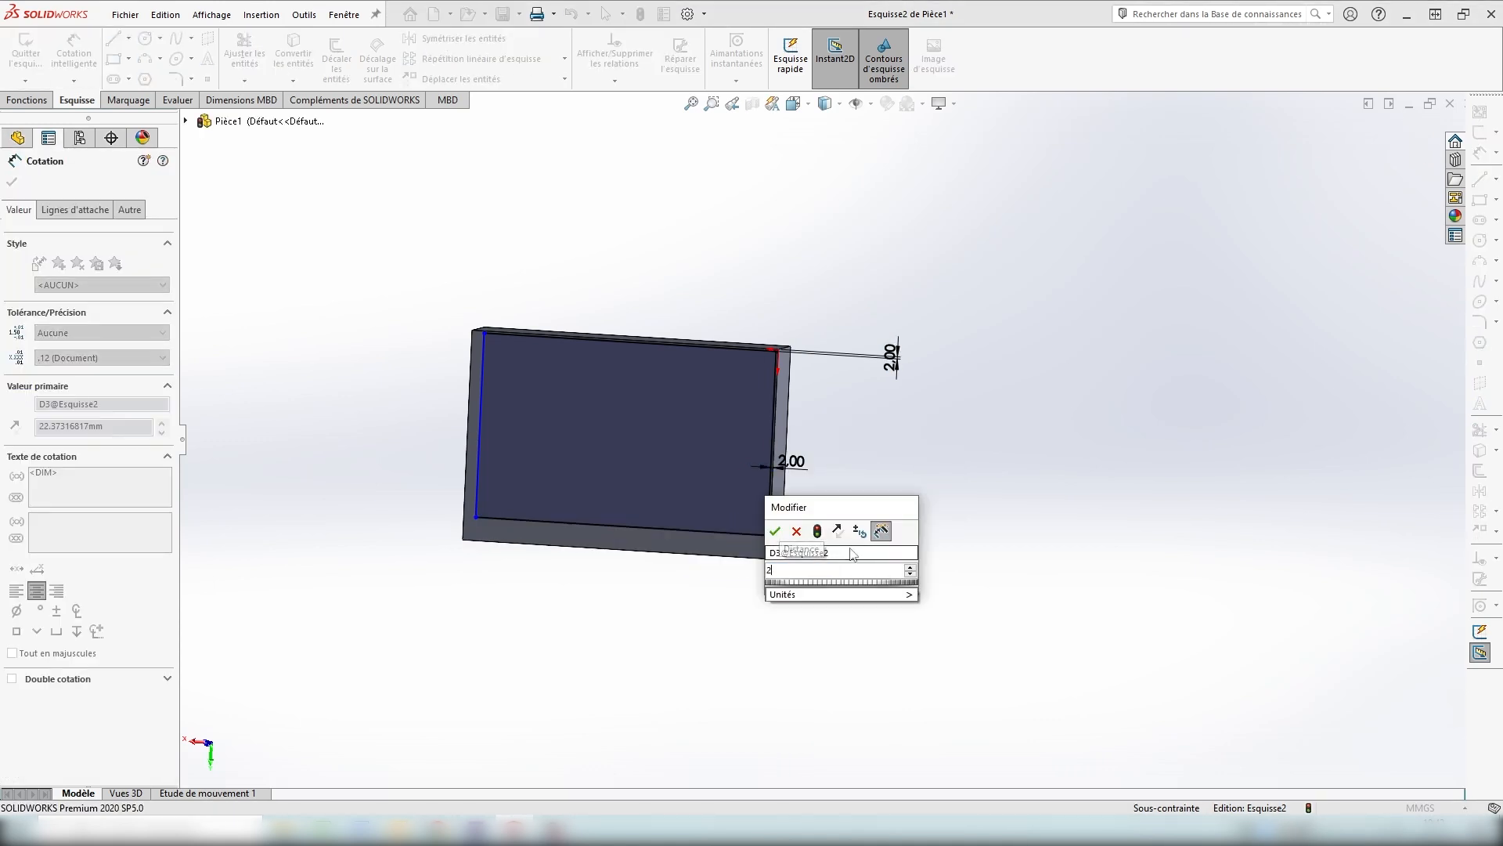
pyautogui.press('Return')
pyautogui.click(481, 441)
pyautogui.click(469, 444)
pyautogui.click(476, 274)
pyautogui.write('2')
pyautogui.press('Return')
# Cut-extrude the inner rectangle 48 mm deep into the block to hollow it into an open box.
pyautogui.moveTo(619, 534); pyautogui.dragTo(755, 569, button='middle')
pyautogui.scroll(3, 796, 517)
pyautogui.scroll(-5, 789, 422)
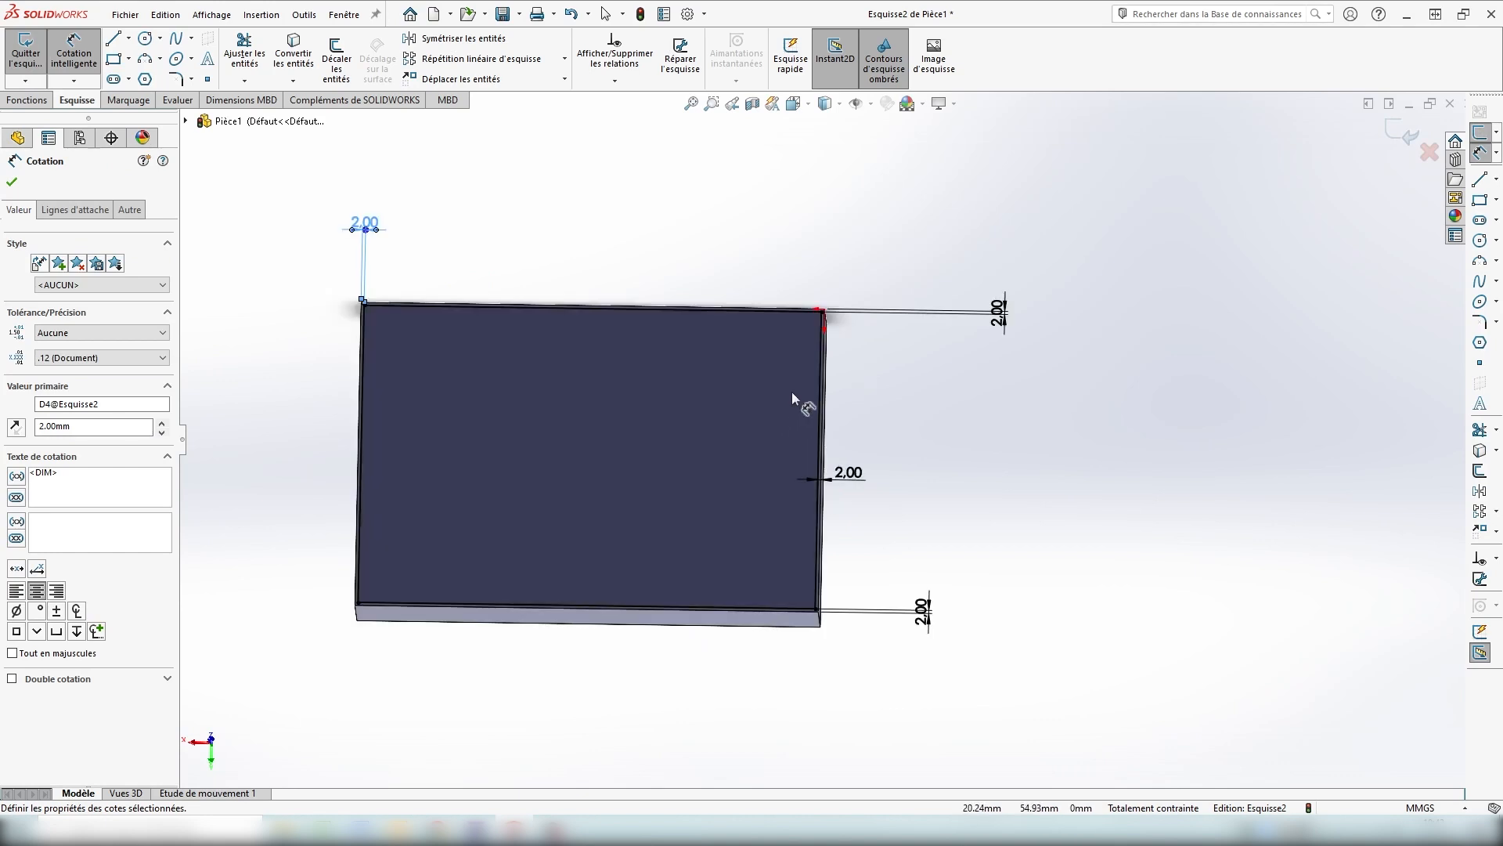
pyautogui.scroll(-5, 792, 395)
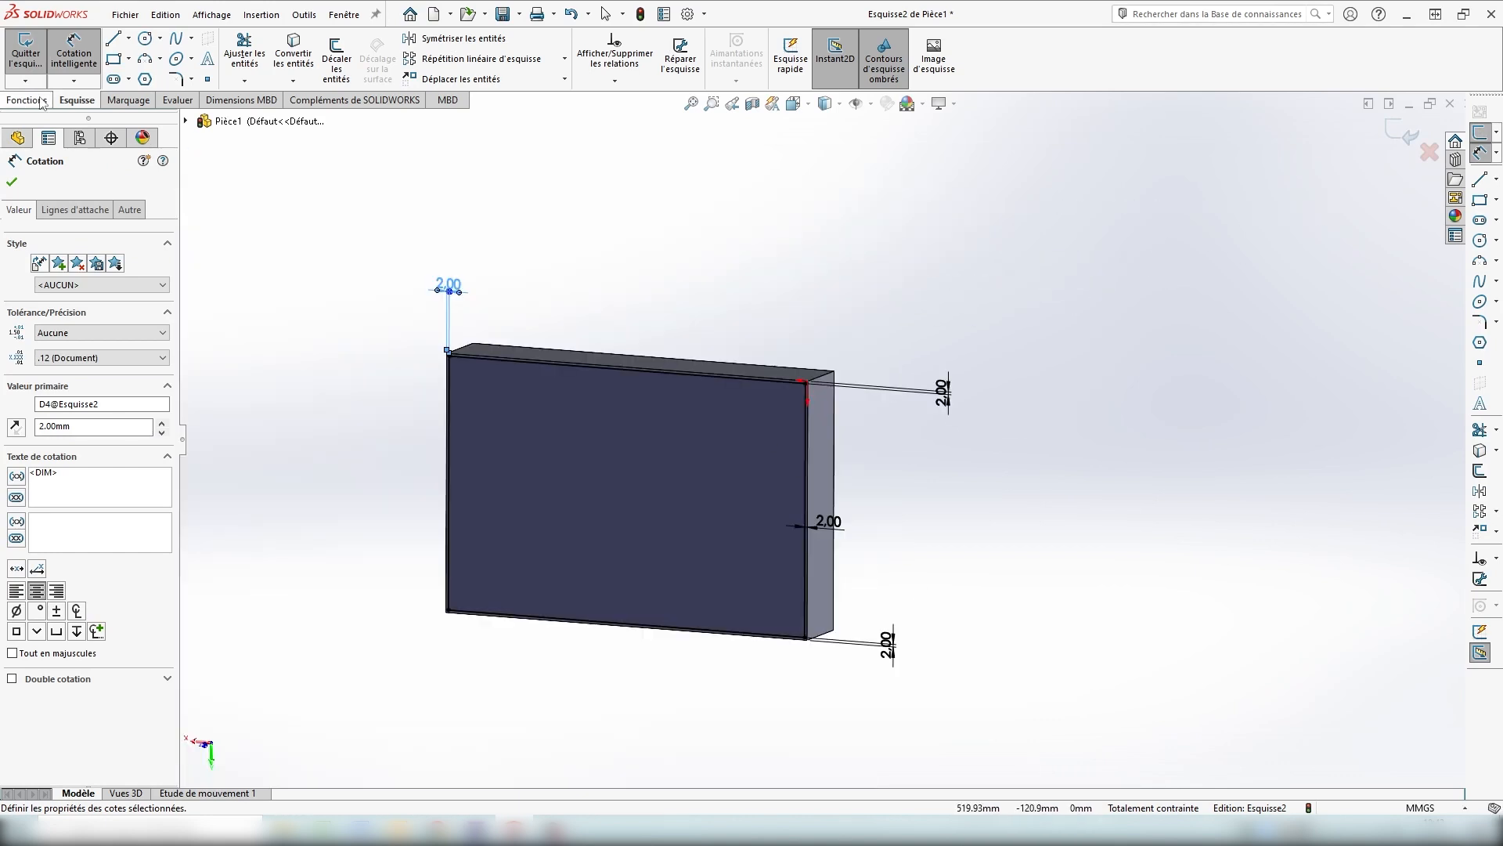
pyautogui.click(31, 100)
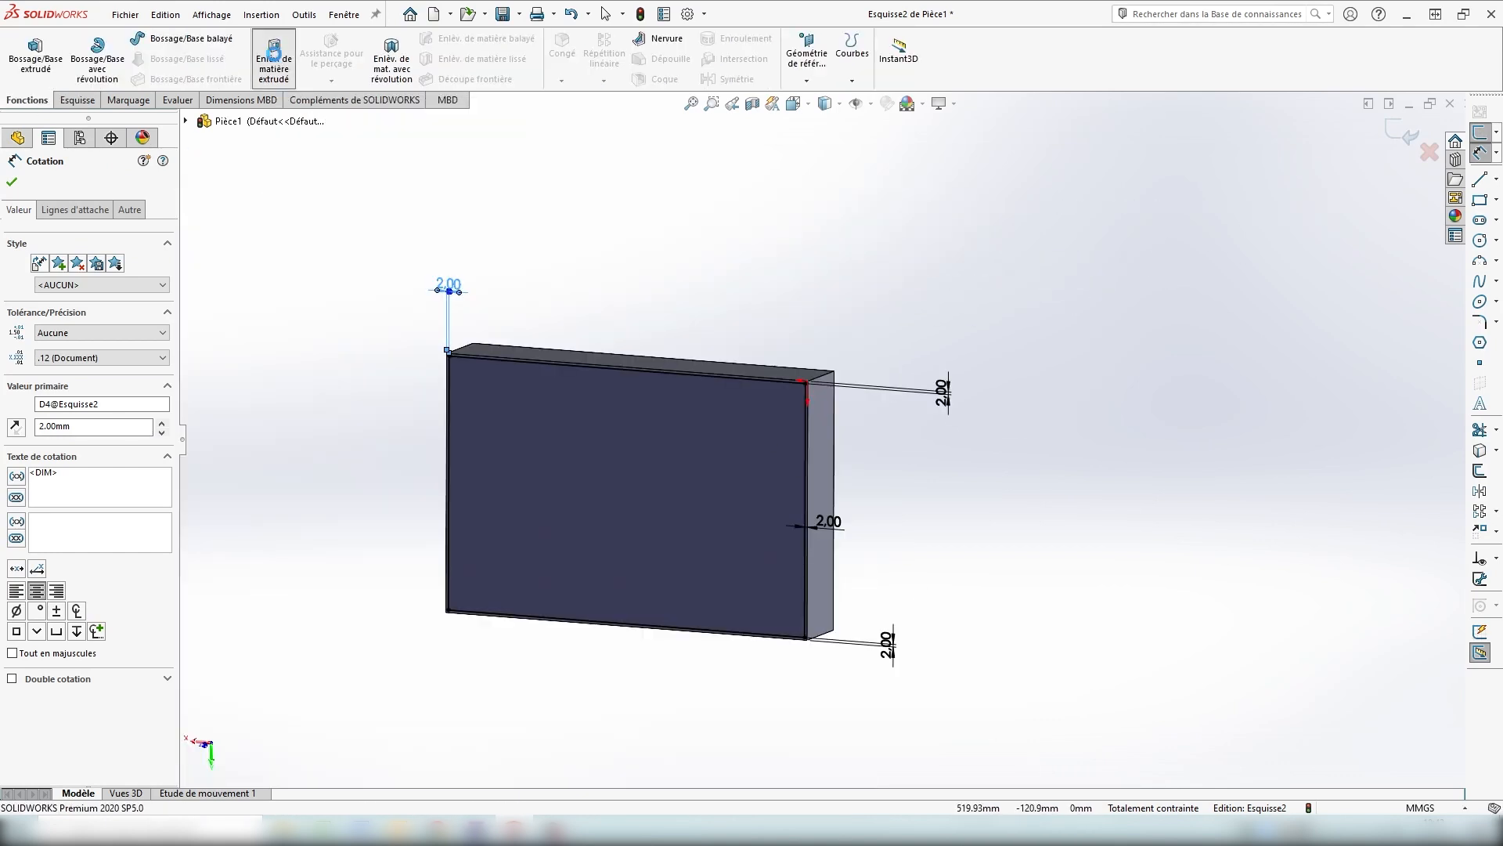
pyautogui.click(273, 54)
pyautogui.moveTo(969, 493); pyautogui.dragTo(870, 501, button='middle')
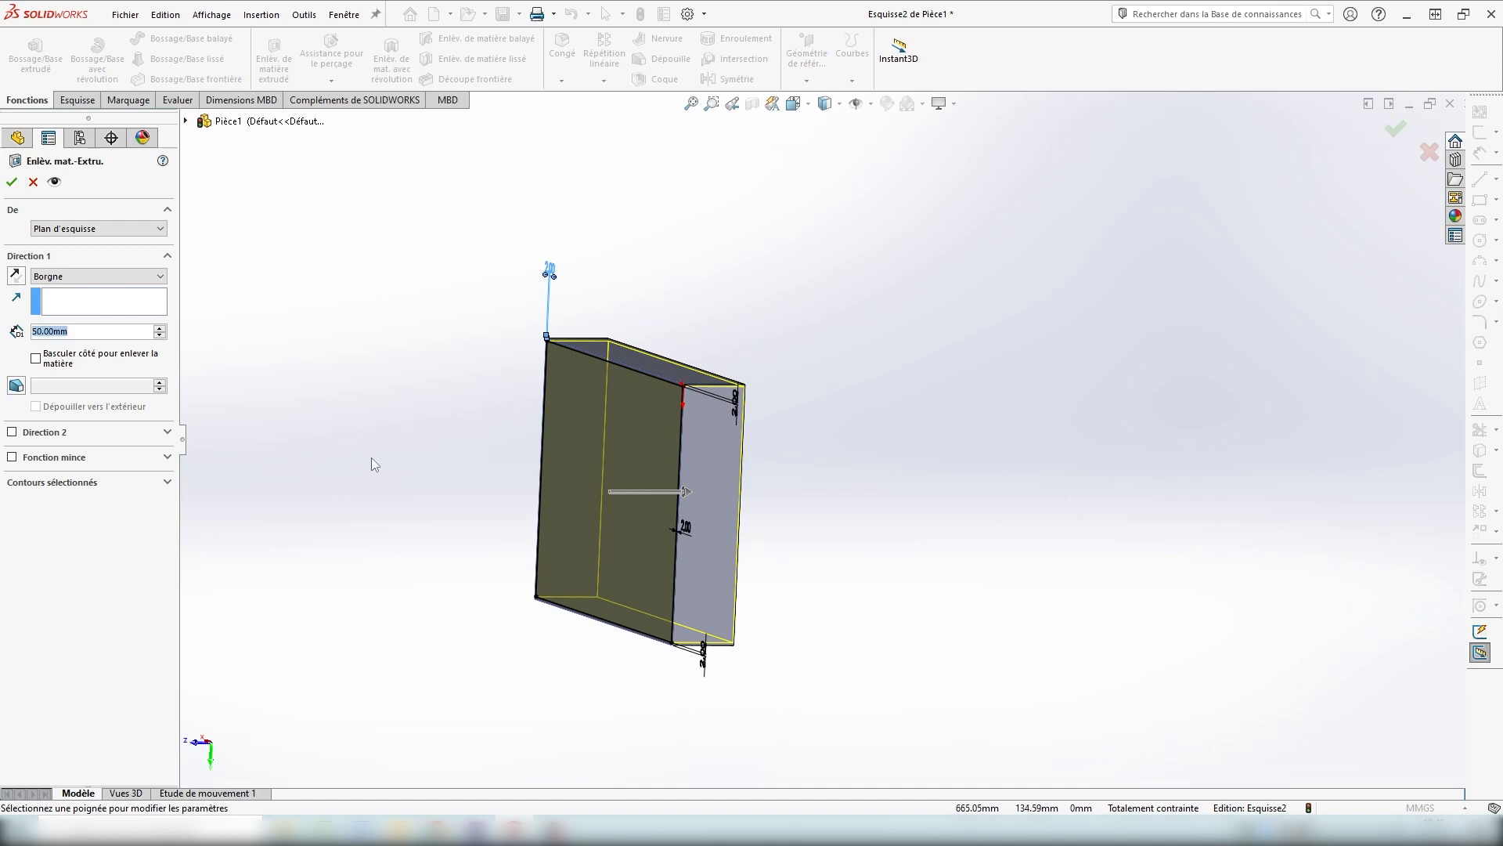
pyautogui.write('48')
pyautogui.press('Return')
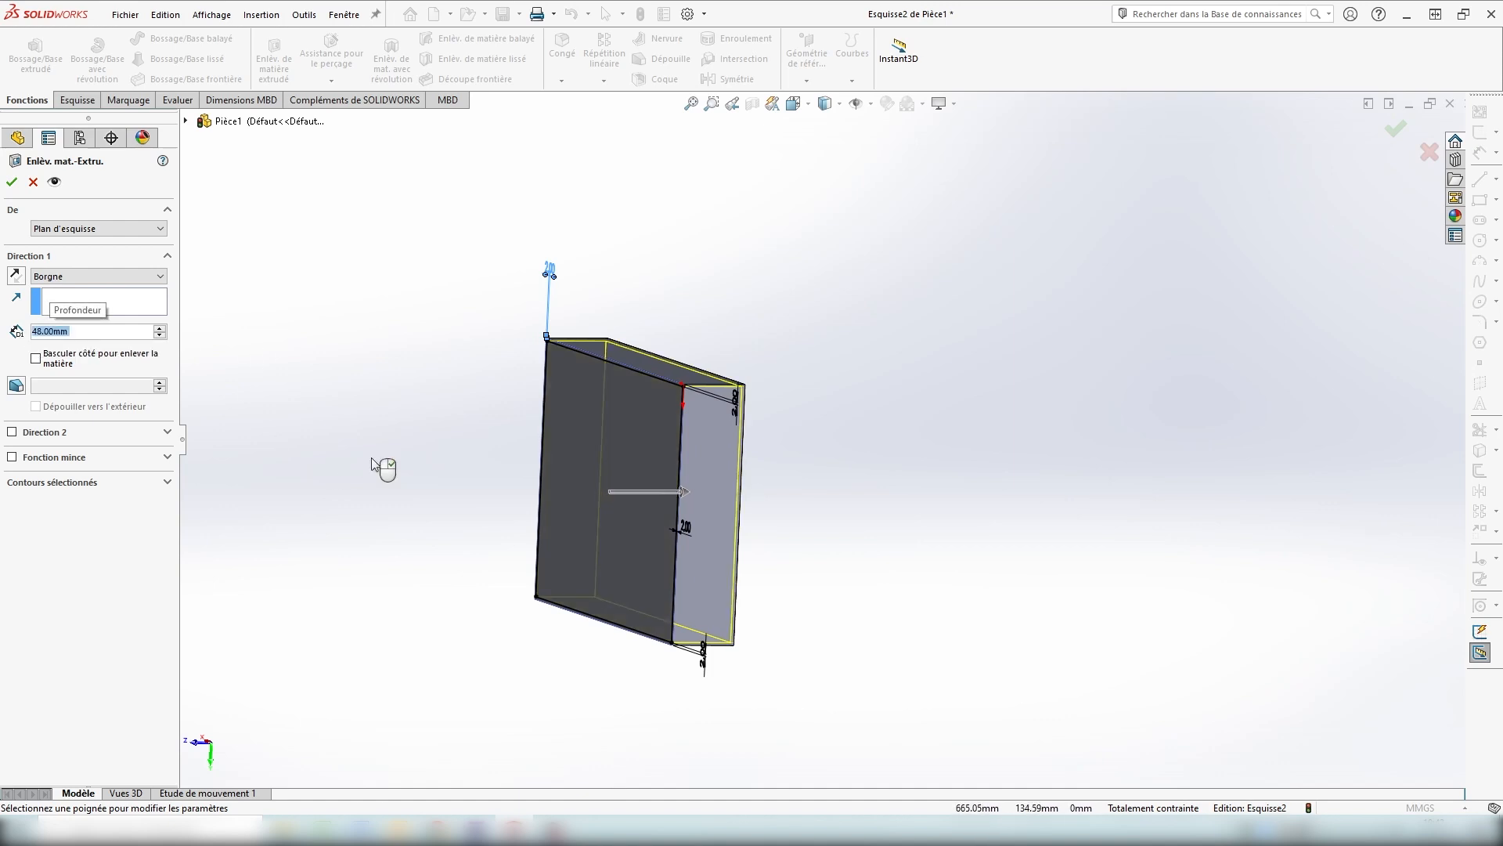
pyautogui.moveTo(409, 448)
pyautogui.mouseDown(button='middle')
pyautogui.moveTo(416, 506)
pyautogui.moveTo(423, 473)
pyautogui.mouseUp(button='middle')
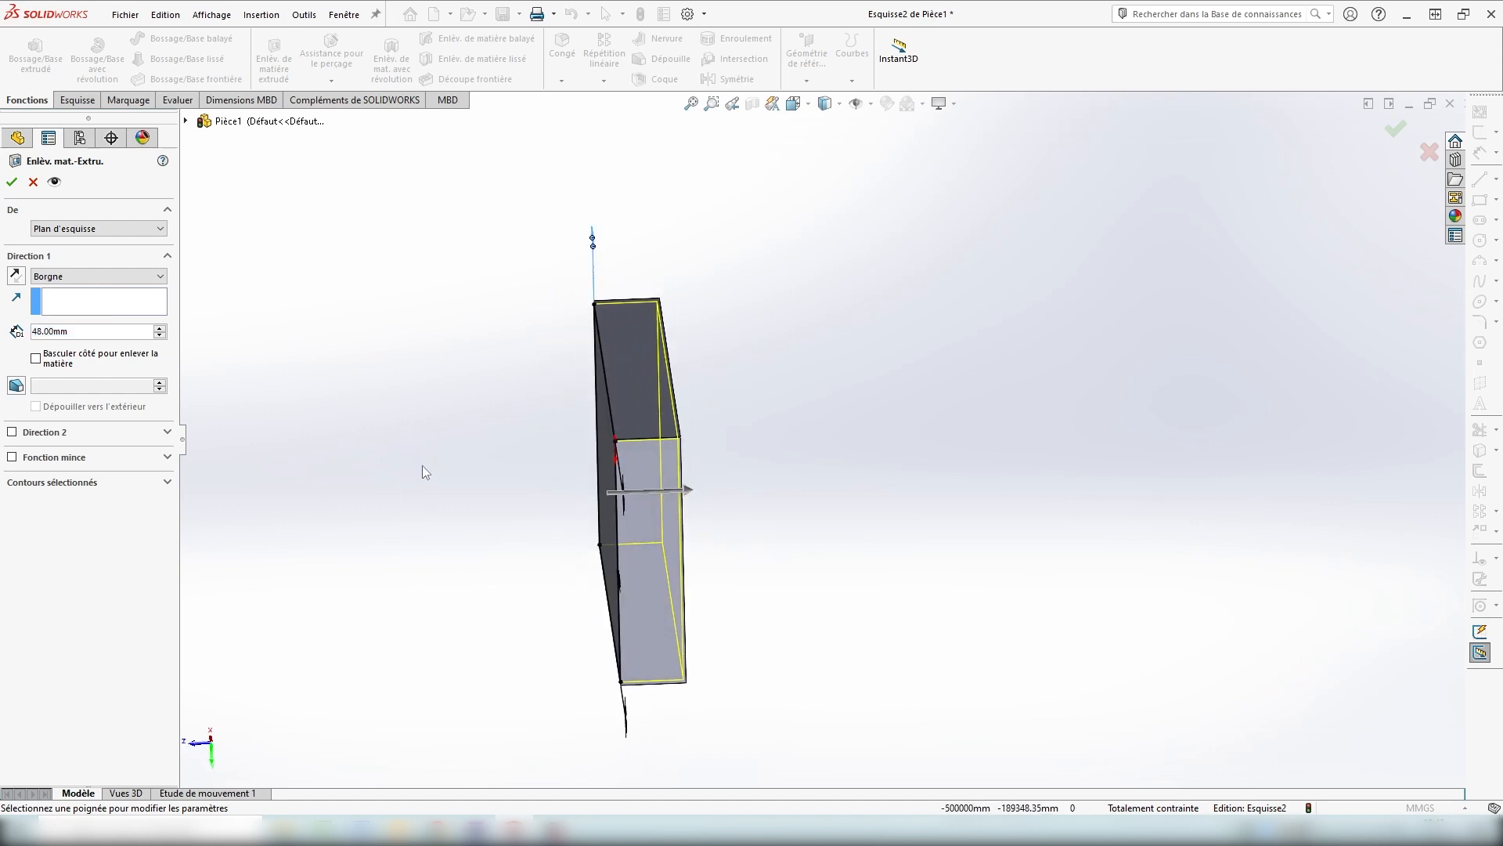
pyautogui.click(12, 180)
pyautogui.moveTo(345, 531); pyautogui.dragTo(522, 365, button='middle')
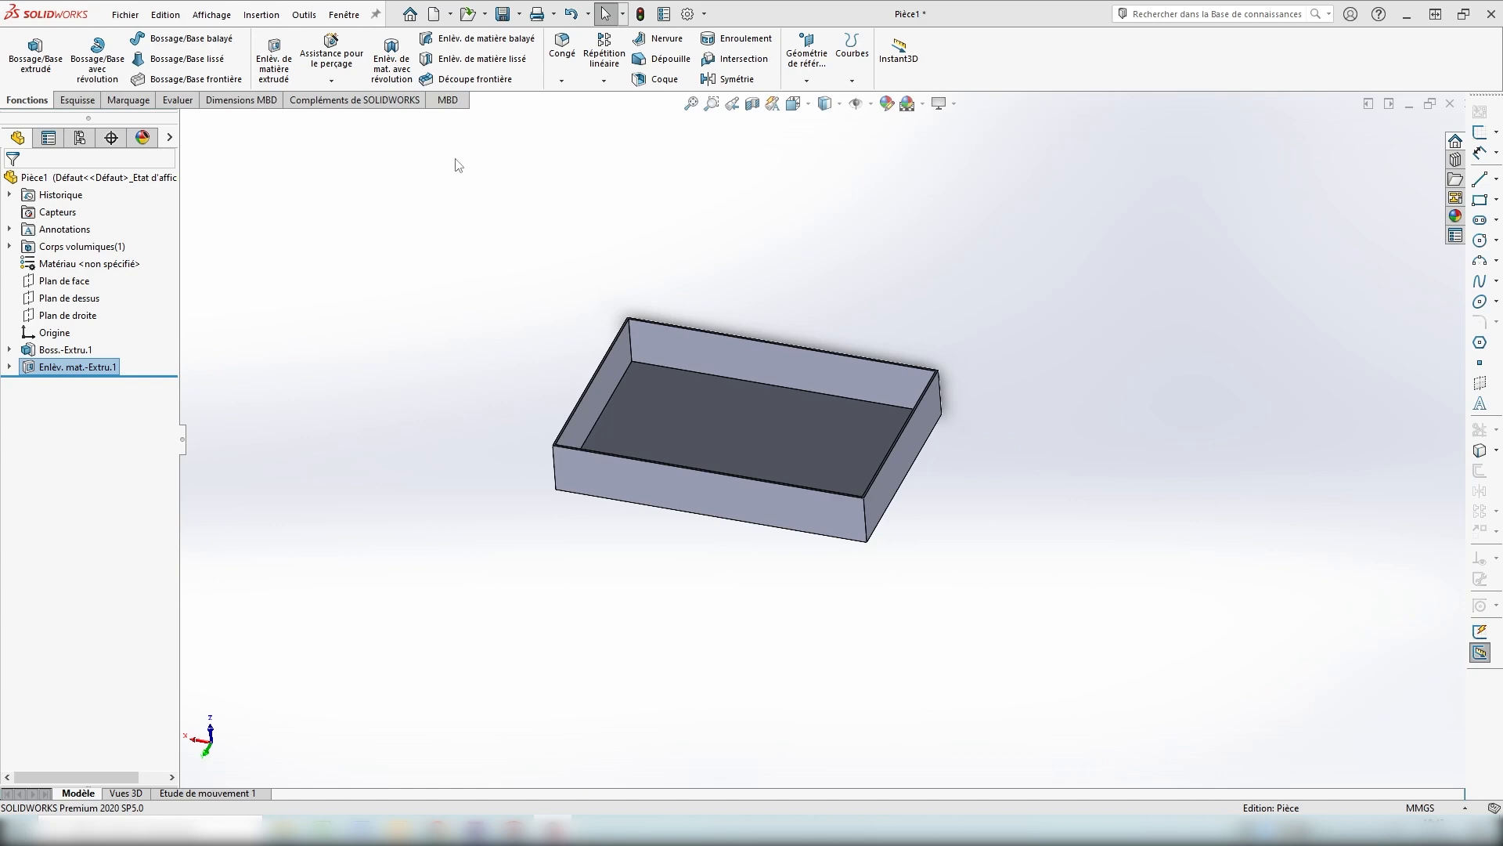
# Open Save As for the open box part and choose STL (*.stl) as the file type.
pyautogui.click(520, 15)
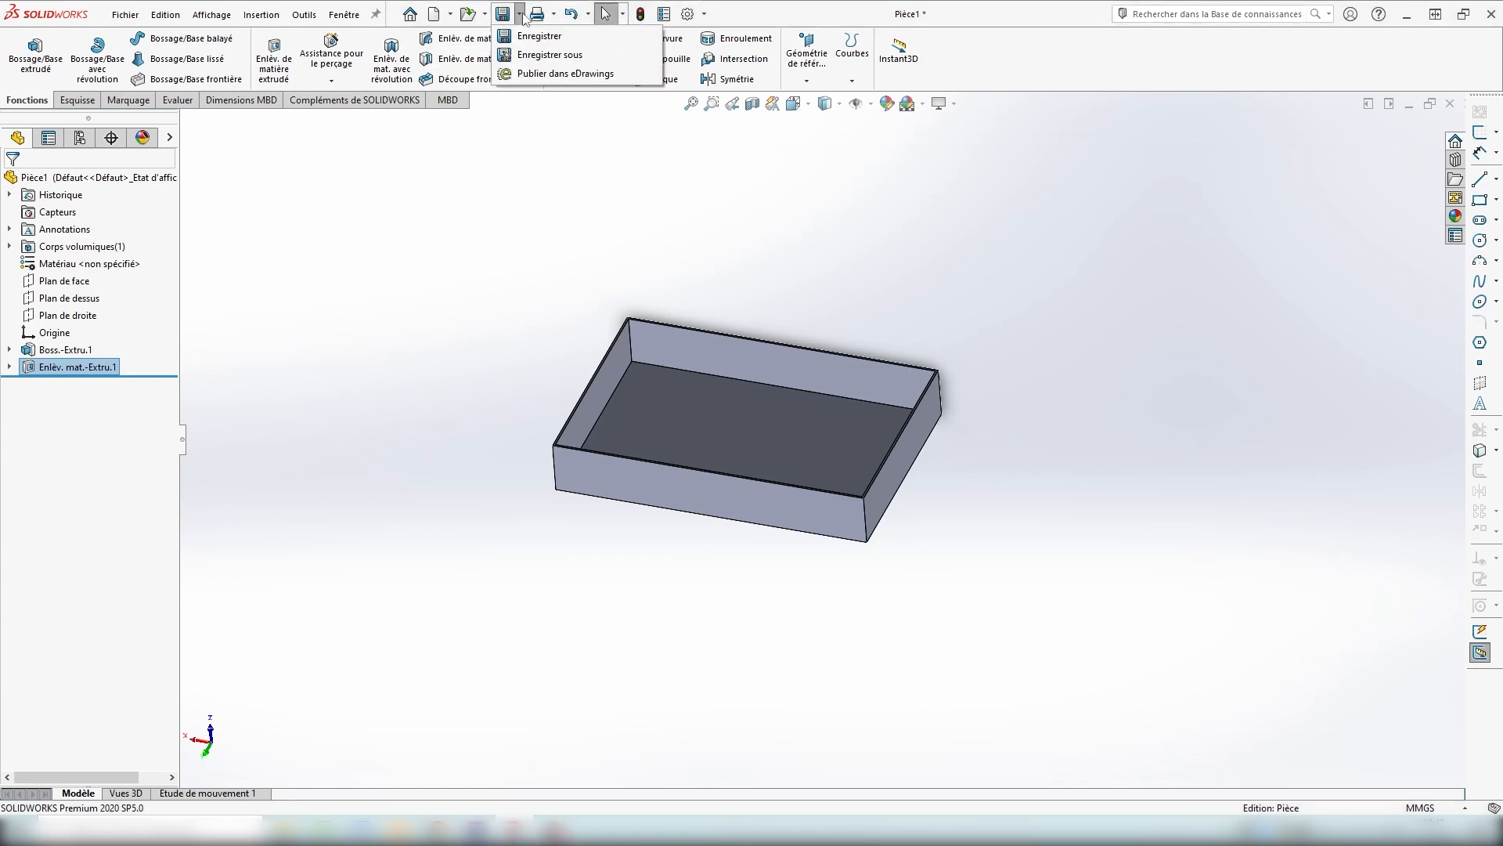
pyautogui.click(540, 54)
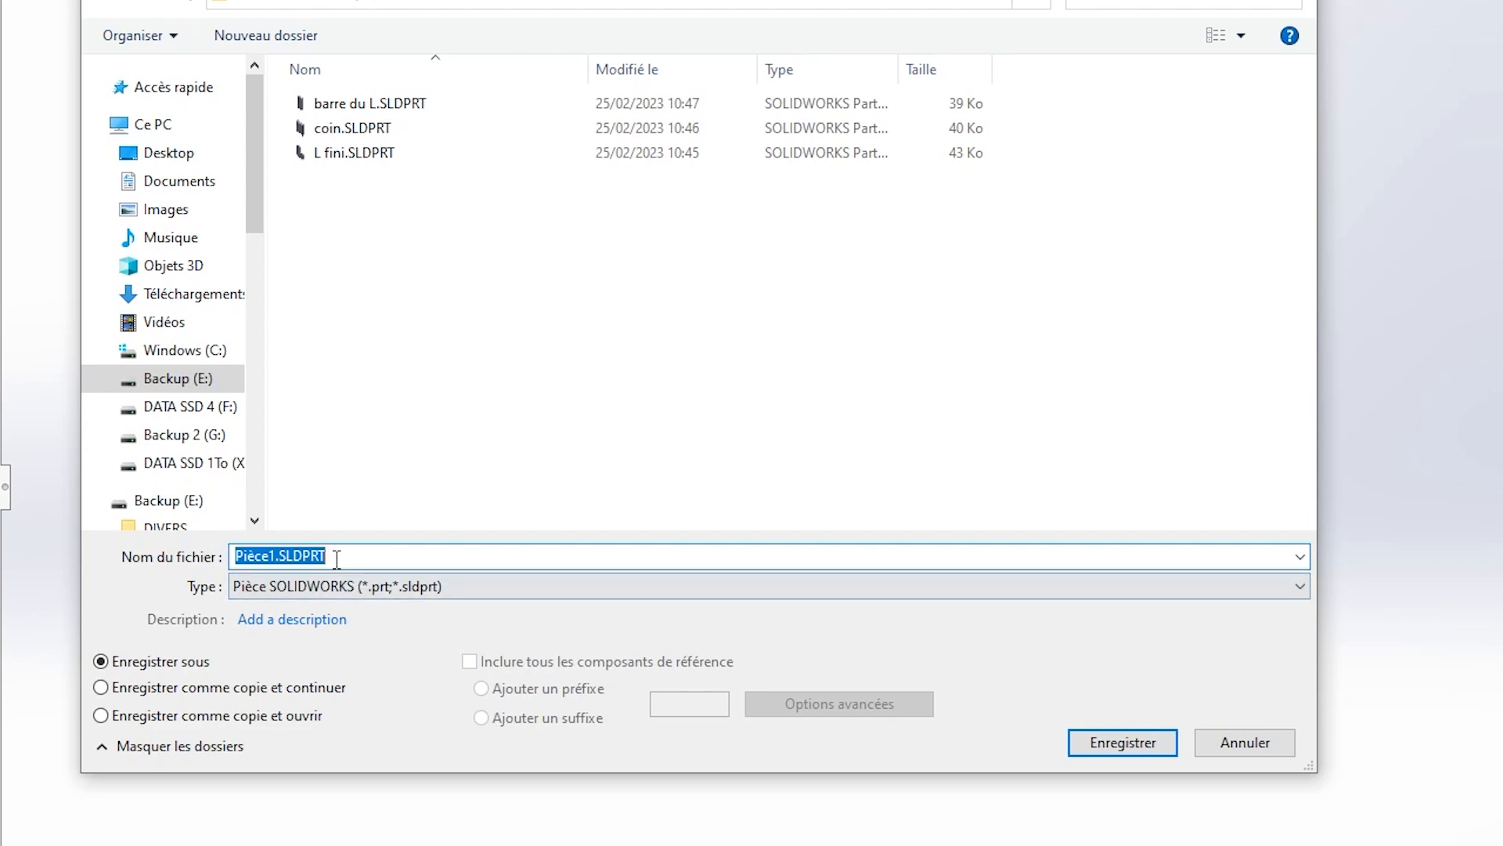
pyautogui.click(360, 587)
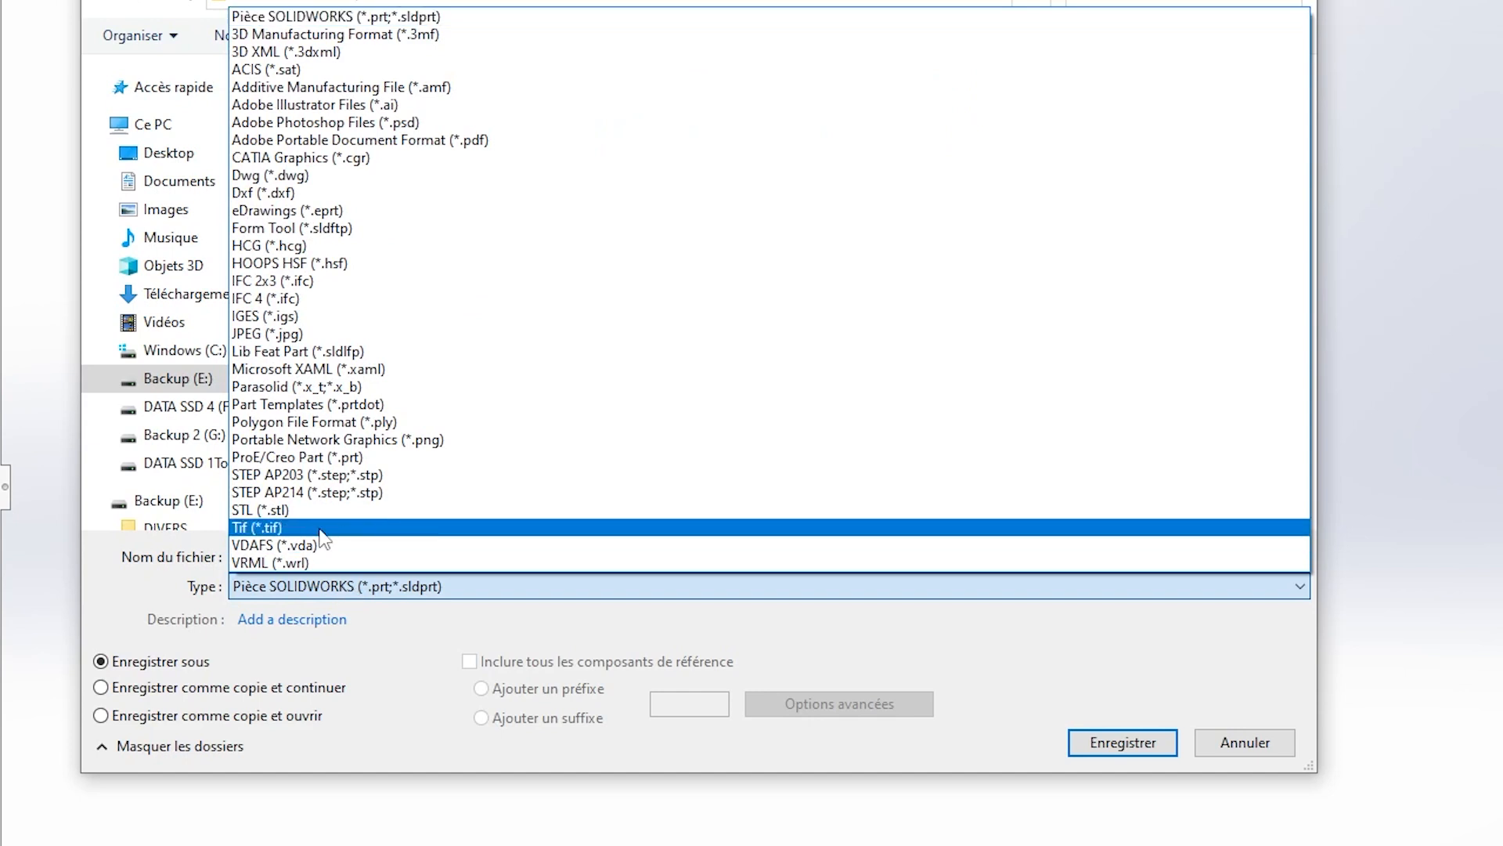
pyautogui.click(282, 511)
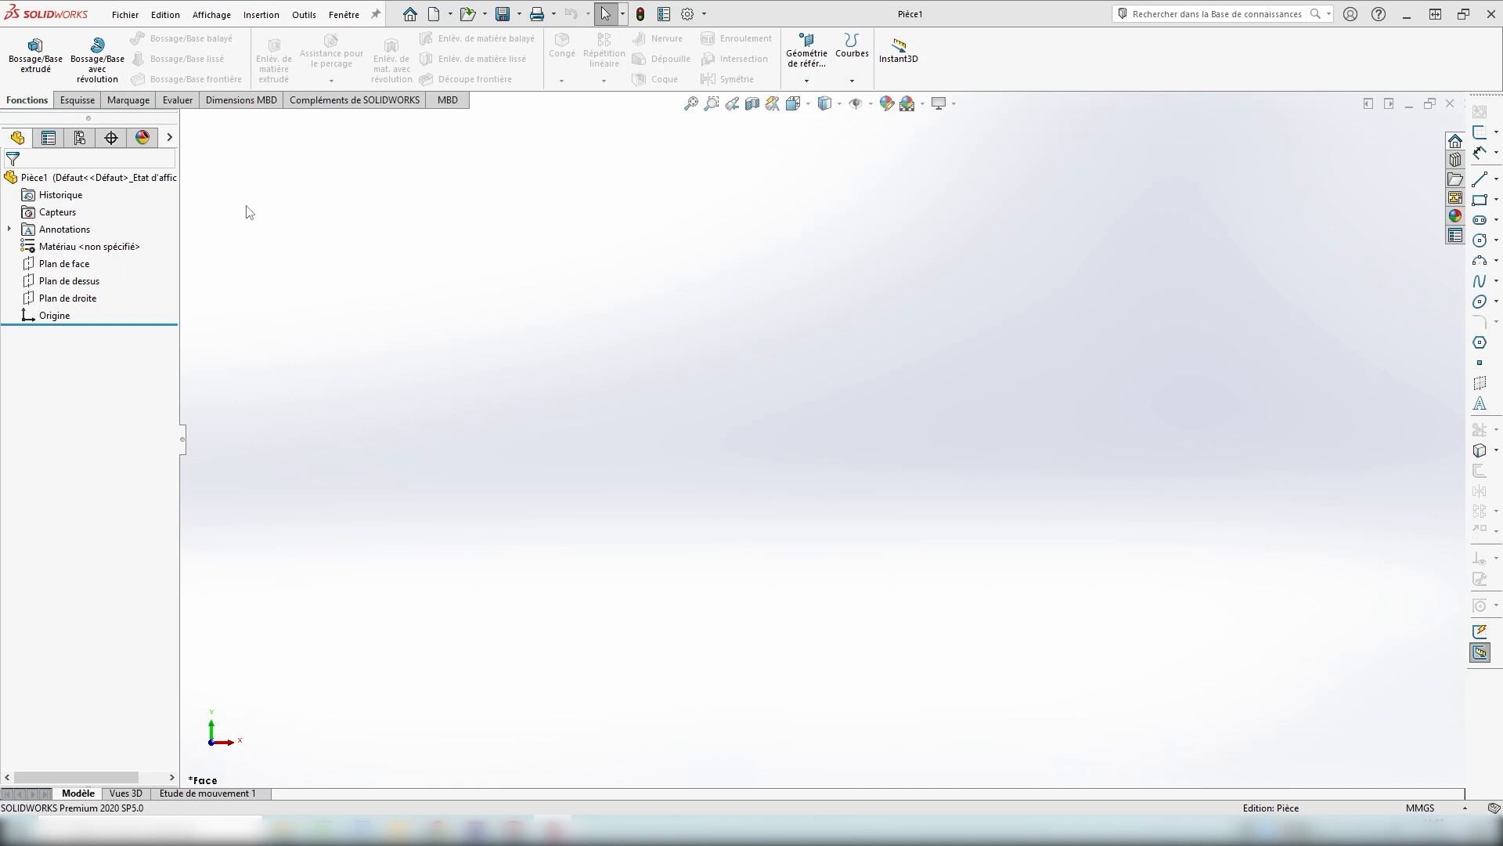
# Sketch a corner rectangle about 89 mm wide on the front plane, starting from the origin.
pyautogui.click(77, 100)
pyautogui.click(115, 59)
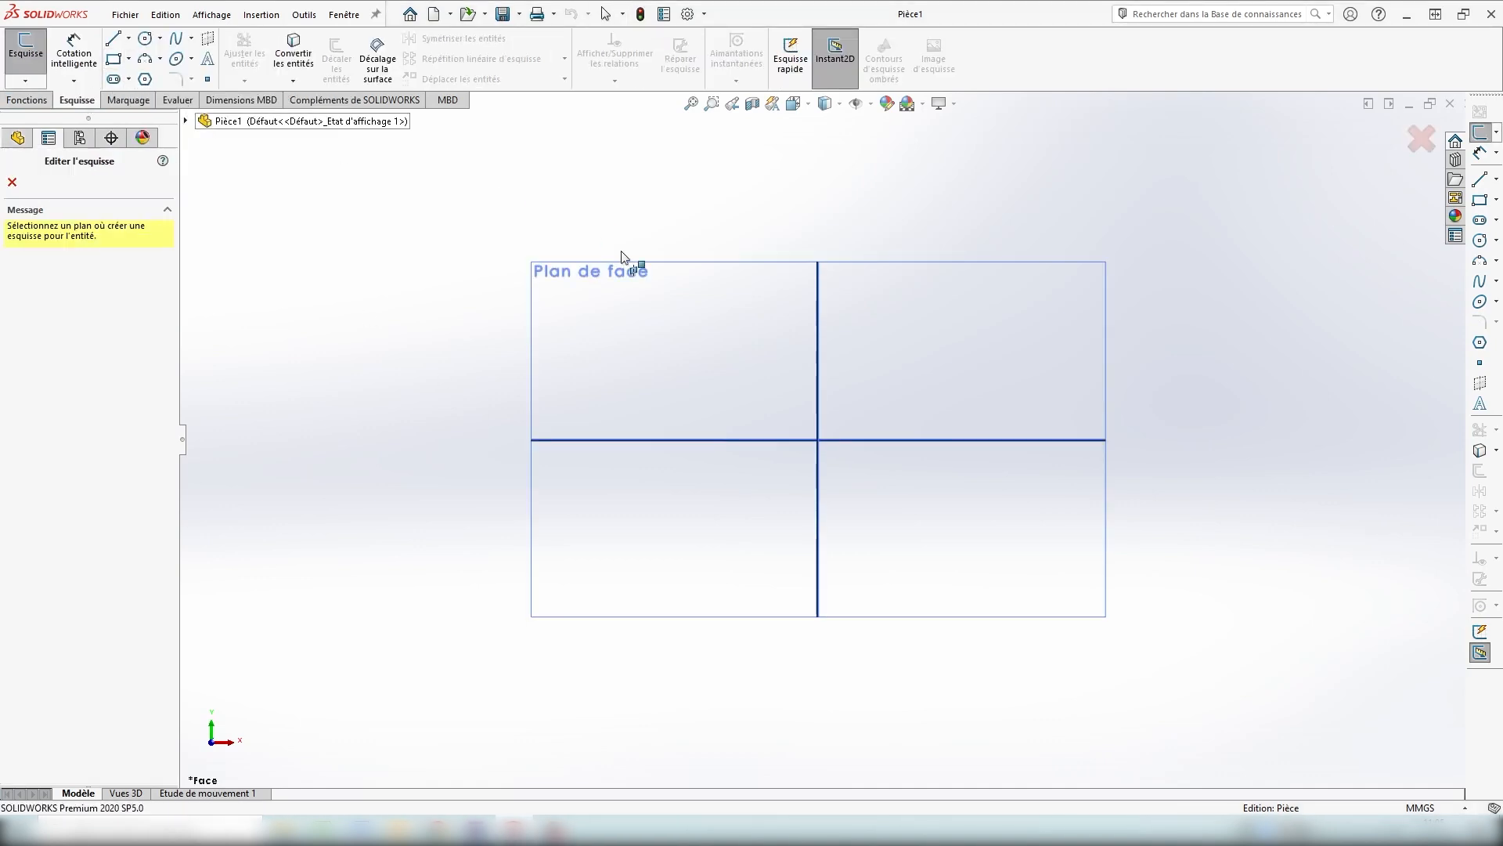
pyautogui.click(728, 334)
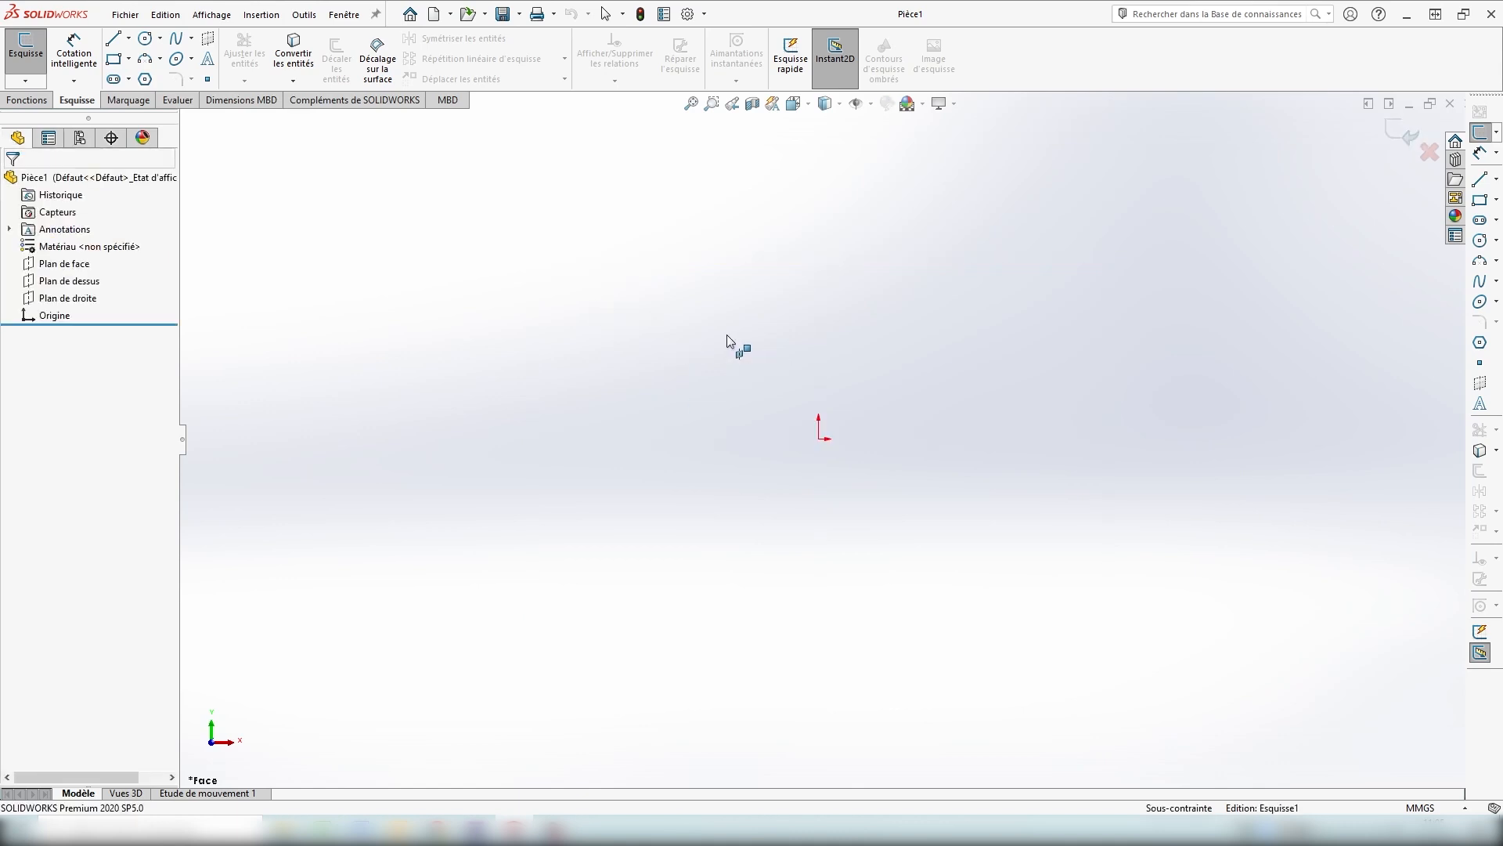
pyautogui.click(818, 439)
pyautogui.click(1105, 215)
# Dimension the rectangle 300 mm wide and 200 mm high.
pyautogui.click(74, 53)
pyautogui.click(948, 210)
pyautogui.click(949, 195)
pyautogui.write('300')
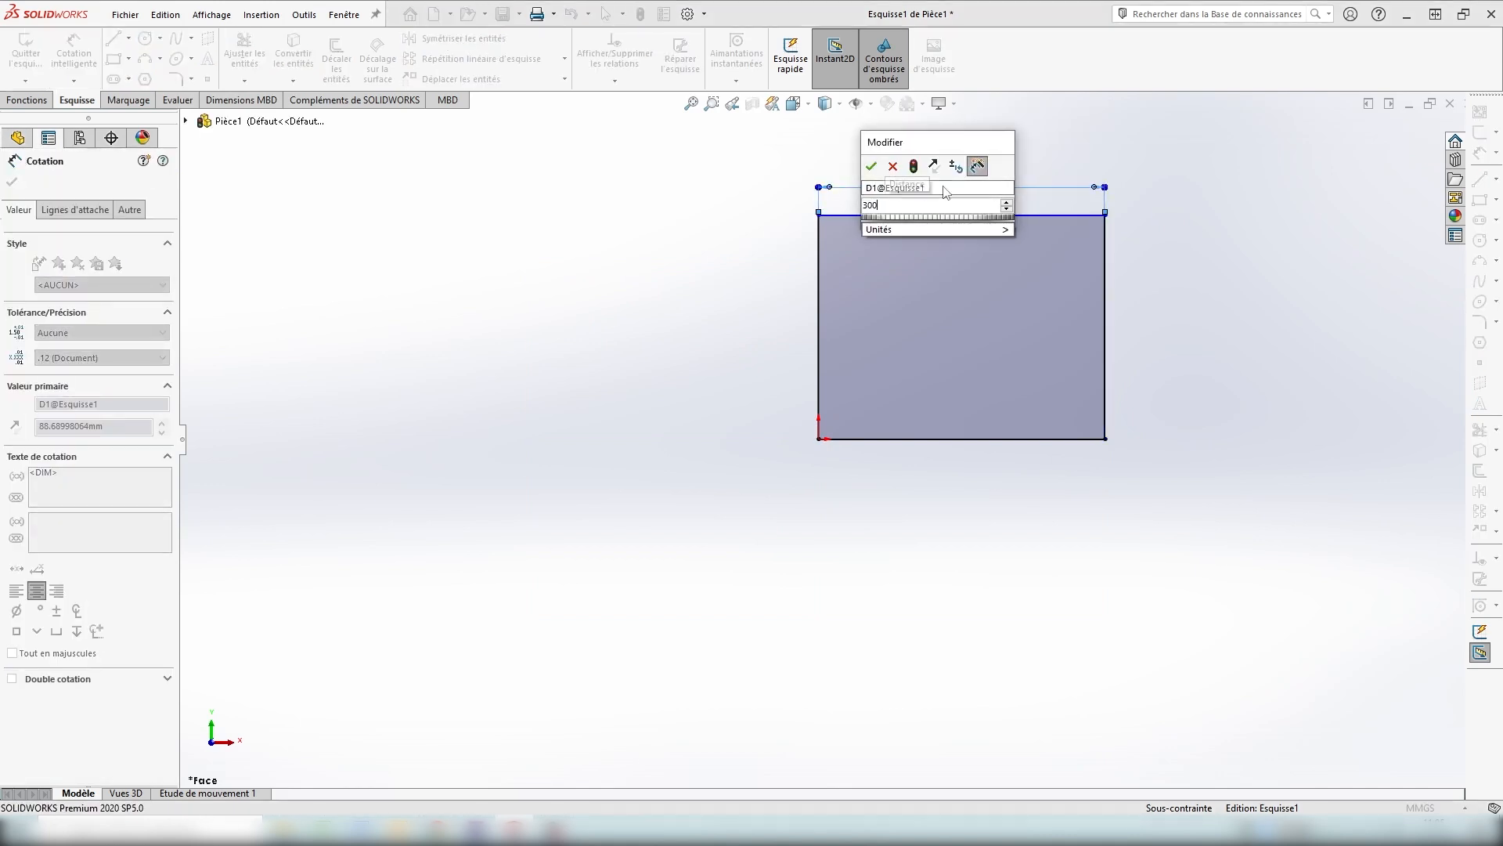
pyautogui.press('Return')
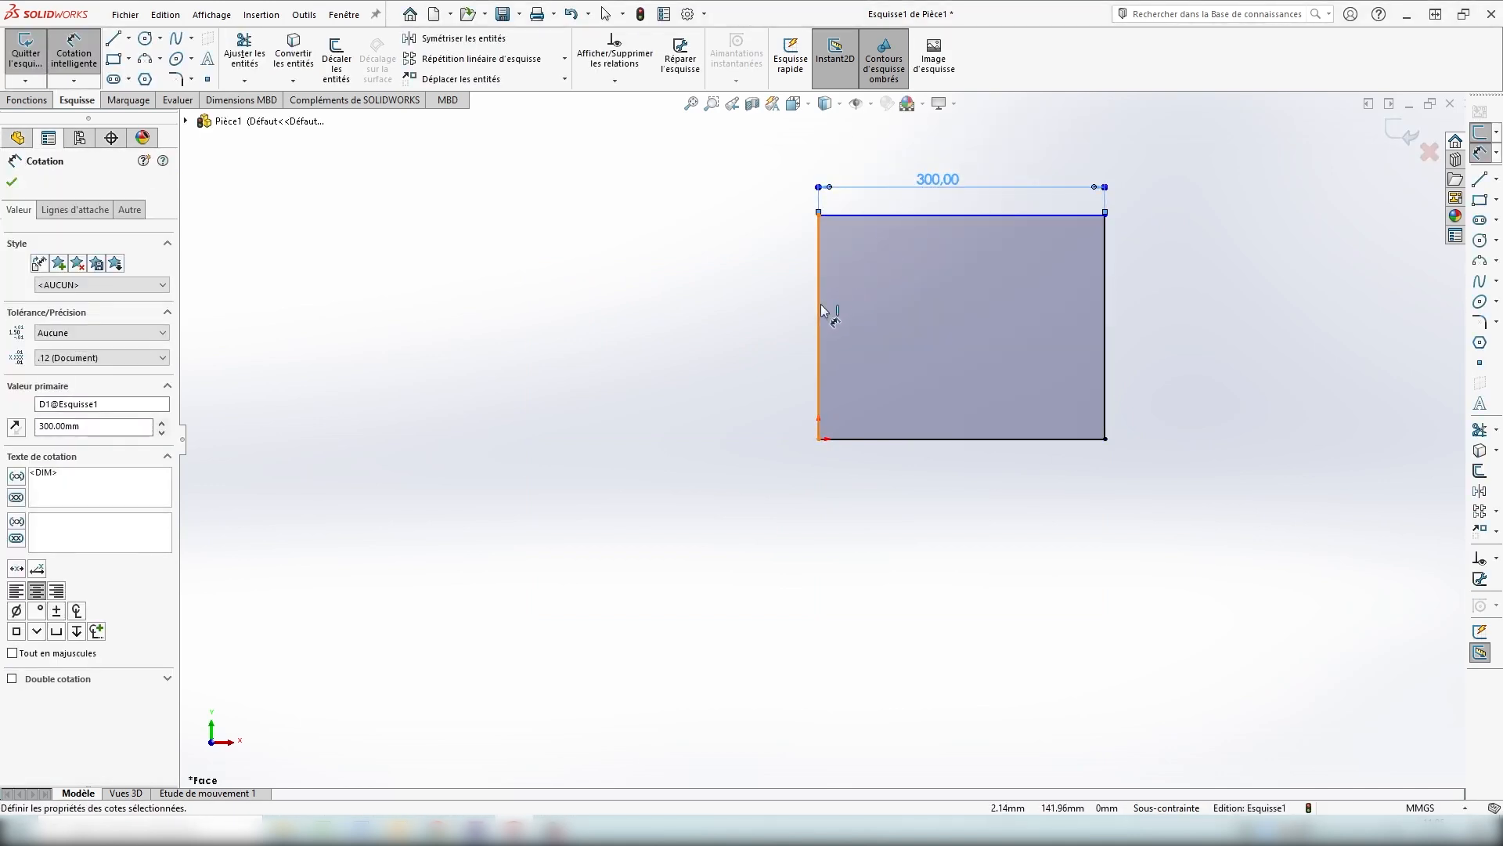
pyautogui.click(820, 311)
pyautogui.click(730, 325)
pyautogui.write('200')
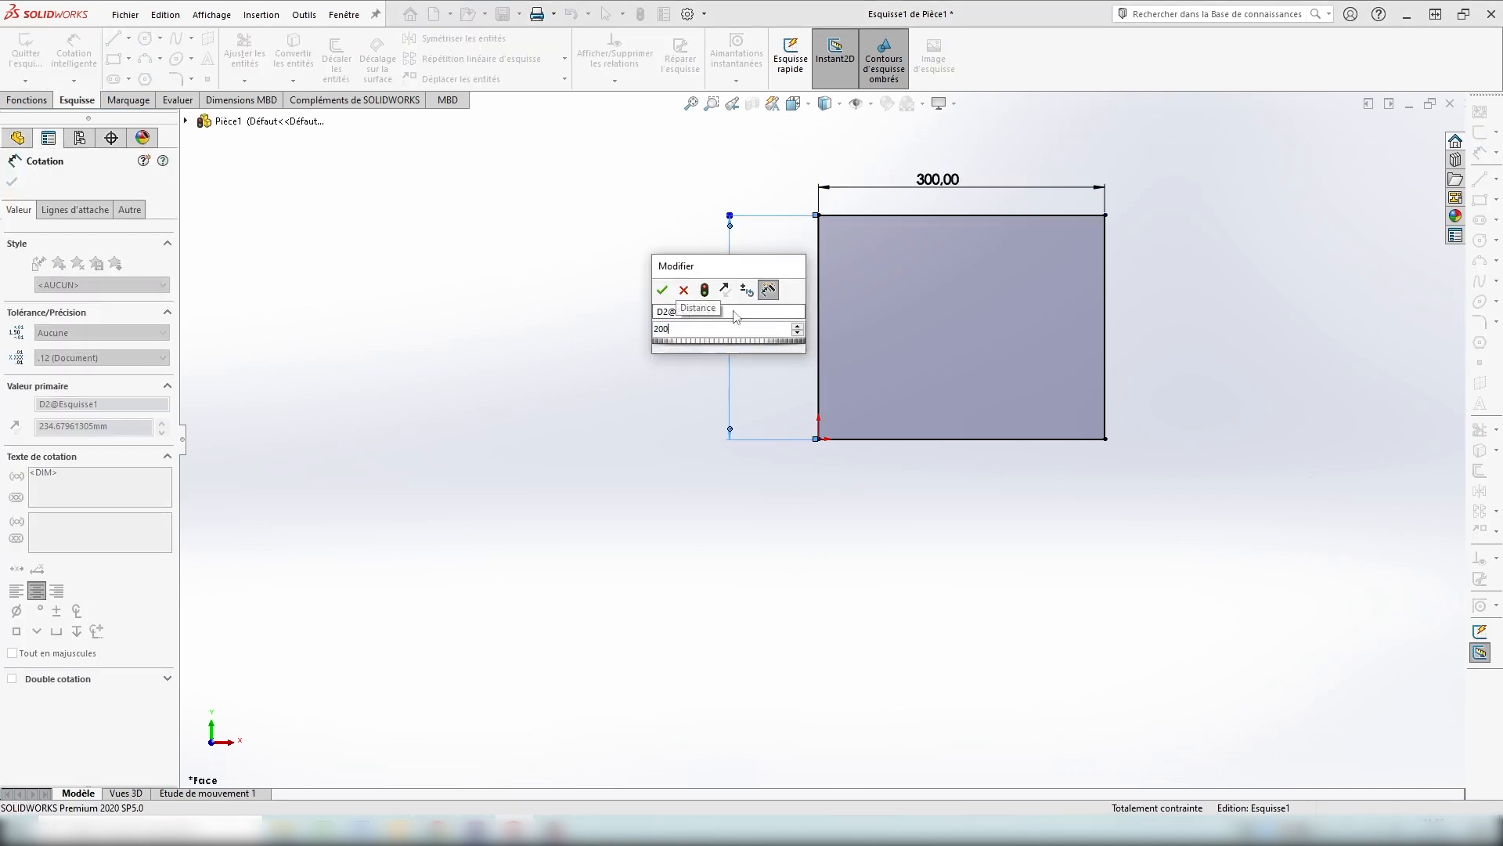
pyautogui.press('Return')
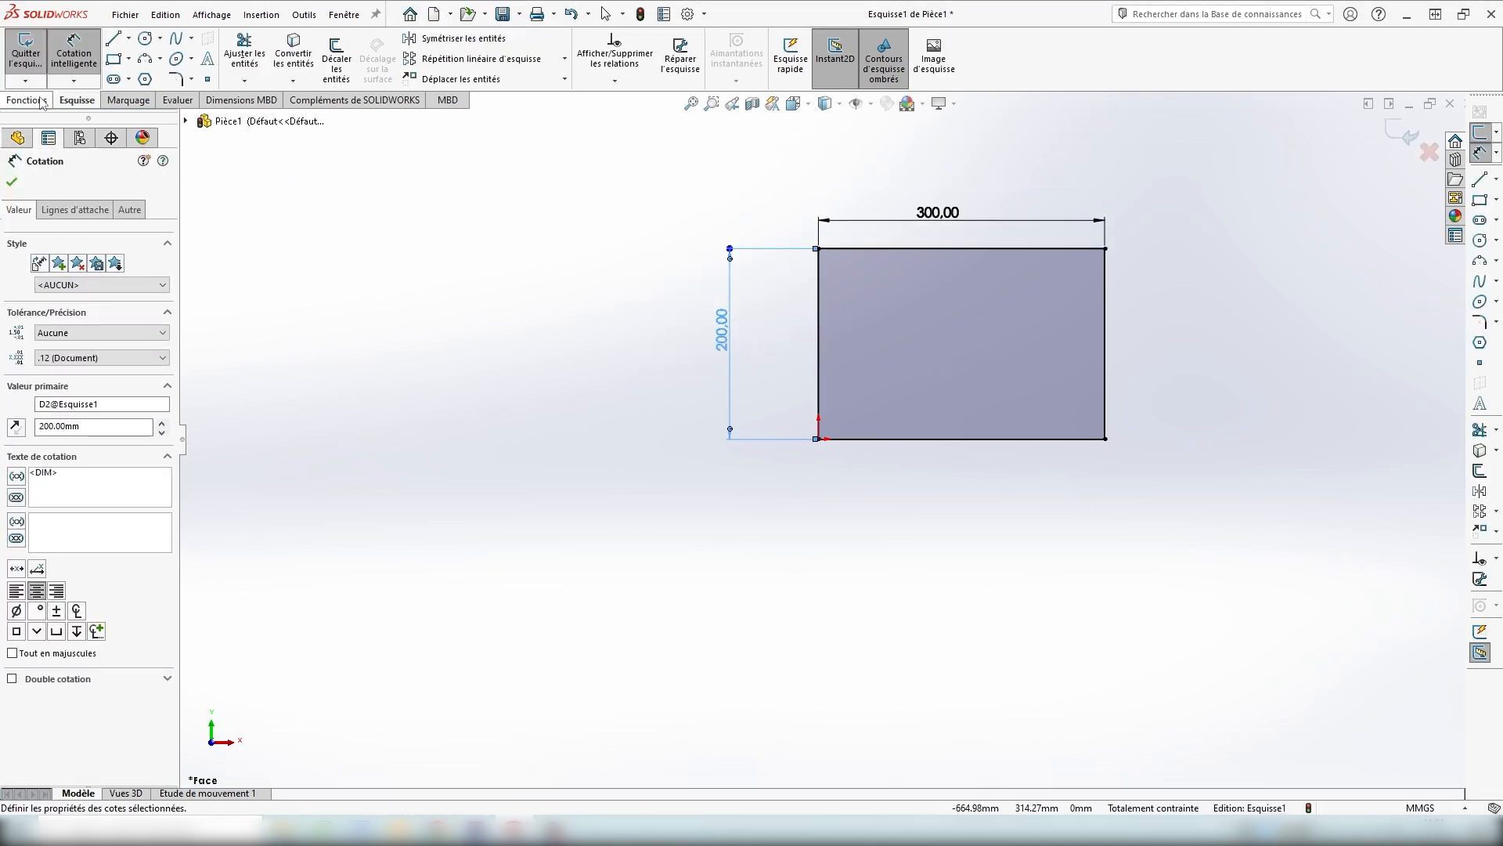
# Extrude the rectangle 2 mm as a boss to form the base plate.
pyautogui.click(41, 102)
pyautogui.click(36, 55)
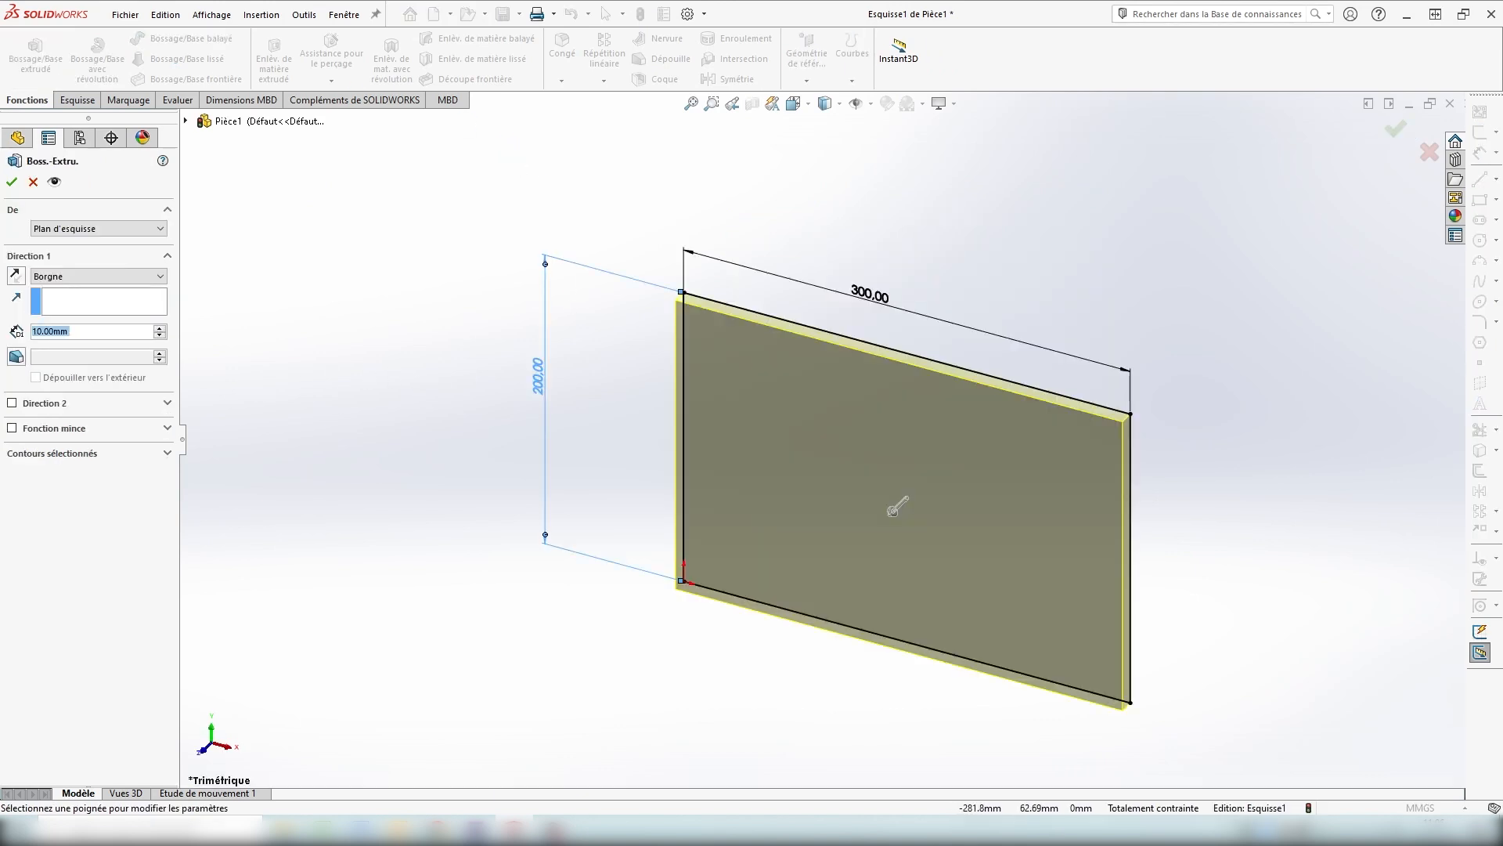
pyautogui.write('2')
pyautogui.press('Return')
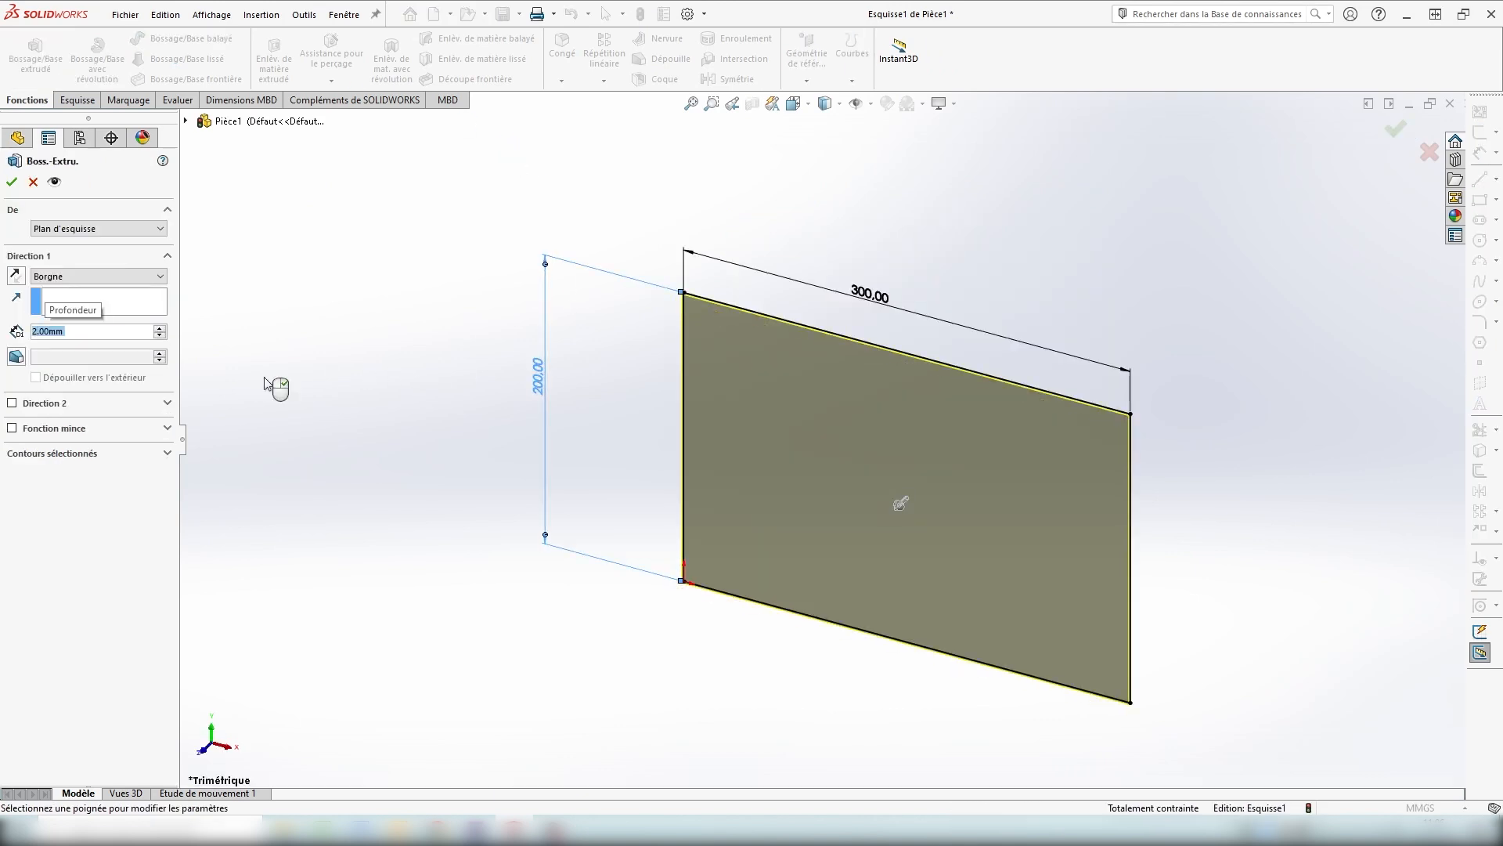
pyautogui.click(1396, 129)
# Start a sketch on the plate's front face and draw a rectangle over its full outline, corner to corner.
pyautogui.moveTo(1167, 611); pyautogui.dragTo(1187, 450, button='middle')
pyautogui.click(793, 104)
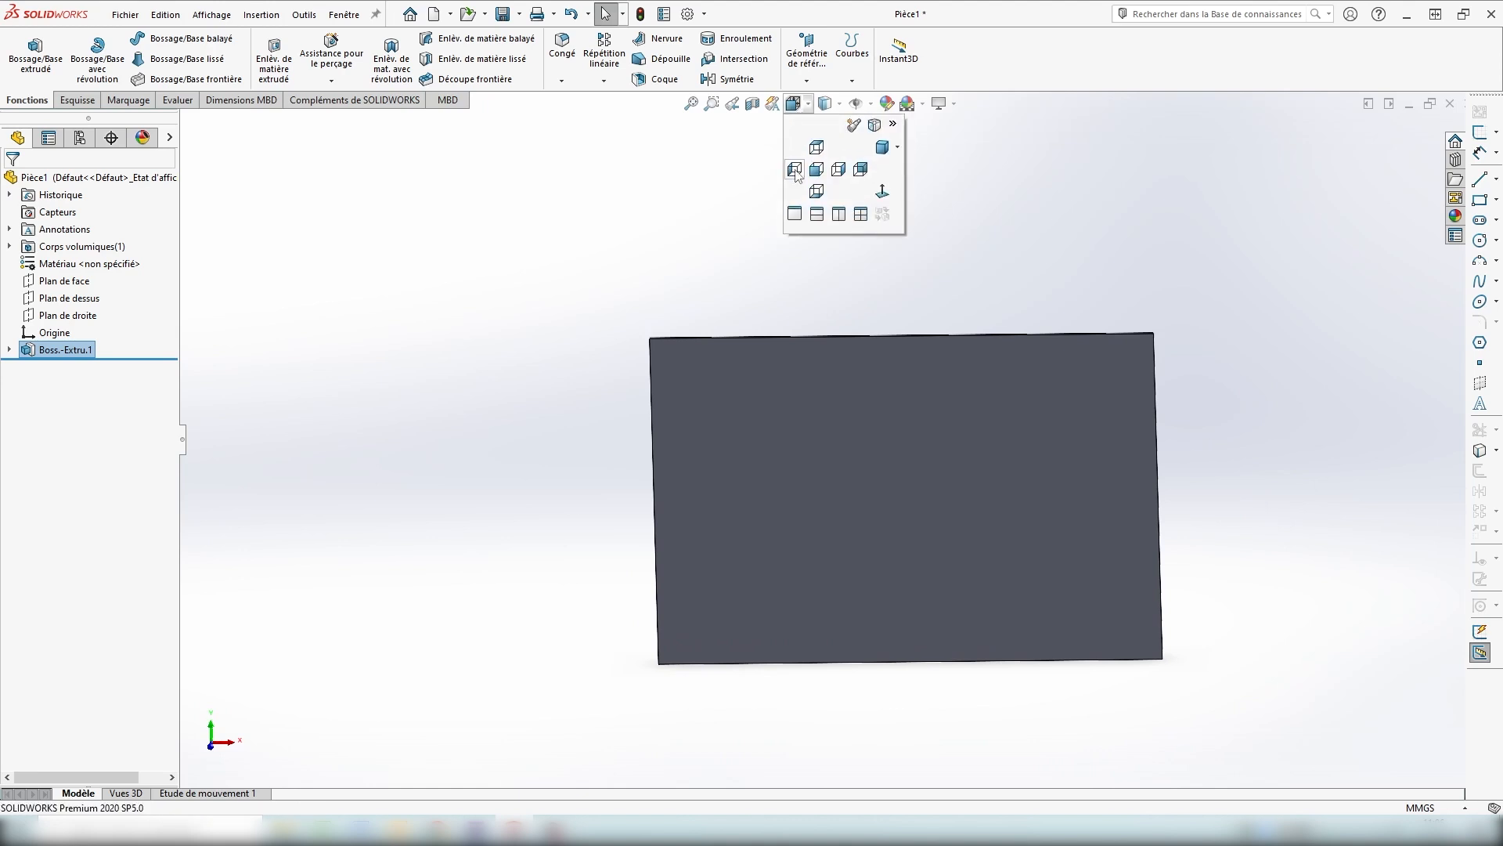
pyautogui.click(797, 165)
pyautogui.click(77, 100)
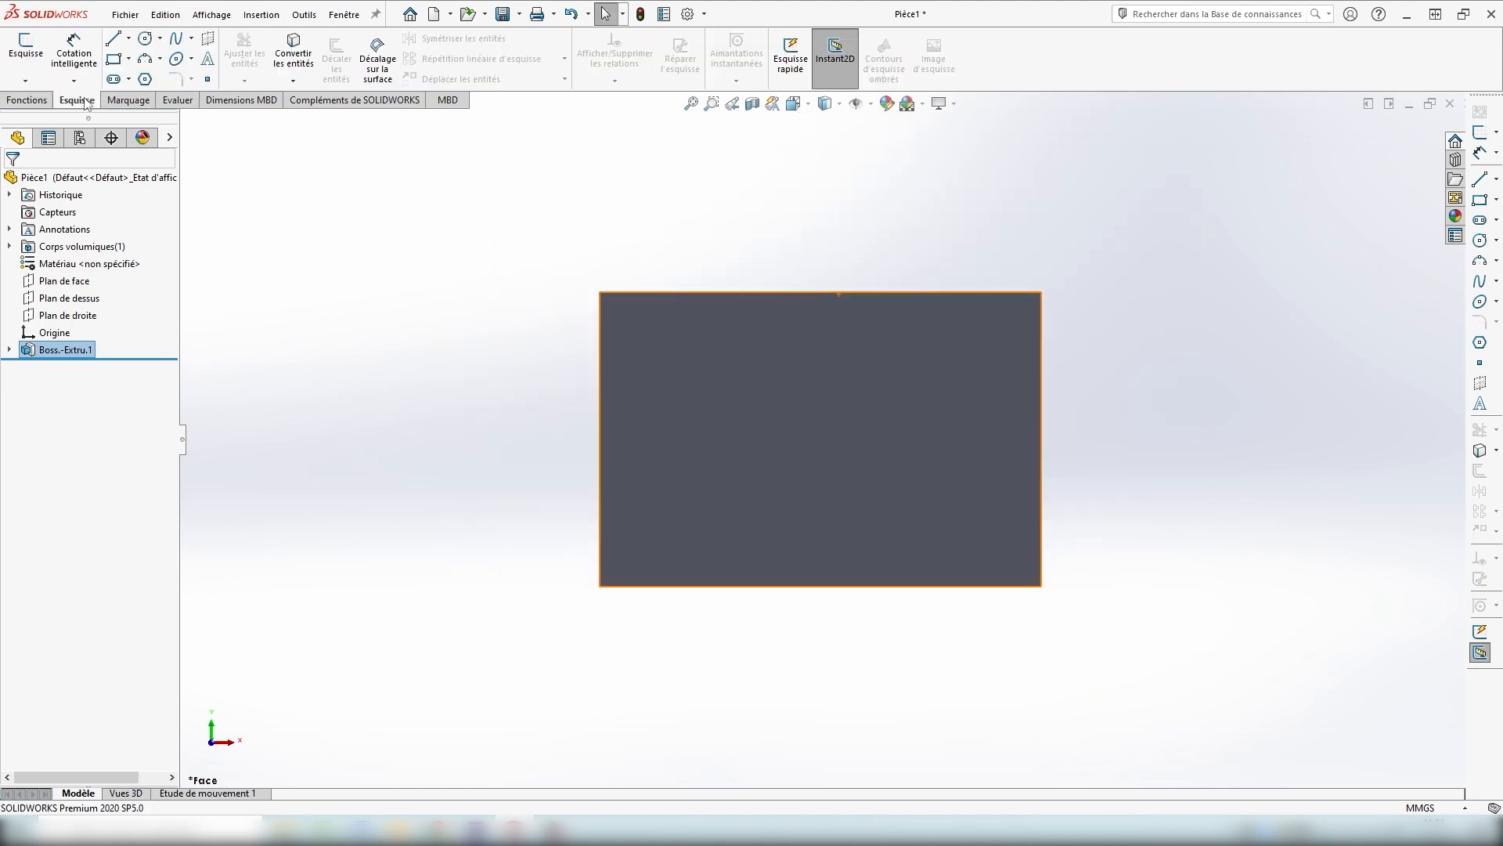
pyautogui.click(114, 61)
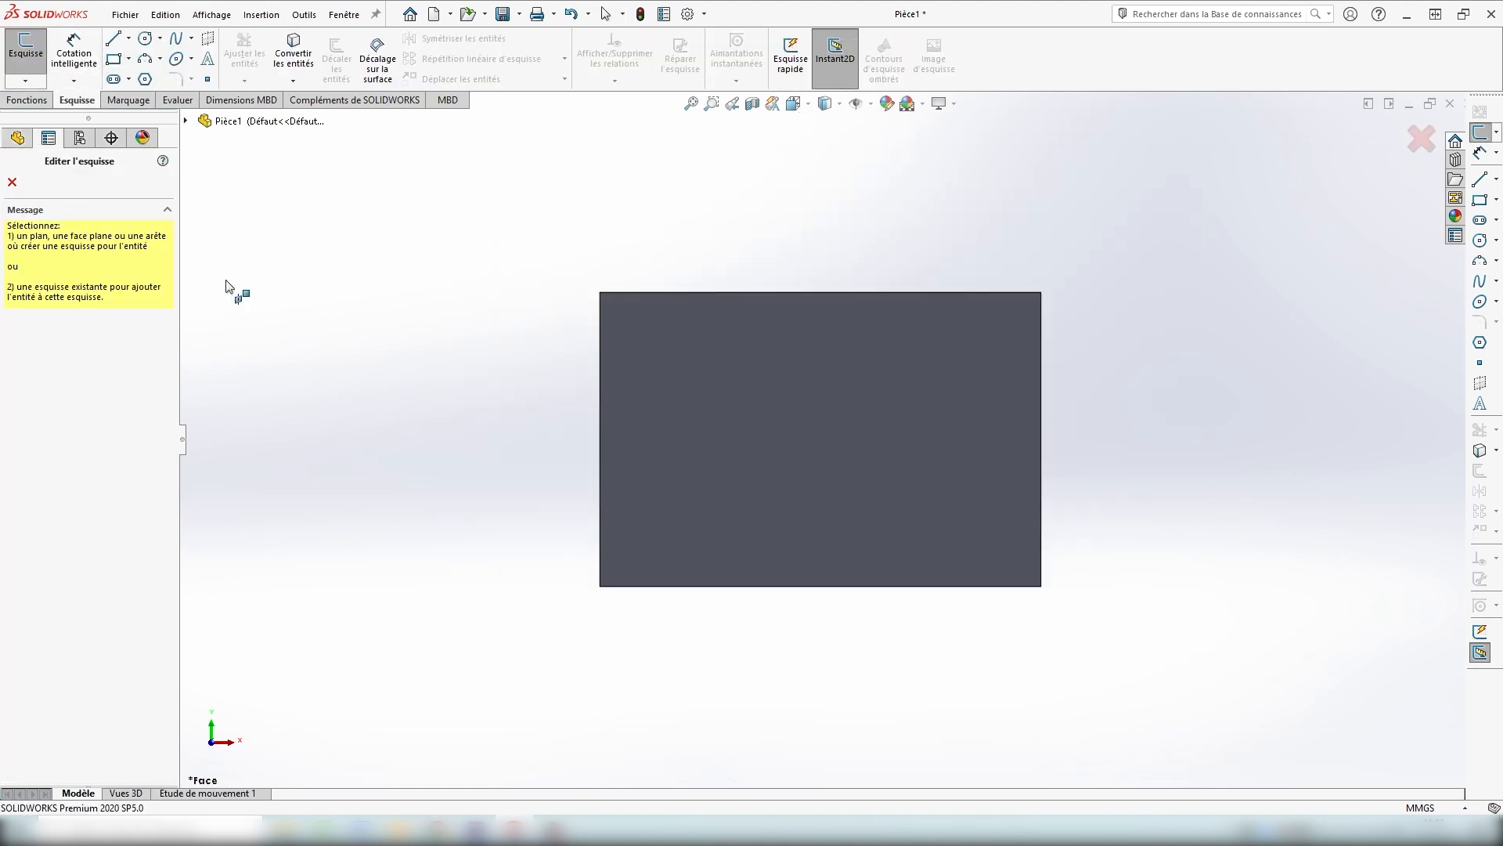
pyautogui.click(686, 352)
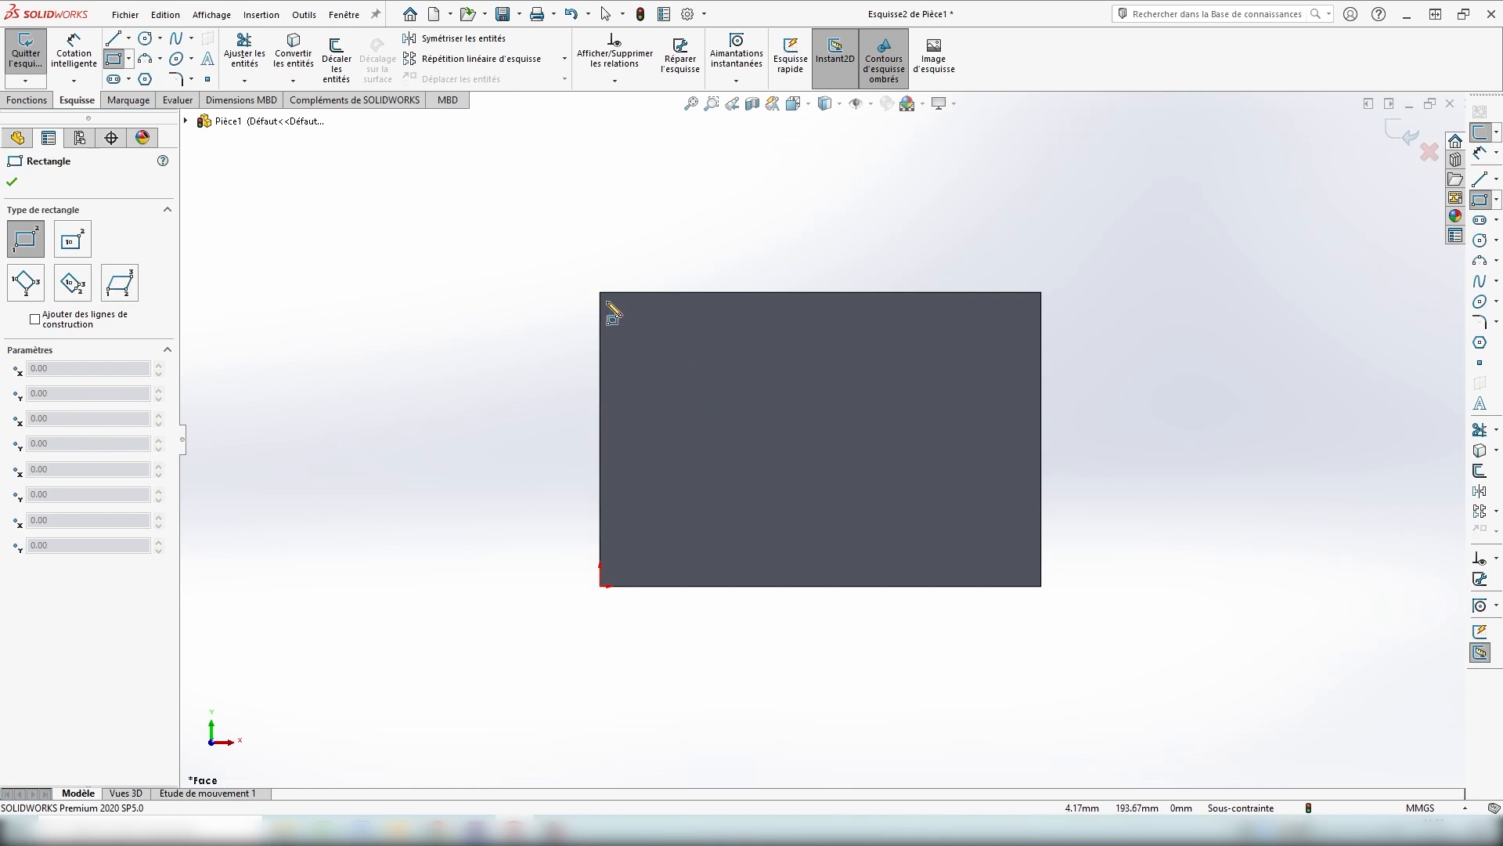
pyautogui.click(600, 293)
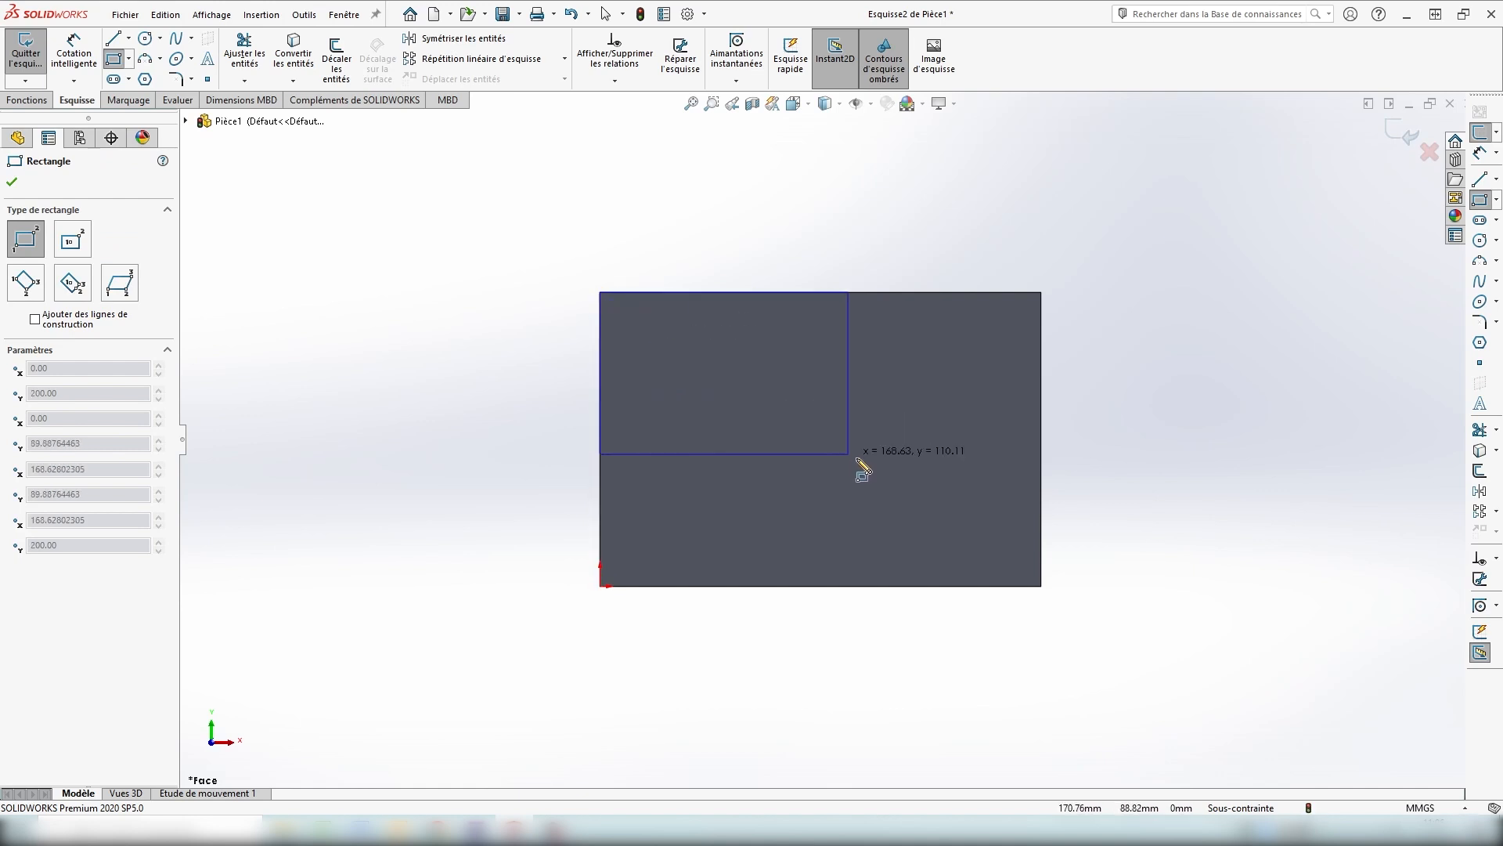
pyautogui.click(1041, 586)
# Sketch a second rectangle about 287 by 186 mm just inside the outline rectangle.
pyautogui.click(114, 60)
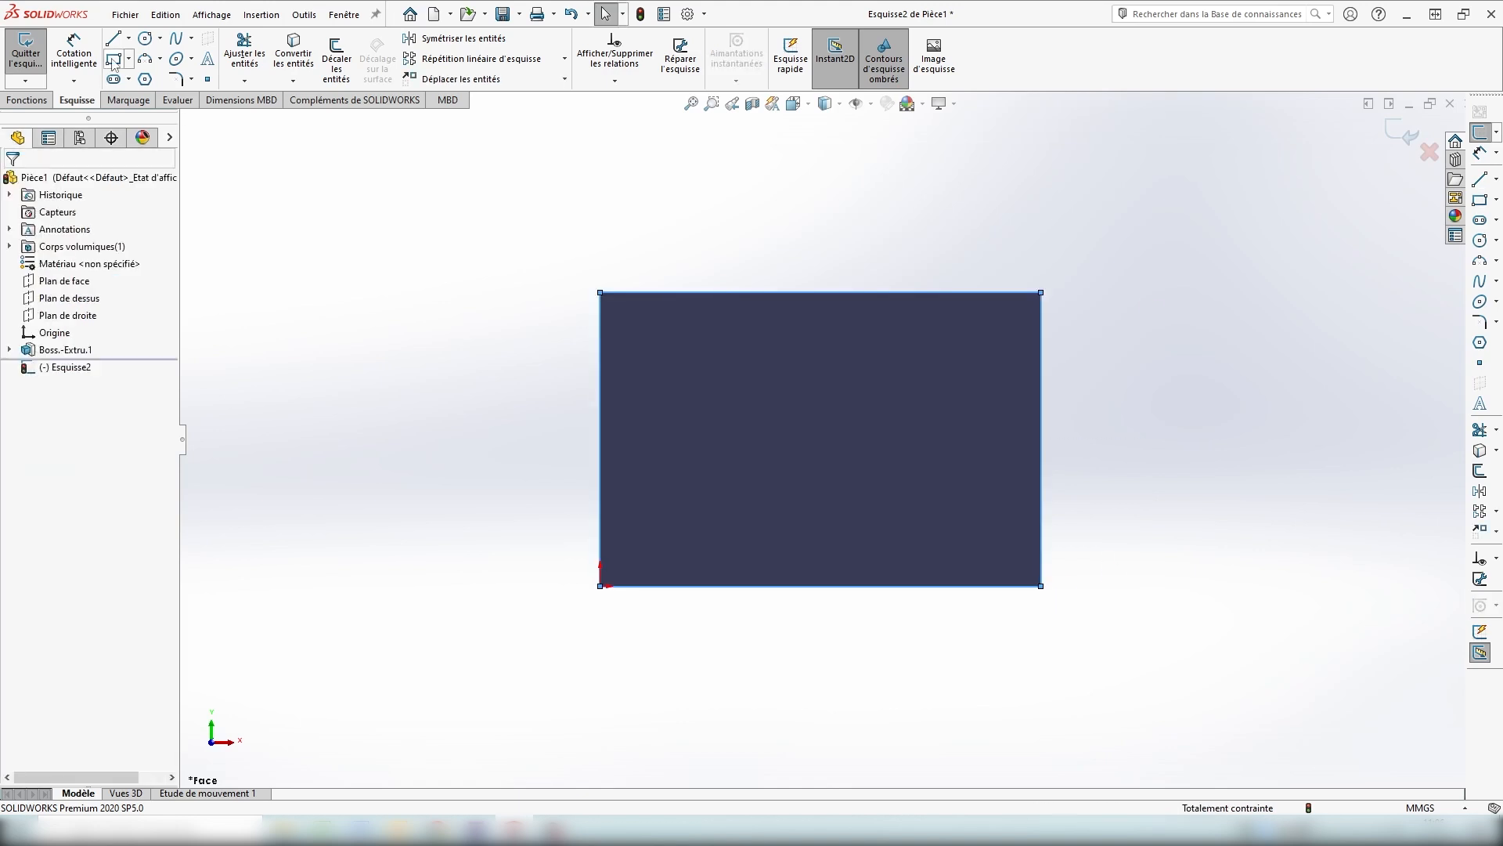
pyautogui.click(114, 60)
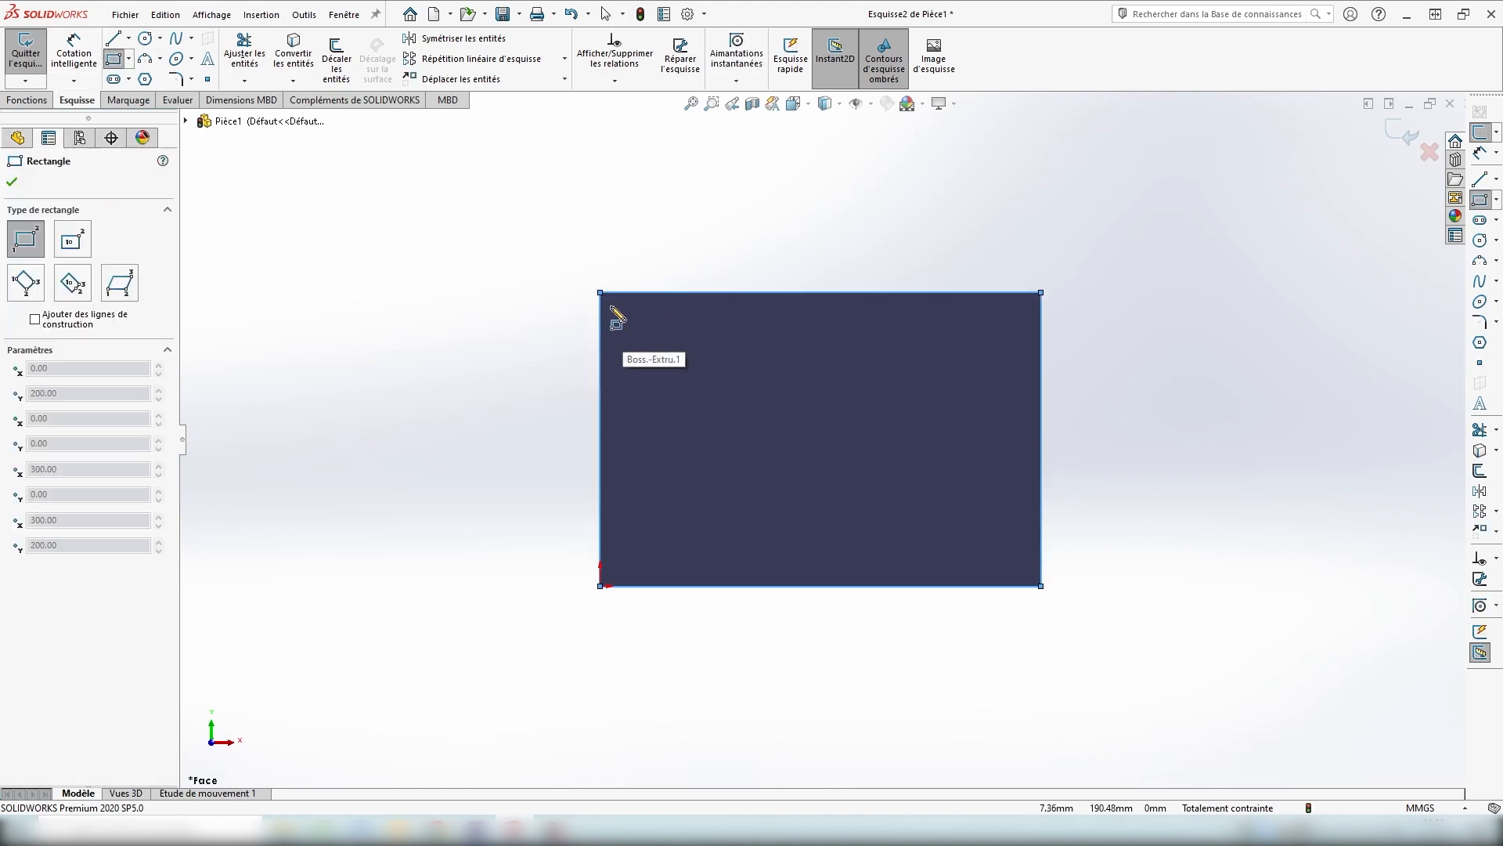
pyautogui.click(611, 306)
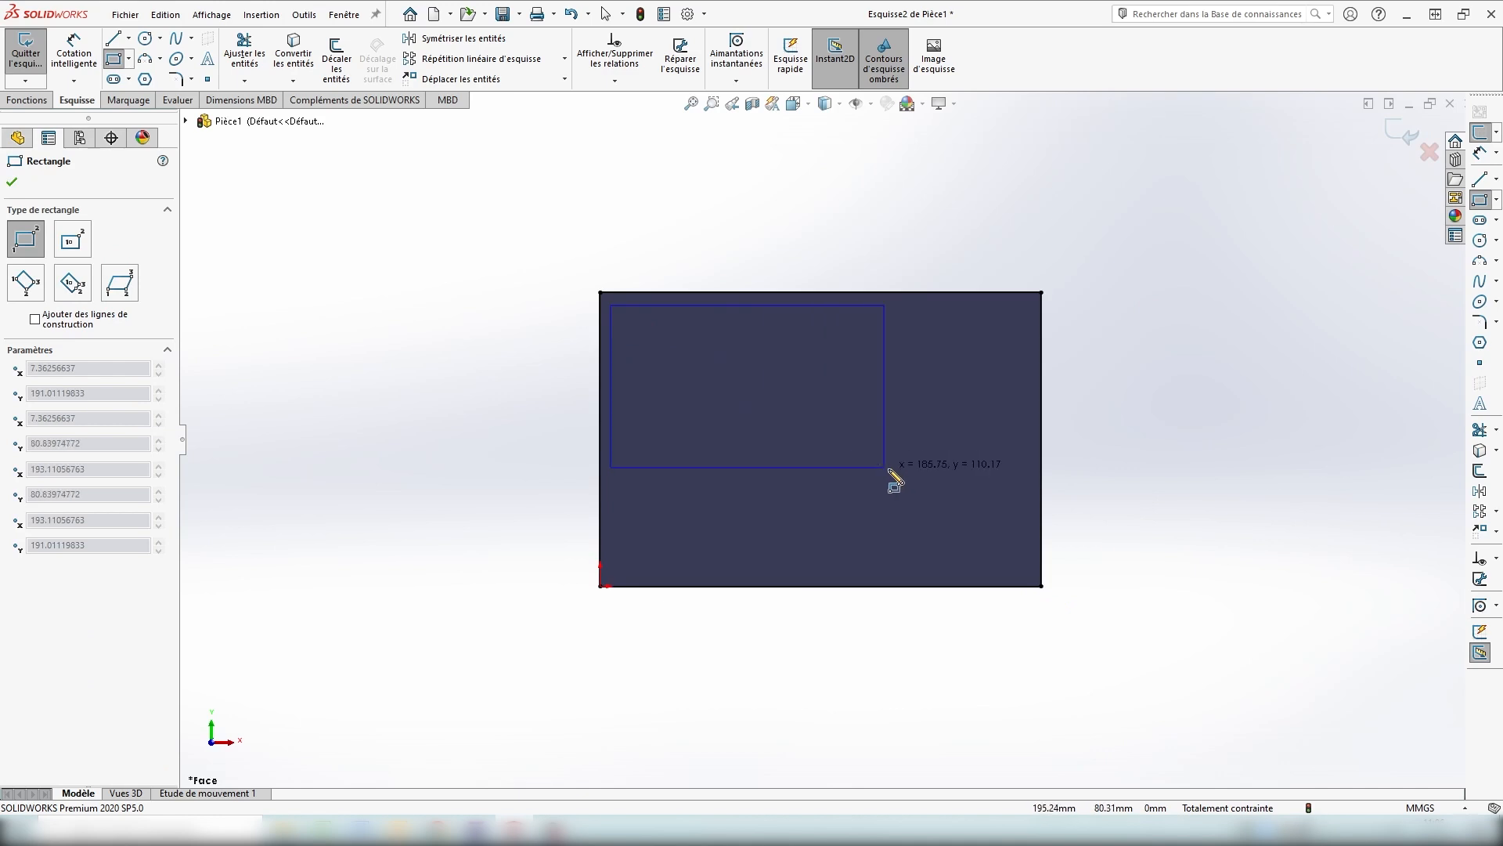
pyautogui.click(1034, 580)
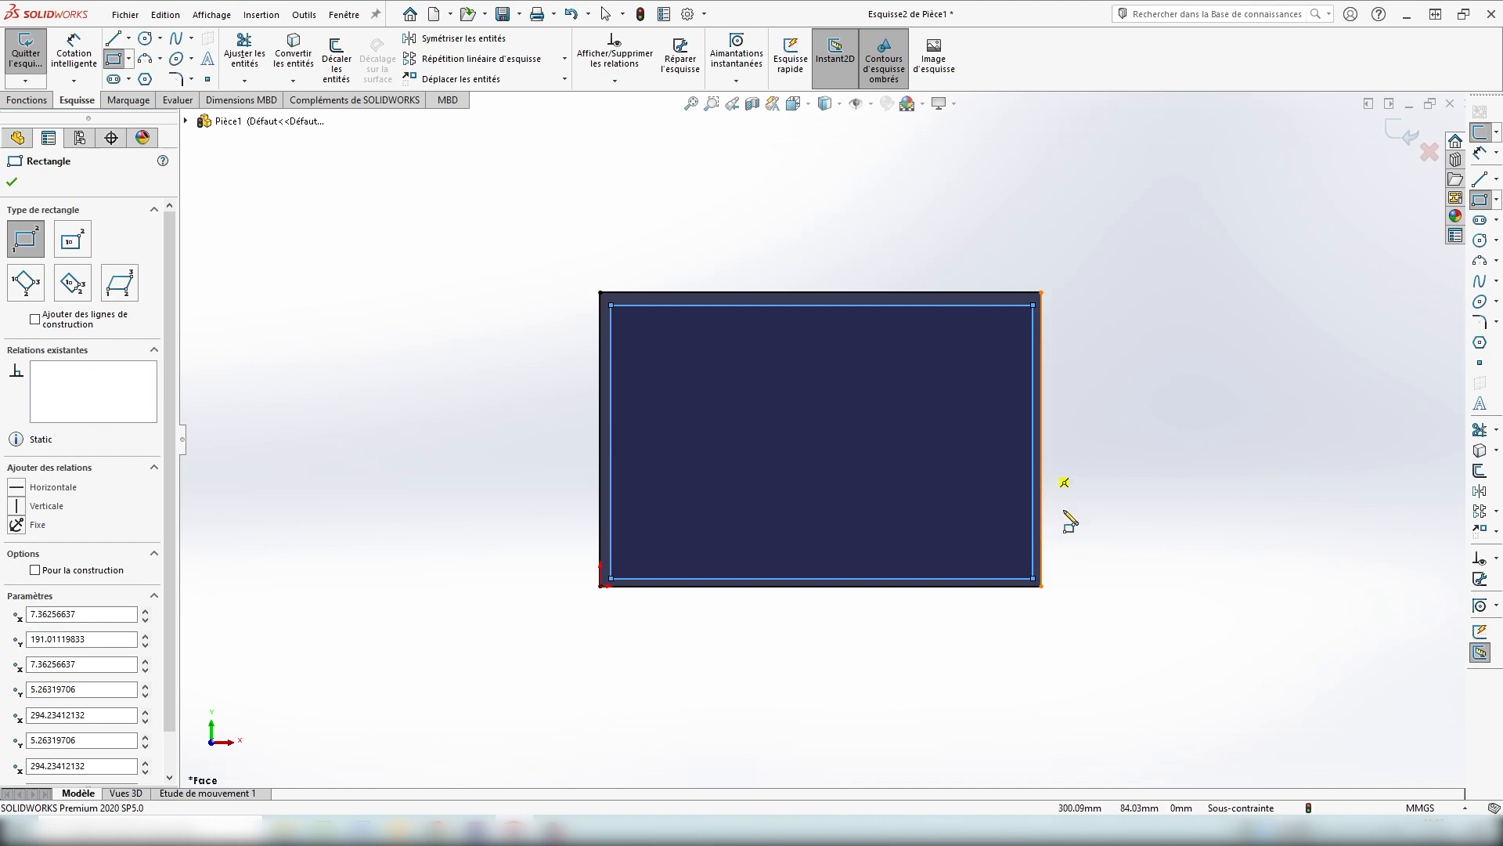
# Dimension the inner rectangle's upper and right sides at 2 mm from the matching sides of the outline rectangle.
pyautogui.click(73, 52)
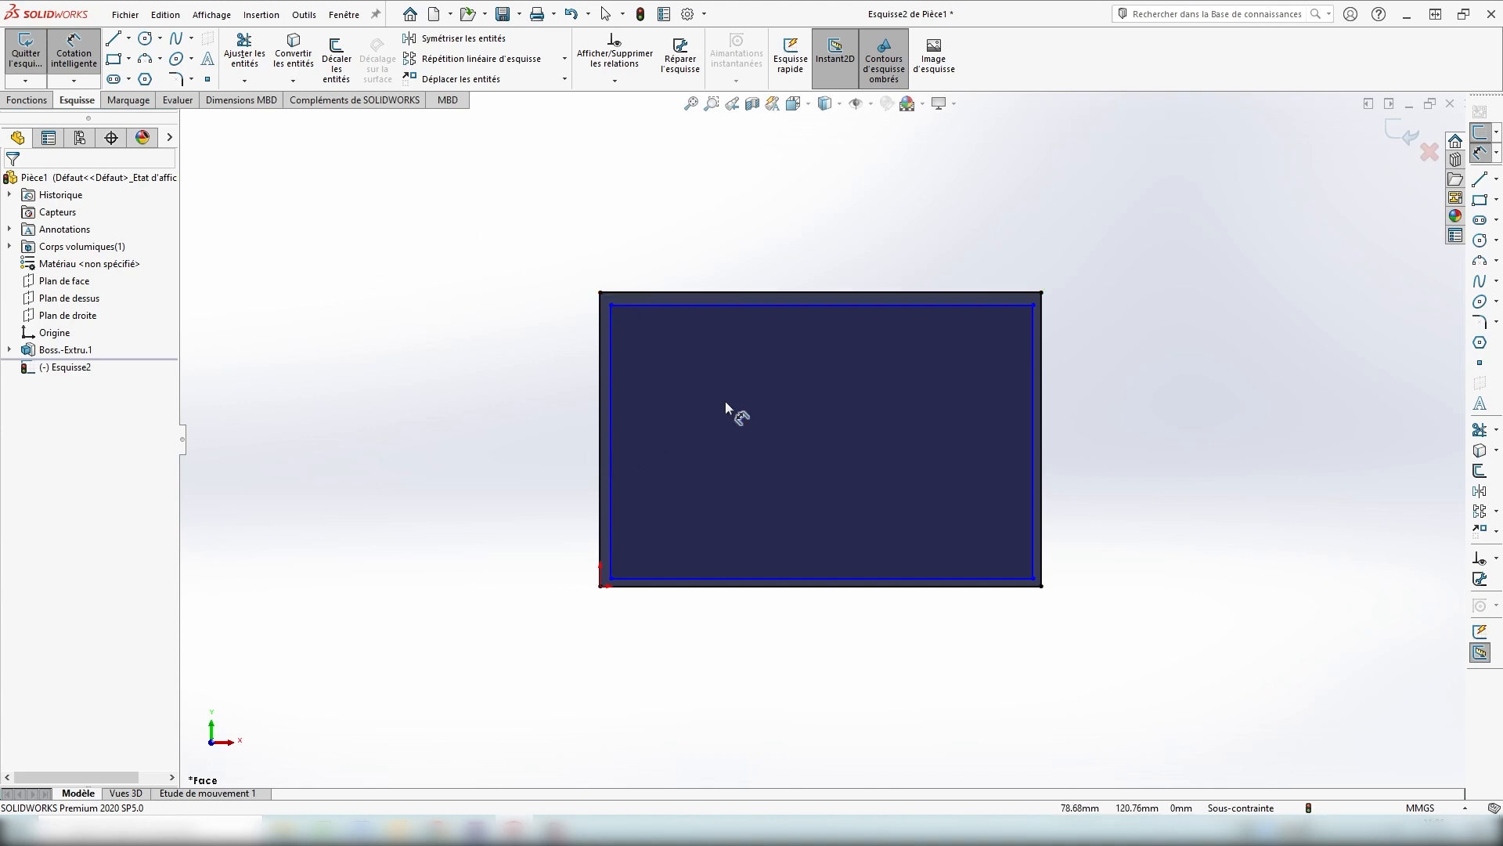
pyautogui.click(716, 304)
pyautogui.click(717, 292)
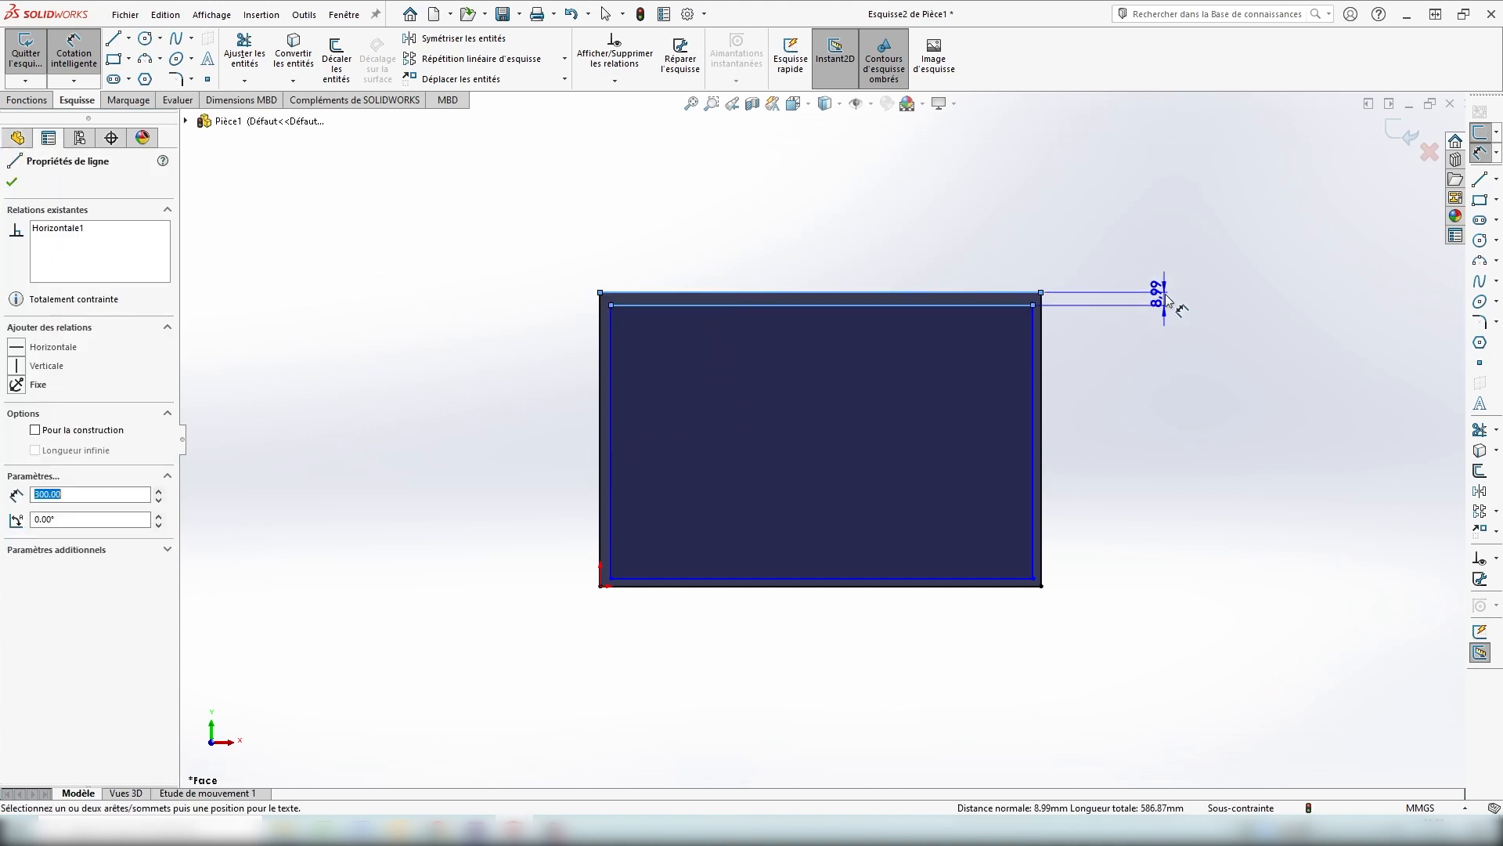
pyautogui.click(1171, 296)
pyautogui.write('2.00mm')
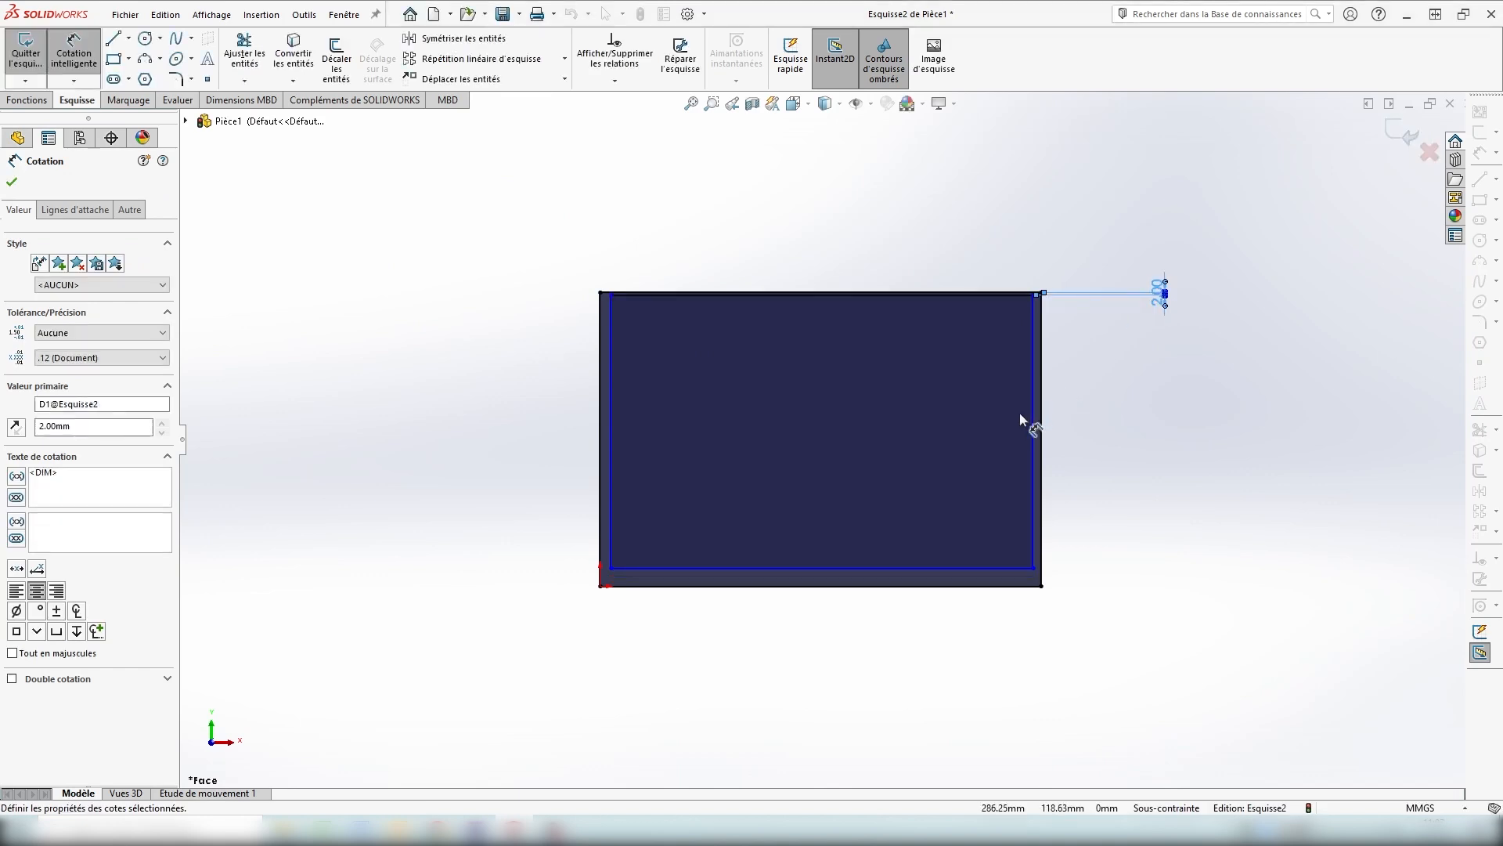
pyautogui.click(1035, 425)
pyautogui.click(1042, 427)
pyautogui.click(1099, 433)
pyautogui.write('2')
pyautogui.press('Return')
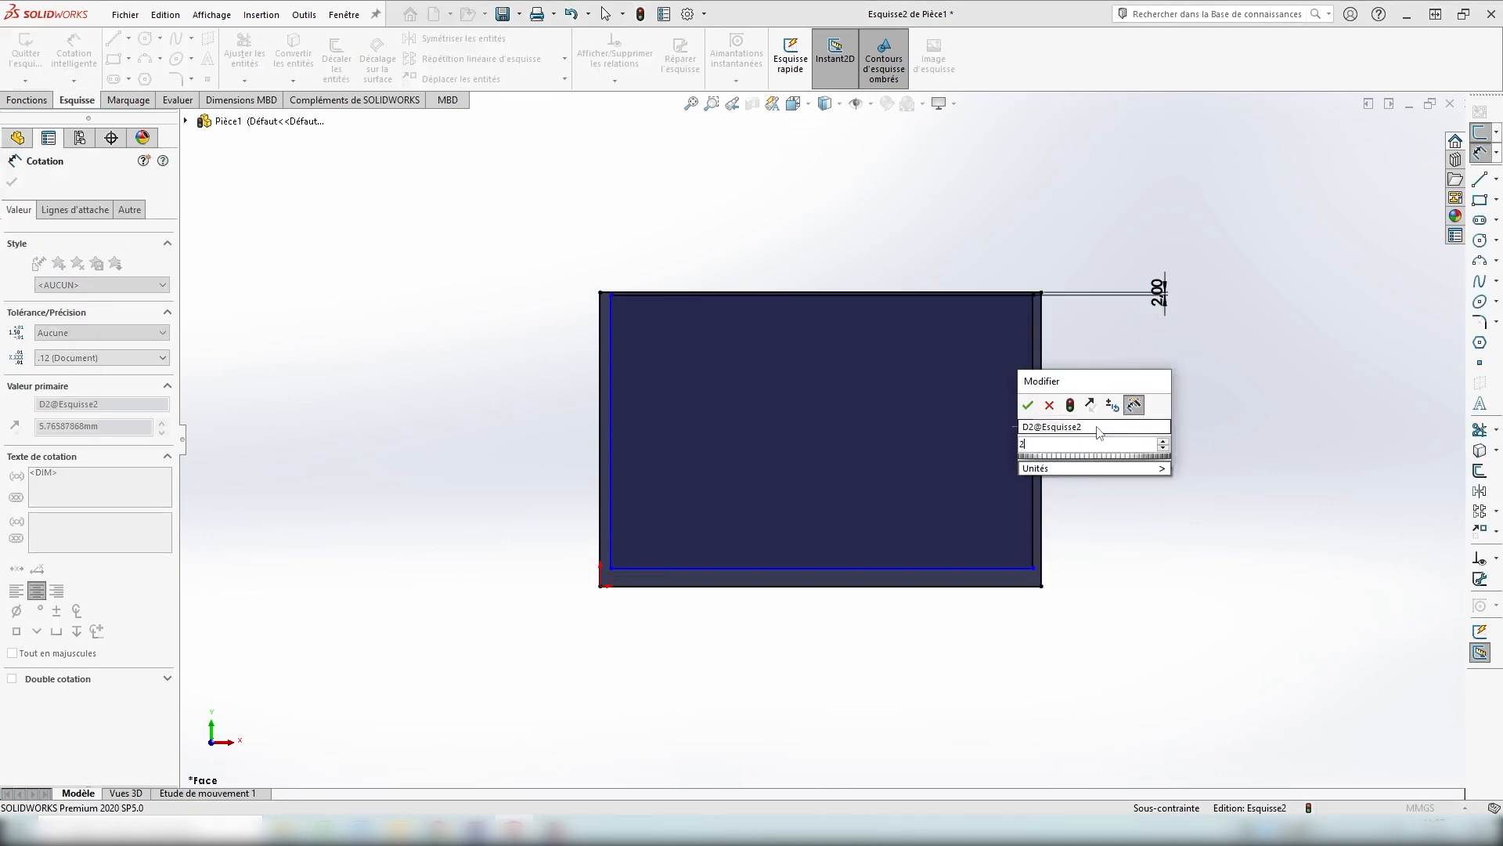
# Dimension the inner rectangle's lower and left sides at 2 mm from the matching sides of the outline rectangle.
pyautogui.click(876, 570)
pyautogui.click(885, 585)
pyautogui.click(1146, 587)
pyautogui.write('2')
pyautogui.press('Return')
pyautogui.click(611, 507)
pyautogui.click(600, 498)
pyautogui.click(489, 337)
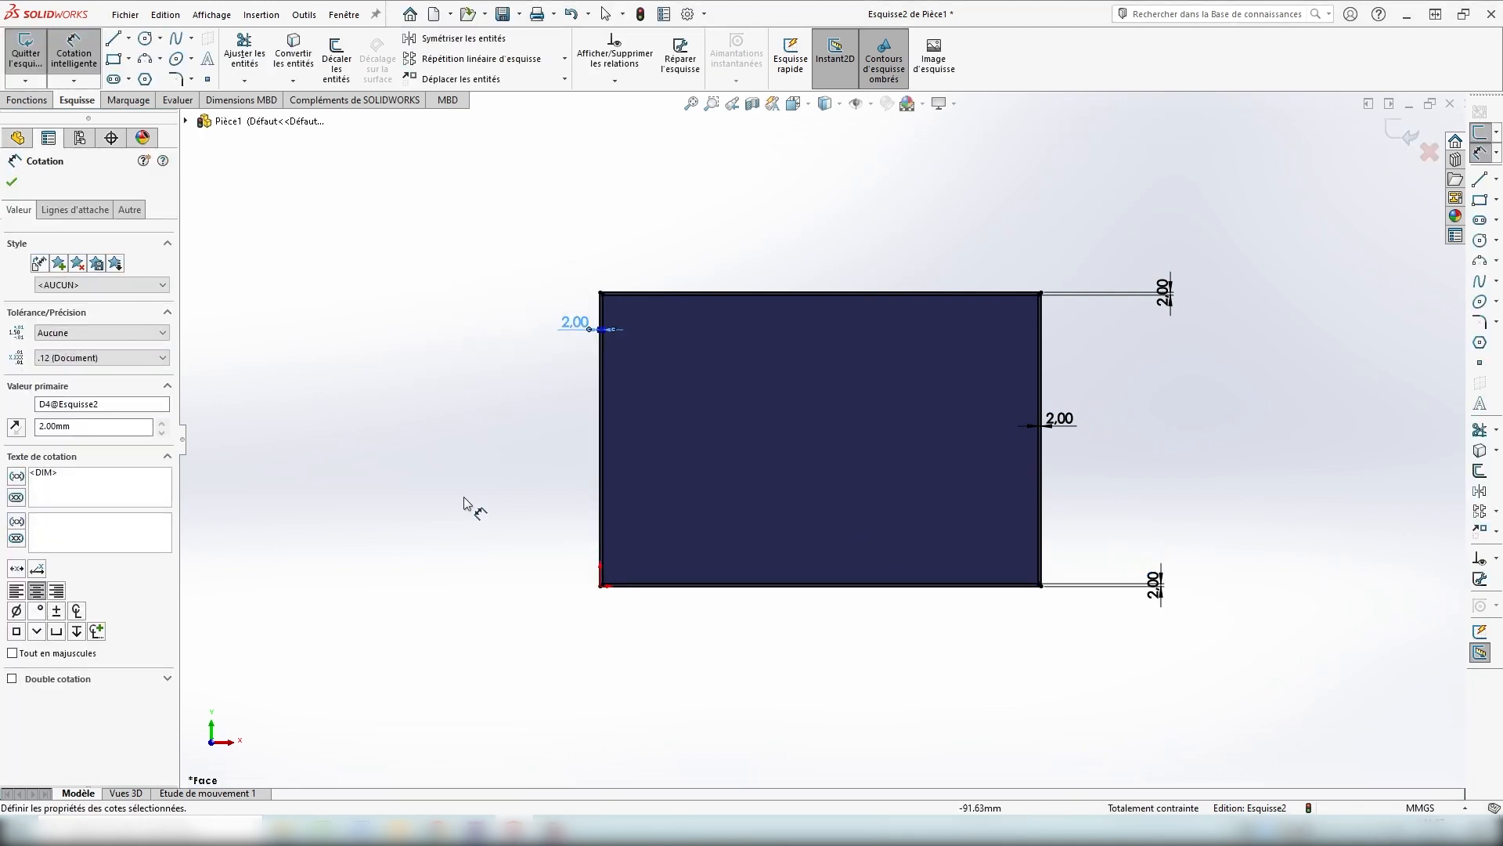
# Extrude the 2 mm frame between the two rectangles 48 mm as a boss to raise the box walls.
pyautogui.click(33, 103)
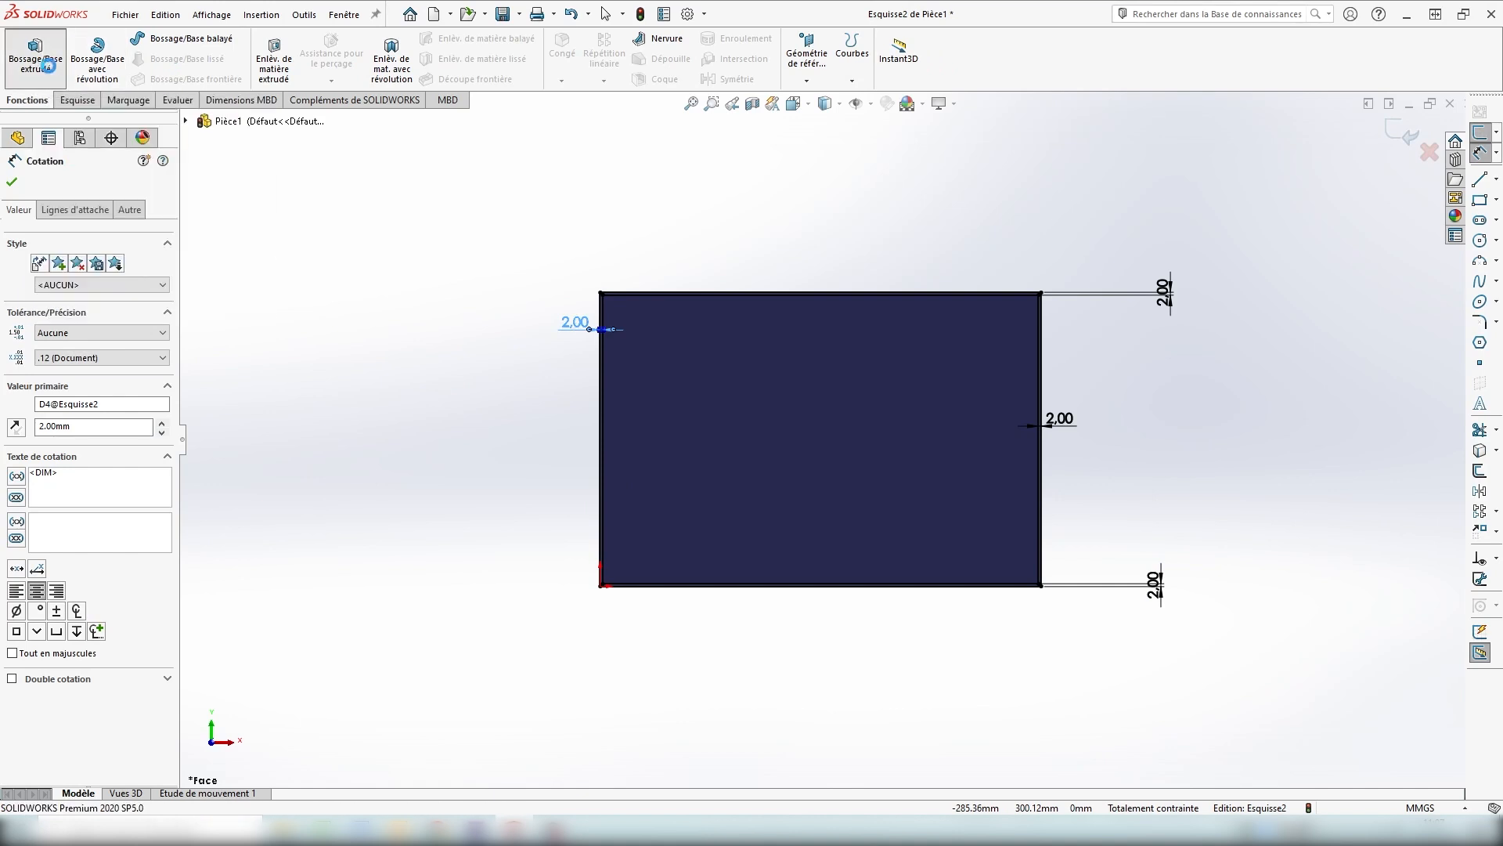
pyautogui.click(47, 70)
pyautogui.moveTo(820, 432); pyautogui.dragTo(824, 333)
pyautogui.moveTo(372, 368)
pyautogui.mouseDown(button='middle')
pyautogui.moveTo(406, 361)
pyautogui.moveTo(373, 302)
pyautogui.moveTo(419, 339)
pyautogui.moveTo(515, 320)
pyautogui.moveTo(490, 352)
pyautogui.moveTo(362, 369)
pyautogui.moveTo(360, 352)
pyautogui.moveTo(385, 344)
pyautogui.mouseUp(button='middle')
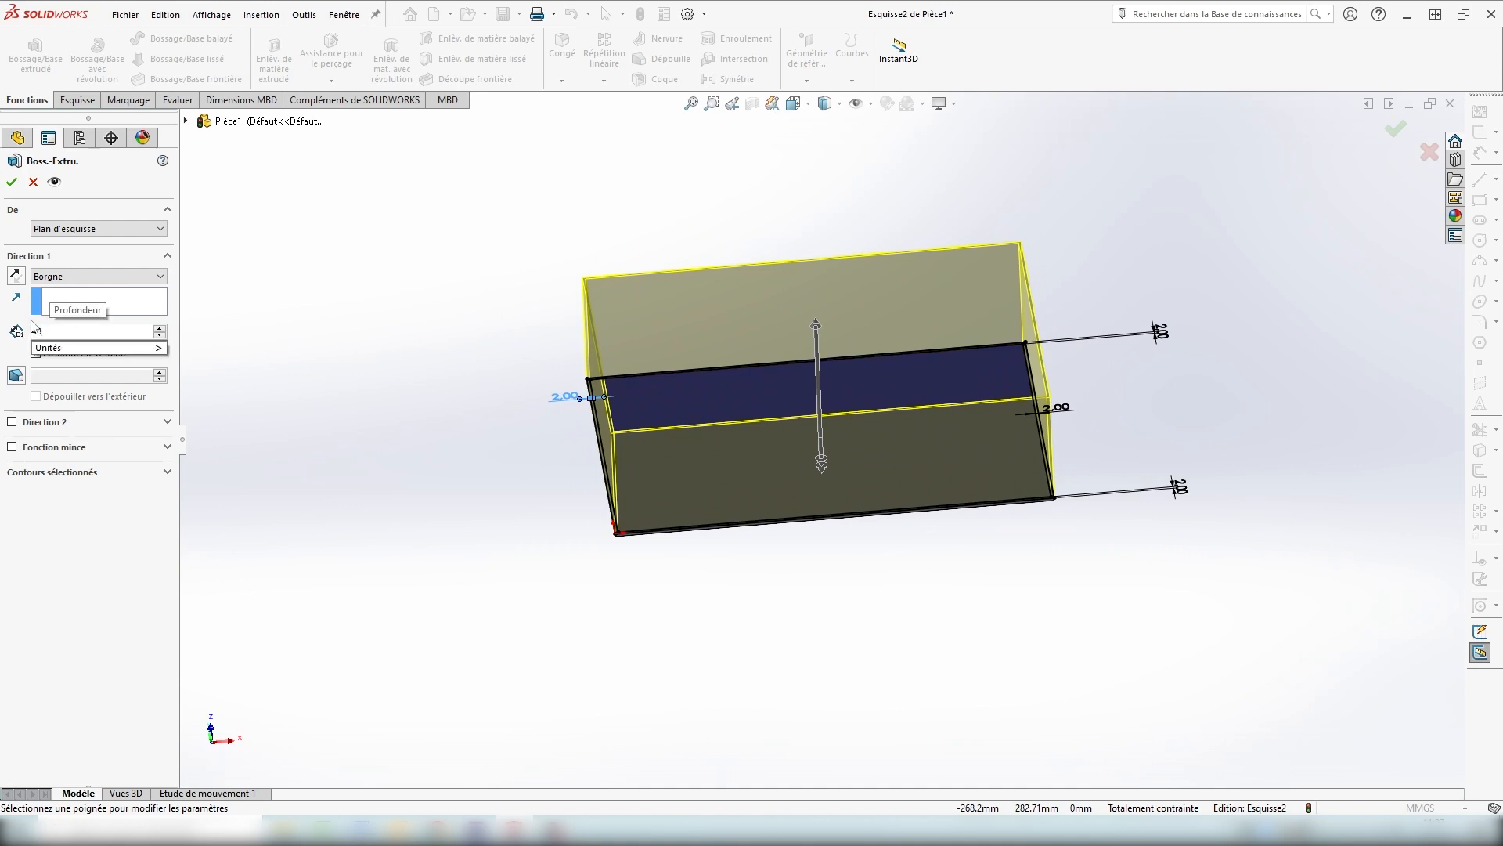
pyautogui.press('Return')
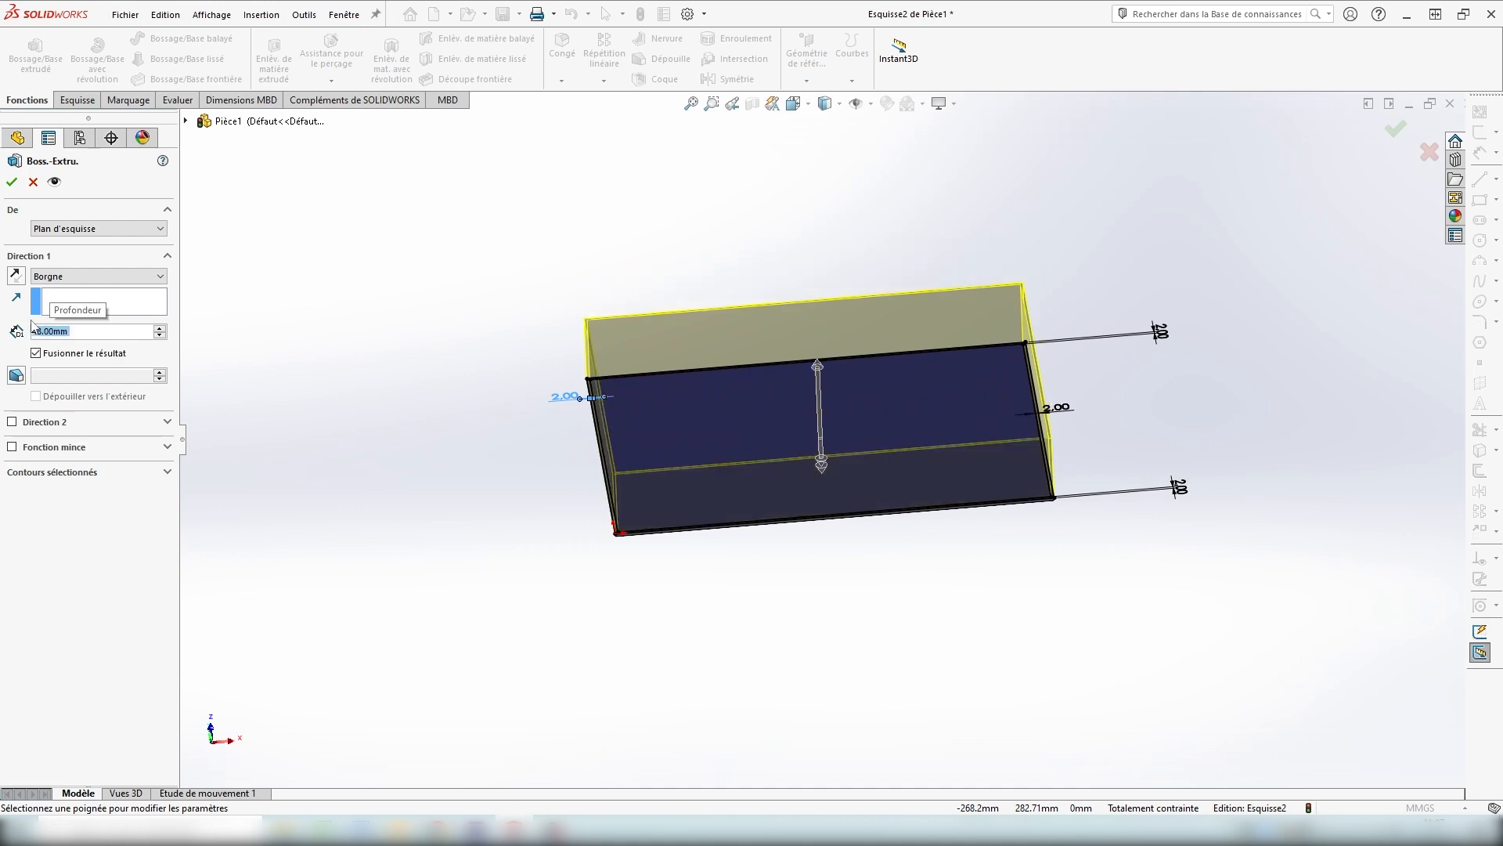
pyautogui.click(1392, 134)
pyautogui.moveTo(1131, 537); pyautogui.dragTo(953, 501, button='middle')
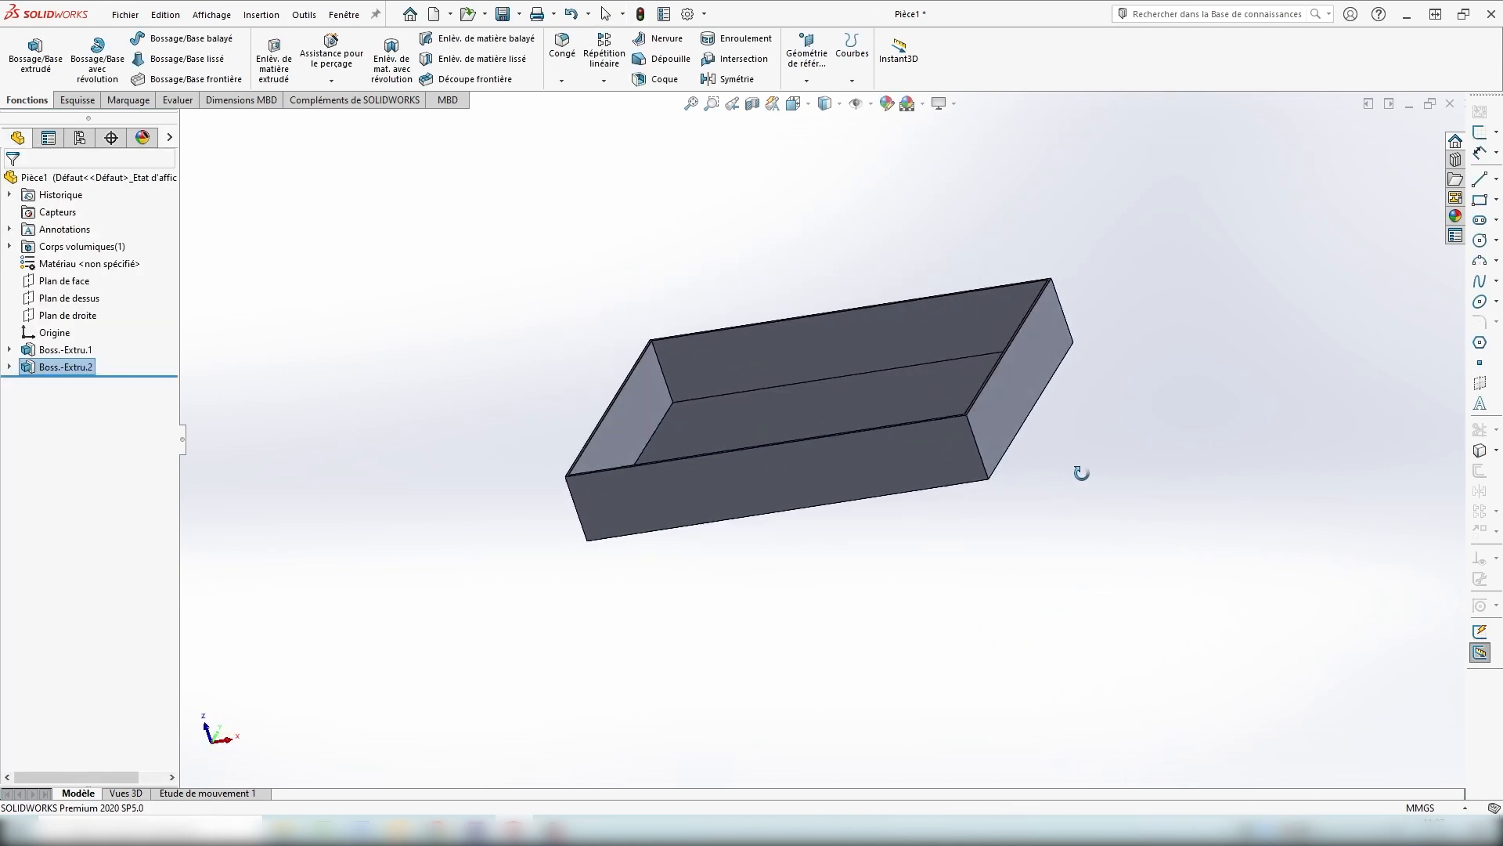
pyautogui.moveTo(1069, 501); pyautogui.dragTo(1022, 607, button='middle')
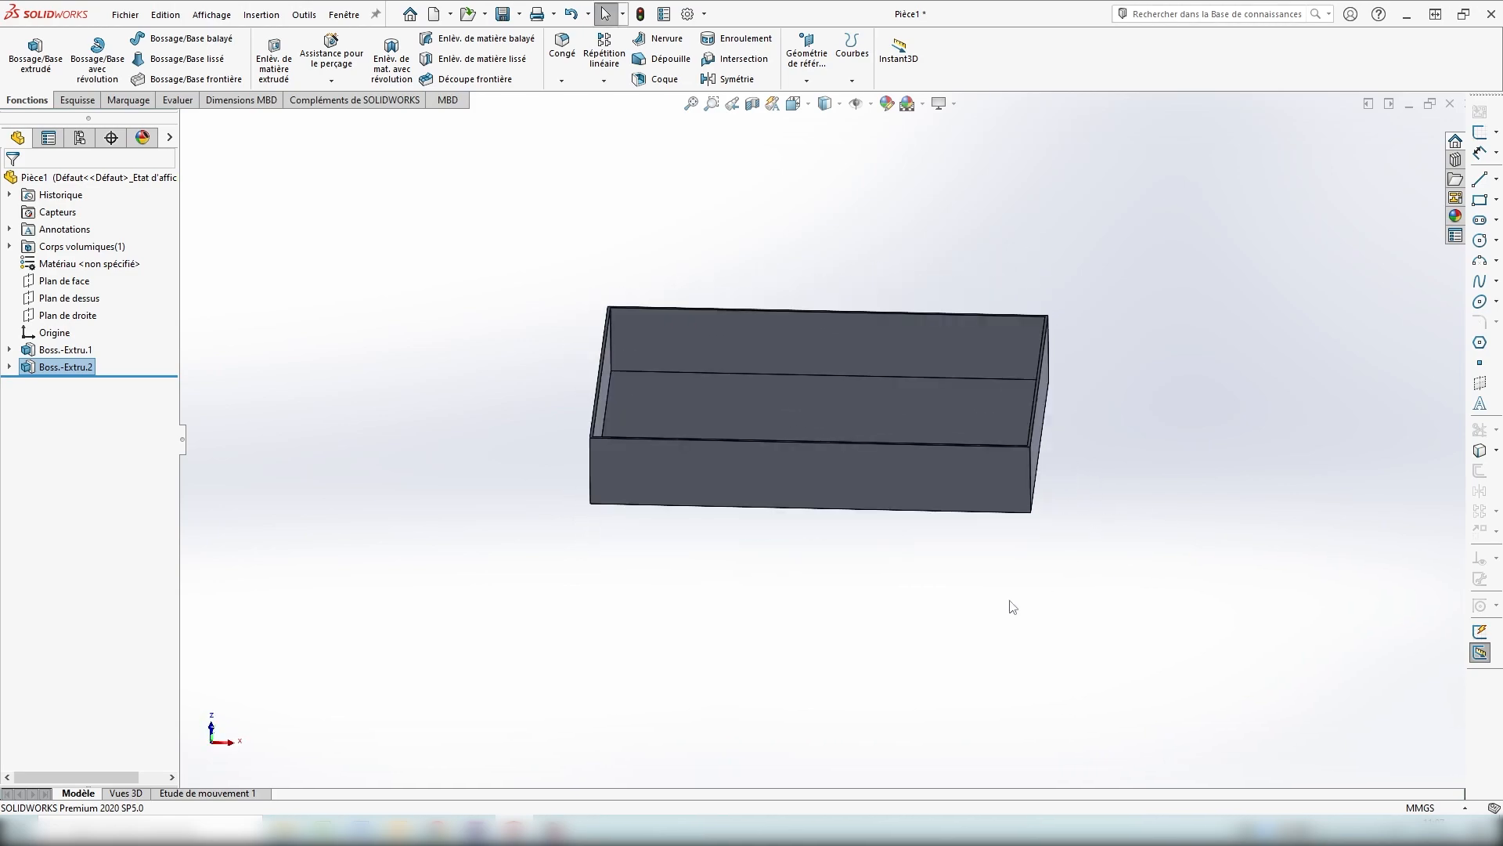
pyautogui.moveTo(859, 610); pyautogui.dragTo(862, 645, button='middle')
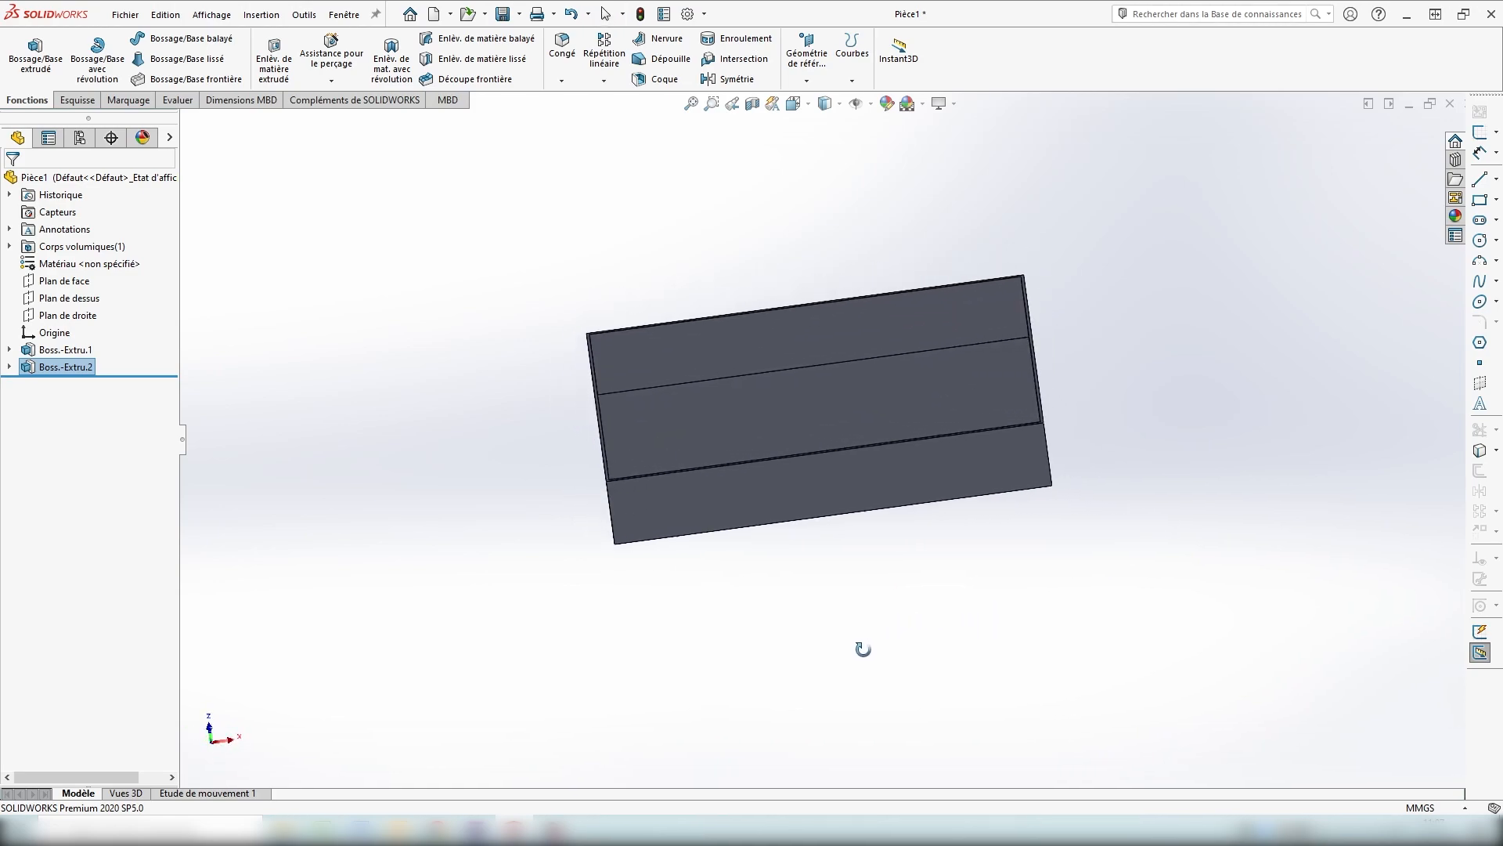